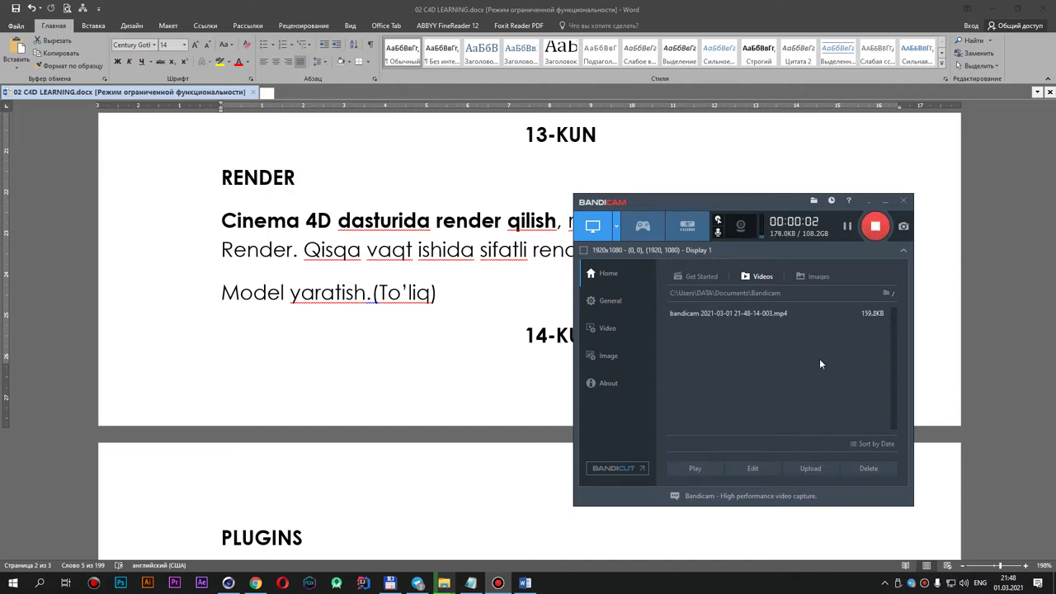
Step: Close the Bandicam window and minimize Word to reveal the empty Cinema 4D scene
left_click(508, 243)
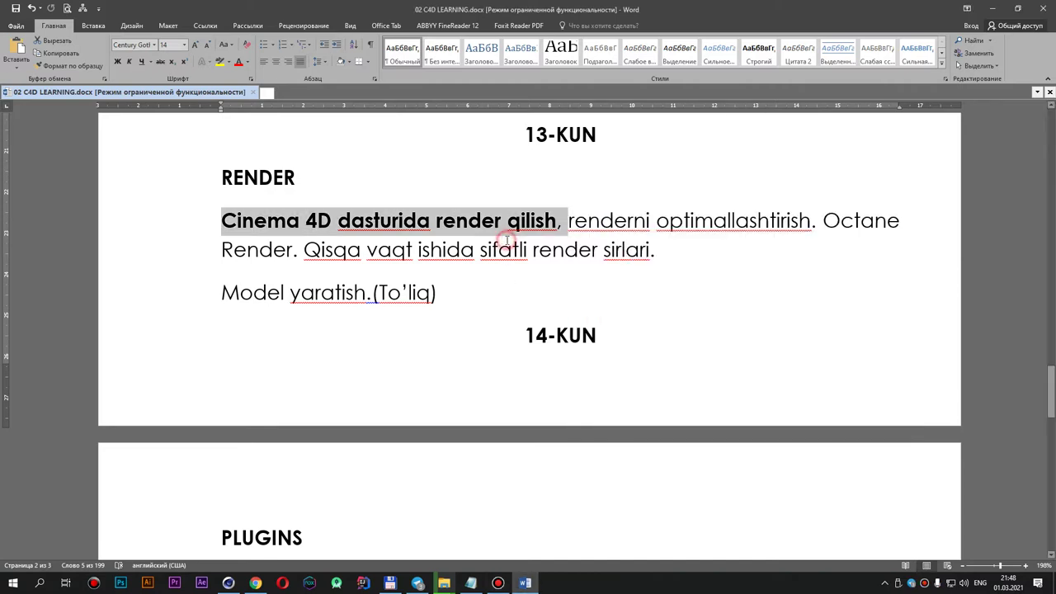
left_click(984, 12)
Step: Add a Cube and a Disc, widening the disc's outer radius to 759.565 cm
left_click_drag(315, 35, 387, 86)
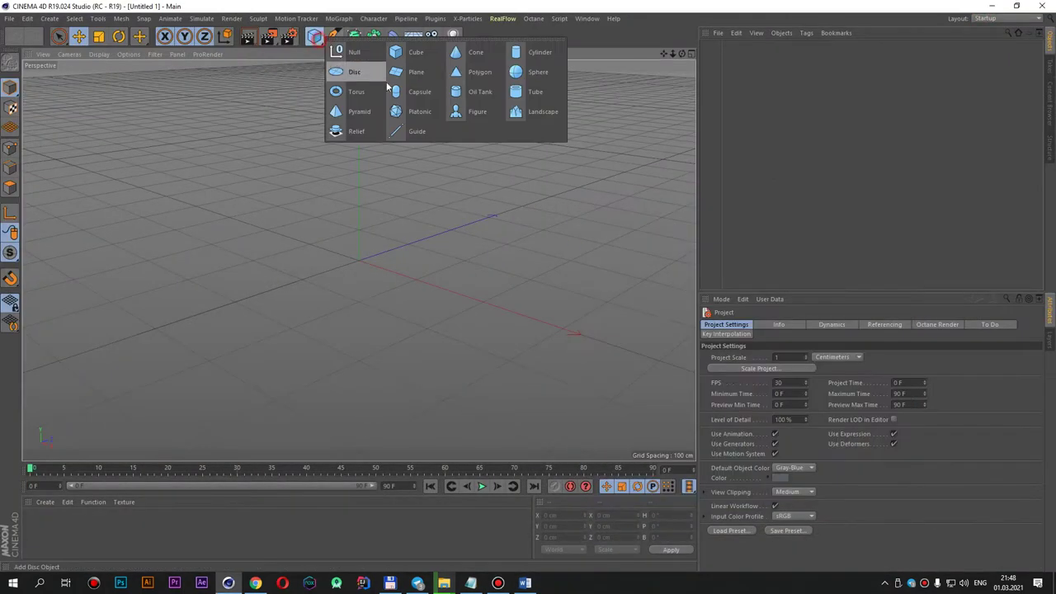
left_click(412, 52)
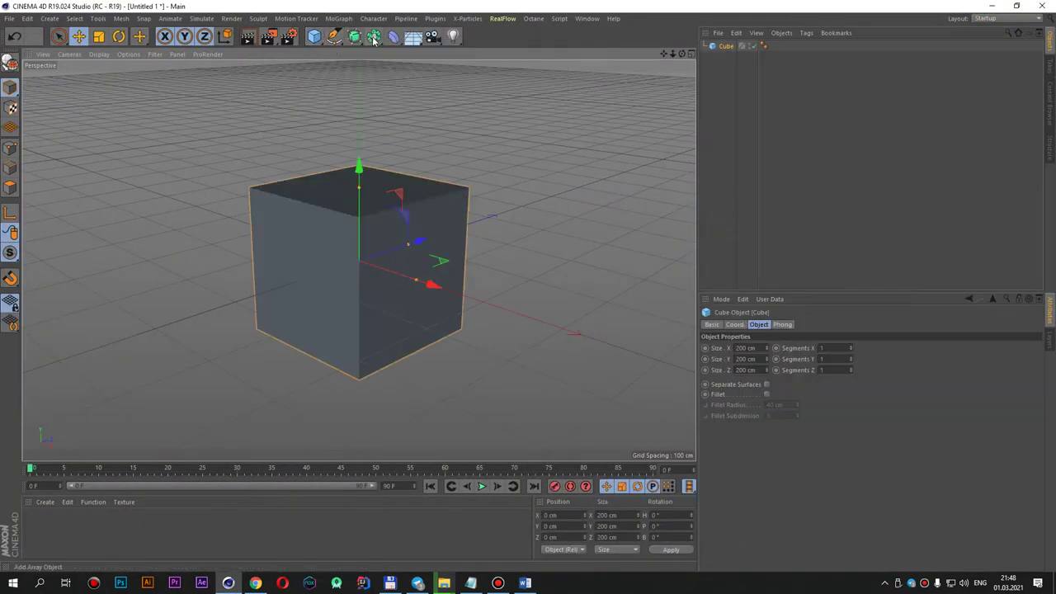
left_click_drag(315, 36, 354, 71)
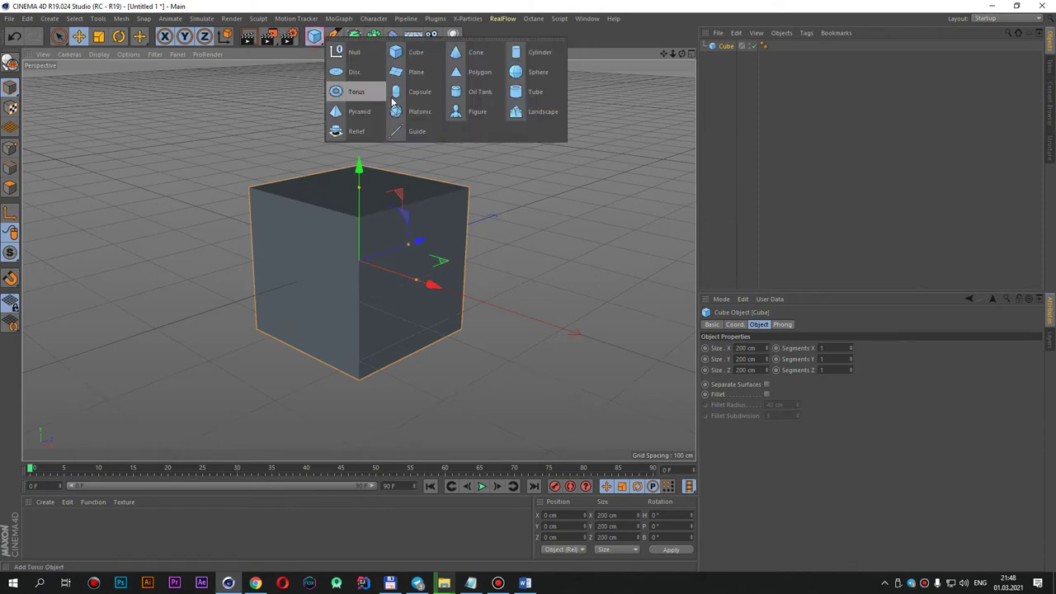
left_click_drag(429, 285, 685, 355)
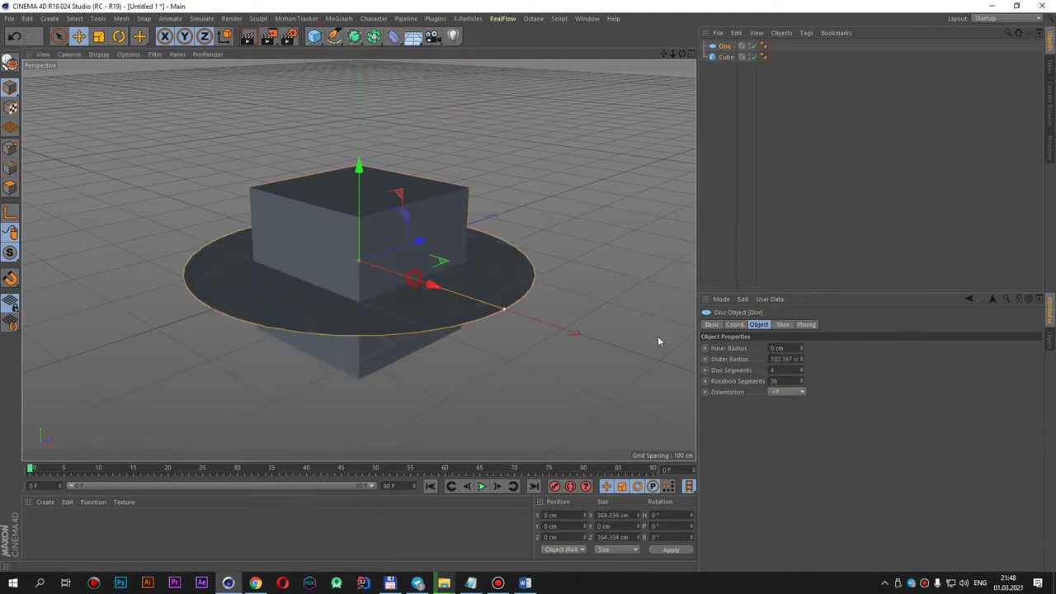
Step: Render the cube-on-disc scene to the Picture Viewer twice, closing the image each time
left_click(269, 36)
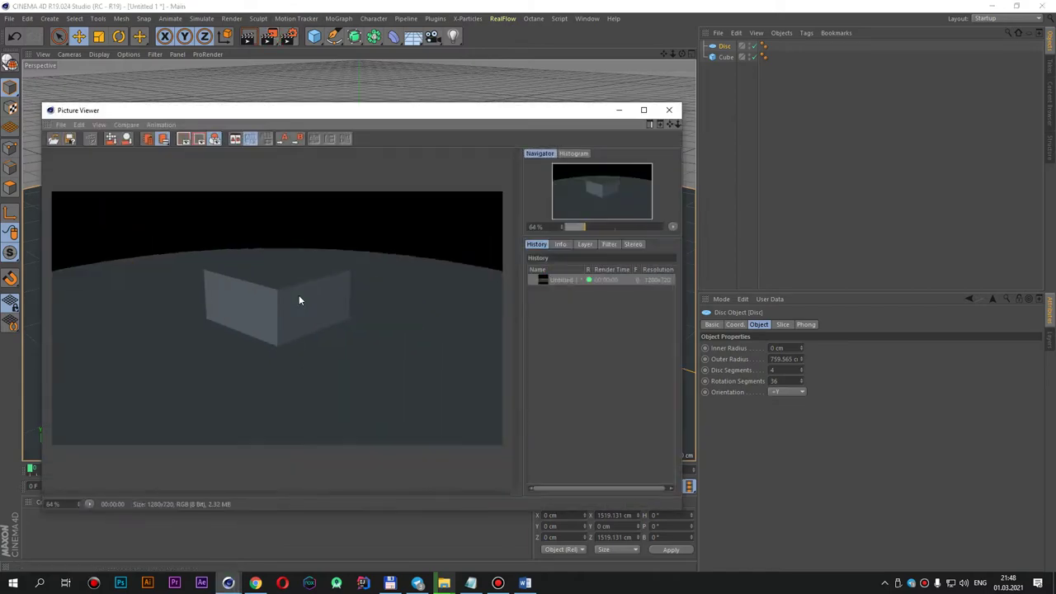
left_click(671, 110)
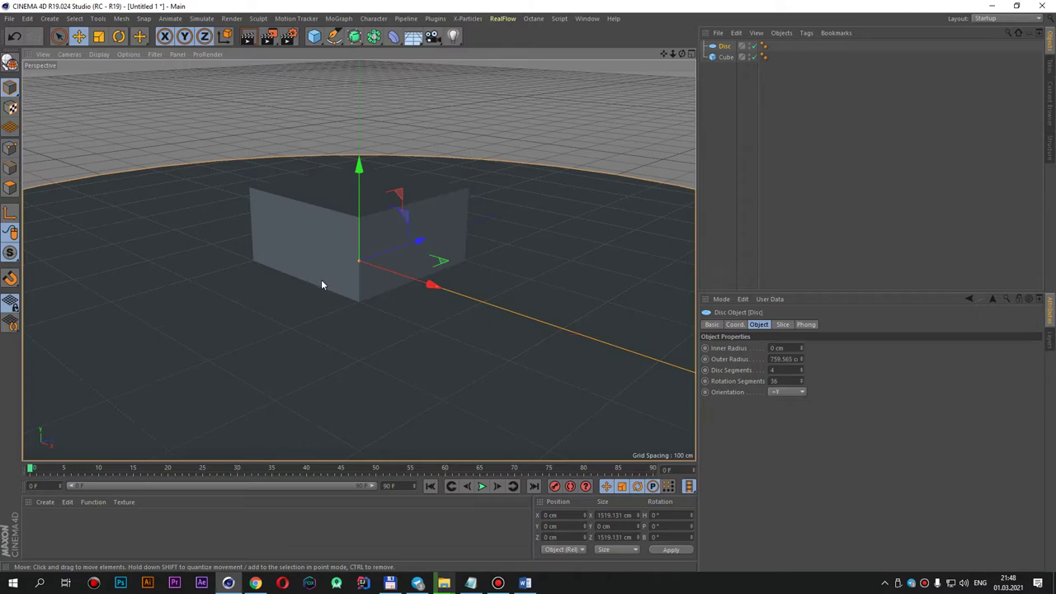
left_click(268, 35)
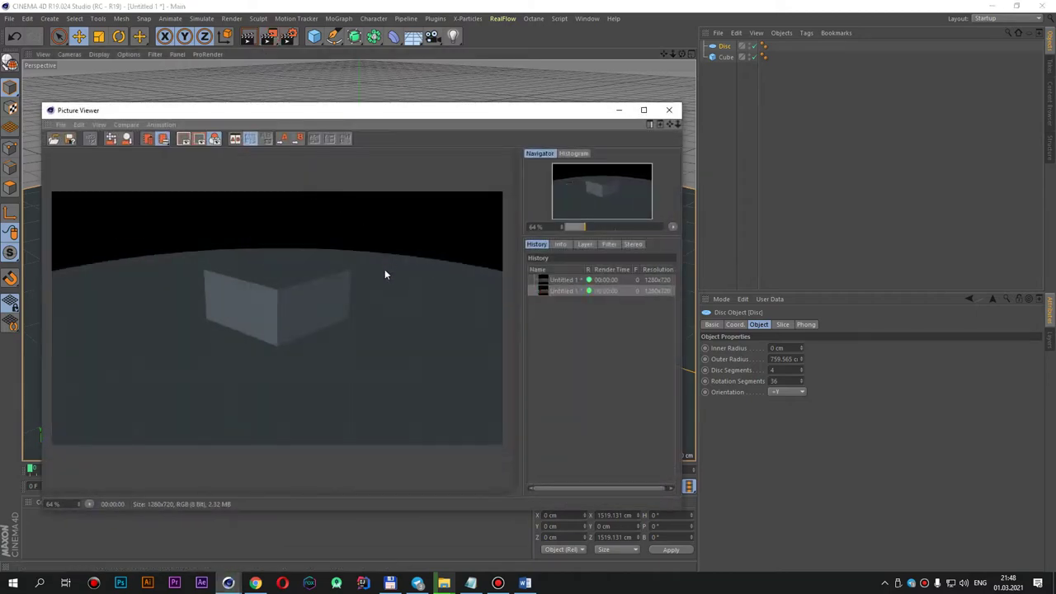
left_click(669, 110)
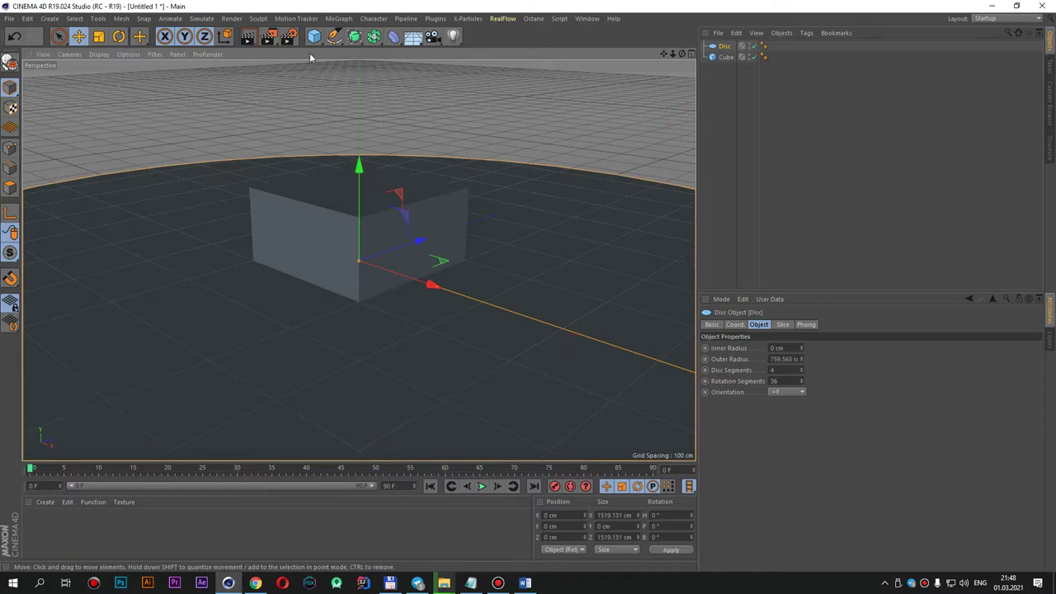
Step: Set the renderer to Physical in Render Settings, keeping Adaptive sampling quality at Low
left_click(288, 36)
left_click(141, 35)
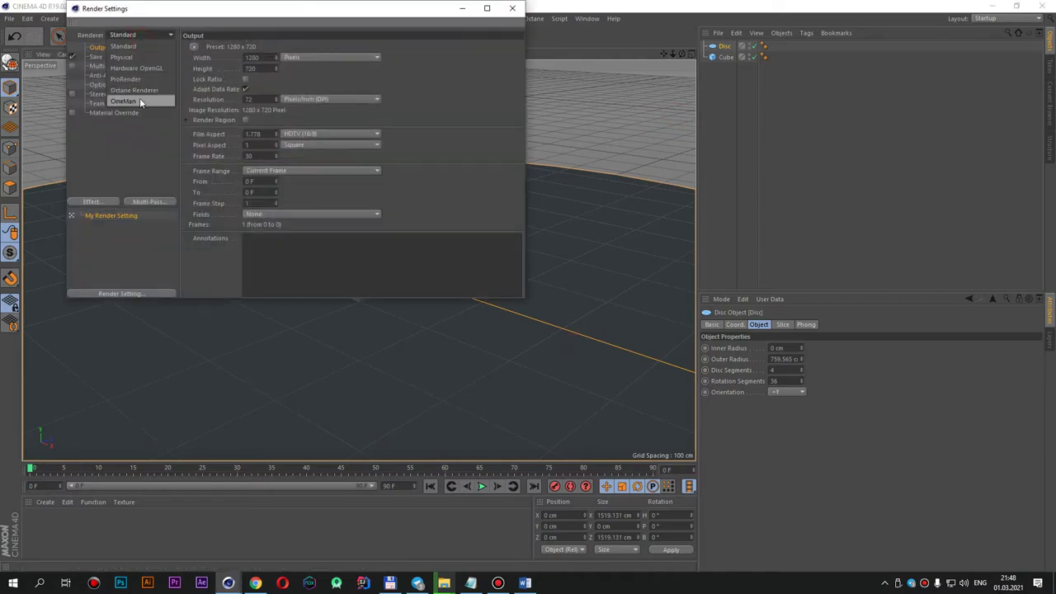
left_click(137, 54)
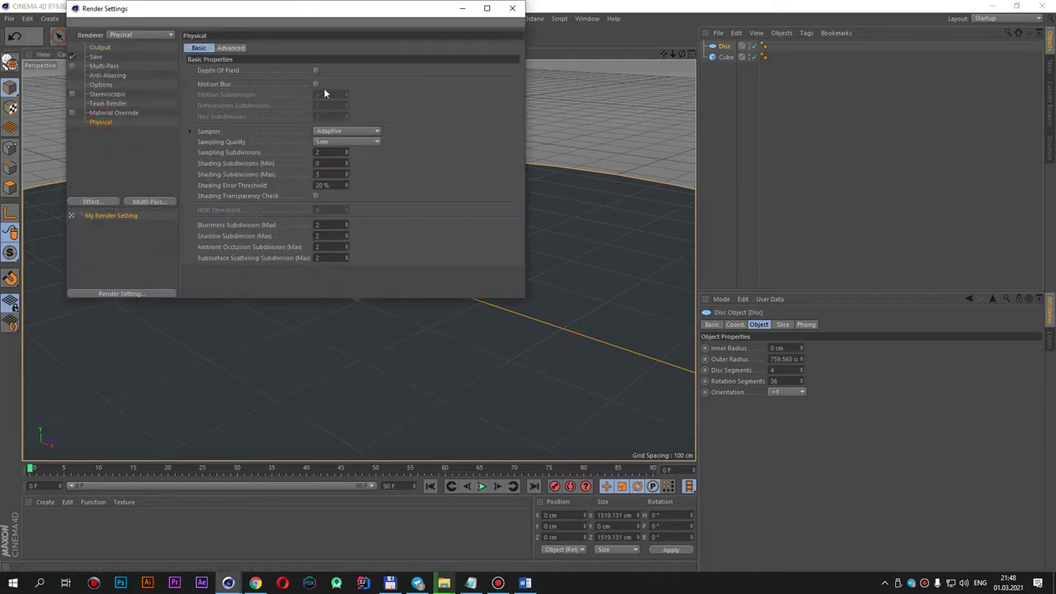
left_click(329, 141)
left_click(464, 165)
left_click(515, 9)
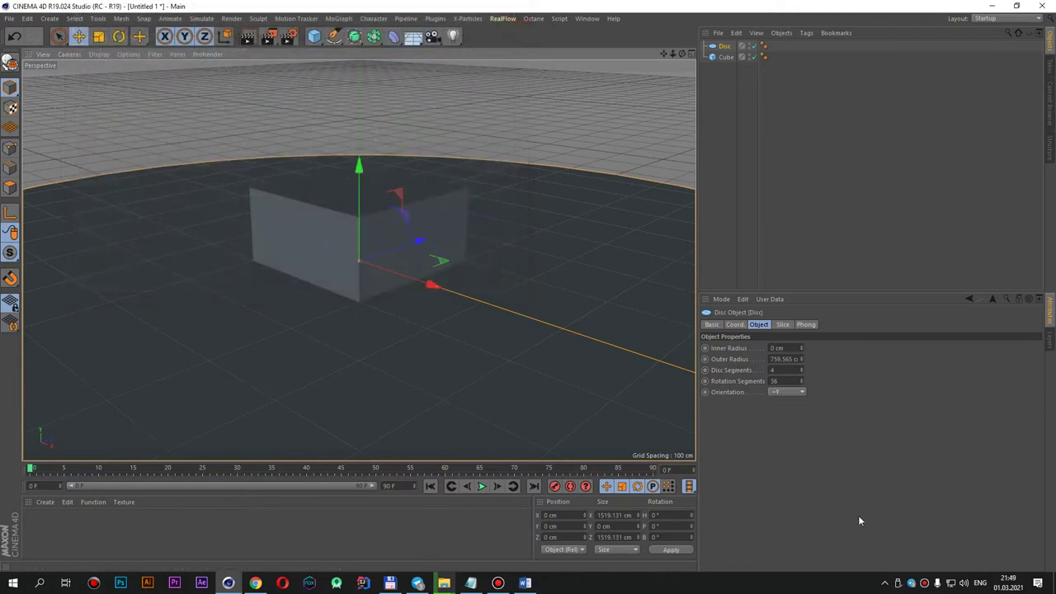
right_click(693, 591)
left_click(742, 537)
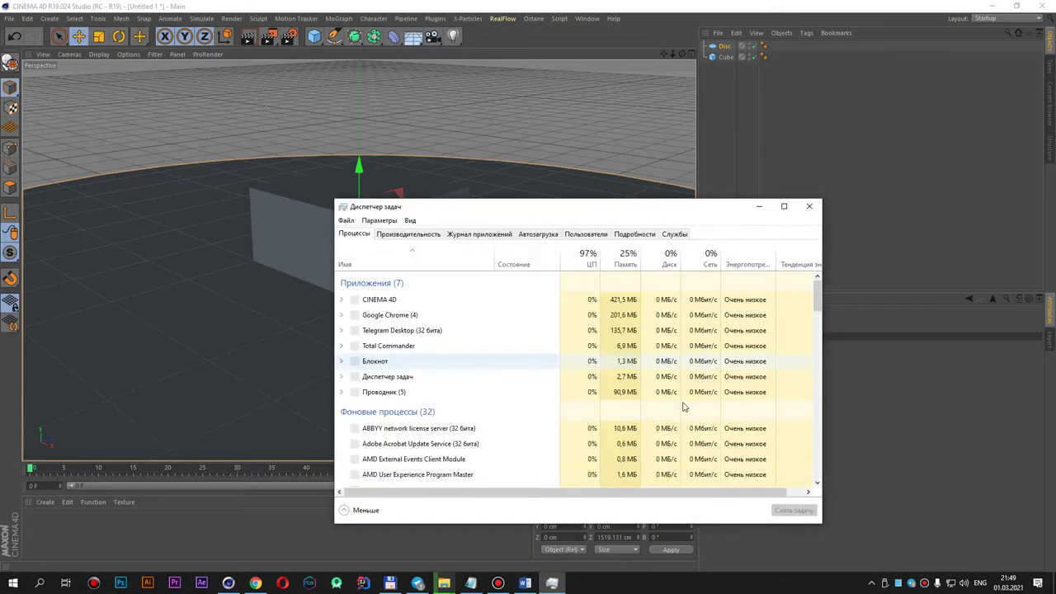
left_click(407, 234)
left_click(405, 262)
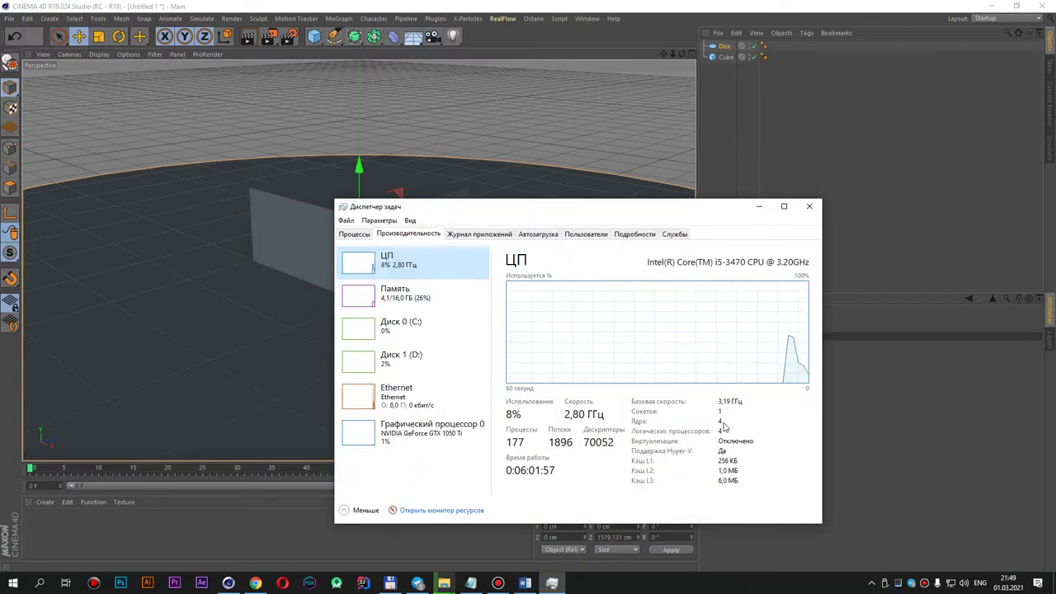
left_click(806, 209)
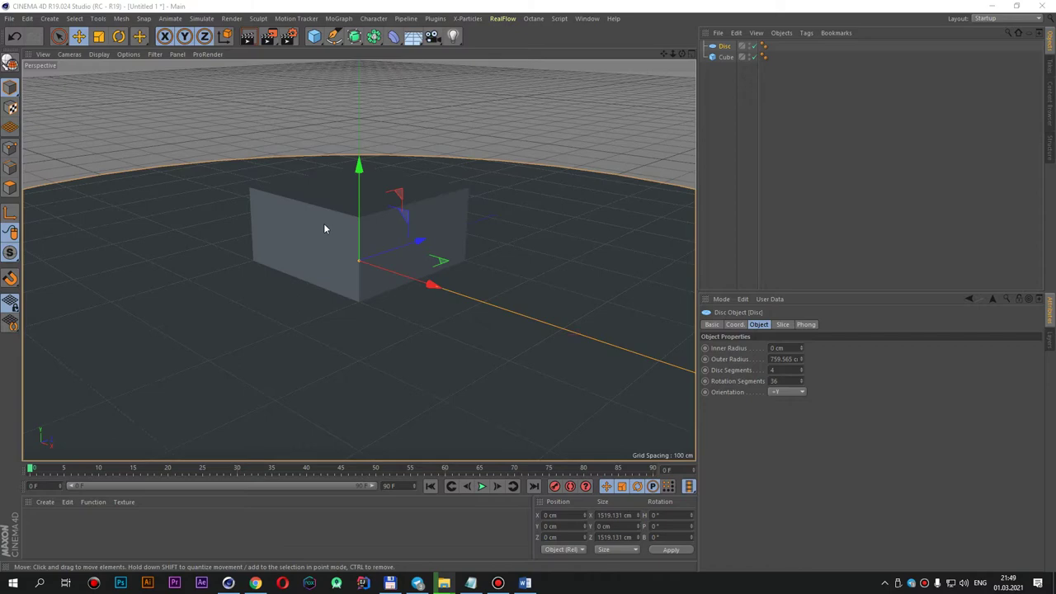
Step: Add a Global Illumination effect in Render Settings, with Irradiance Cache and Medium samples
left_click(288, 36)
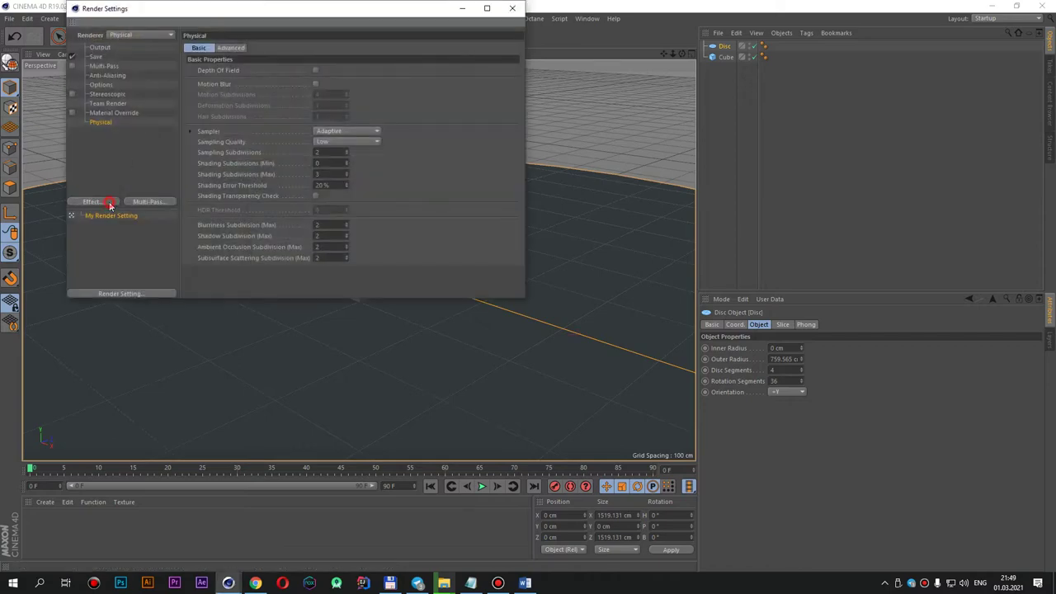
left_click(109, 205)
left_click(149, 325)
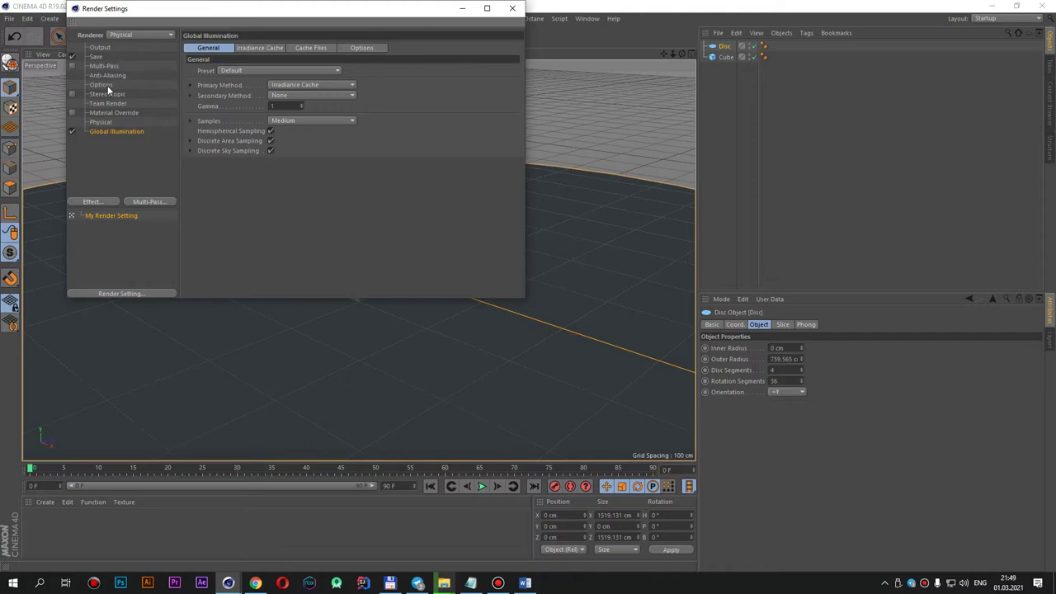
Step: Create a new material Mat and add a Reflection (Legacy) layer to its Reflectance
double_click(118, 528)
double_click(36, 528)
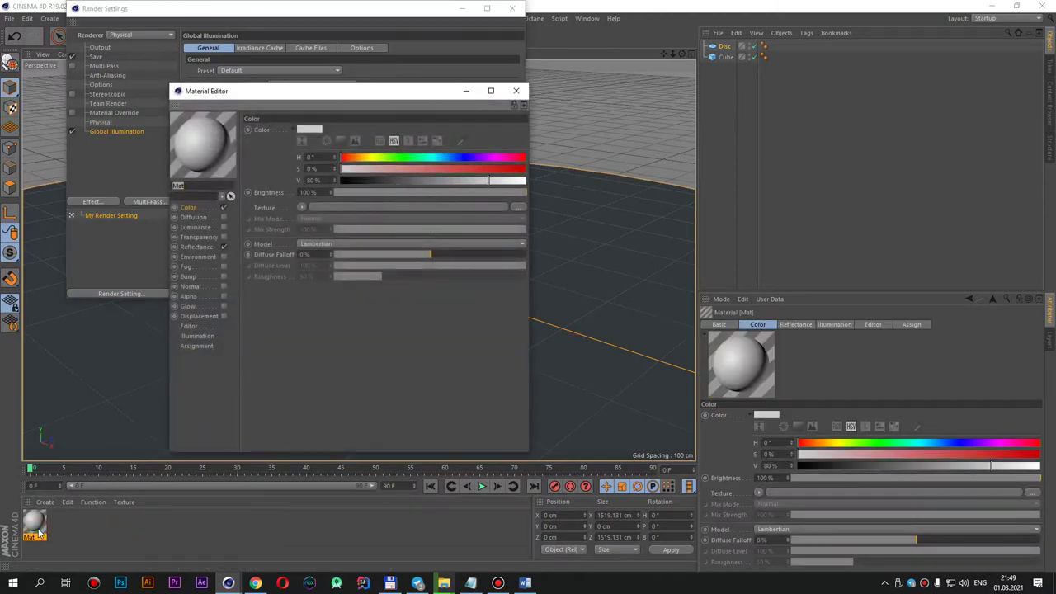
left_click_drag(318, 93, 740, 97)
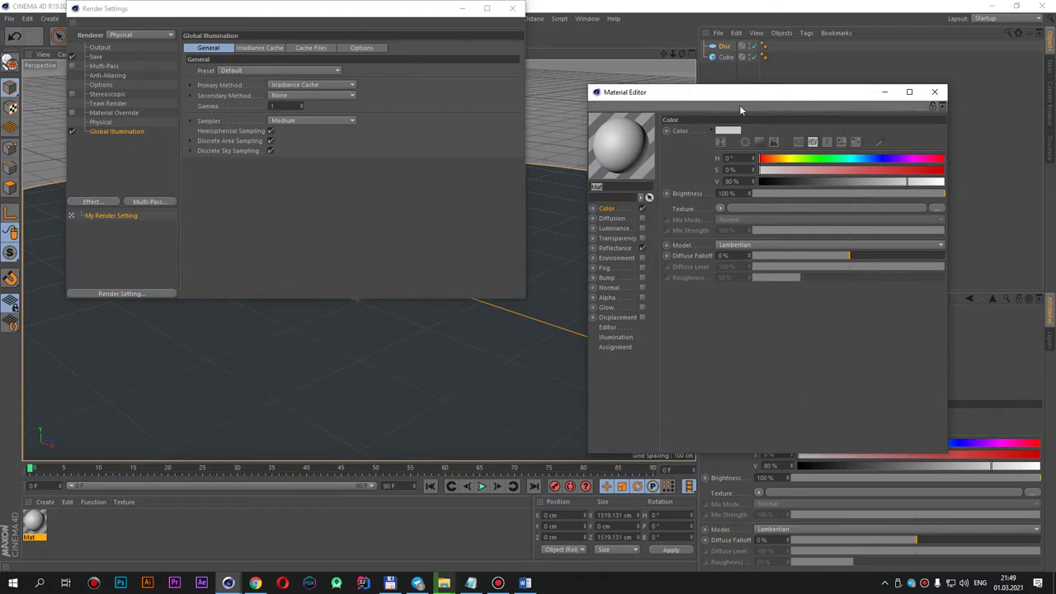
left_click(618, 247)
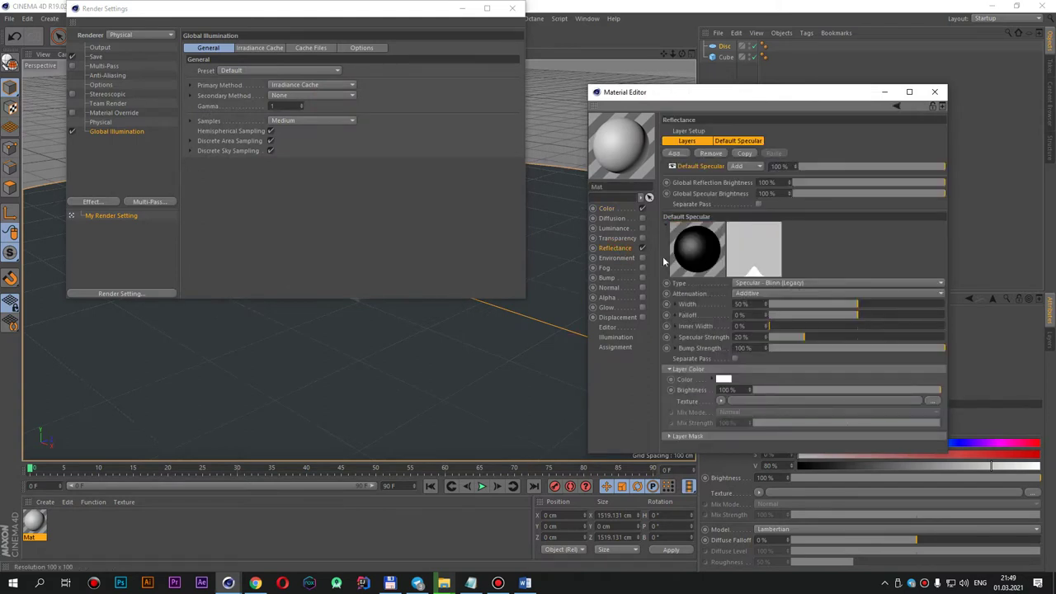
left_click(676, 154)
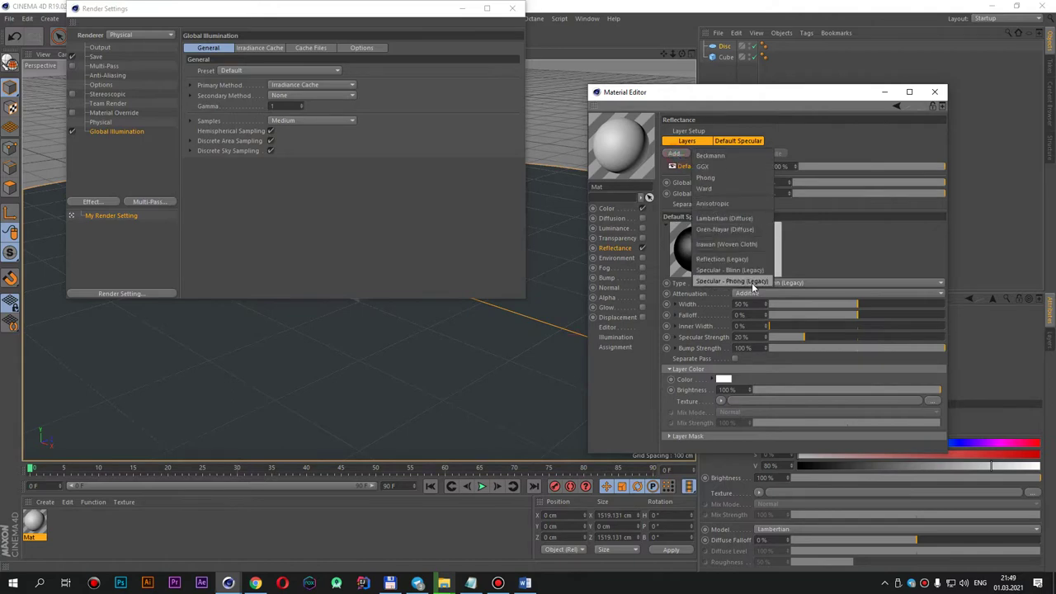
left_click(723, 259)
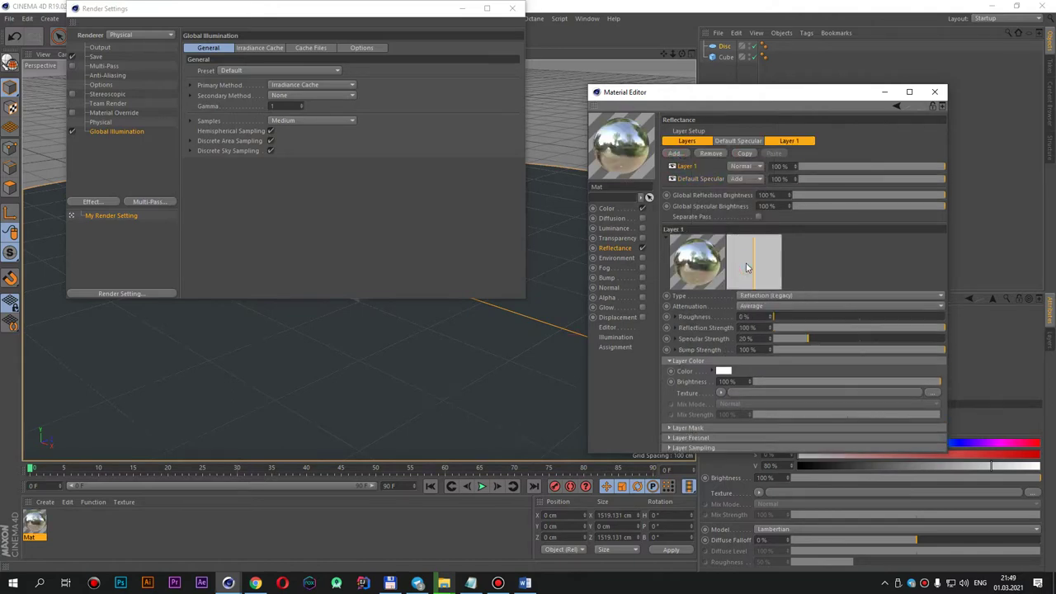
Step: Set Layer 1 roughness to 32% and apply Mat to the Disc floor
left_click(784, 146)
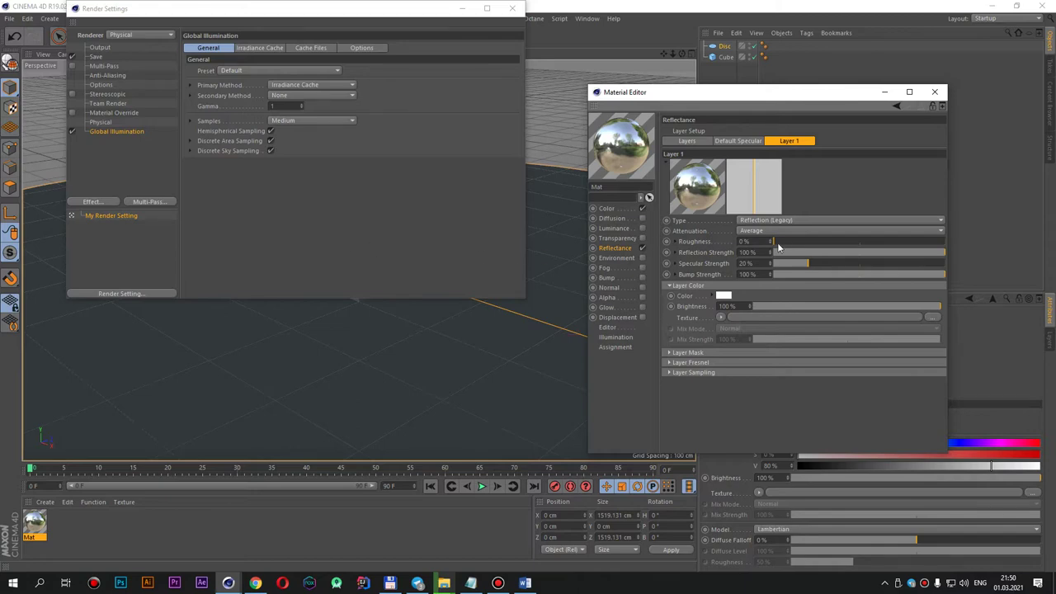
left_click_drag(779, 241, 828, 241)
left_click_drag(34, 521, 363, 372)
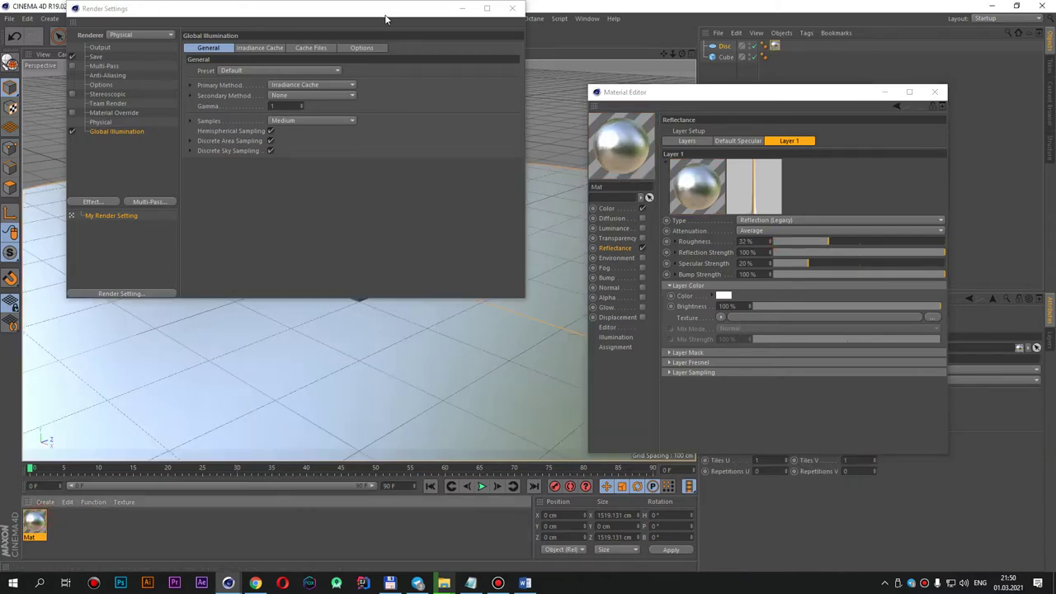
left_click_drag(382, 7, 780, 122)
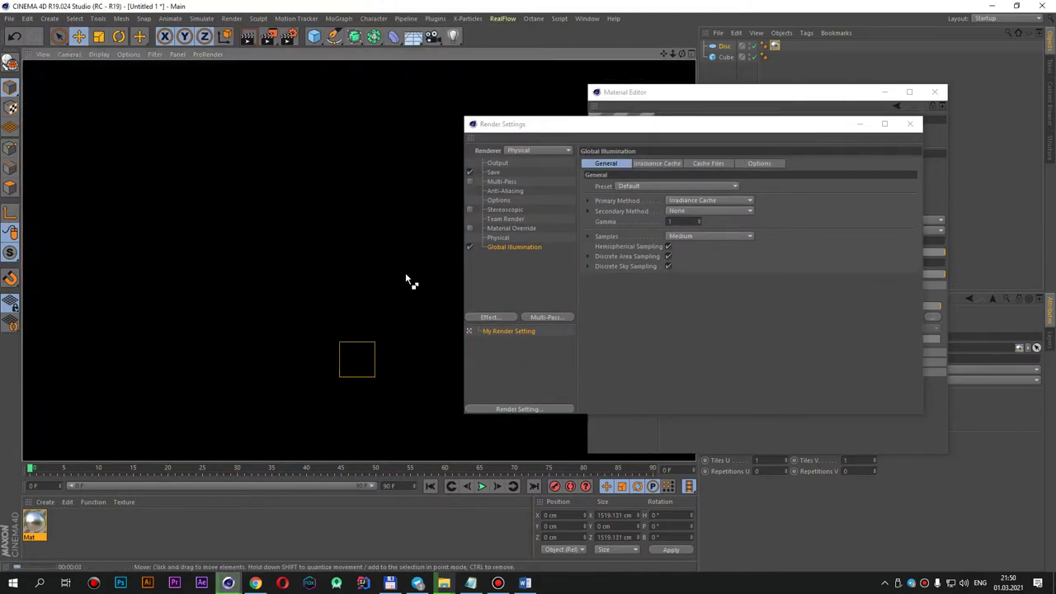
Step: Stop the viewport render, disable Global Illumination, and test-render to the Picture Viewer
left_click(390, 142)
left_click(469, 249)
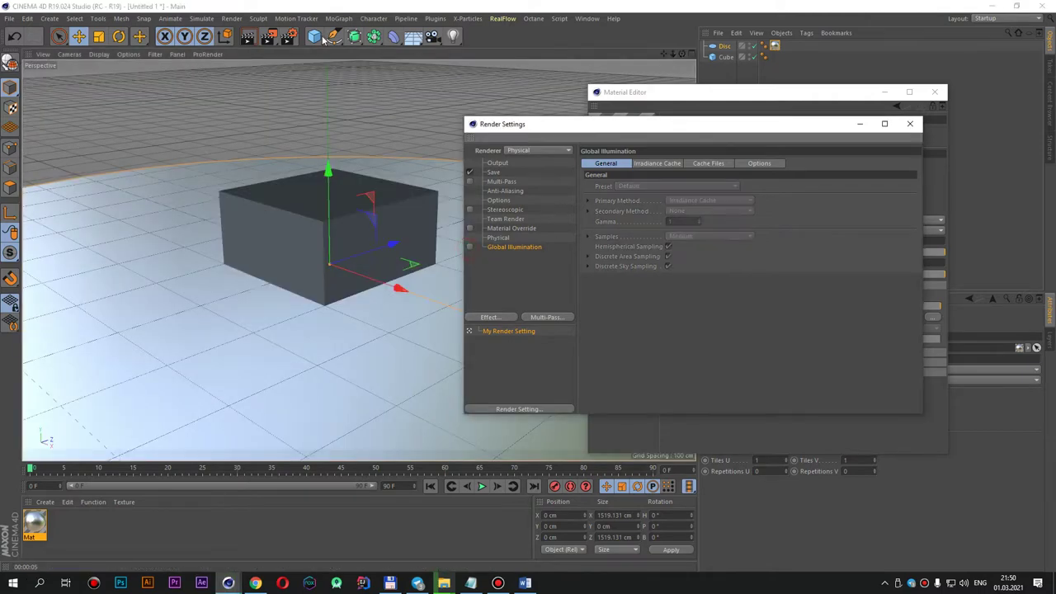
left_click(269, 36)
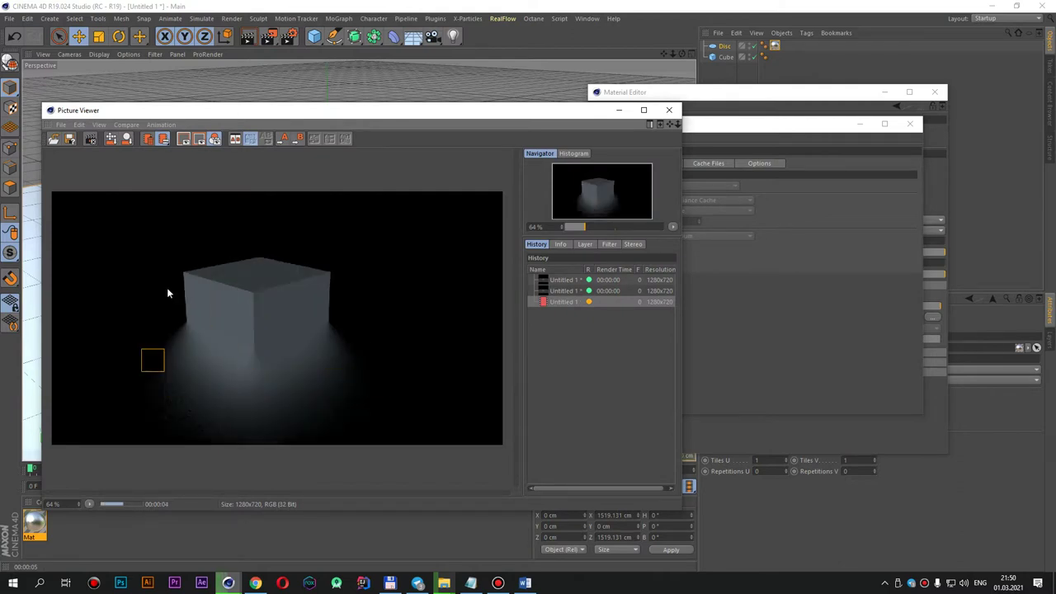
left_click(668, 110)
Step: Raise Physical sampling quality to High and render the scene again
left_click(495, 173)
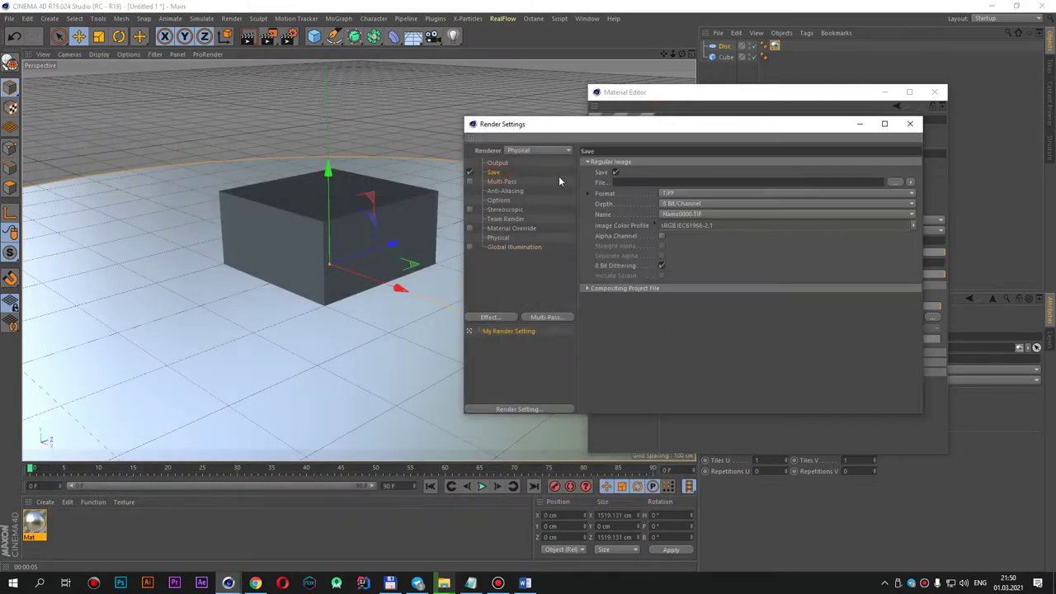
left_click(499, 239)
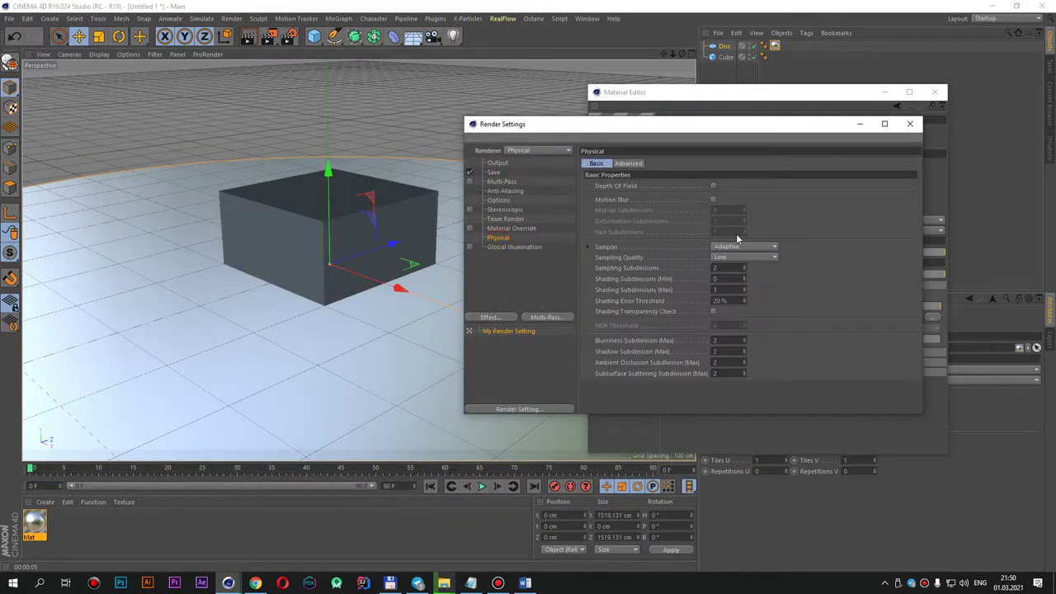
left_click(733, 258)
left_click(732, 302)
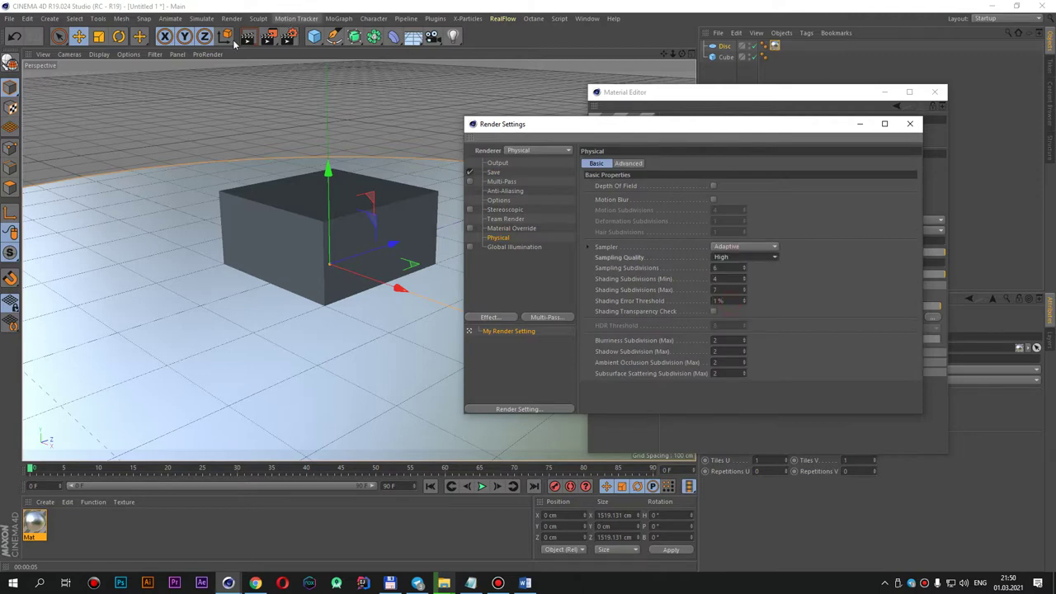
left_click(268, 35)
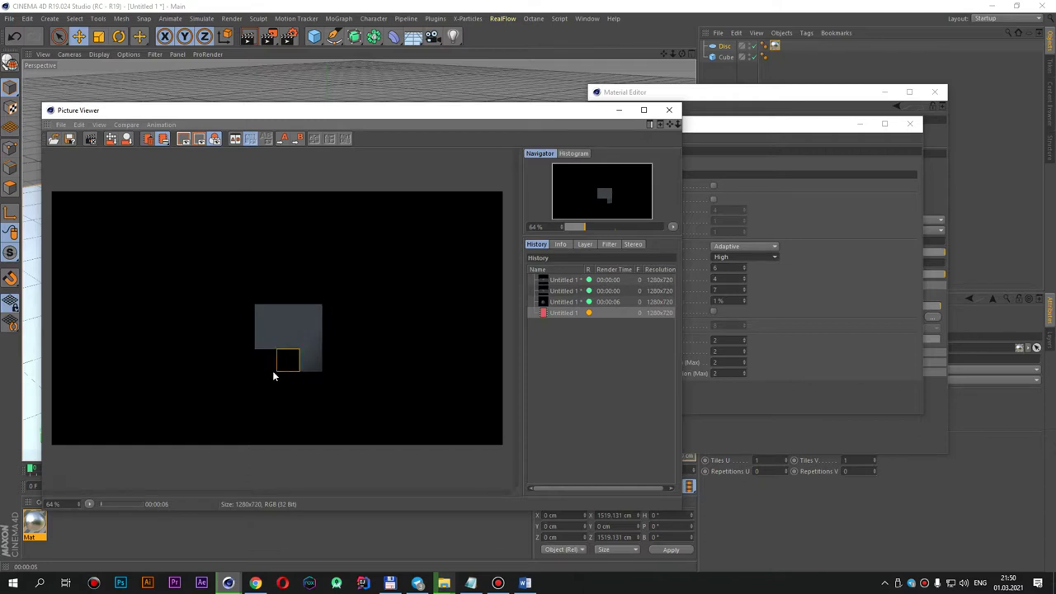
Step: Stop and close the running Picture Viewer render, then re-enable Global Illumination
left_click(675, 112)
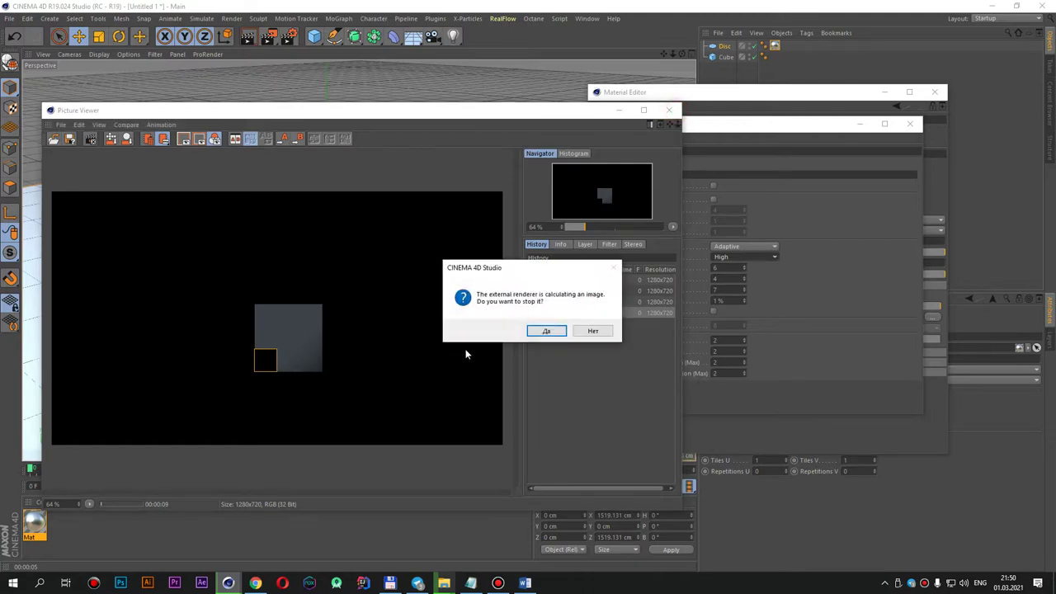
left_click(542, 331)
left_click(470, 246)
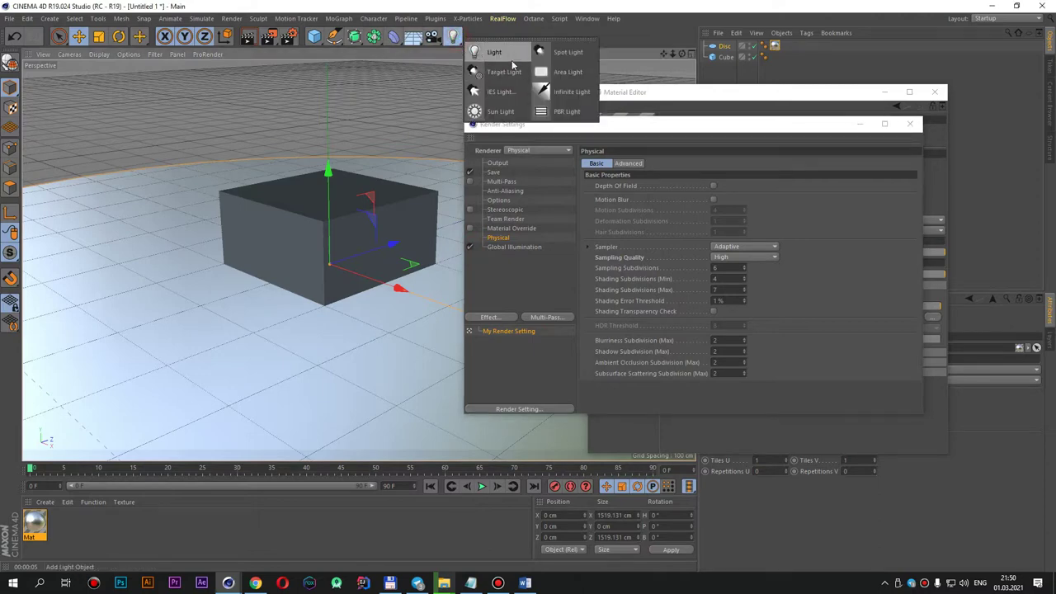
Step: Add a Light and position it above and in front of the cube at Y 267.841 cm
left_click_drag(452, 36, 493, 66)
left_click_drag(329, 175, 331, 124)
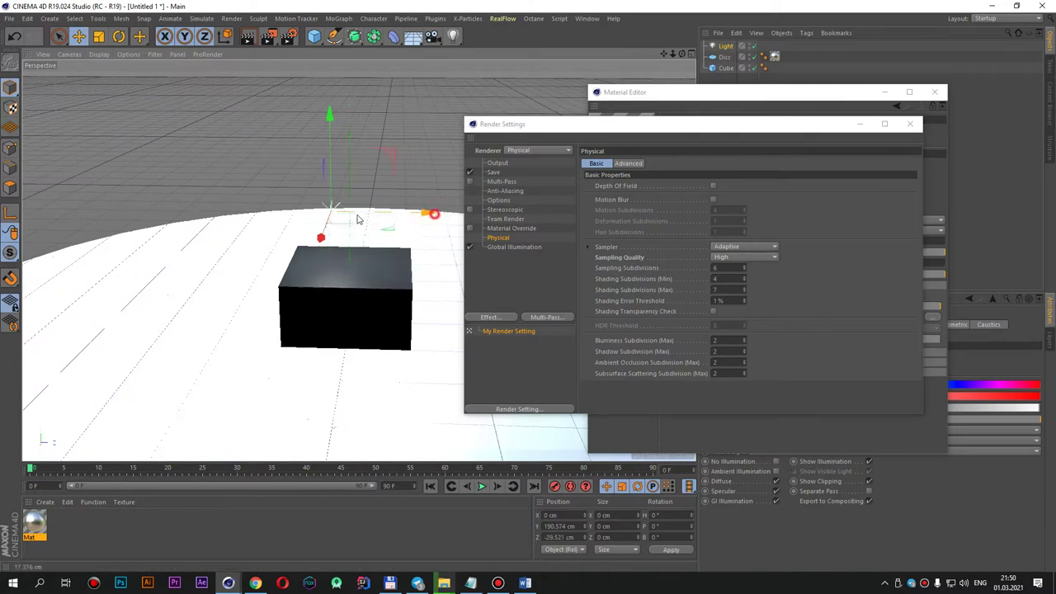
left_click_drag(437, 209, 326, 199)
left_click_drag(223, 112, 223, 65)
left_click_drag(277, 179, 380, 235, "alt")
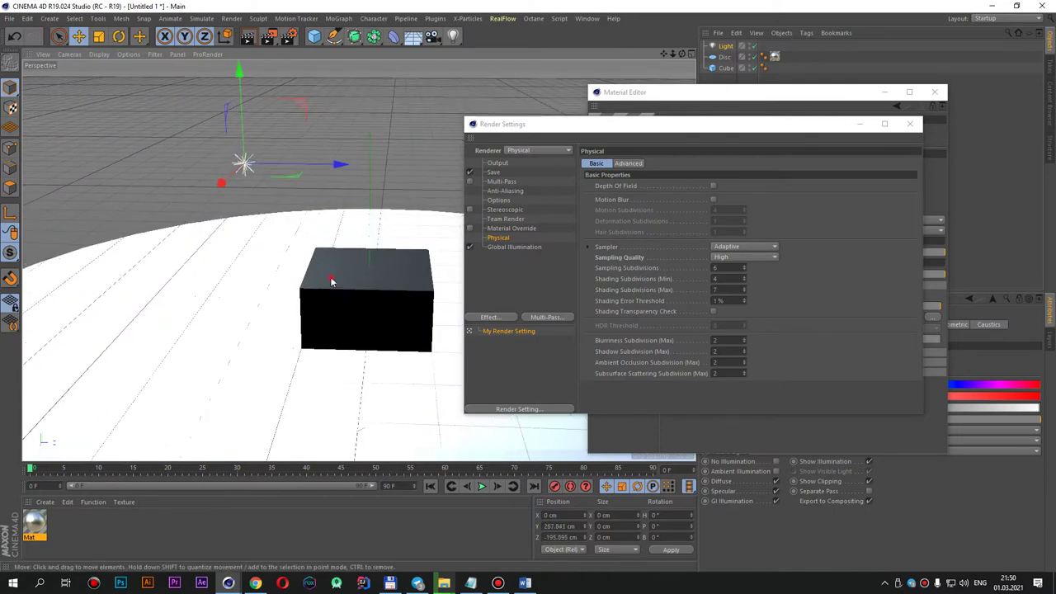
Step: Render the lit cube to Picture Viewer, zoom into the image, and launch Task Manager
left_click(272, 40)
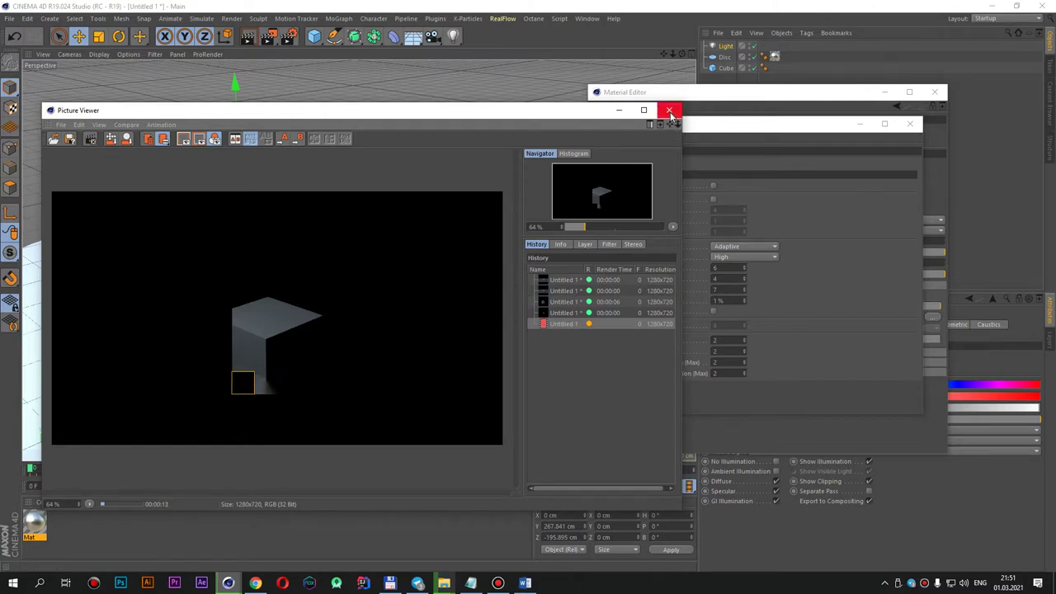
scroll(235, 404, "up", 1)
scroll(226, 415, "up", 2)
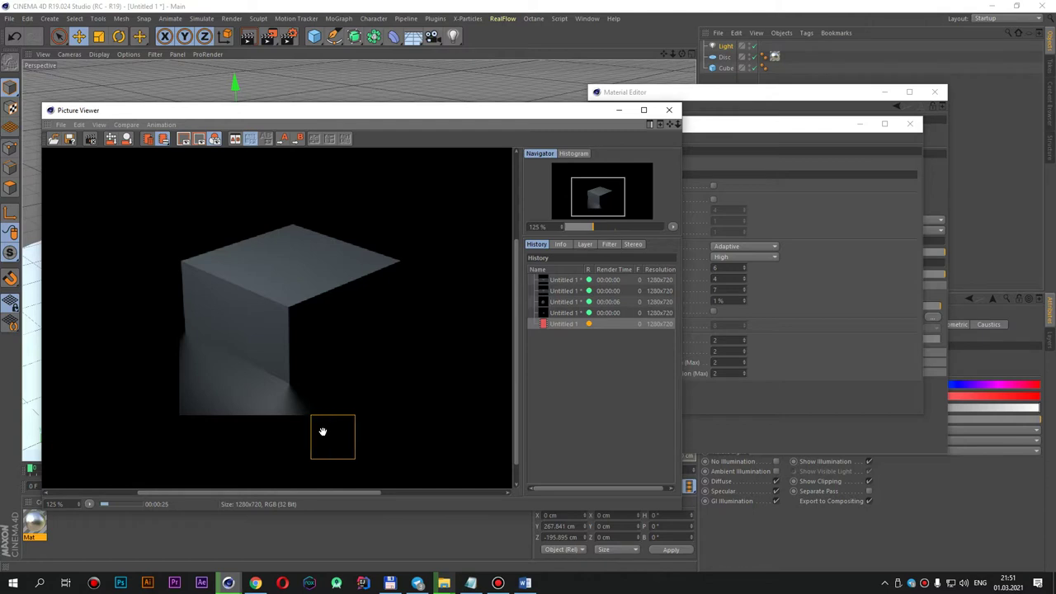
left_click_drag(323, 432, 327, 421)
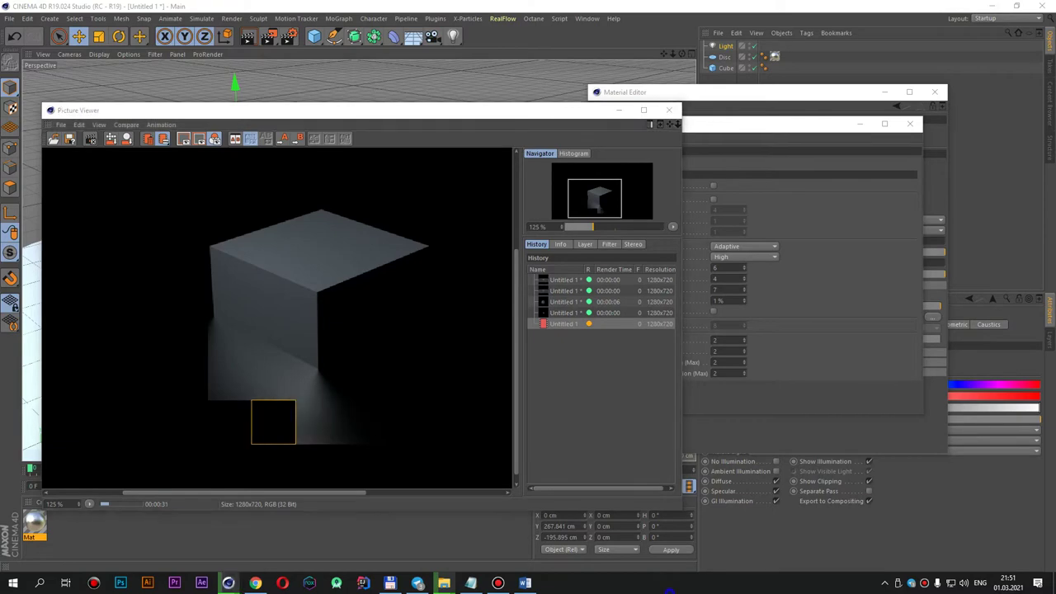
right_click(671, 583)
left_click(693, 538)
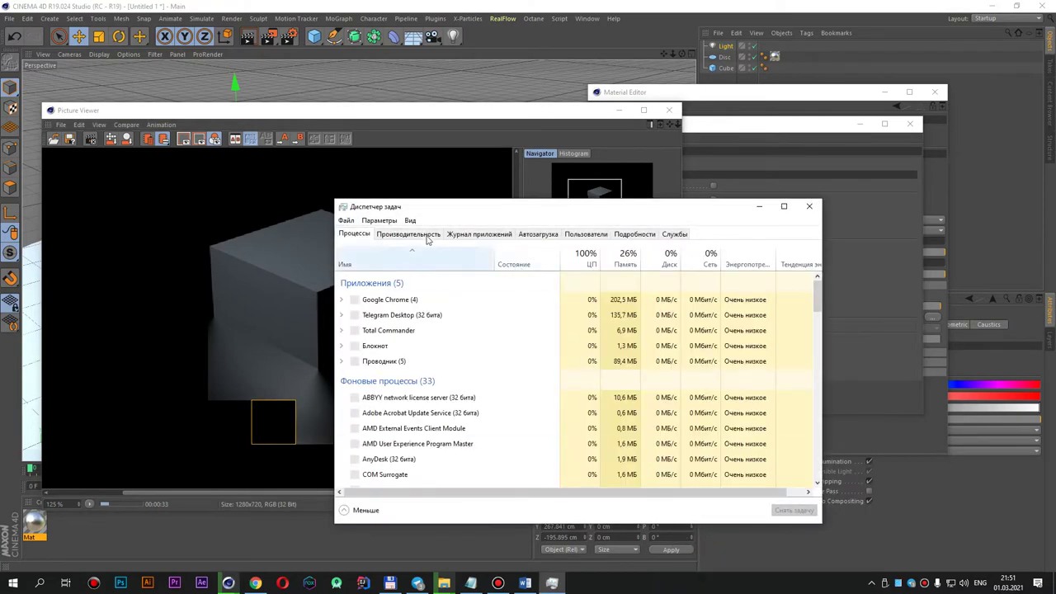
Step: In Task Manager's Performance tab, graph the GTX 1050 Ti's Cuda usage, then return to CPU
left_click_drag(466, 214, 589, 210)
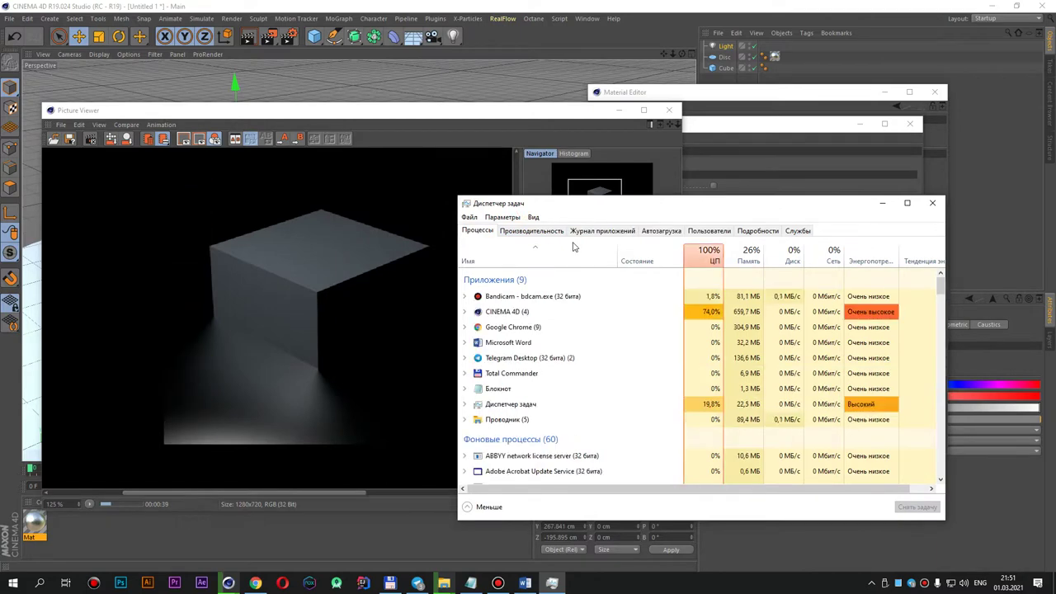
left_click(535, 231)
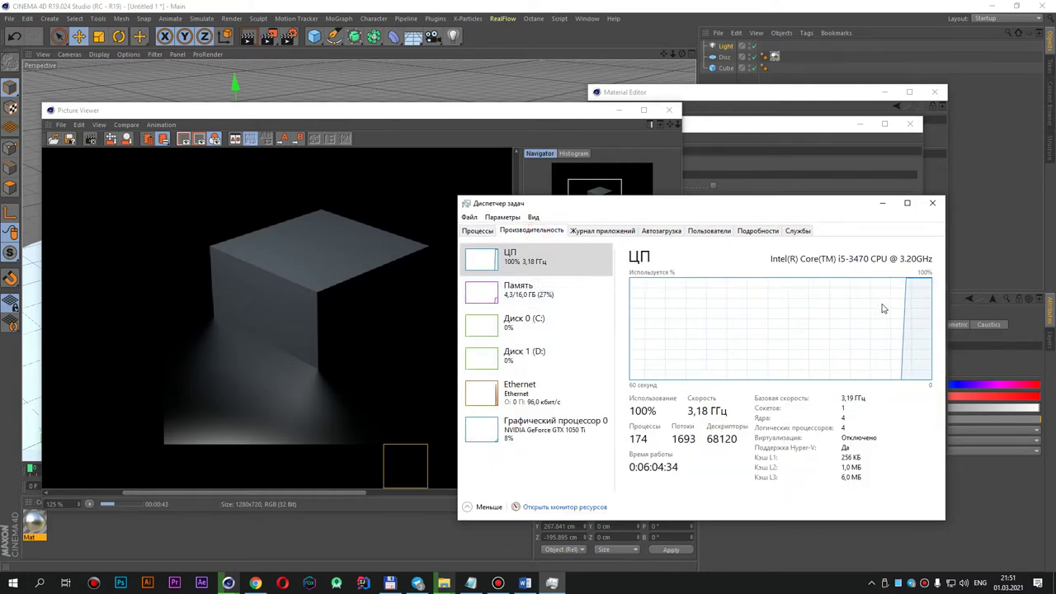
left_click(561, 433)
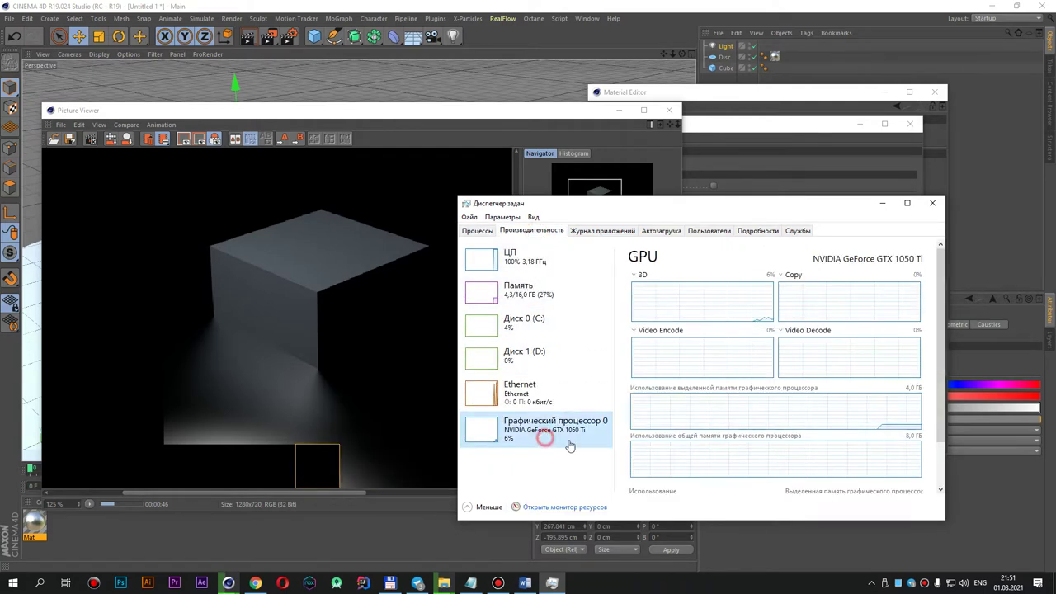
left_click(791, 276)
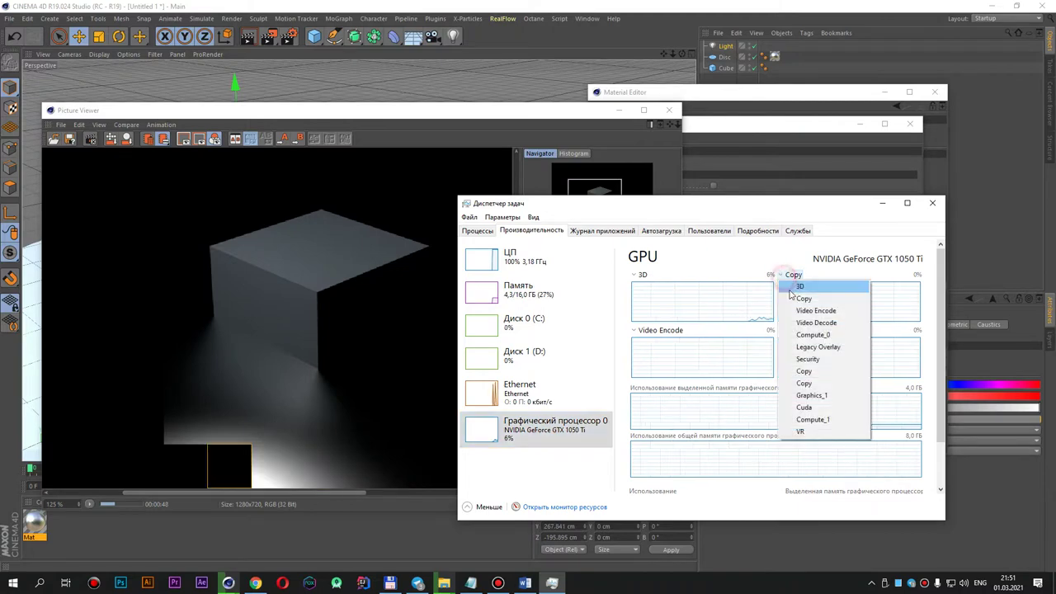
left_click(822, 407)
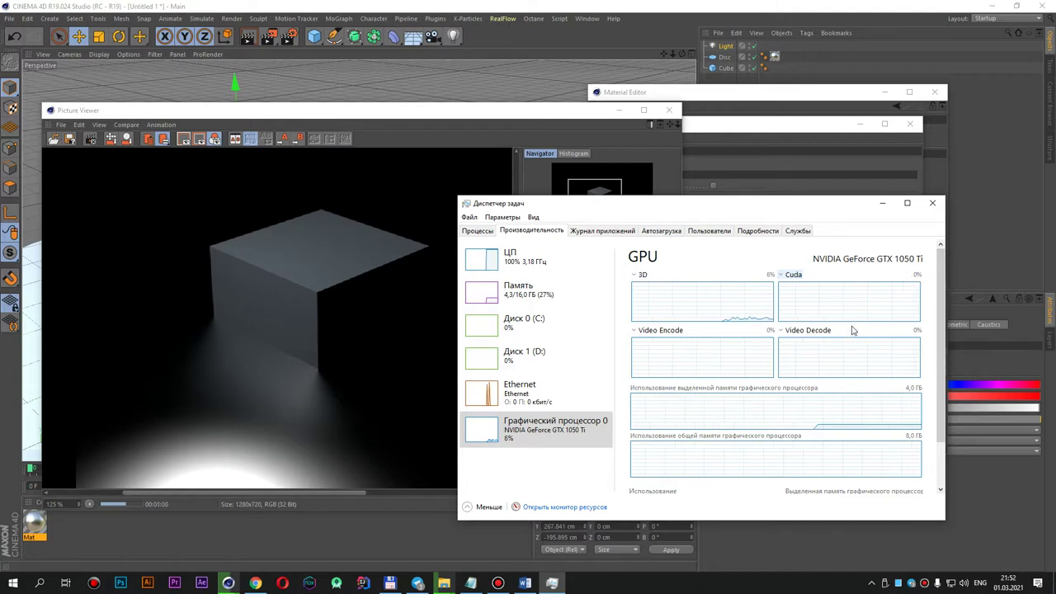
left_click(546, 258)
Step: Close Task Manager and the Picture Viewer, confirming Yes to stop the render
left_click(933, 203)
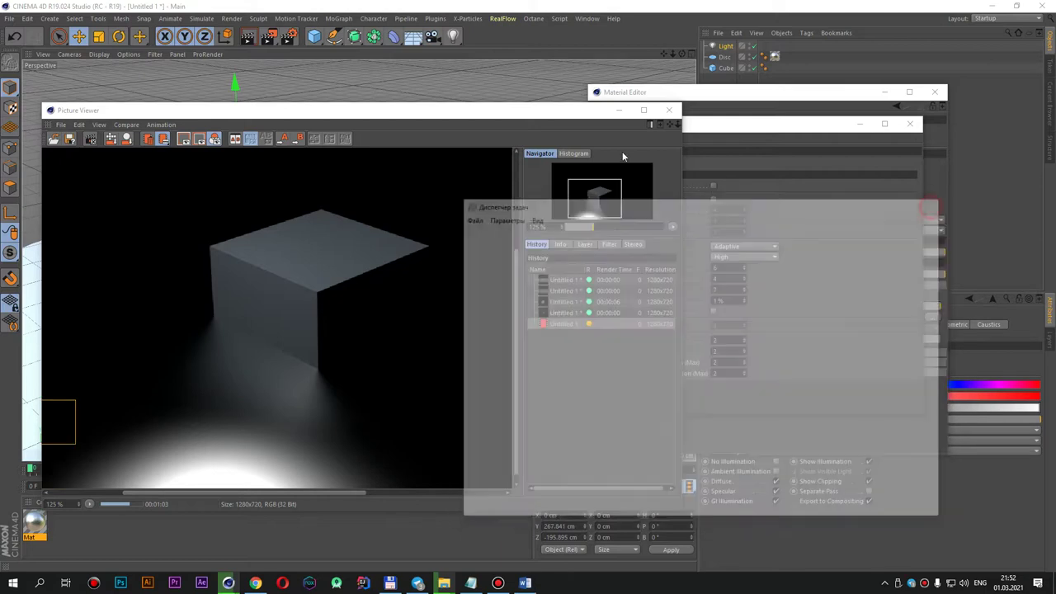
left_click(669, 109)
left_click(562, 334)
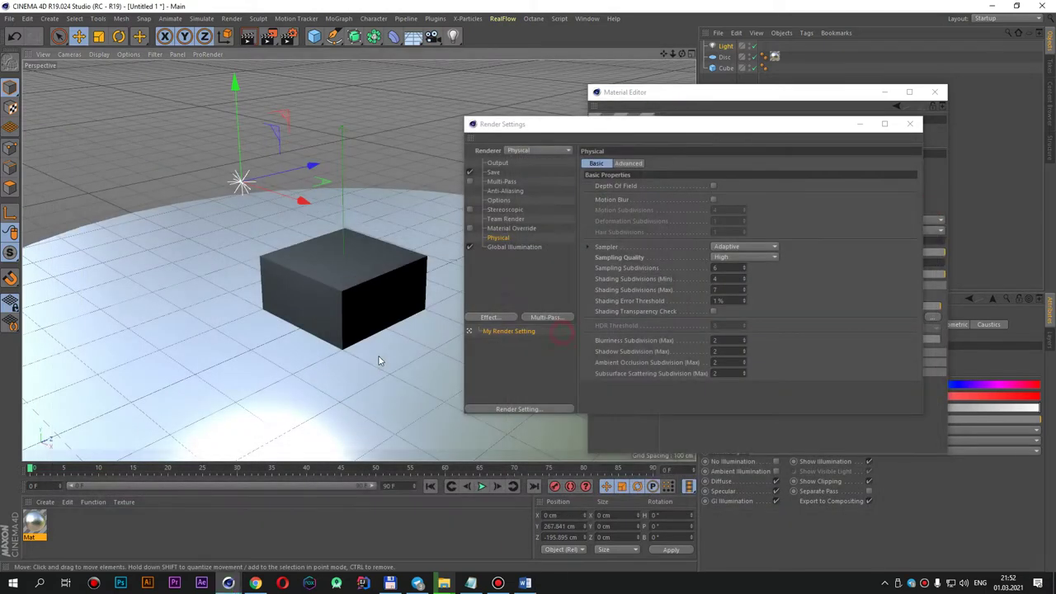
Step: Orbit and zoom the viewport around the lit cube and drag the Render Settings window aside
left_click_drag(309, 279, 299, 326, "alt")
scroll(299, 326, "down", 3)
scroll(340, 274, "down", 5)
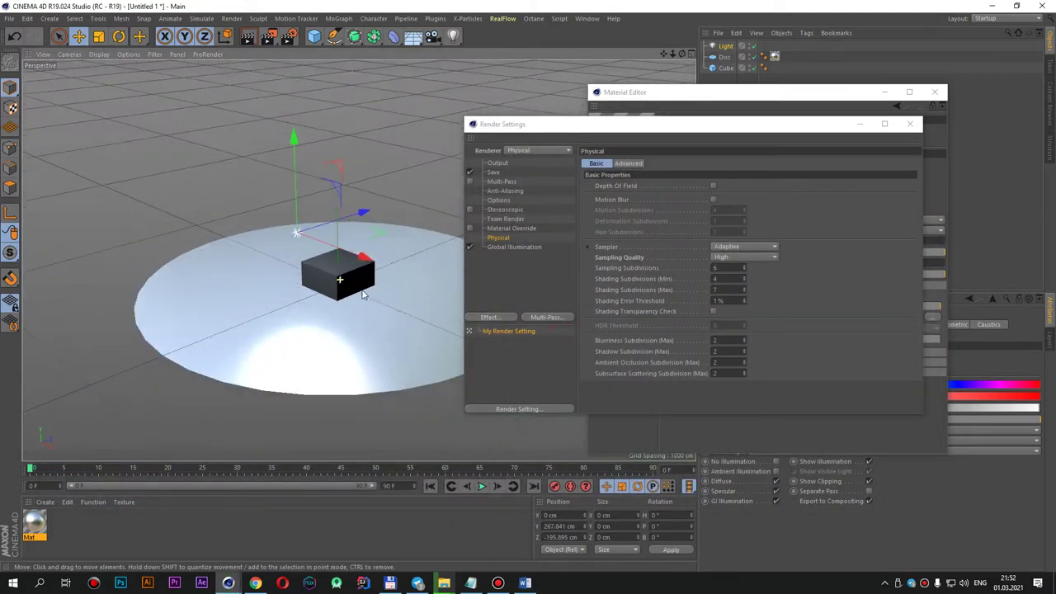
scroll(280, 249, "down", 3)
scroll(281, 250, "up", 3)
scroll(255, 250, "up", 1)
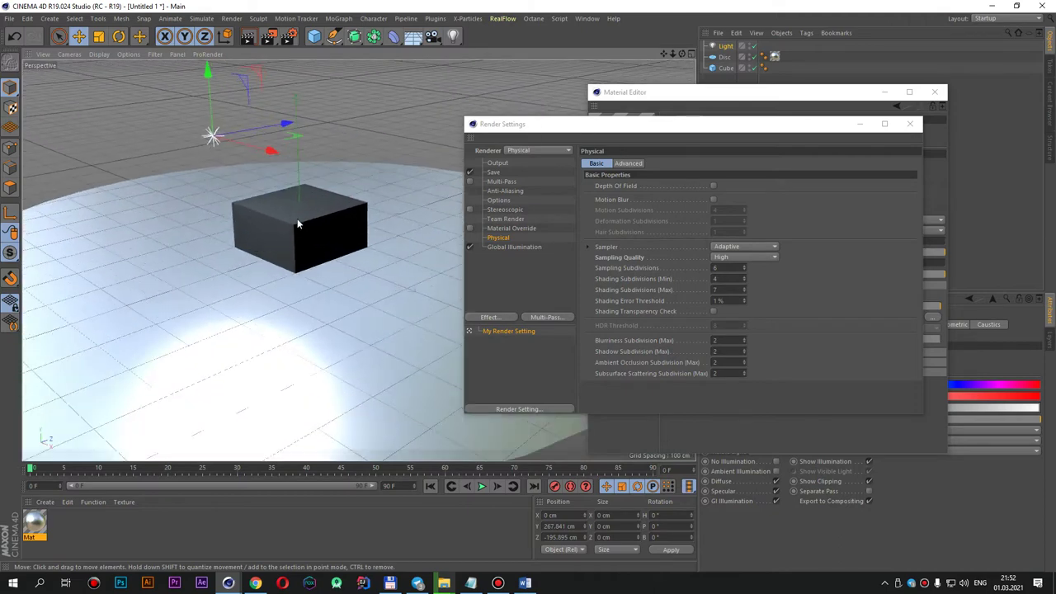
left_click_drag(300, 220, 335, 255, "alt")
left_click_drag(625, 119, 587, 166)
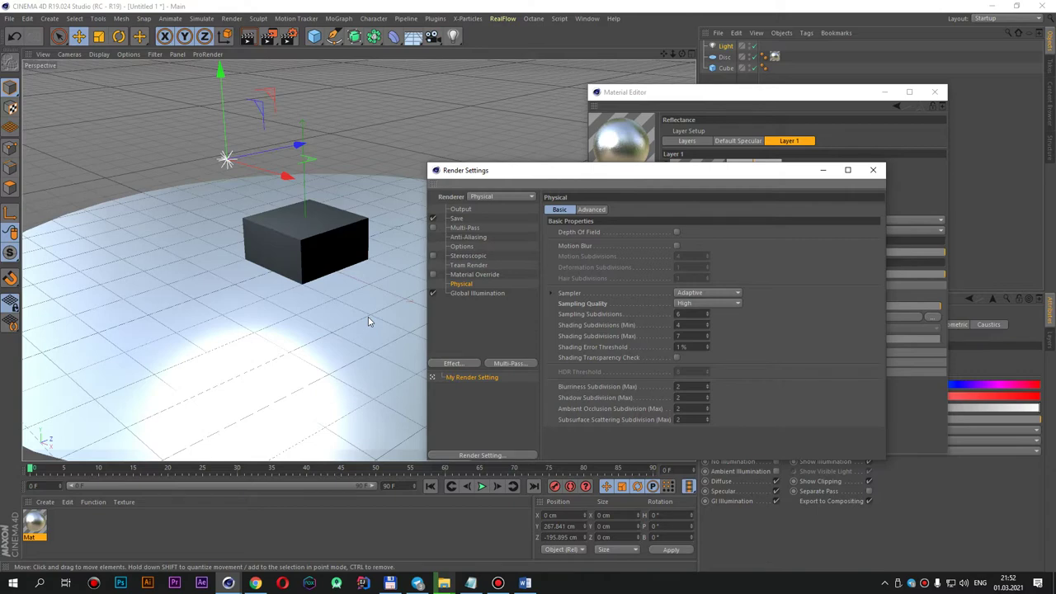
Step: Try MP4 and then AVI as the render output format, then disable saving rendered files
left_click(460, 208)
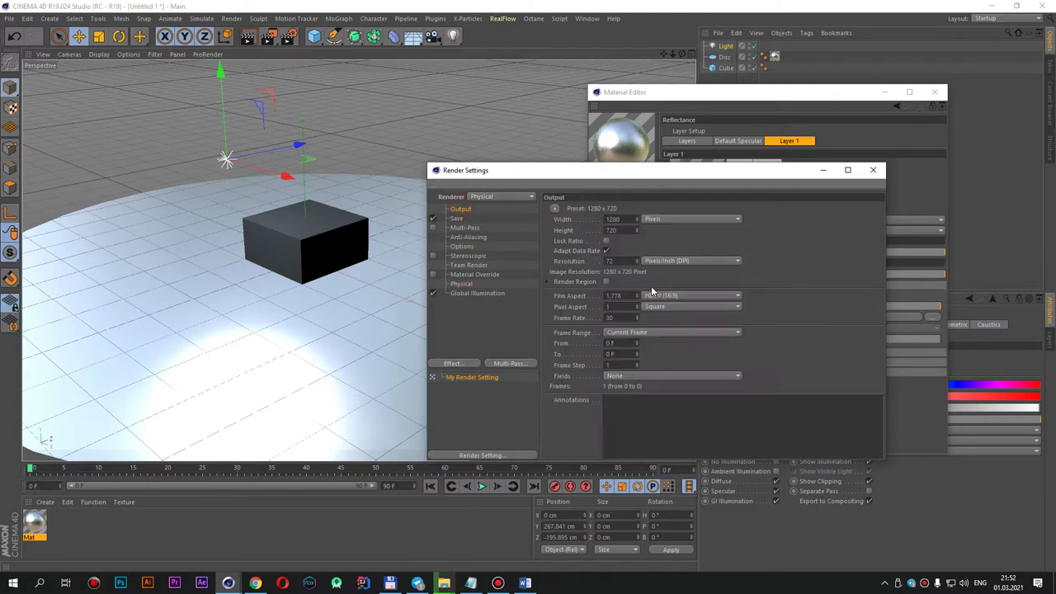
left_click(472, 218)
left_click(667, 240)
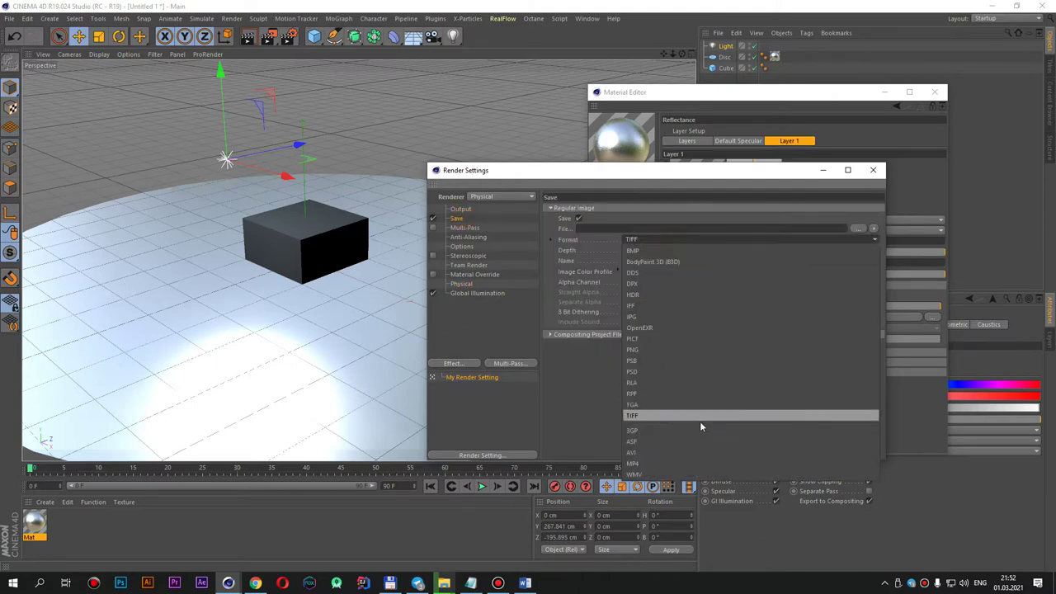
left_click(691, 463)
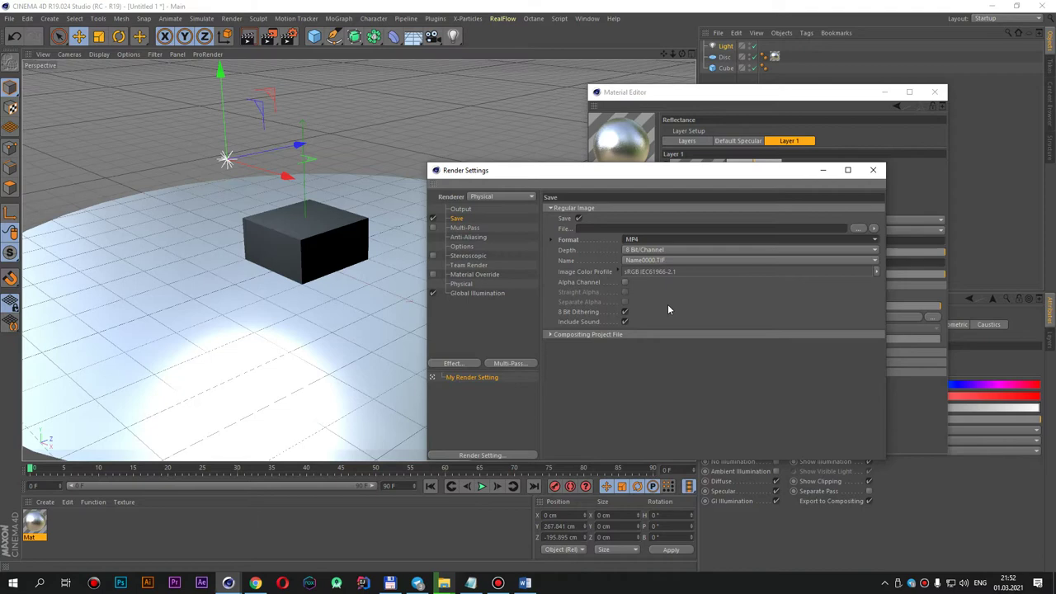
left_click(642, 241)
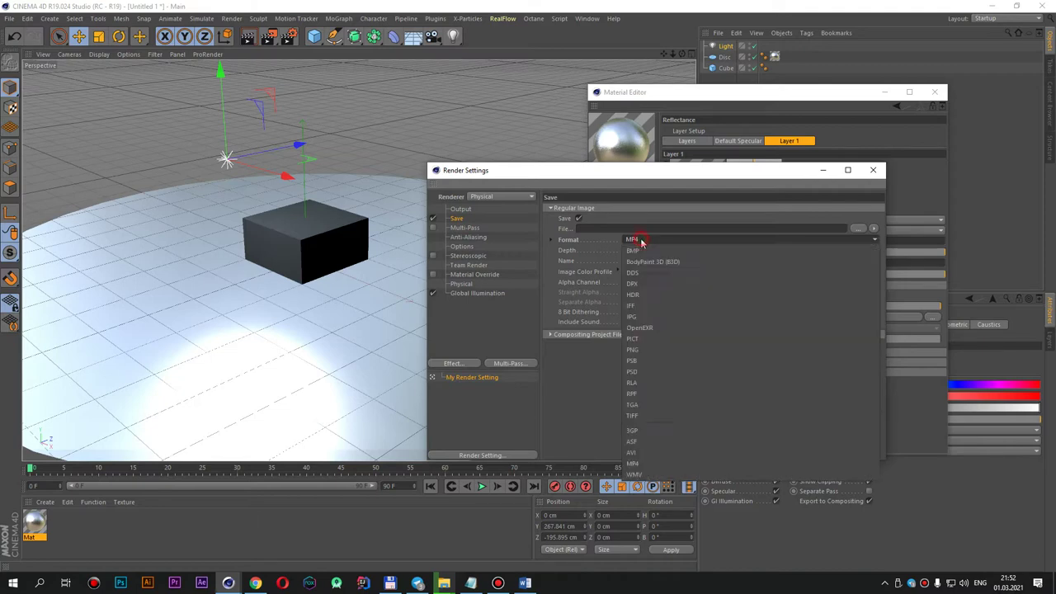
left_click(667, 452)
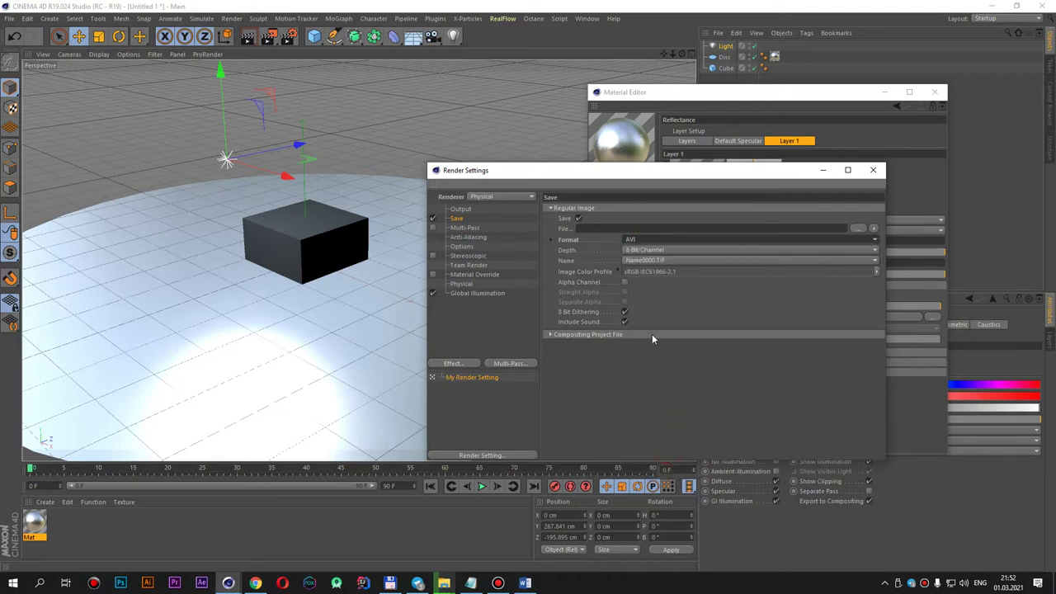
left_click(462, 209)
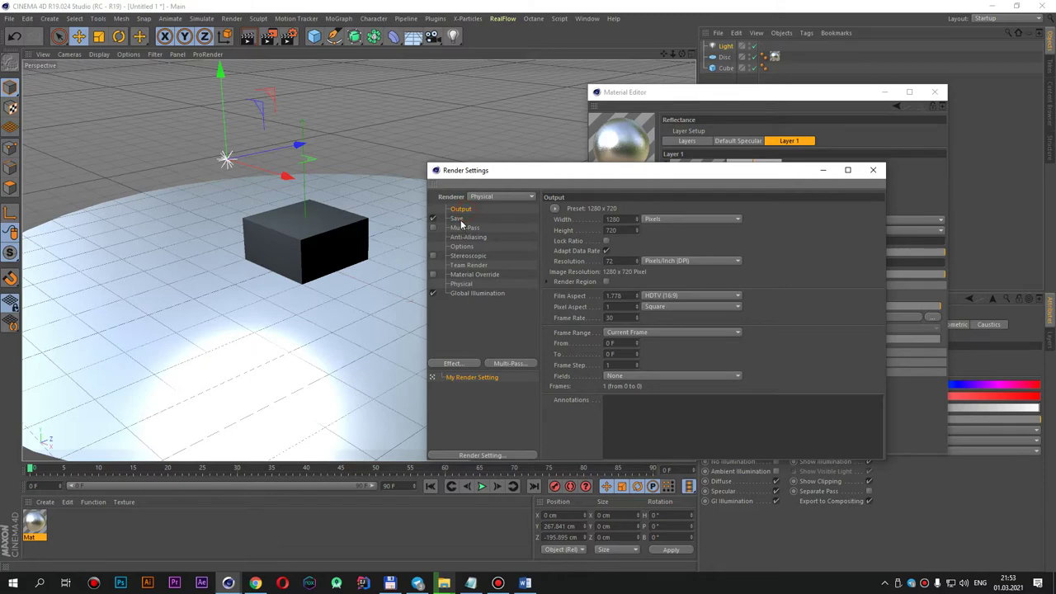
left_click(456, 218)
left_click(455, 219)
left_click(674, 238)
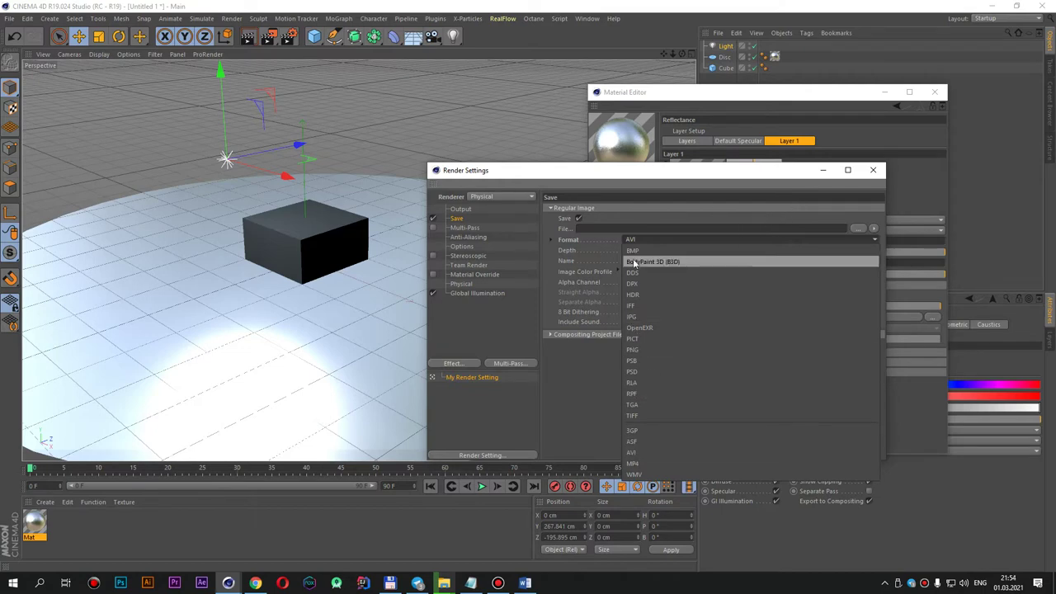
left_click(439, 290)
left_click(433, 218)
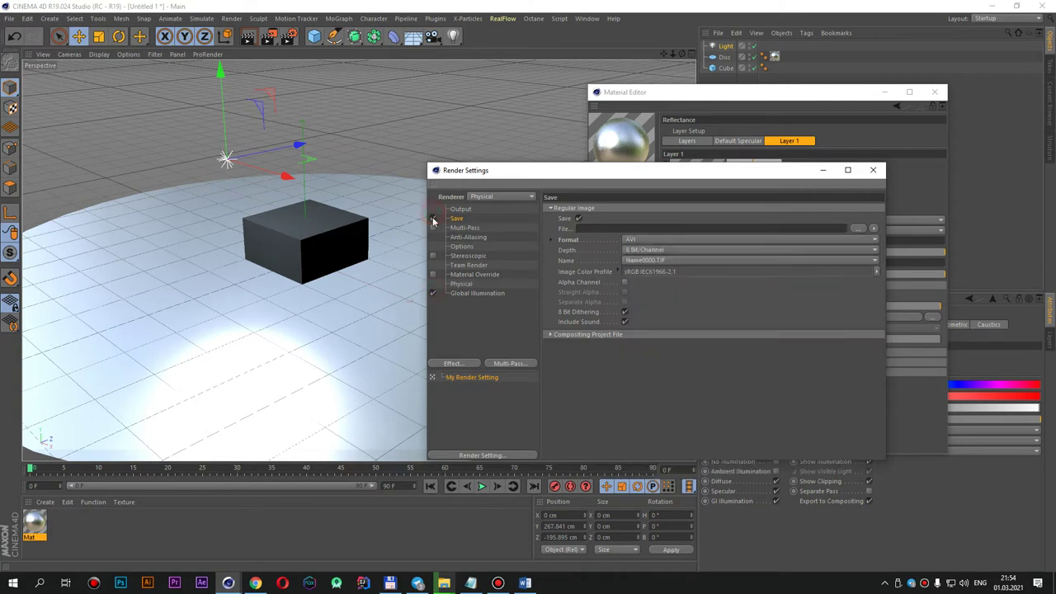
Step: Close the Render Settings and Material Editor, then quit Cinema 4D without saving
left_click_drag(774, 175, 650, 179)
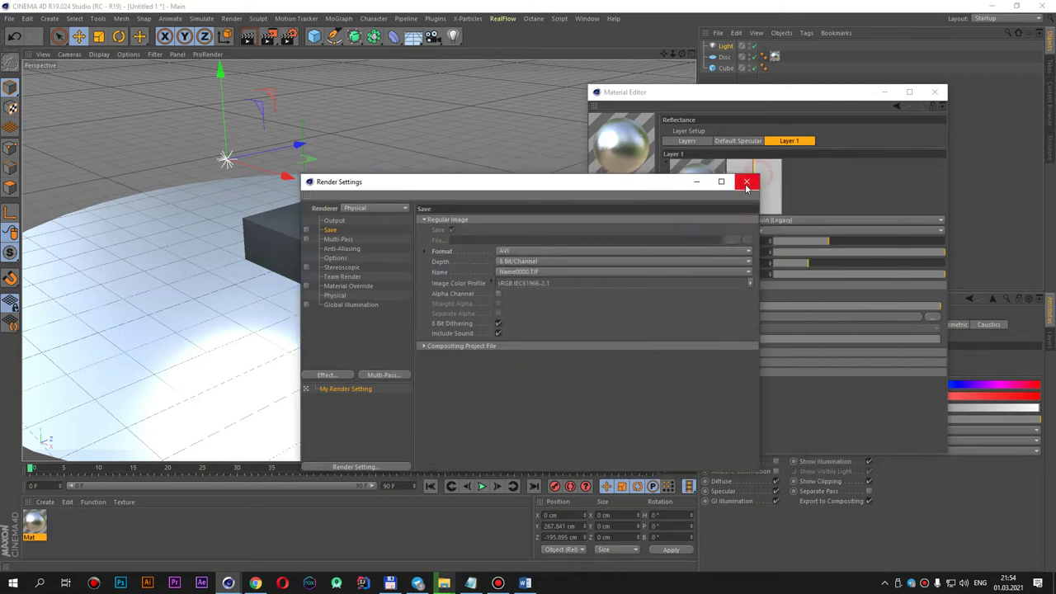
left_click(747, 179)
left_click_drag(825, 93, 635, 103)
left_click(746, 102)
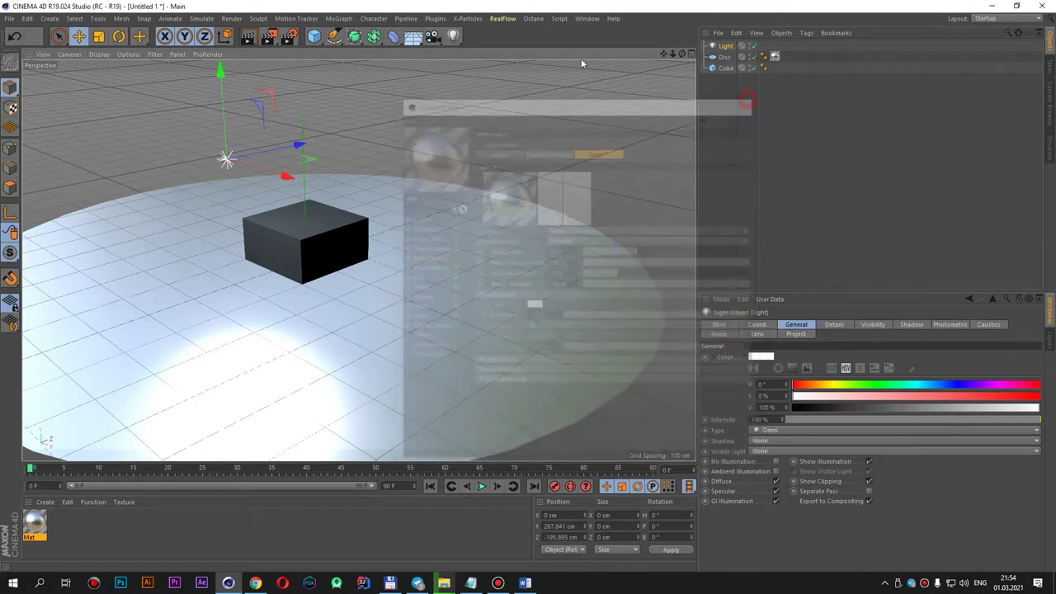
left_click(533, 18)
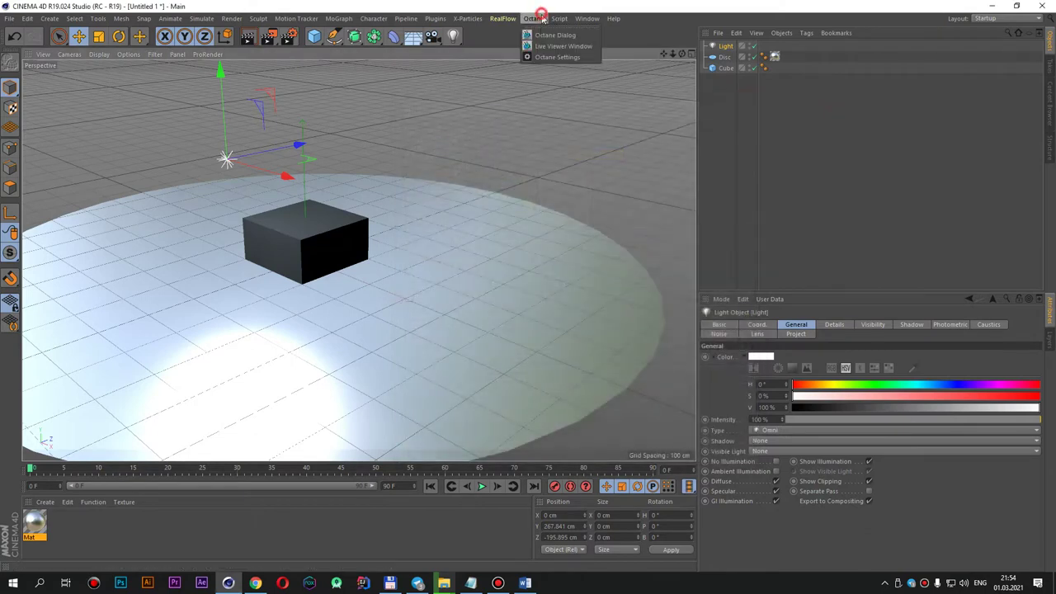
left_click(1041, 5)
left_click(547, 332)
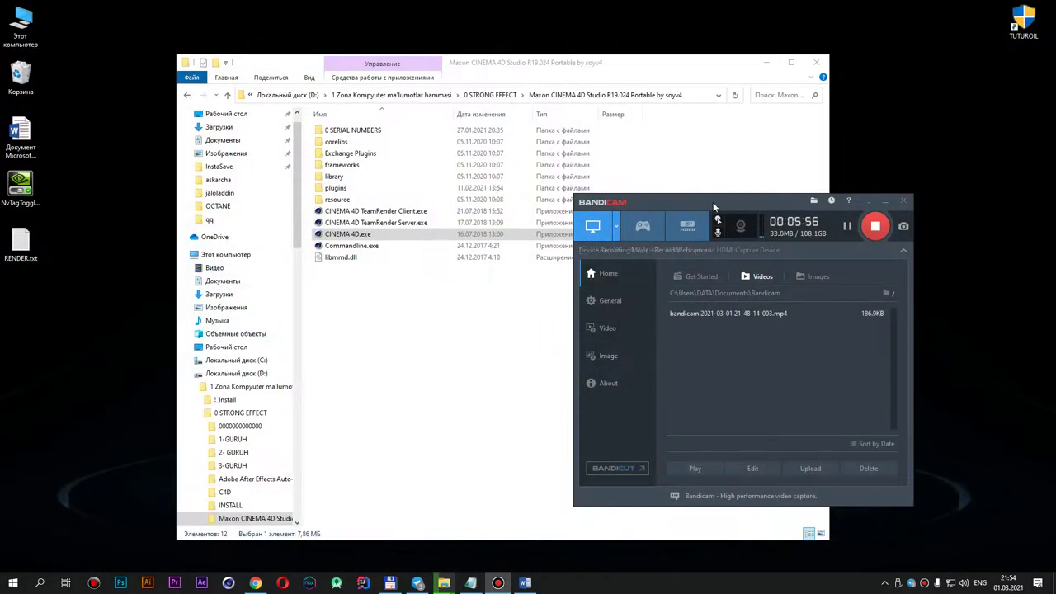
Step: Bring Chrome in front of Explorer and open a new blank tab
left_click_drag(732, 208, 681, 229)
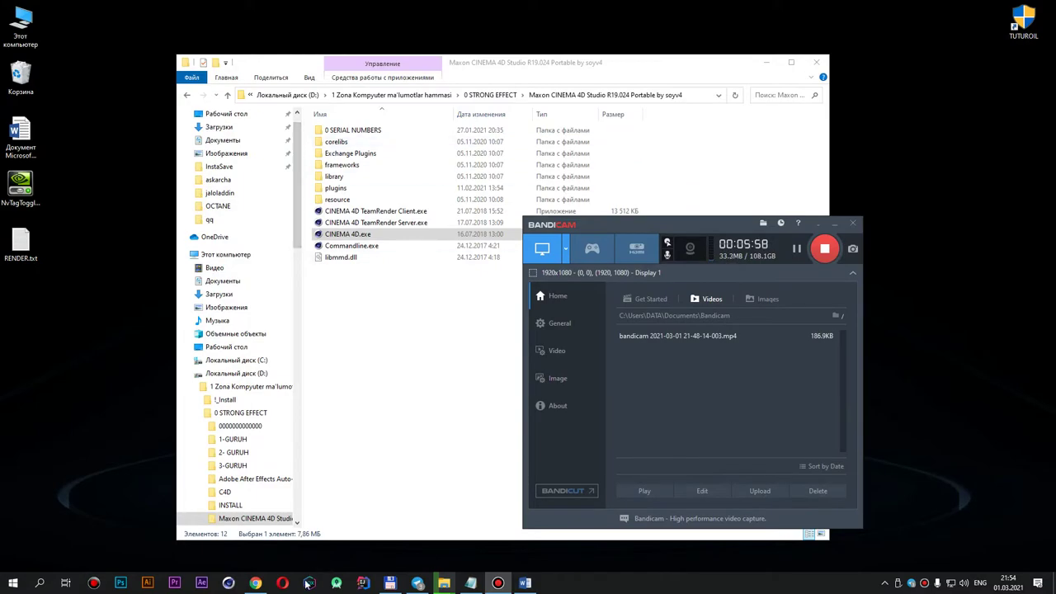
left_click(255, 583)
left_click(281, 9)
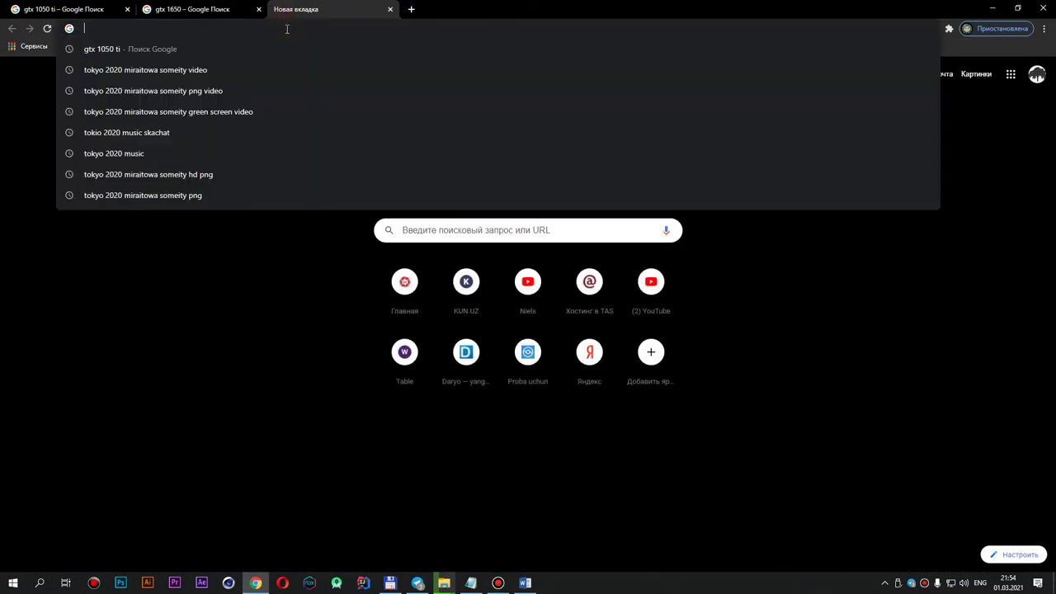
Step: Google 'octane render by' and open the OTOY • OctaneRender result in a background tab
type("octane")
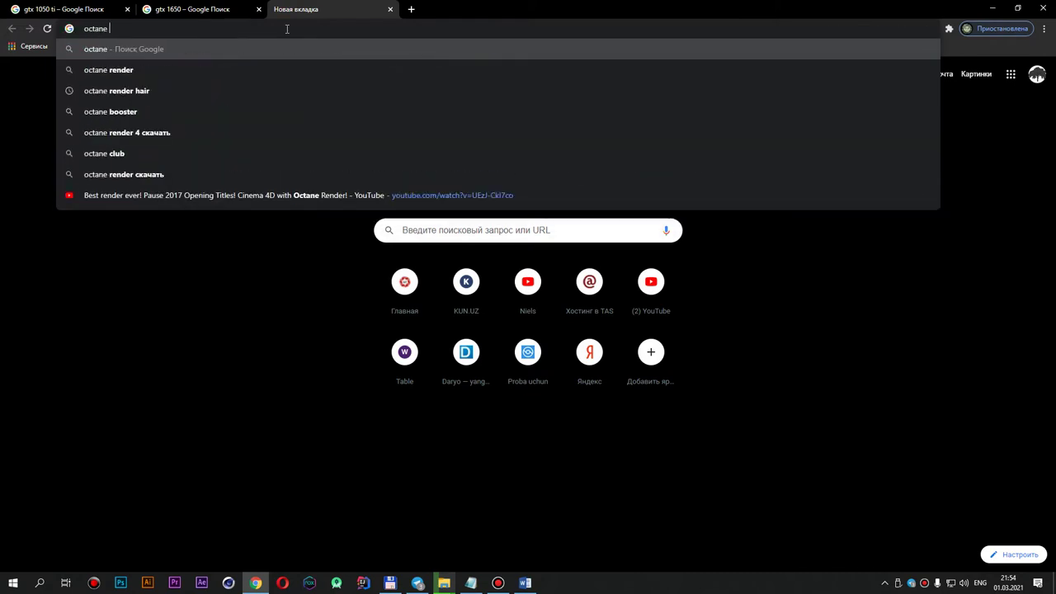
left_click(256, 70)
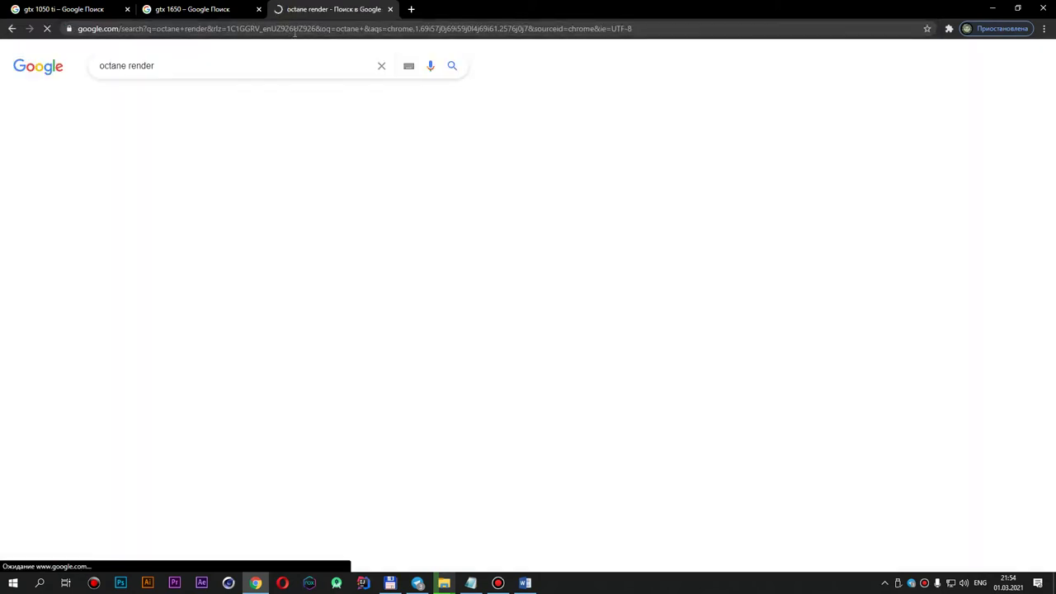
left_click(256, 69)
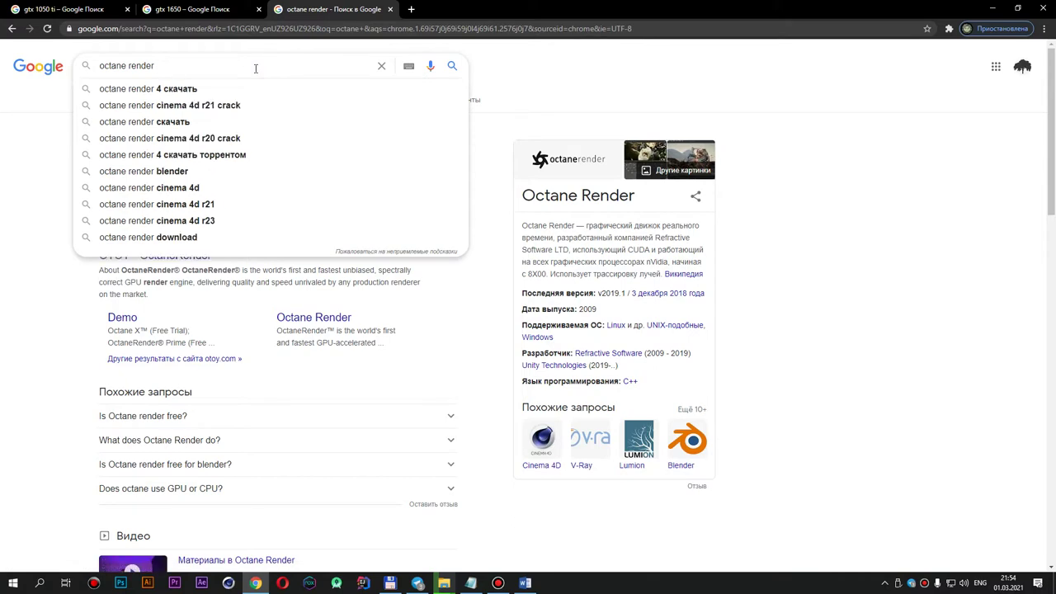
type("by")
key("Return")
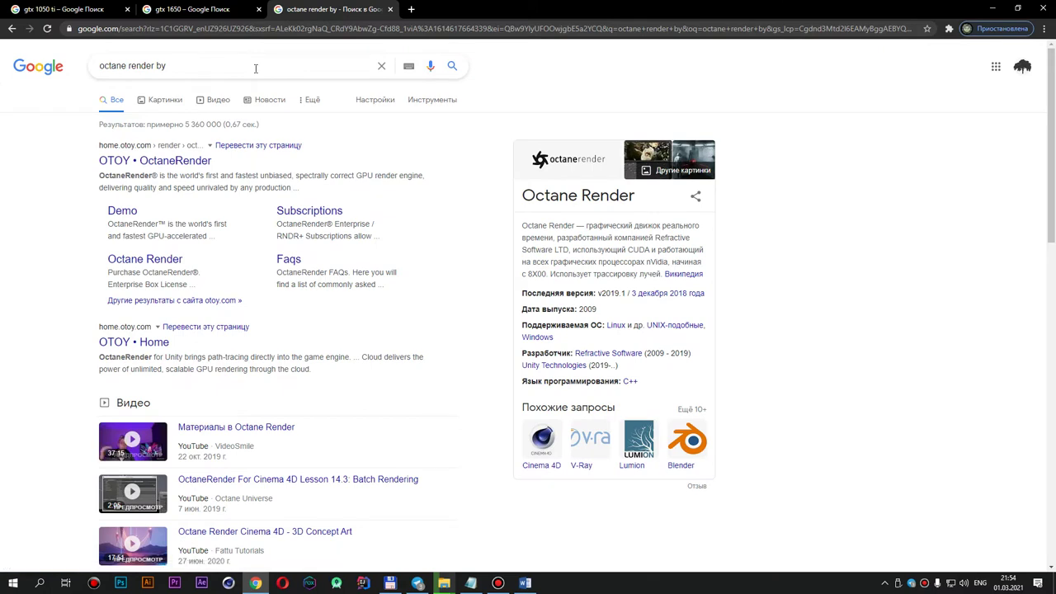
middle_click(181, 165)
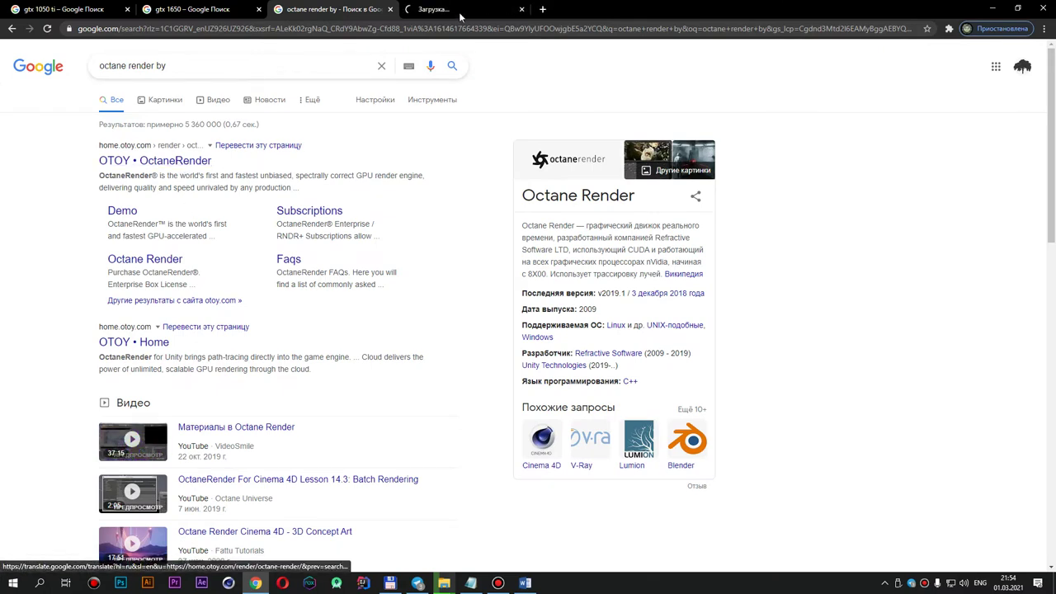
Step: Switch to the OTOY tab and go to its Buy page with the 699 € and 899 € plans
left_click(458, 10)
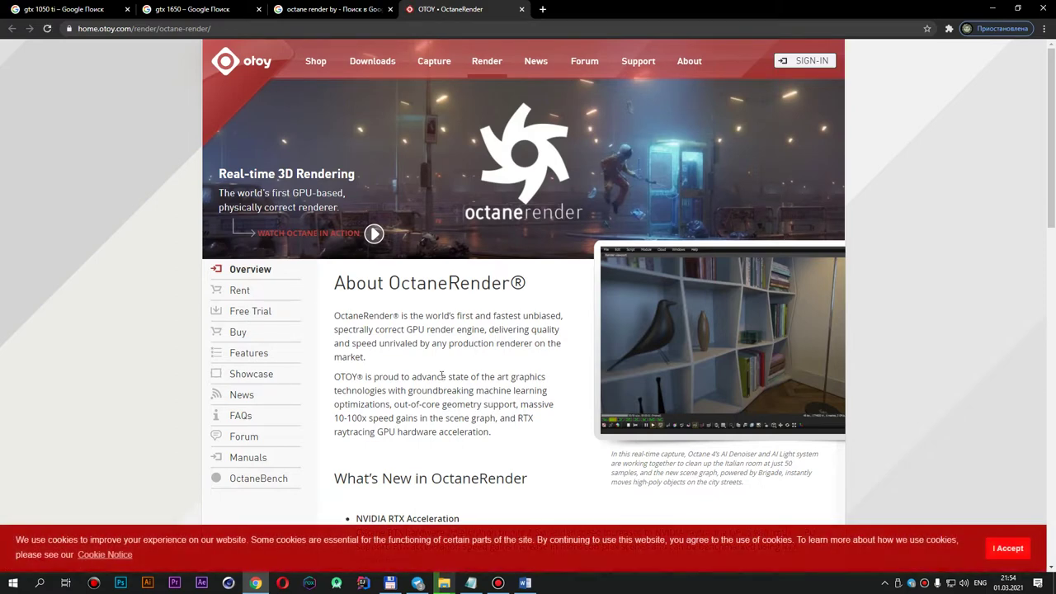
scroll(474, 364, "down", 2)
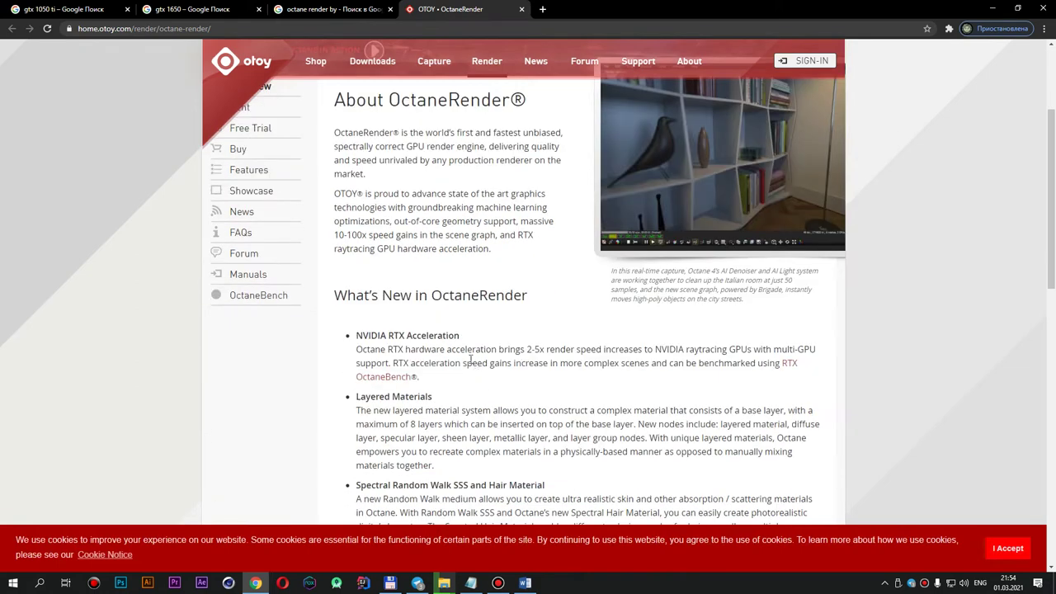
scroll(458, 363, "up", 2)
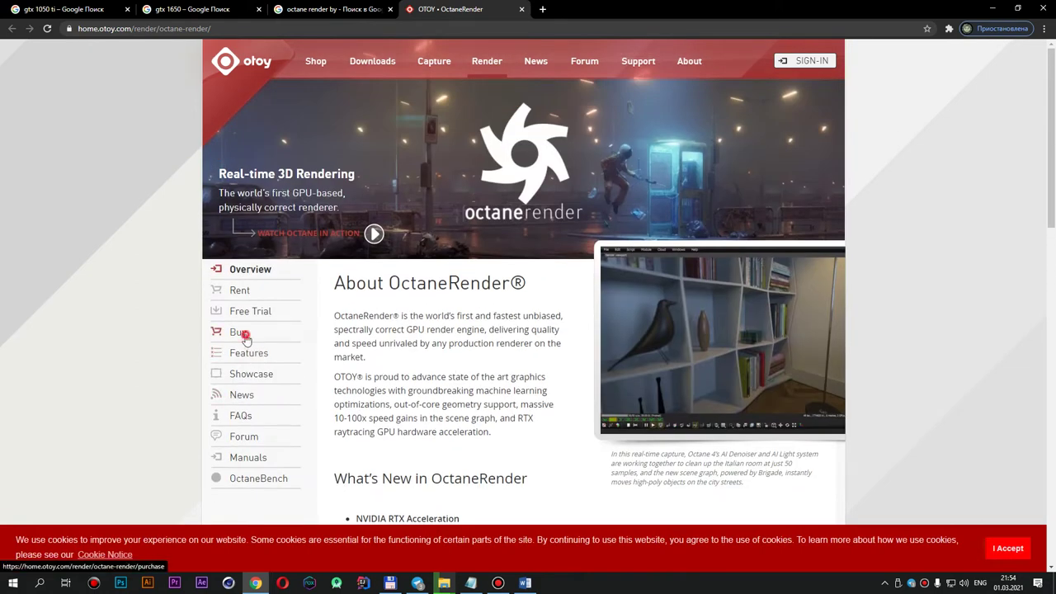
left_click(242, 334)
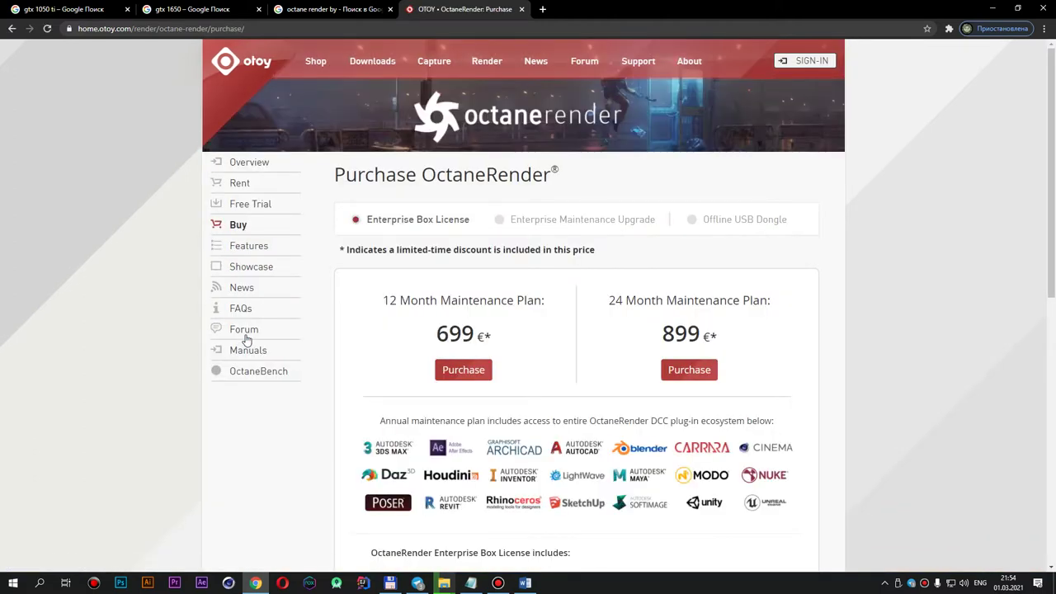
Step: Review the OctaneRender purchase page, close the OTOY tab, and open the Cinema 4D R19 plugins folder
left_click(246, 338)
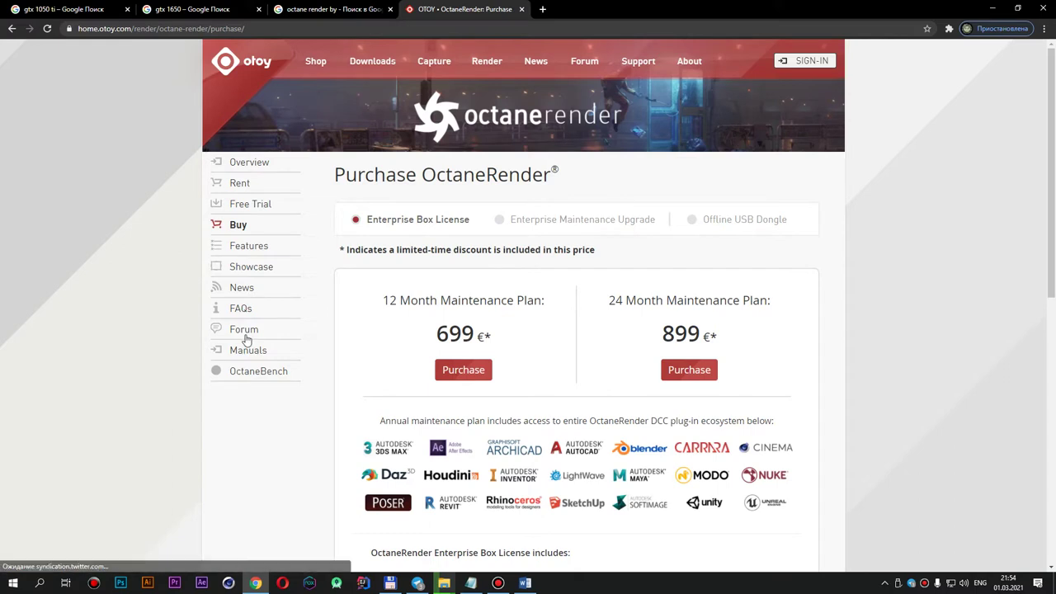
left_click(246, 339)
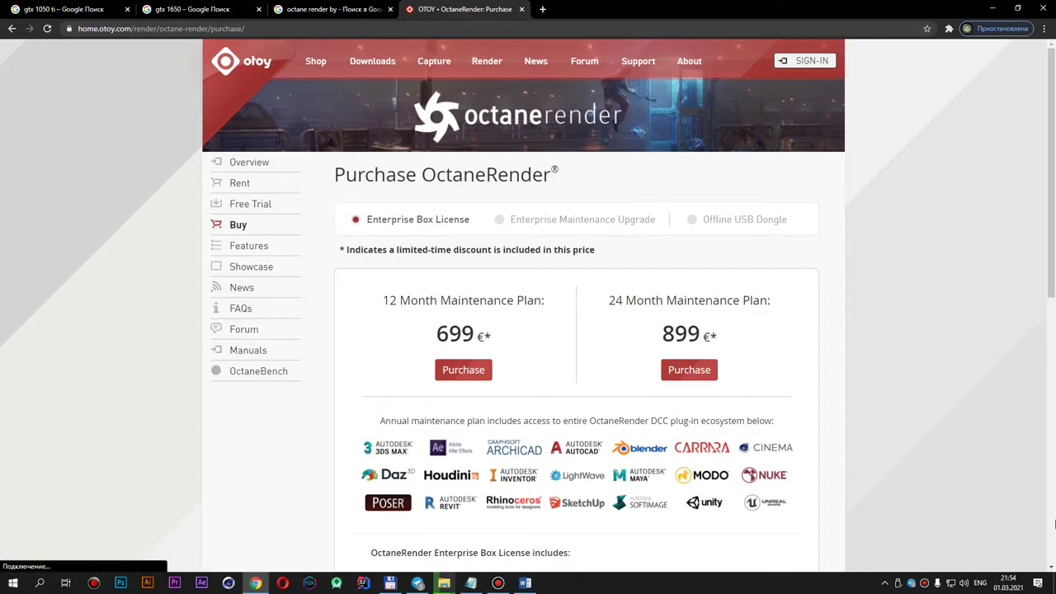
scroll(484, 404, "down", 2)
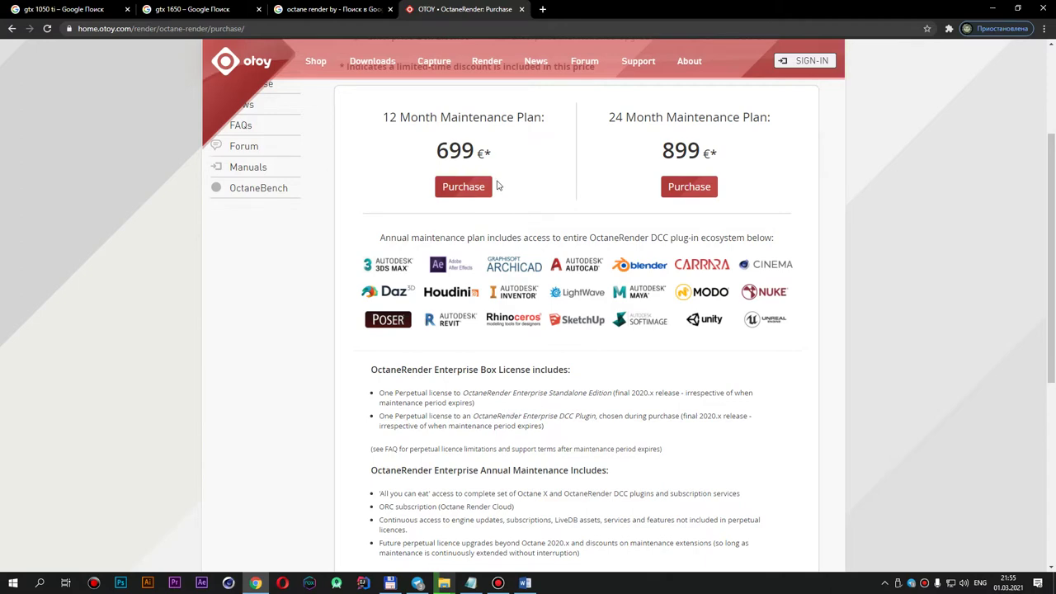
scroll(461, 189, "up", 2)
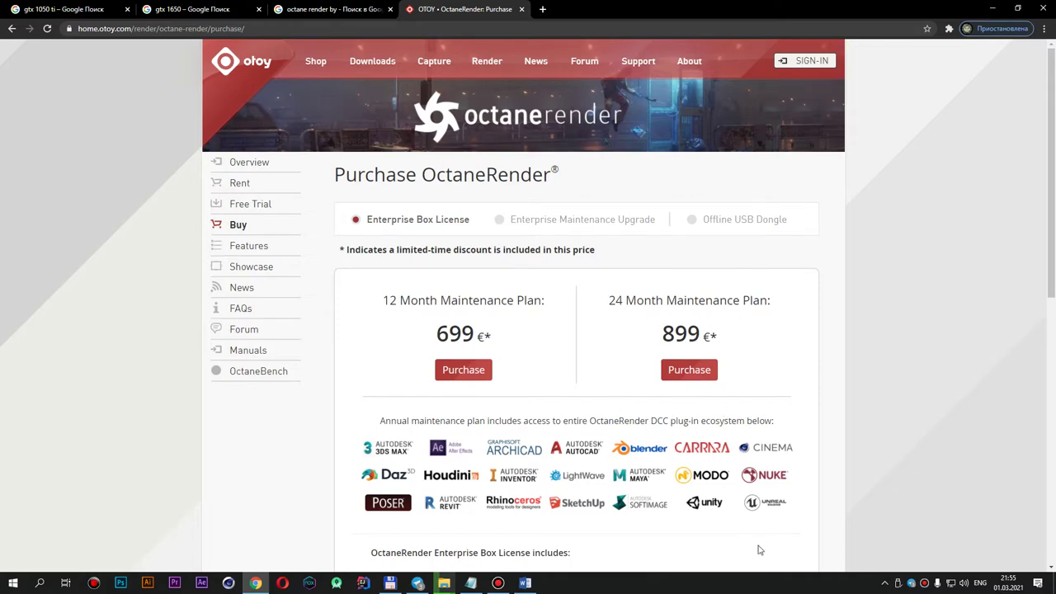
scroll(654, 509, "down", 2)
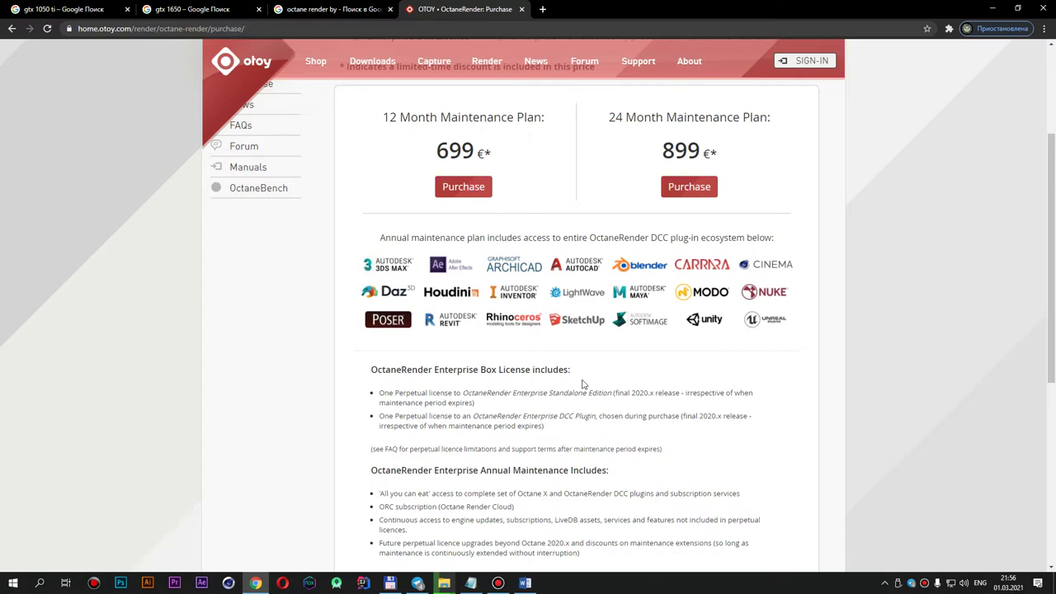
scroll(581, 384, "down", 5)
scroll(564, 381, "up", 10)
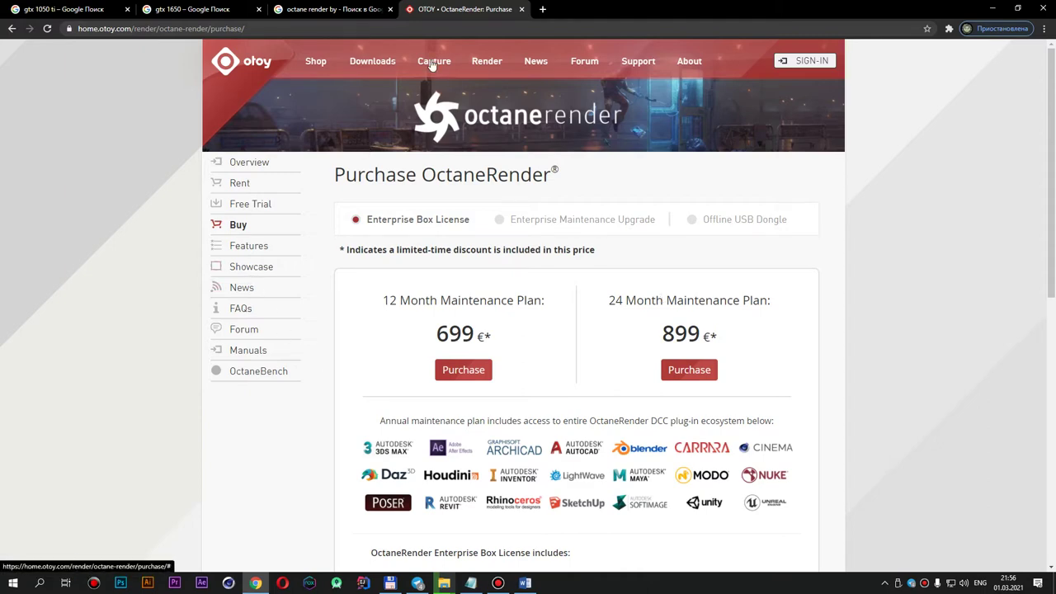
left_click(521, 9)
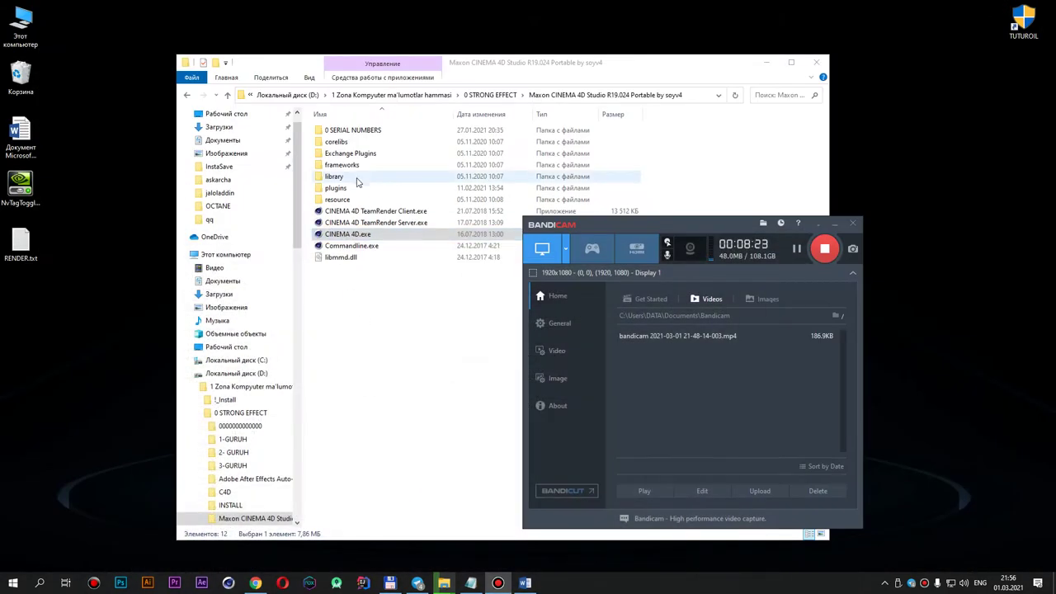
double_click(336, 187)
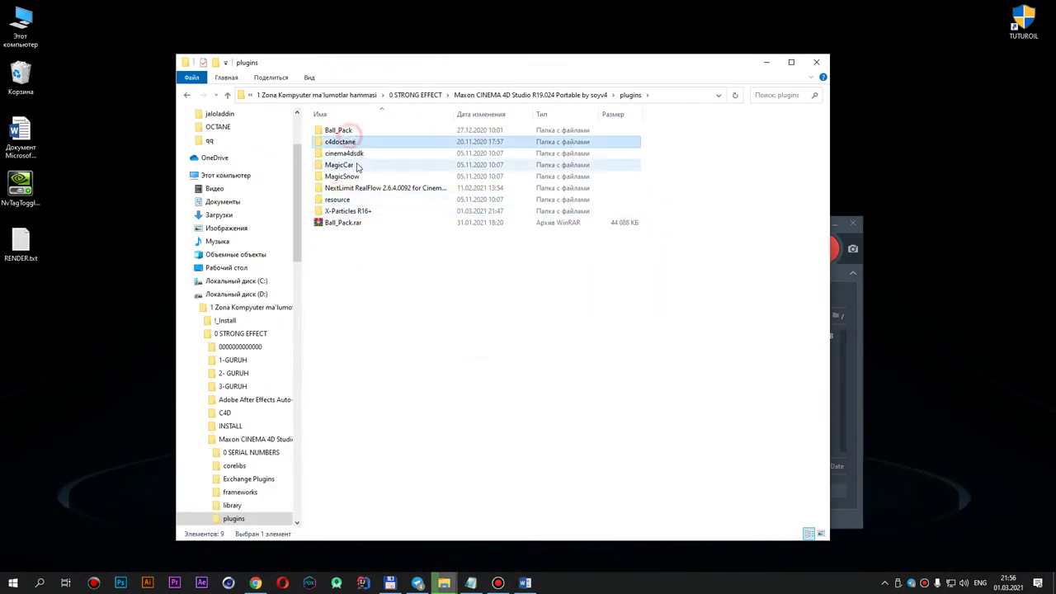
Step: Move the c4doctane folder out of plugins and paste it onto the desktop
double_click(346, 142)
key("BackSpace")
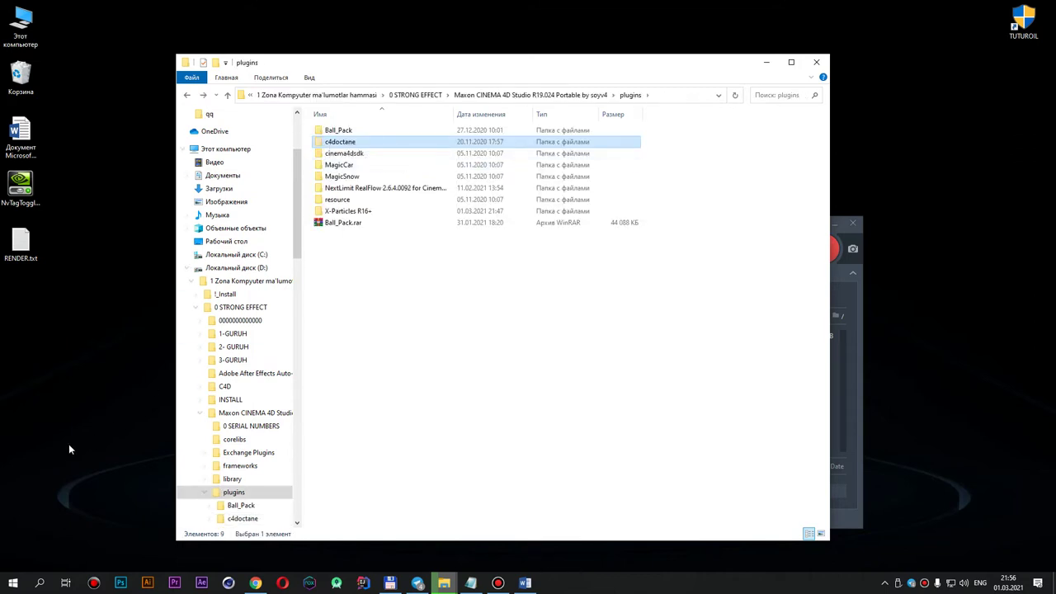
left_click(39, 390)
key("ctrl+v")
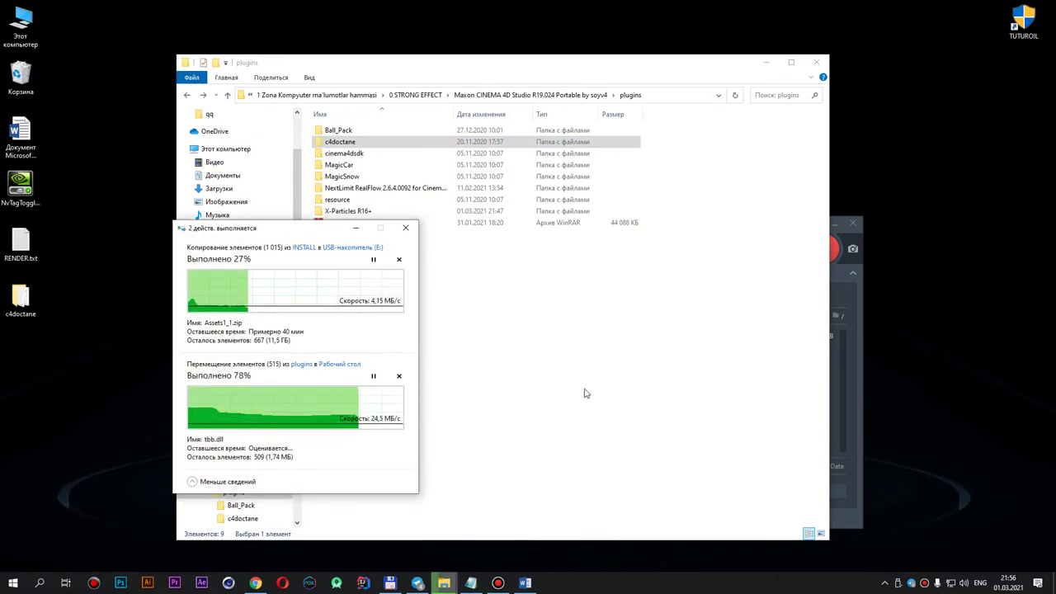
Step: Reopen the plugins folder to confirm c4doctane is gone, then launch Cinema 4D
key("BackSpace")
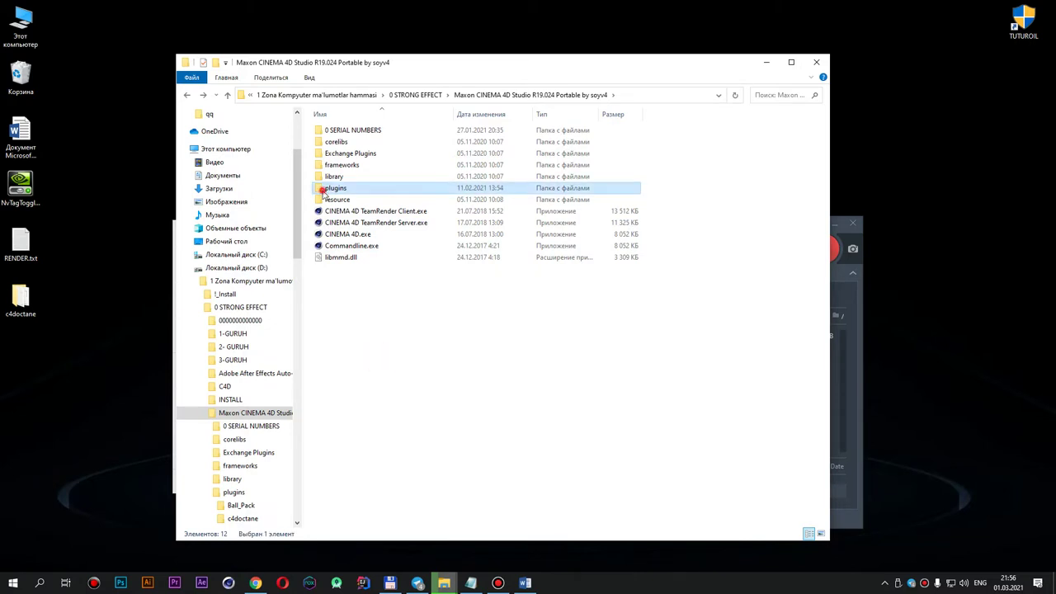
double_click(325, 188)
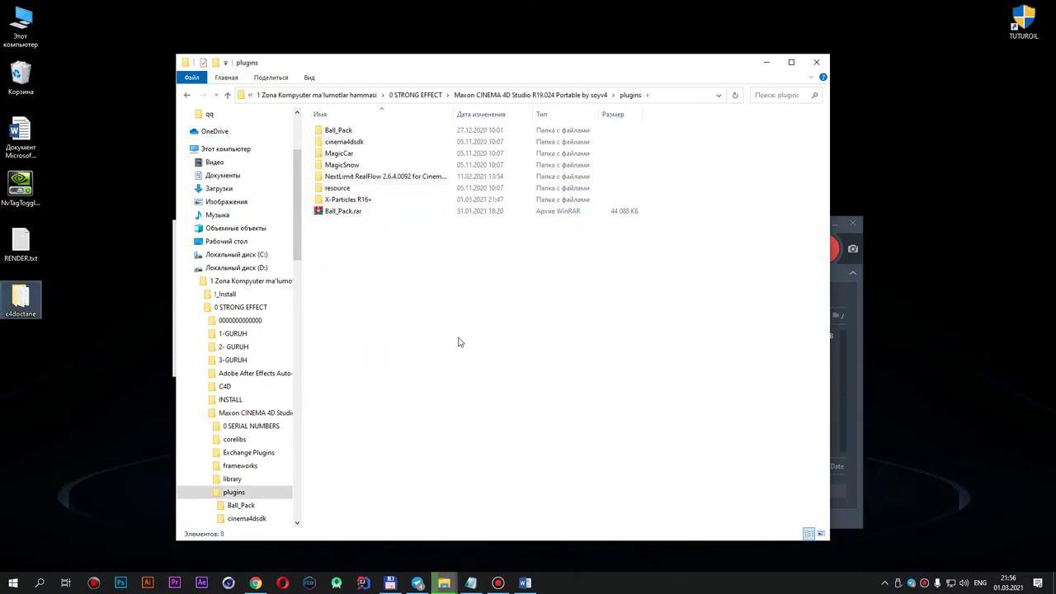
mouse_move(442, 321)
left_mouse_down()
mouse_move(335, 243)
mouse_move(566, 432)
left_mouse_up()
left_click(350, 155)
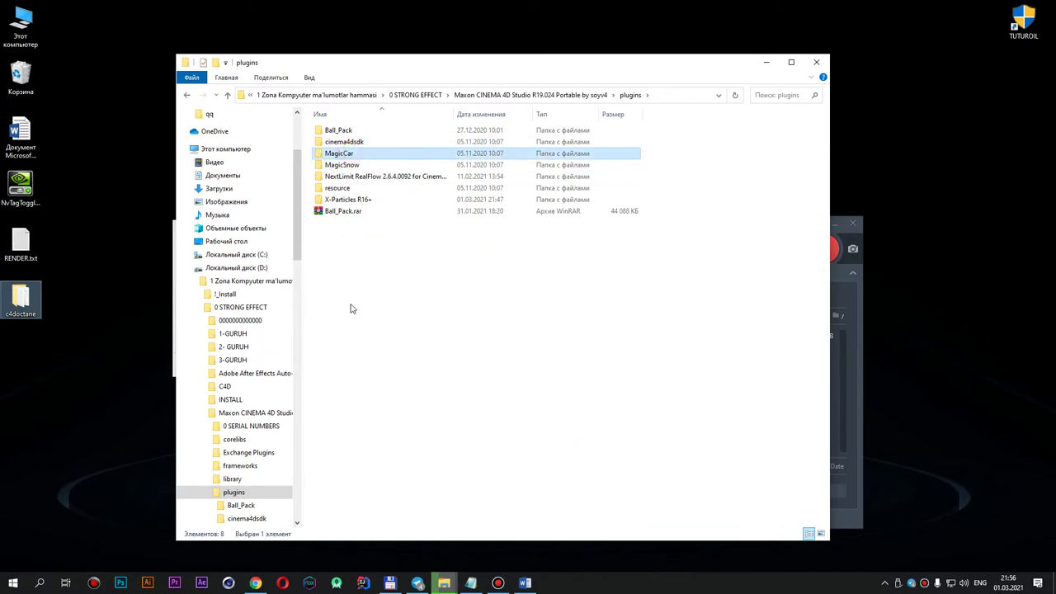
left_click(351, 200)
left_click(384, 176)
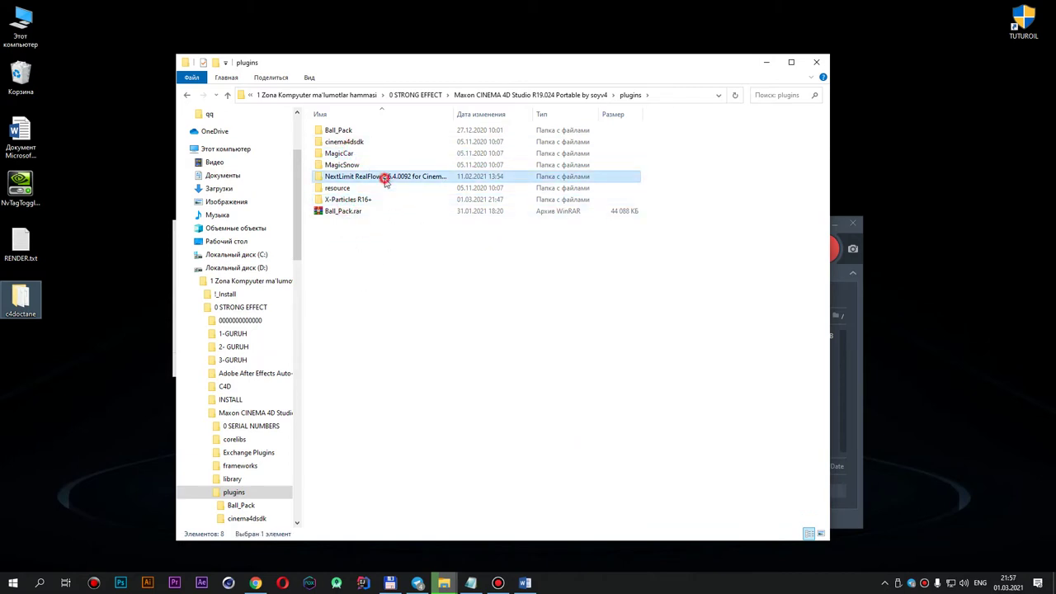
left_click(437, 335)
left_click(283, 585)
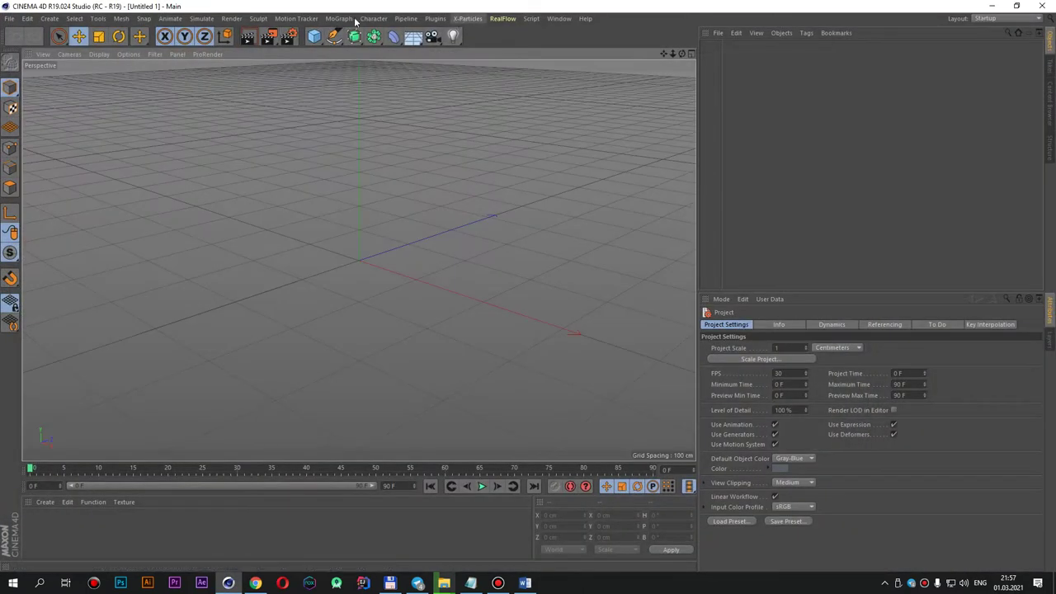
Step: Check the Plugins menu for Octane, then close Cinema 4D
left_click(435, 18)
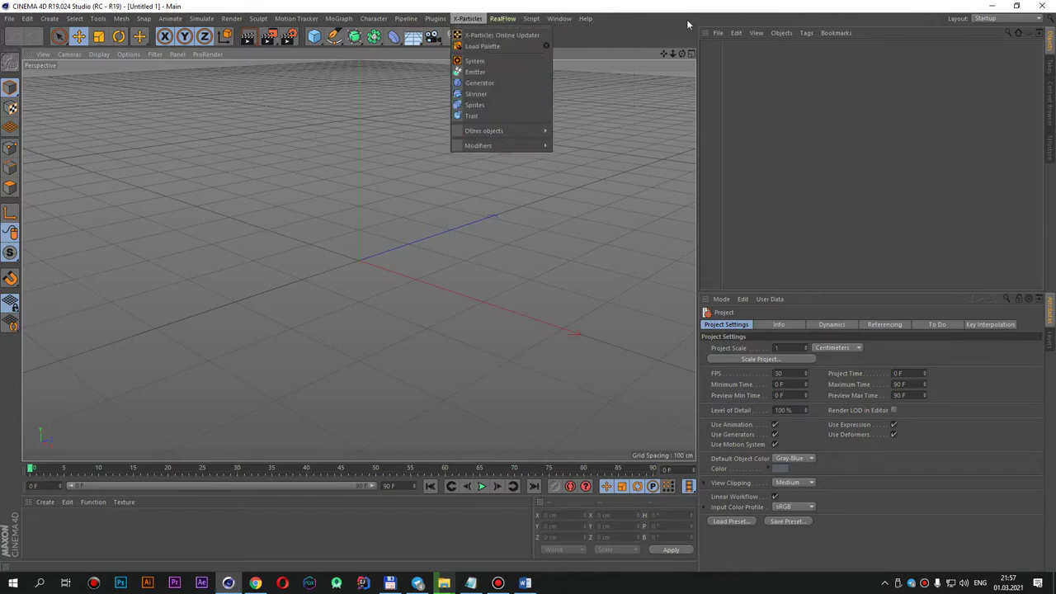
left_click(1045, 9)
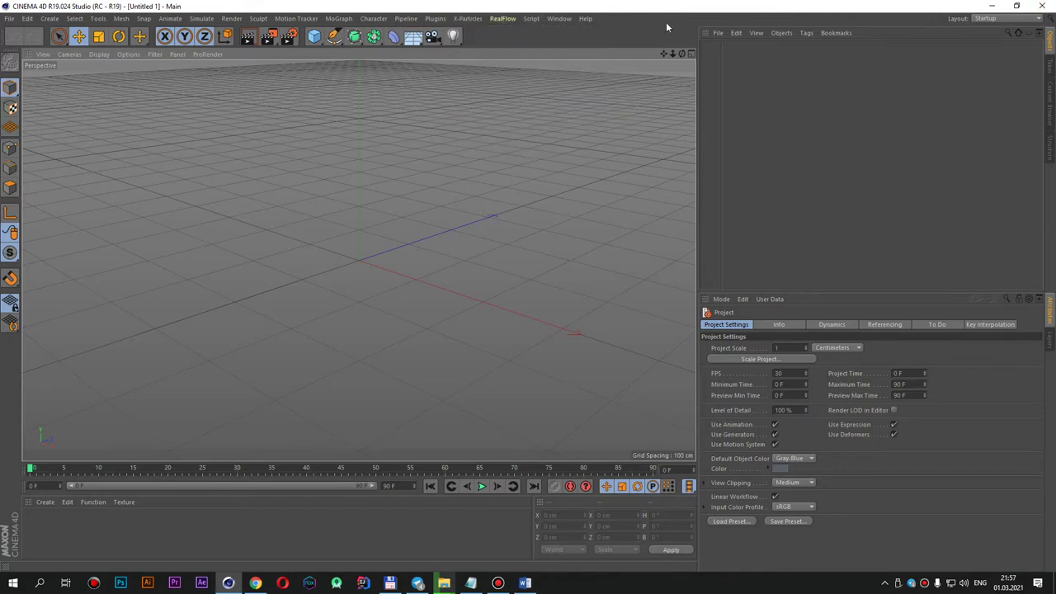
left_click(1043, 7)
Step: Copy the c4doctane folder from the desktop back into the plugins folder
double_click(23, 300)
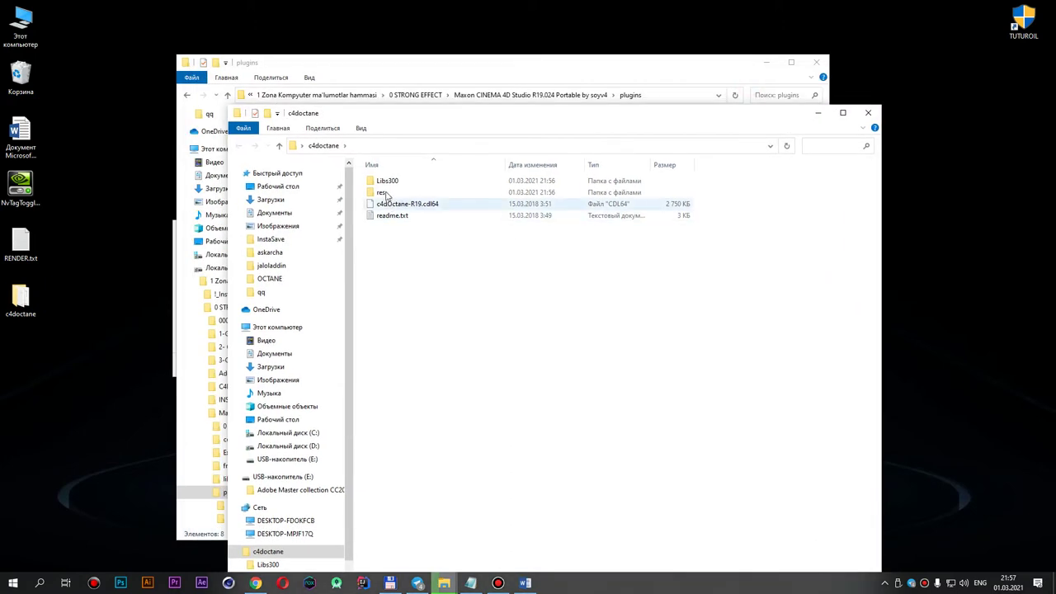
left_click(868, 112)
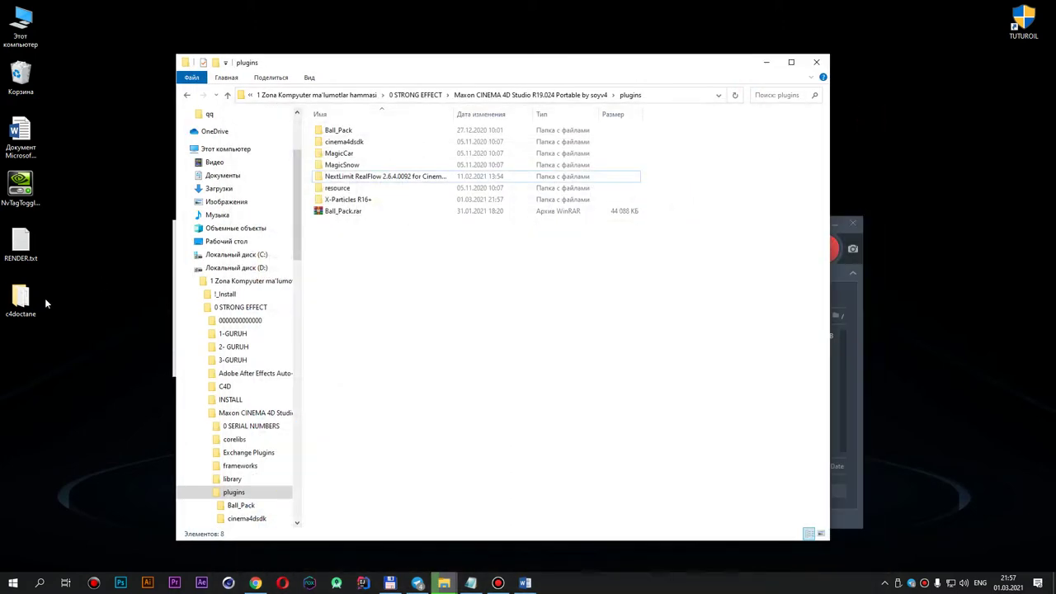
left_click_drag(23, 304, 479, 351)
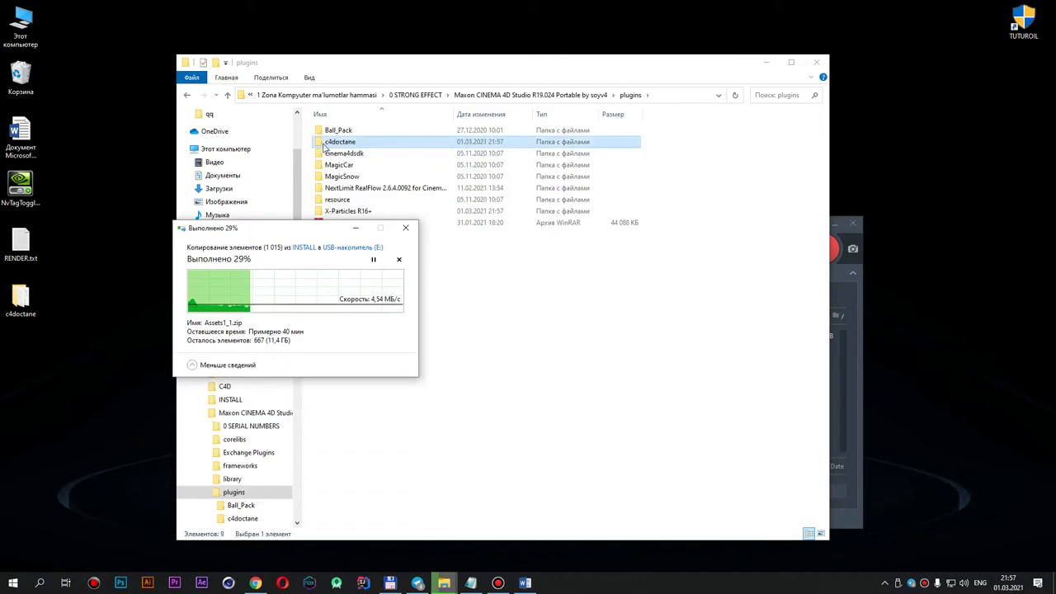
Step: Check c4doctane's properties (66.2 MB, 503 files), then minimize the plugins window
right_click(325, 144)
left_click(388, 493)
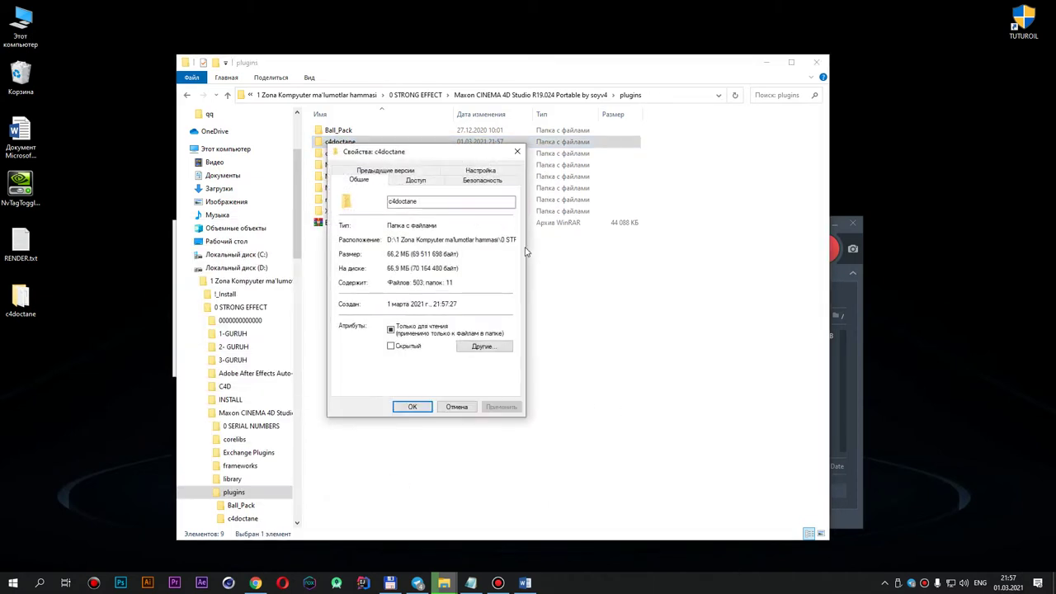
left_click(517, 153)
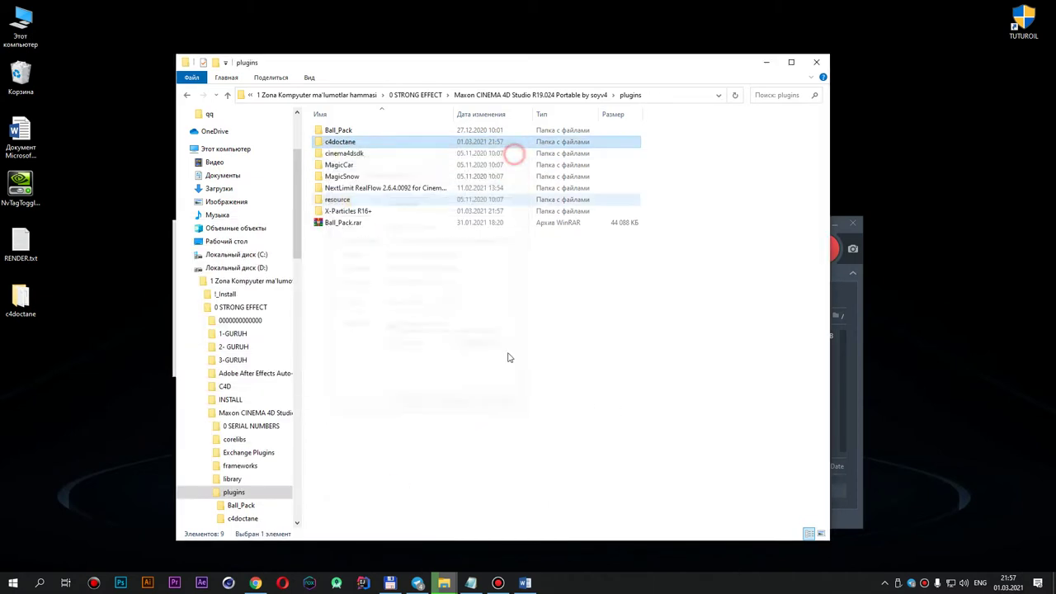
left_click(767, 63)
Step: Go from the 05 C4D folder to TUTUROIL > 03 C4D and play '10 C4D OCTANE RENDER 01.mp4'
key("alt+Tab")
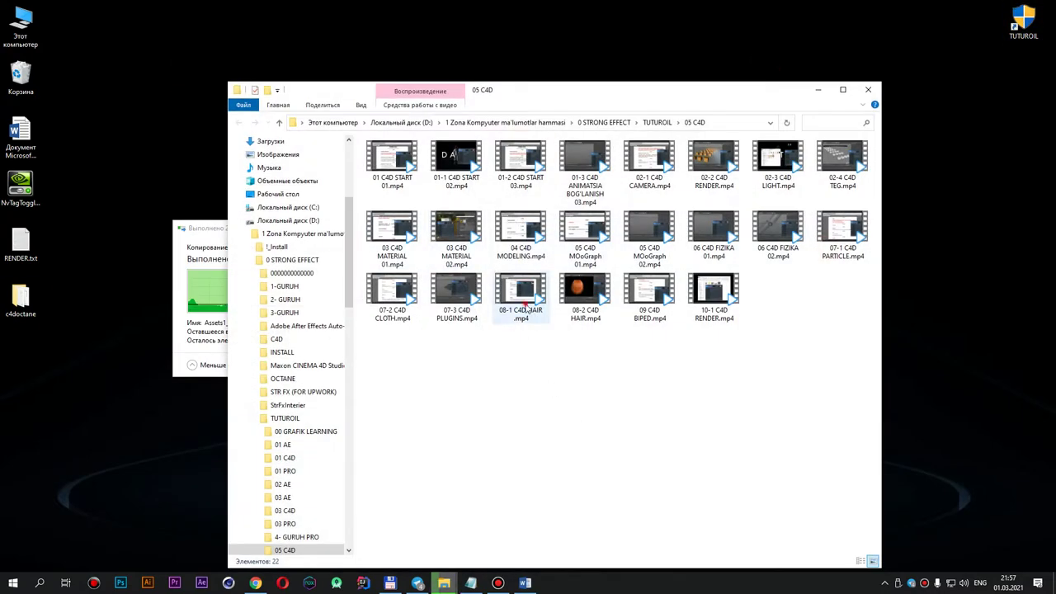
left_click(528, 301)
left_click(279, 122)
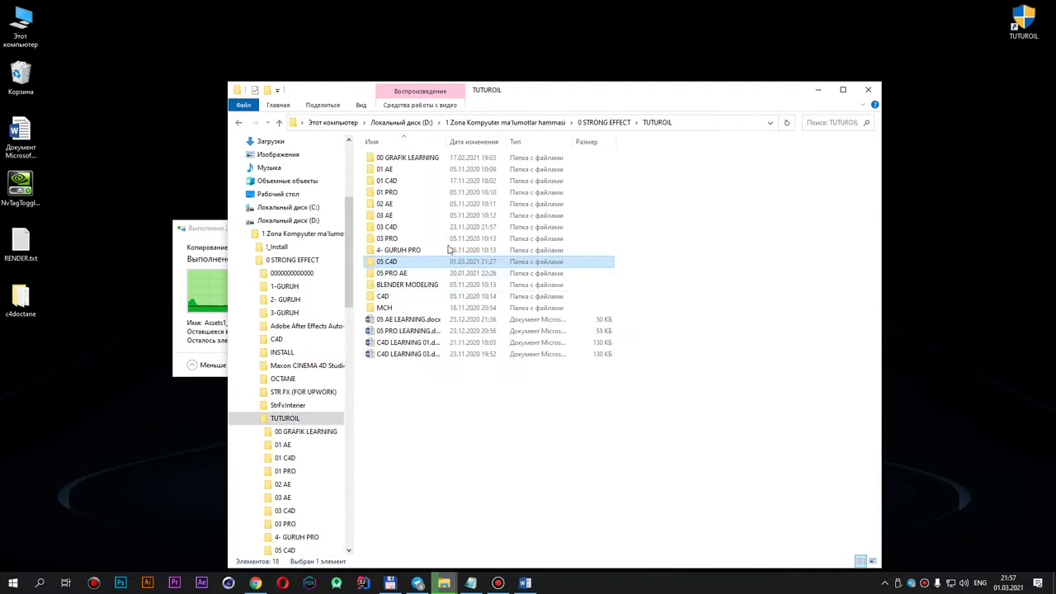
left_click(390, 240)
double_click(391, 239)
key("alt+Left")
left_click(388, 227)
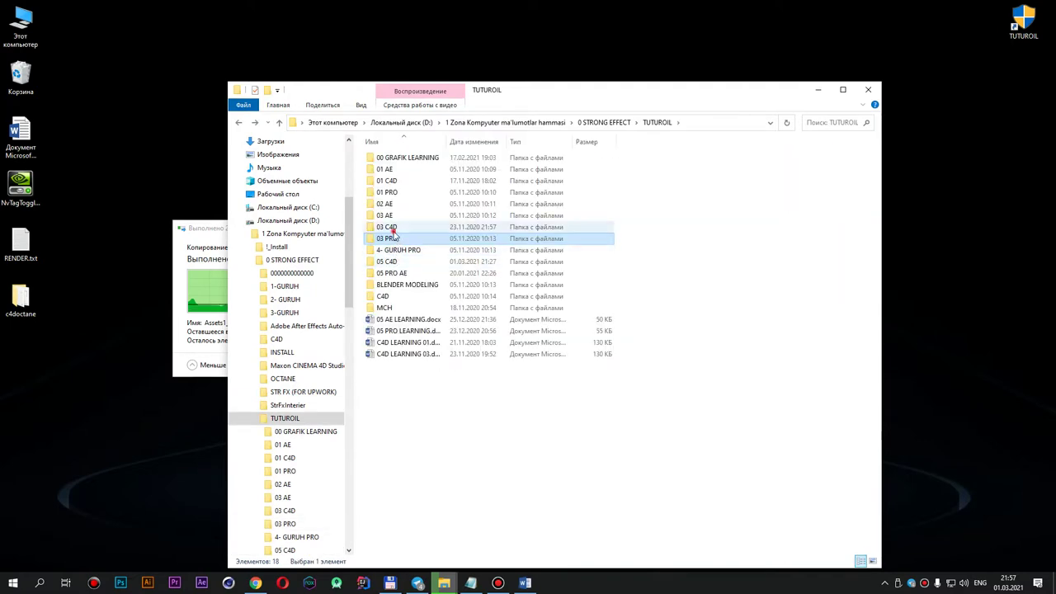
double_click(388, 227)
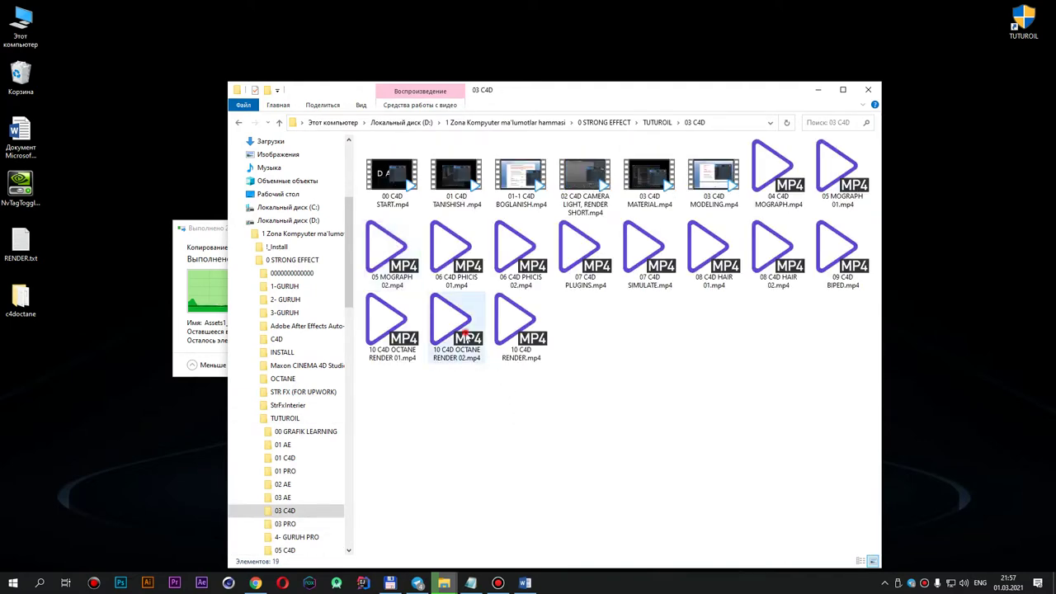
left_click(463, 350)
left_click(407, 336)
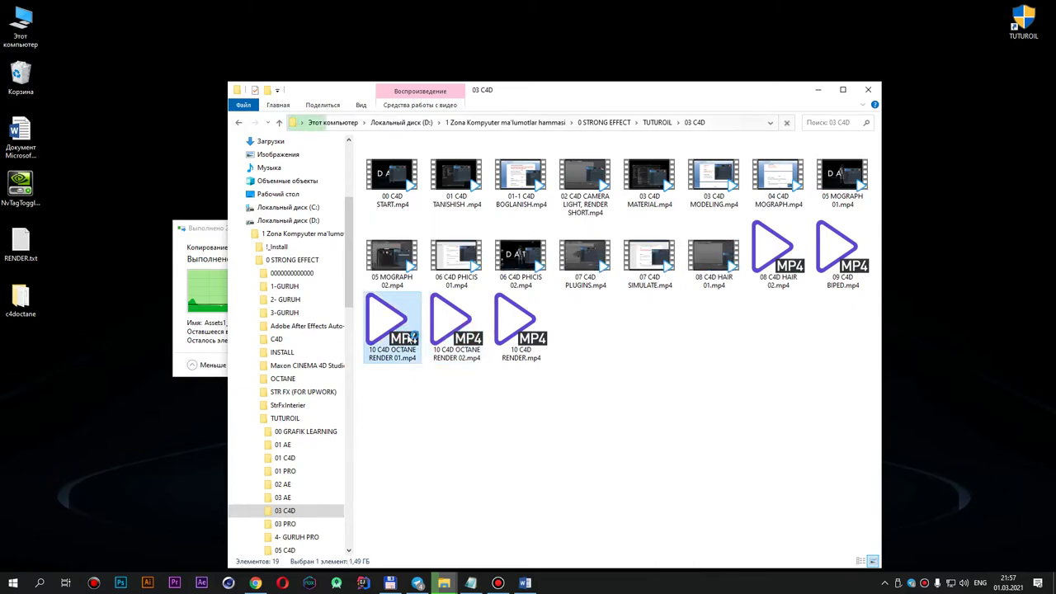
double_click(410, 339)
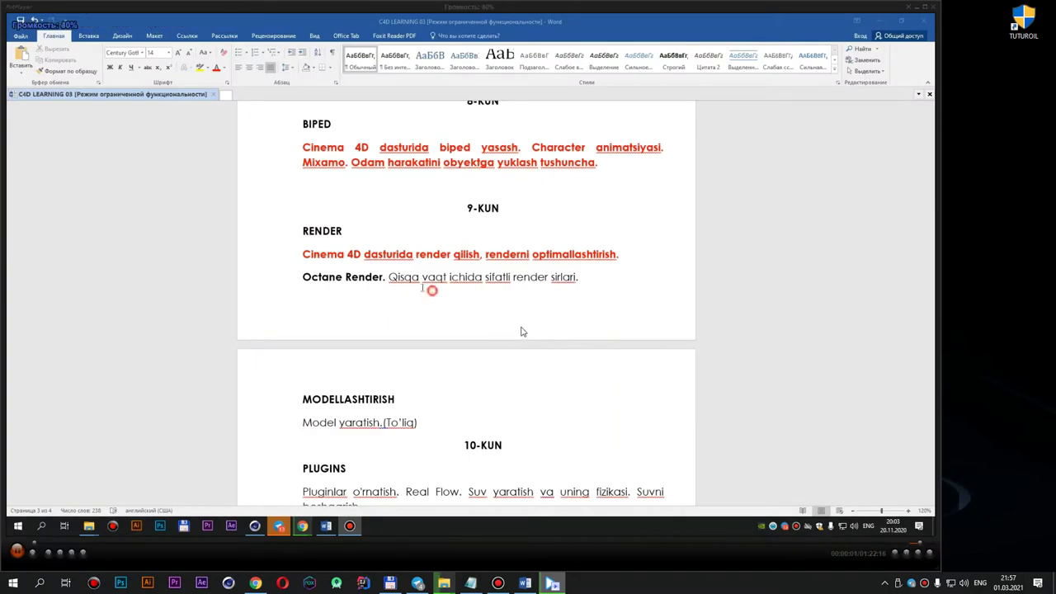
Step: Scrub the lesson with arrow keys and the seek bar to about 18:53, the GTX vs RTX notes
key("Right")
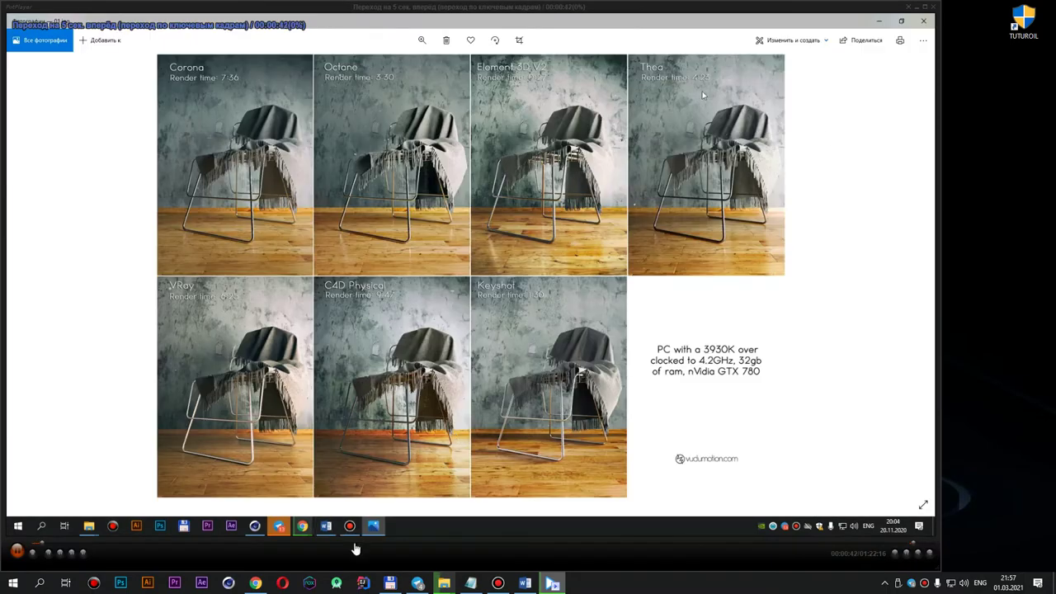
mouse_move(454, 551)
left_mouse_down()
mouse_move(287, 549)
mouse_move(297, 549)
left_mouse_up()
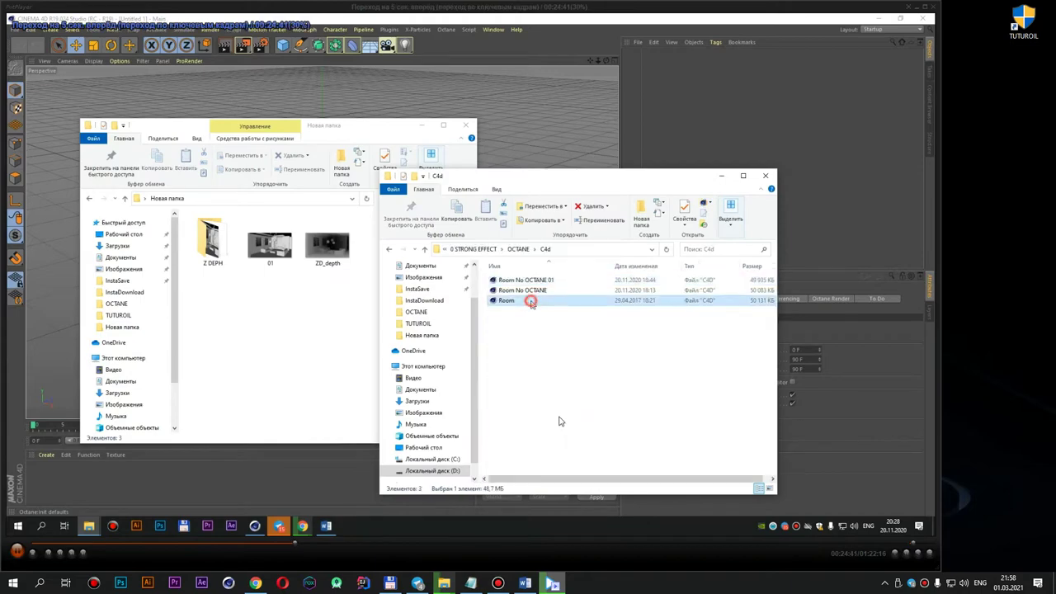
key("Right")
key("Right")
key("Right")
key("Right")
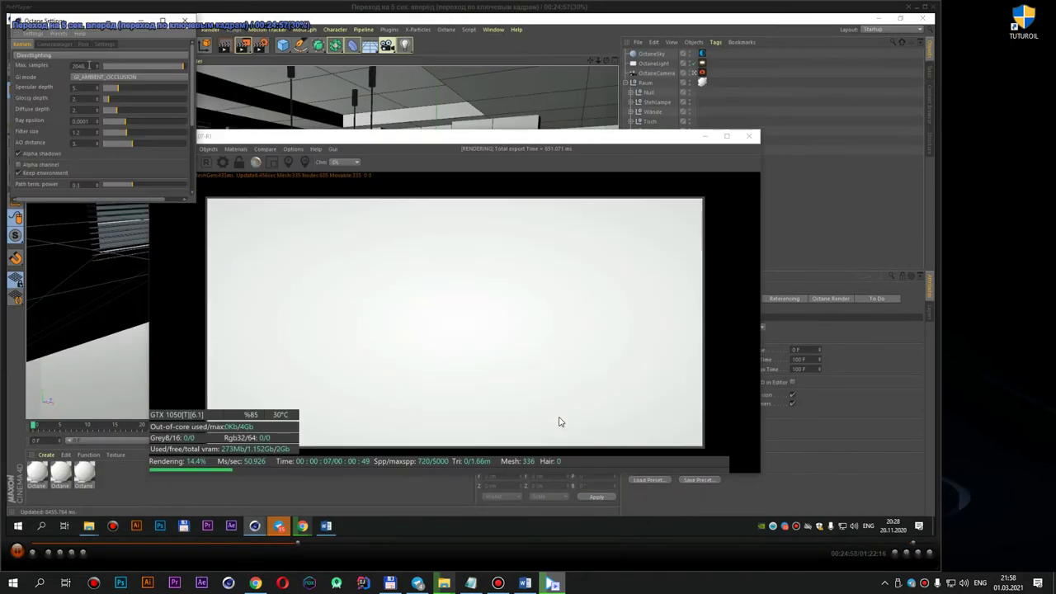
key("Left")
key("Left")
key("Left")
key("Left")
key("Left")
key("Left")
key("Left")
key("Left")
key("Left")
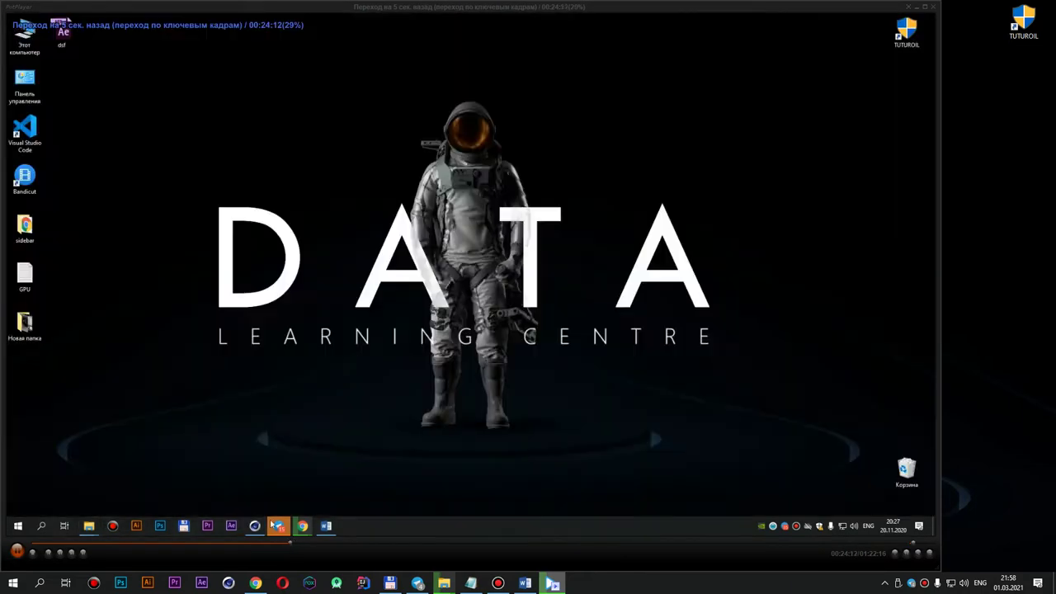
key("Left")
key("Right")
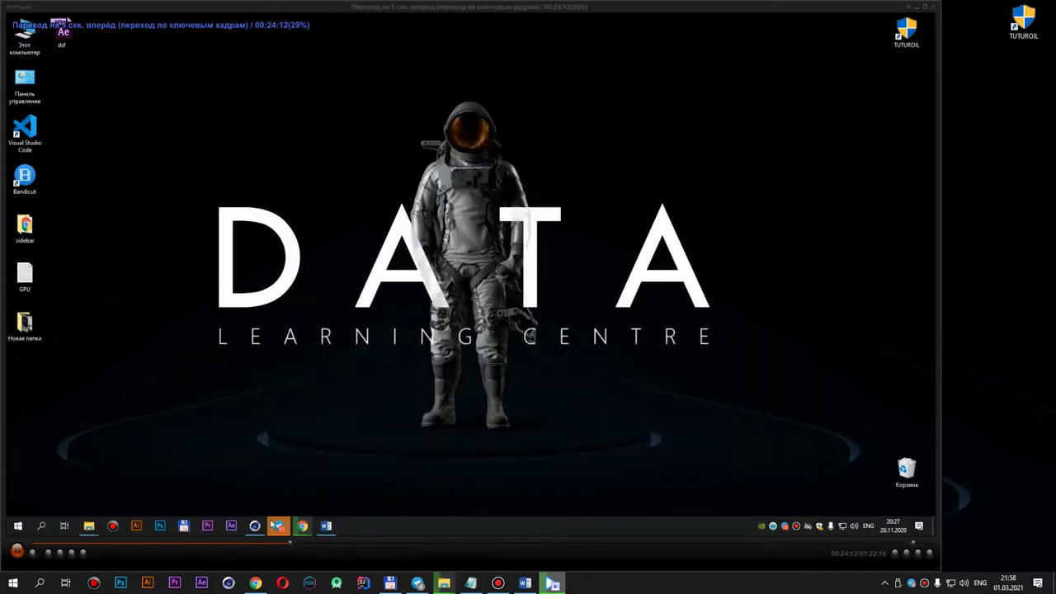
key("Right")
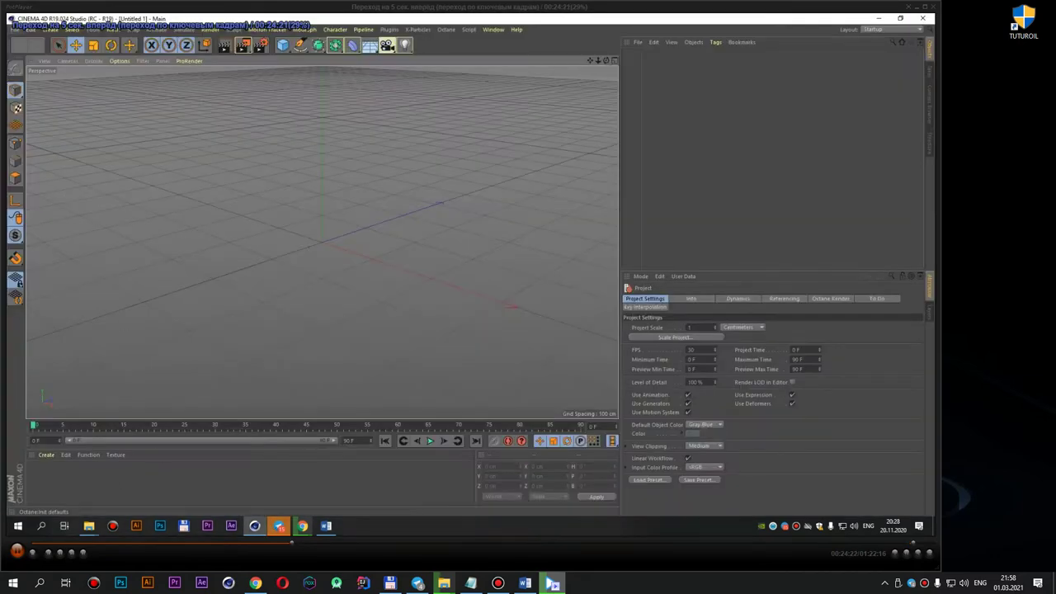
key("Right")
key("Right")
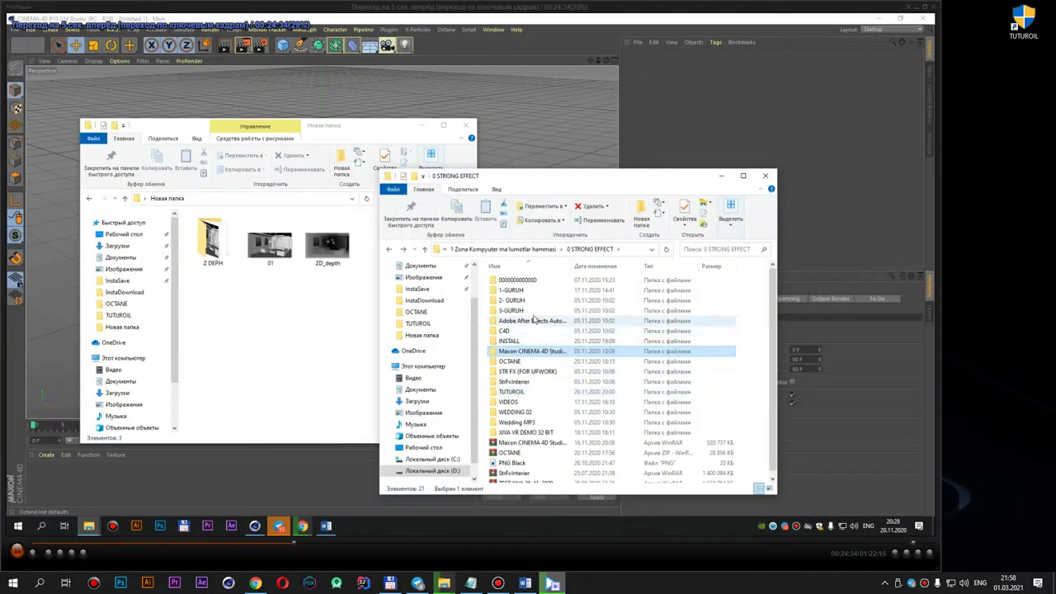
key("Right")
key("Right")
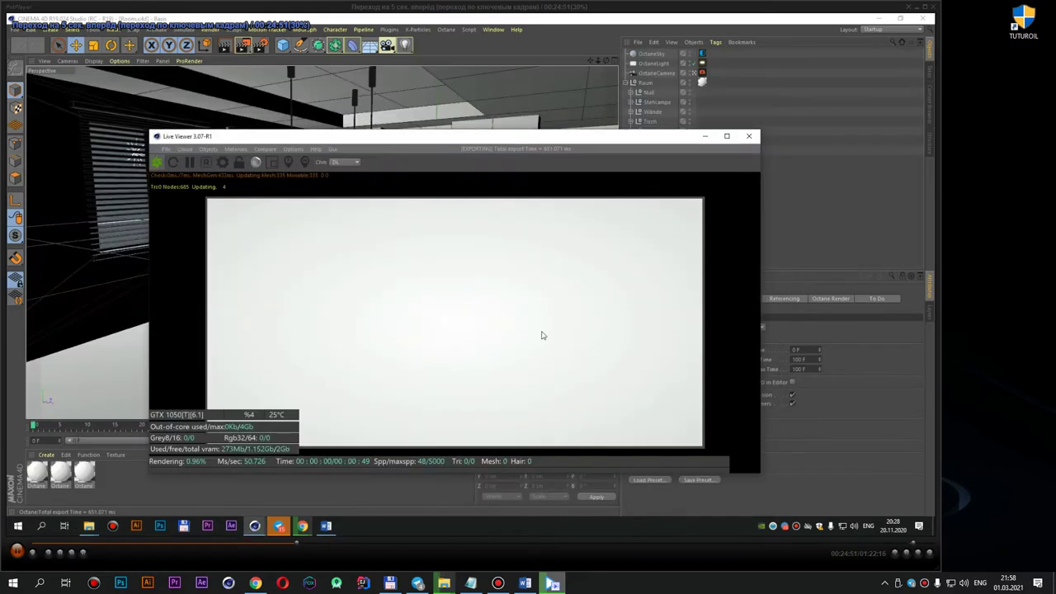
key("Right")
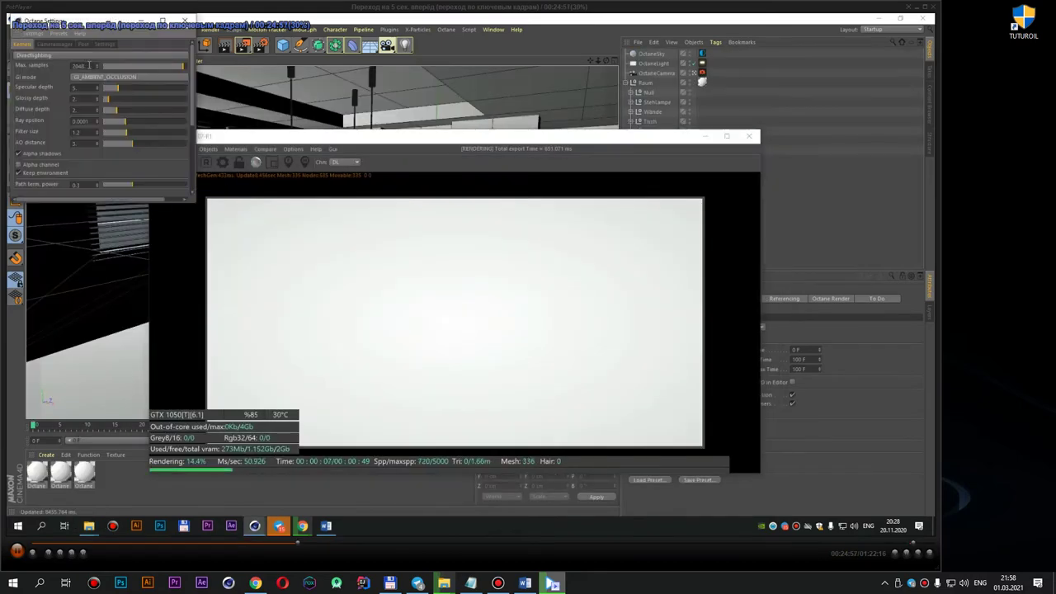
key("Right")
key("Right")
key("Right")
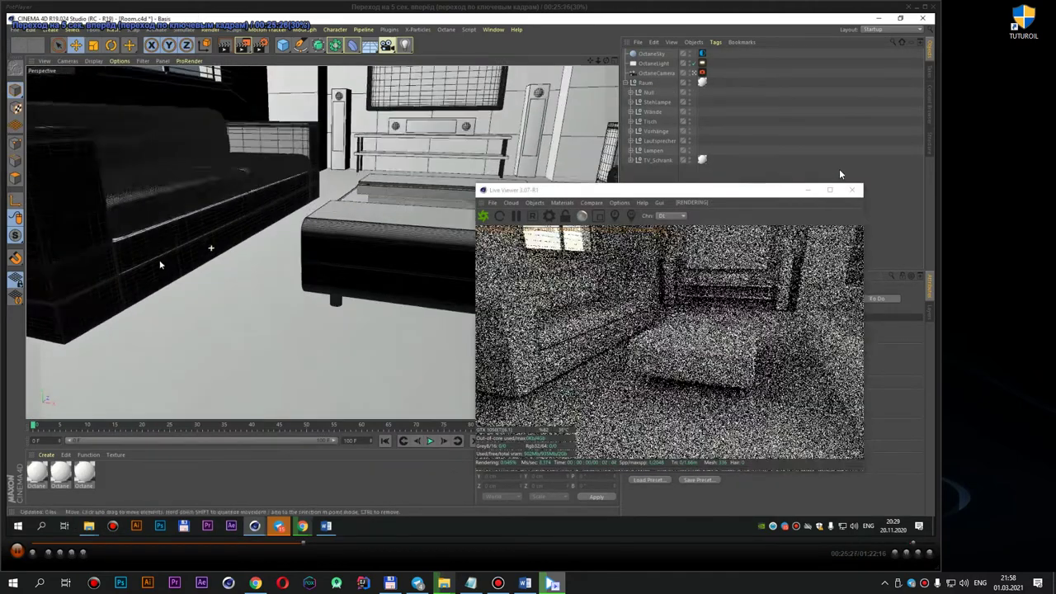
key("Right")
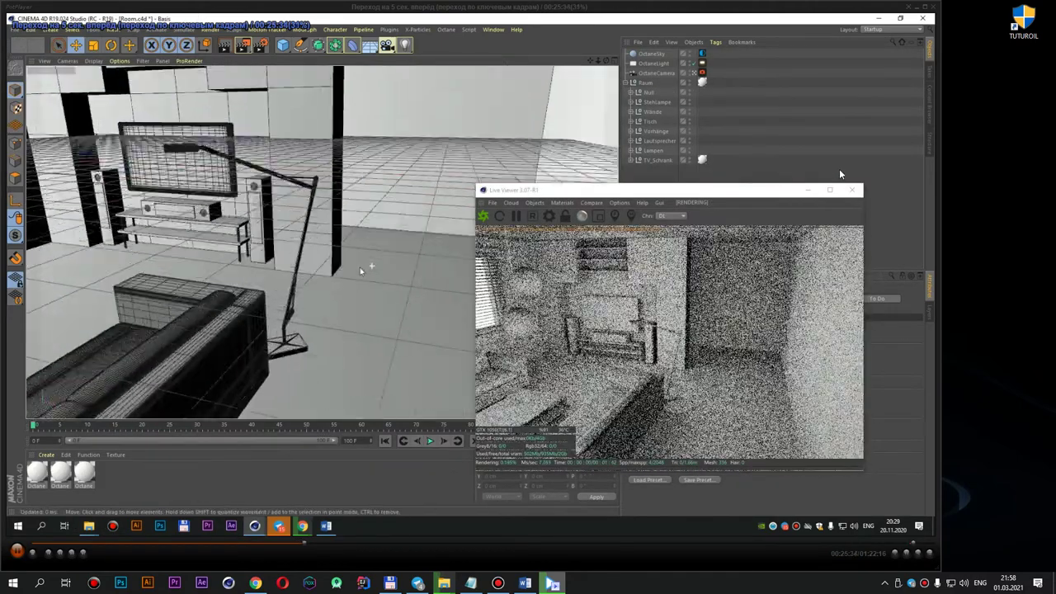
key("Right")
key("Right")
key("Left")
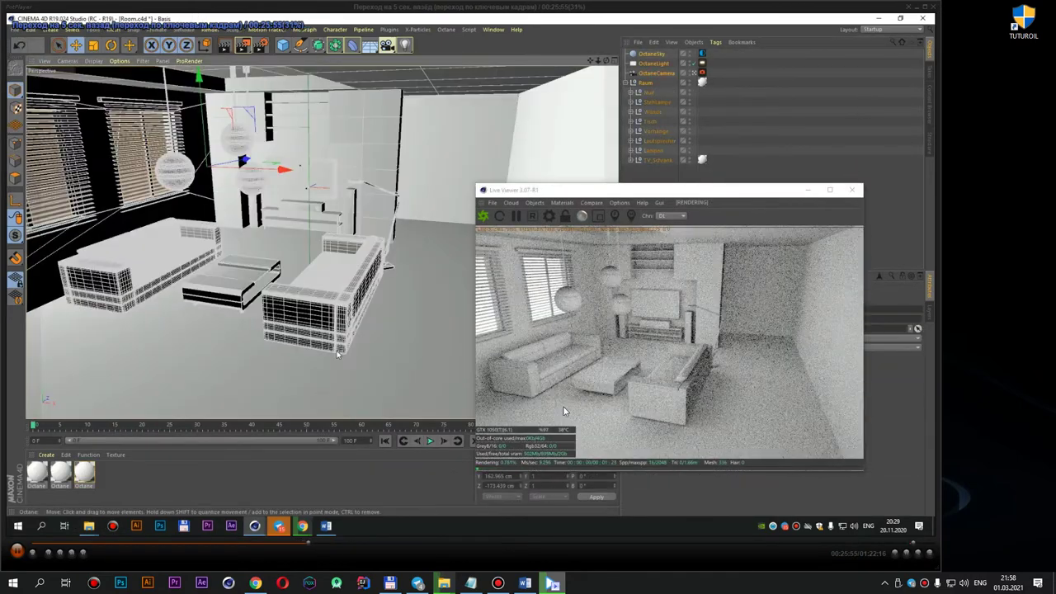
key("Left")
key("Left")
key("Left")
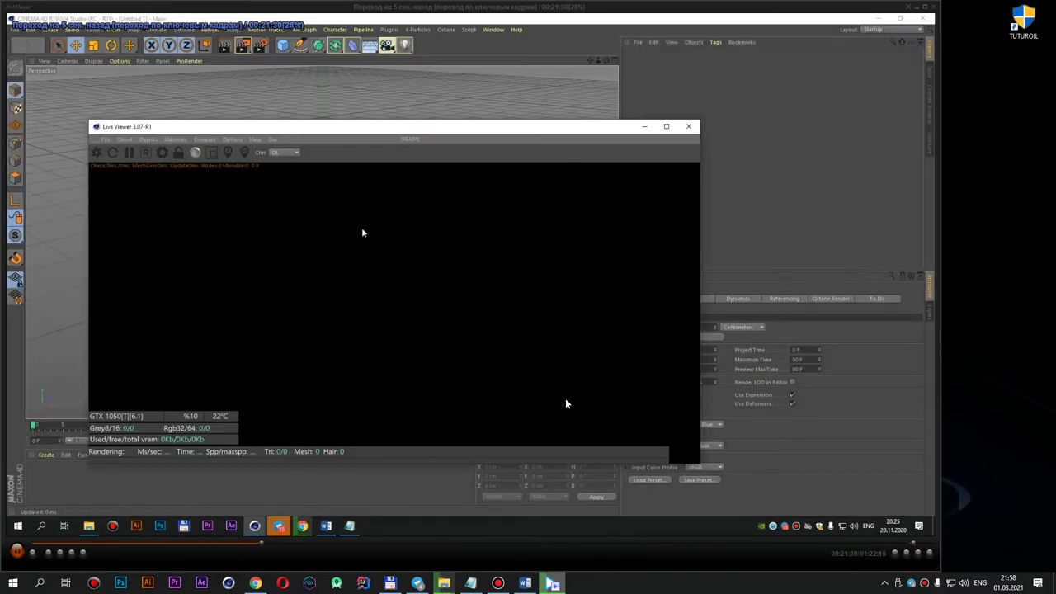
key("Left")
key("Left")
key("Left")
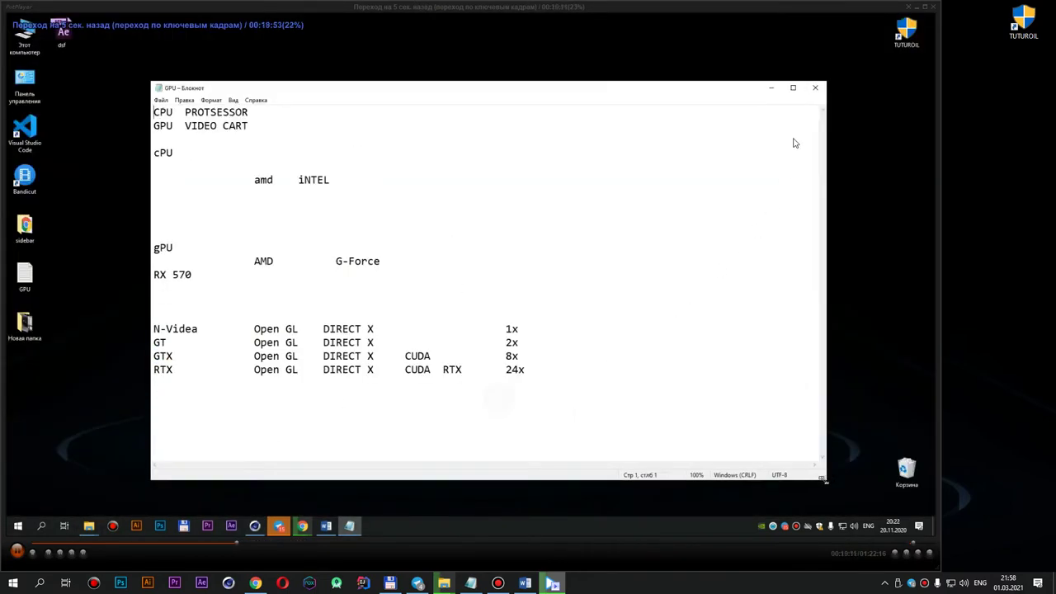
key("Left")
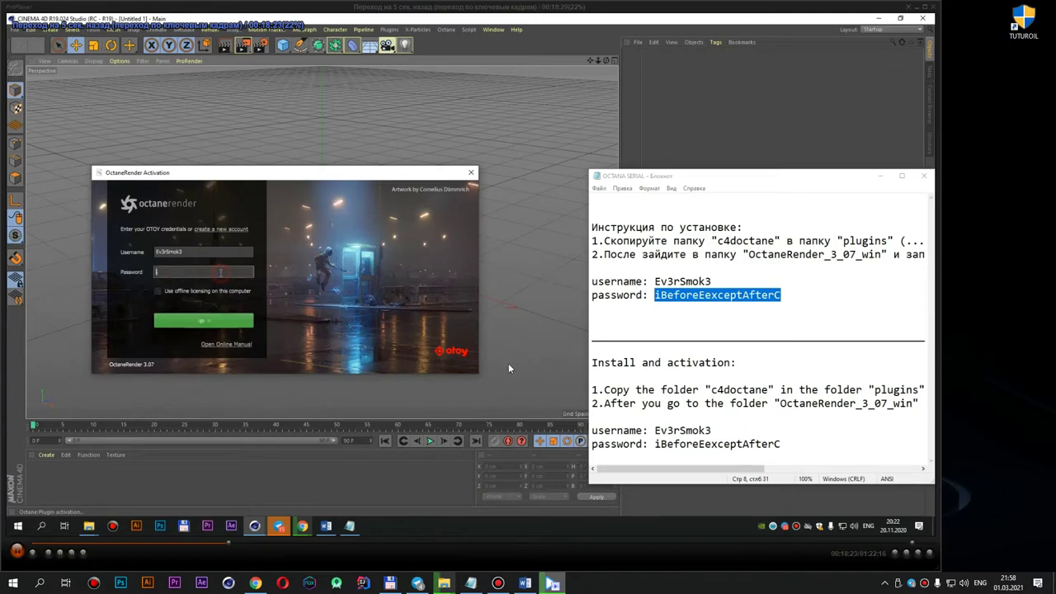
Step: Pause at the Octane activation sign-in step, view it full screen, then put the player away
key("Left")
key("Left")
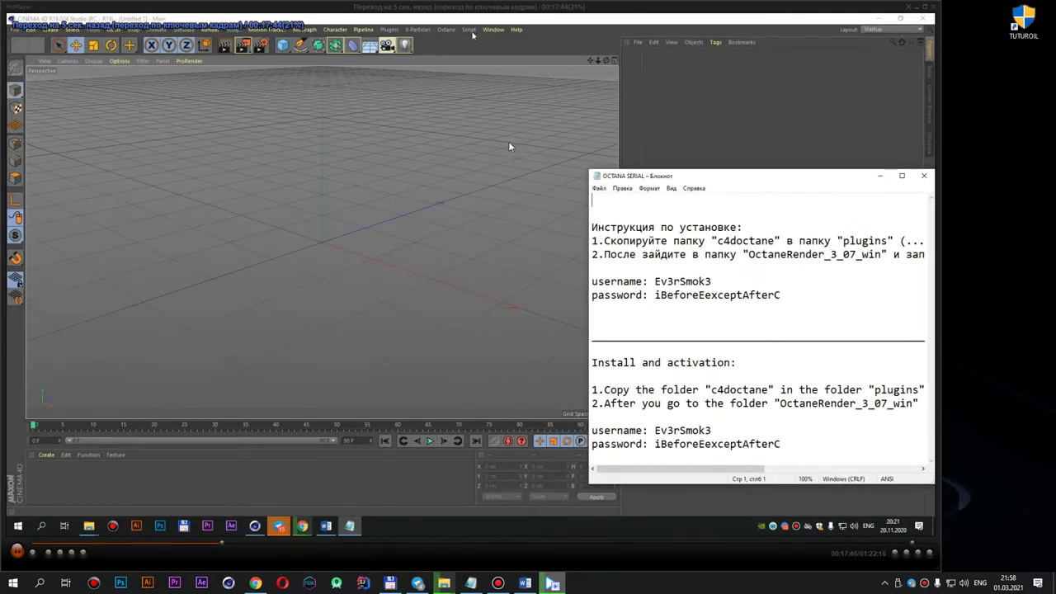
key("space")
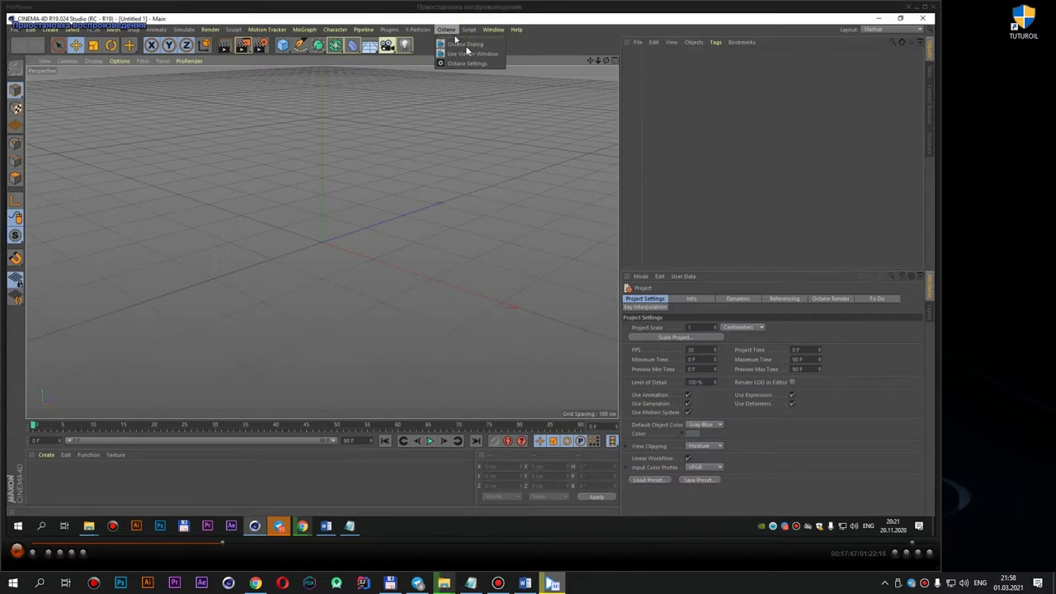
double_click(696, 322)
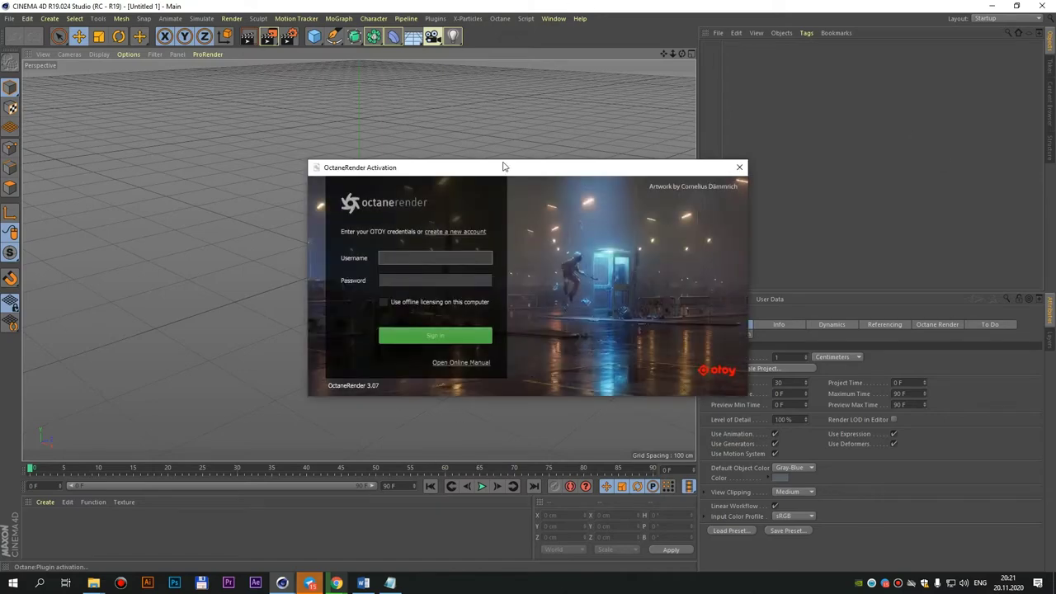
left_click_drag(501, 169, 291, 185)
left_click(390, 583)
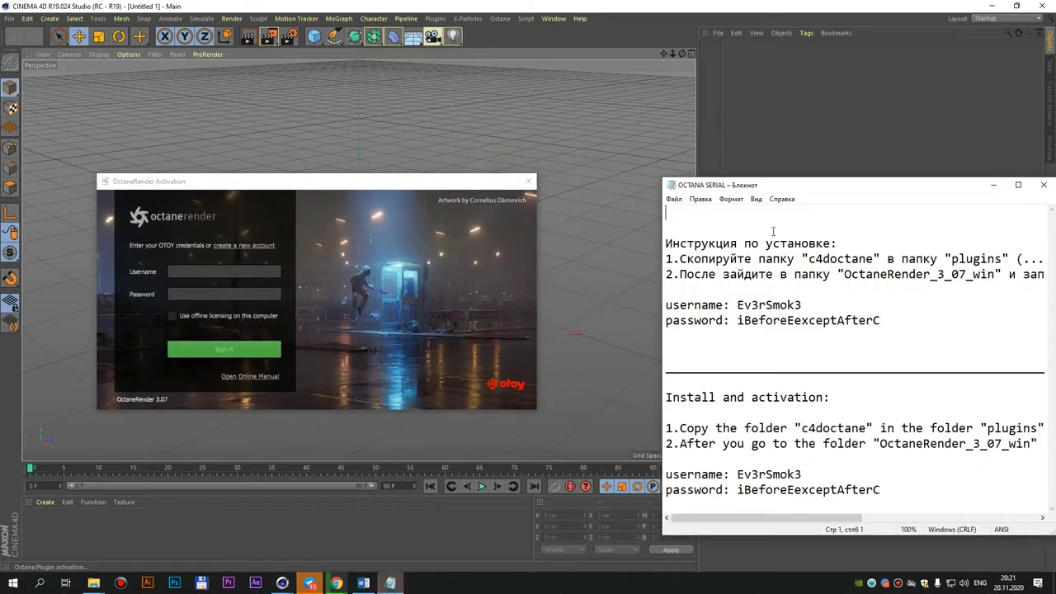
left_click(818, 304)
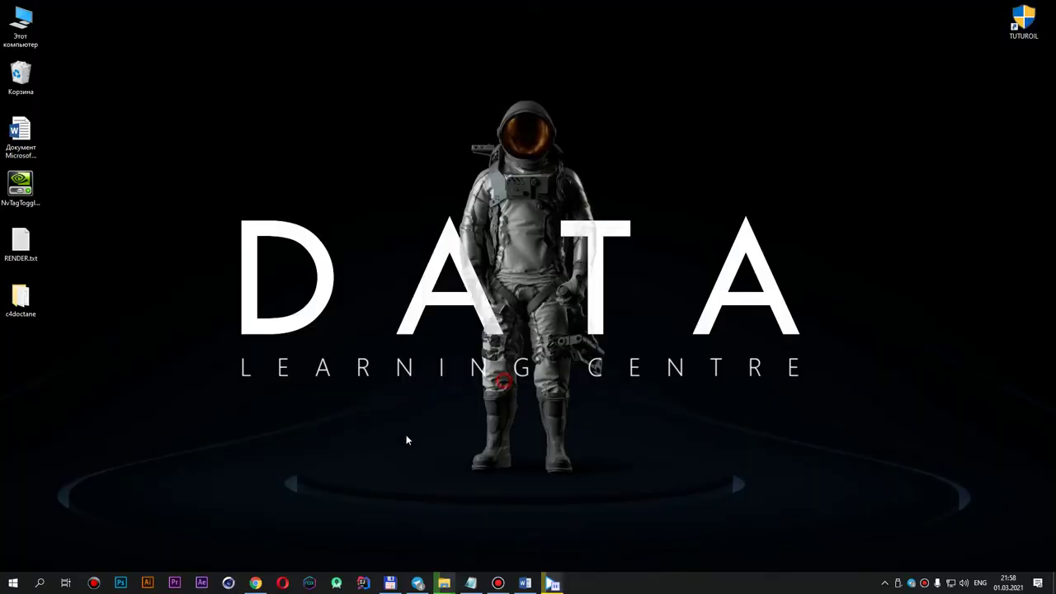
mouse_move(444, 583)
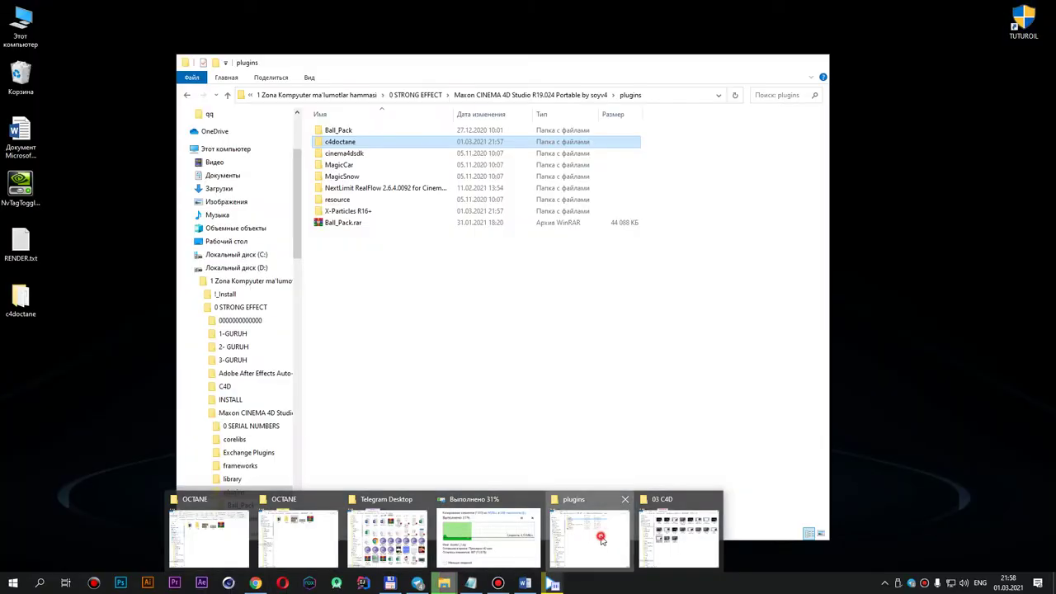
Step: Open CINEMA 4D R 19.txt in 0 SERIAL NUMBERS, review its serial keys, and close it
left_click(600, 535)
key("alt+Up")
left_click(368, 132)
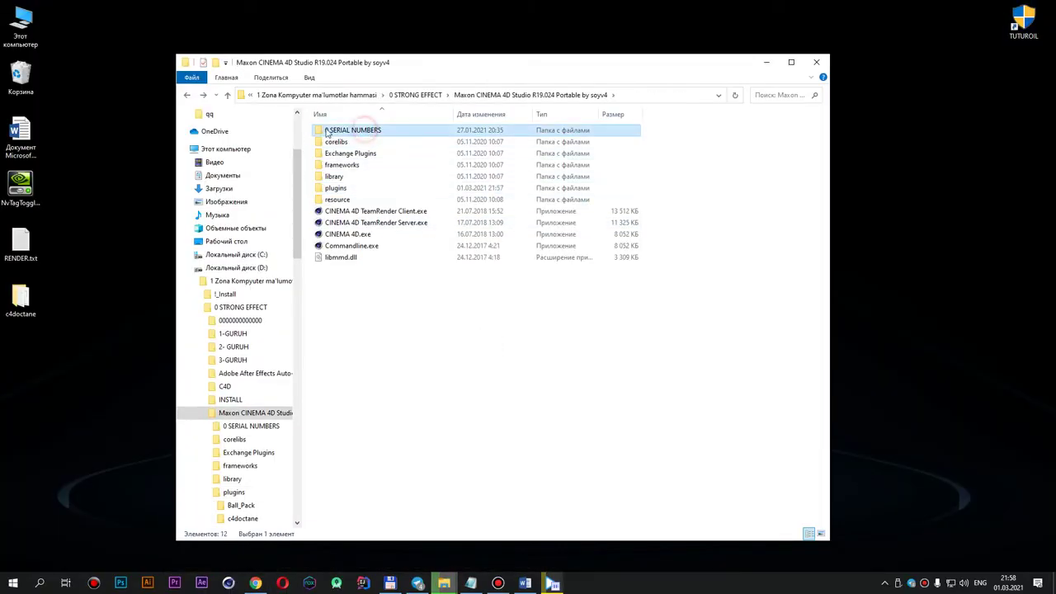
double_click(368, 132)
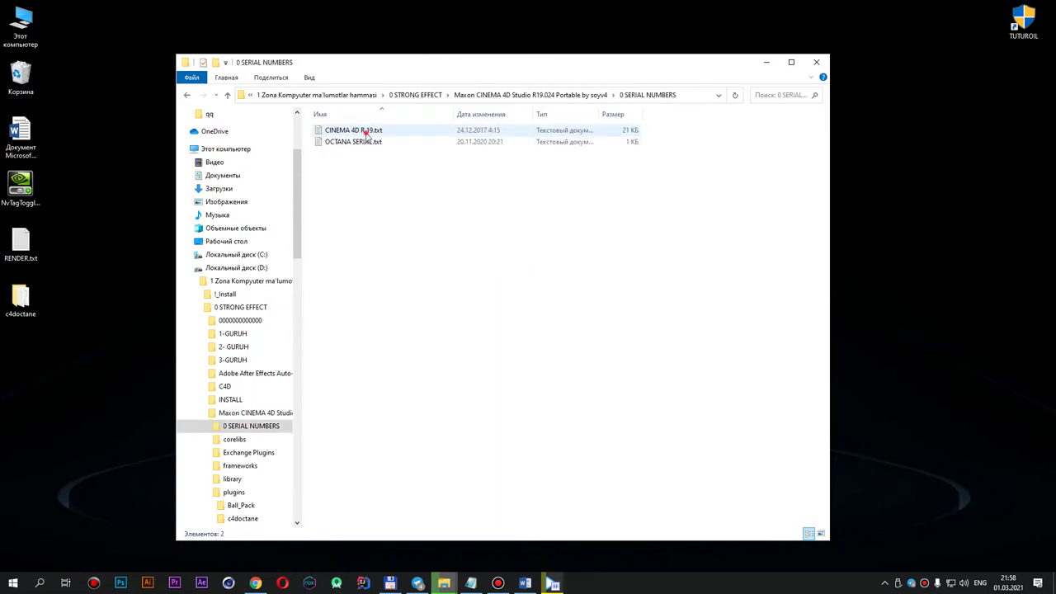
double_click(367, 130)
left_click_drag(664, 312, 285, 299)
left_click_drag(674, 366, 373, 366)
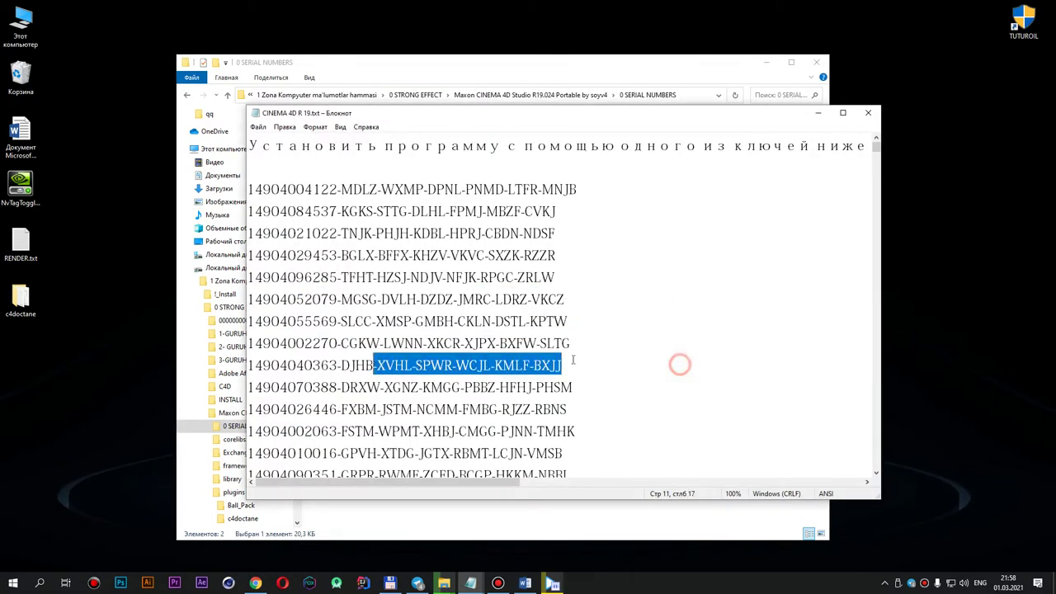
left_click(875, 114)
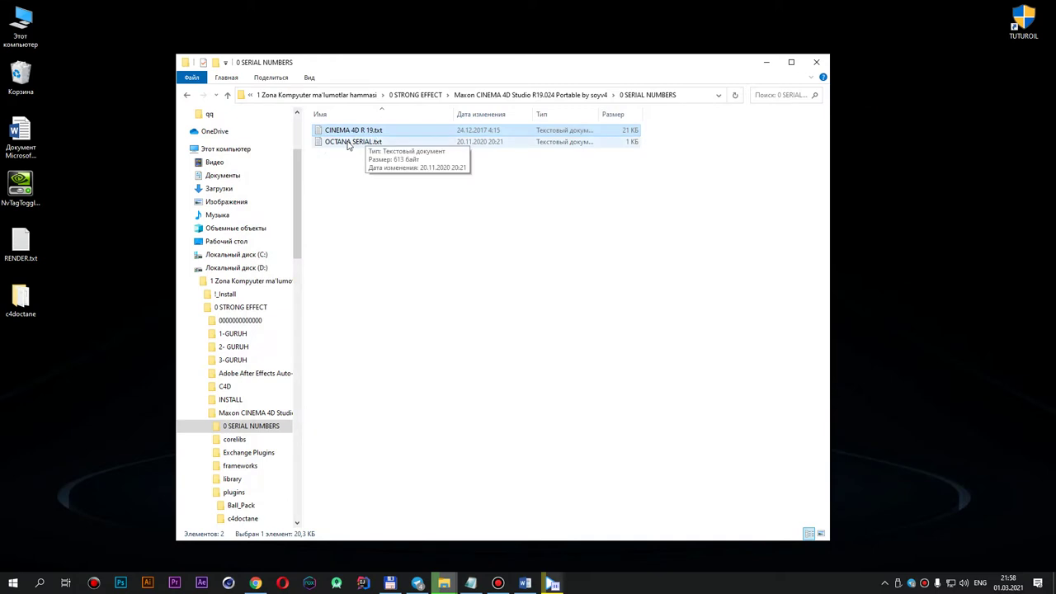
Step: Check the Octane login and password in OCTANA SERIAL.txt, close it, and go up to the Cinema 4D folder
double_click(368, 142)
left_click_drag(381, 278, 311, 278)
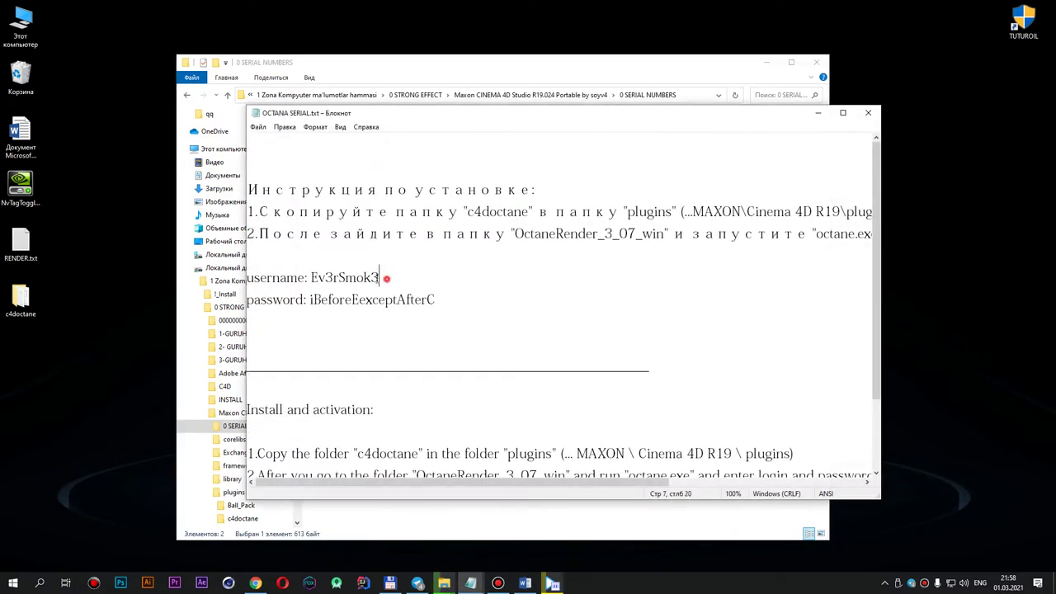
left_click_drag(449, 302, 306, 301)
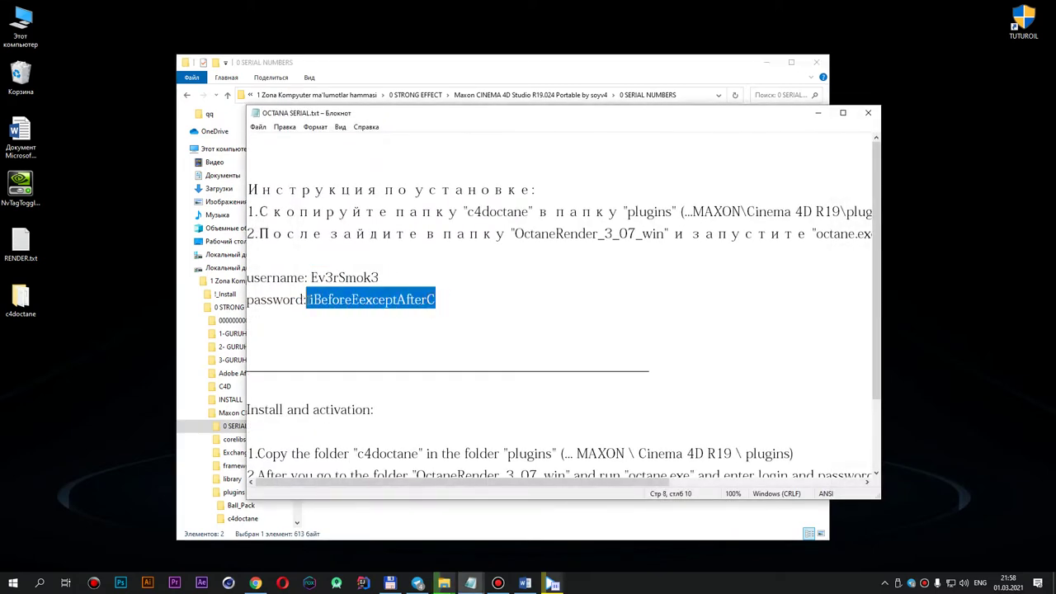
left_click(868, 112)
key("BackSpace")
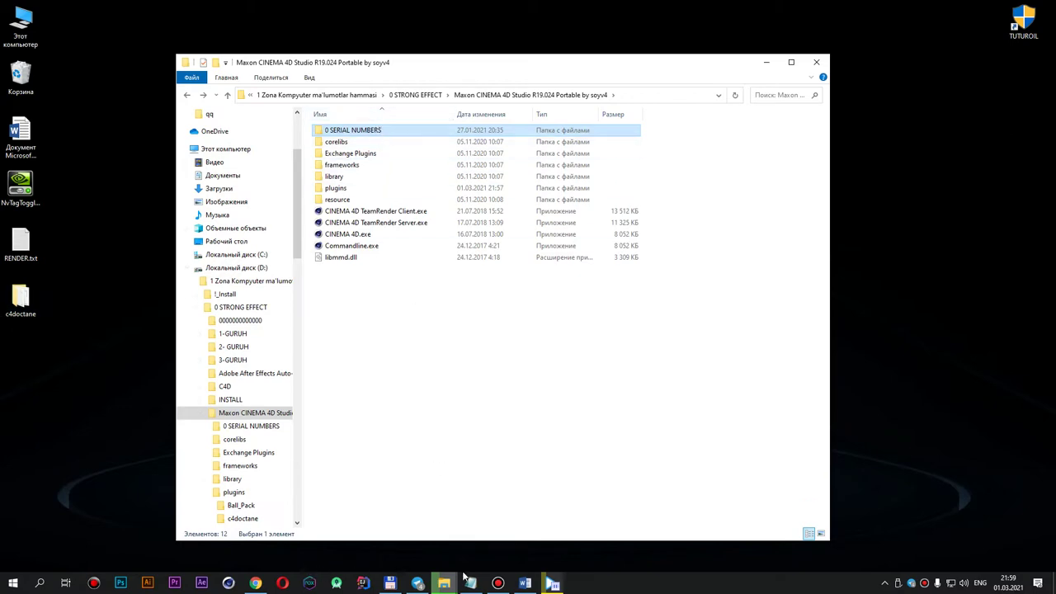
mouse_move(470, 583)
left_click(548, 582)
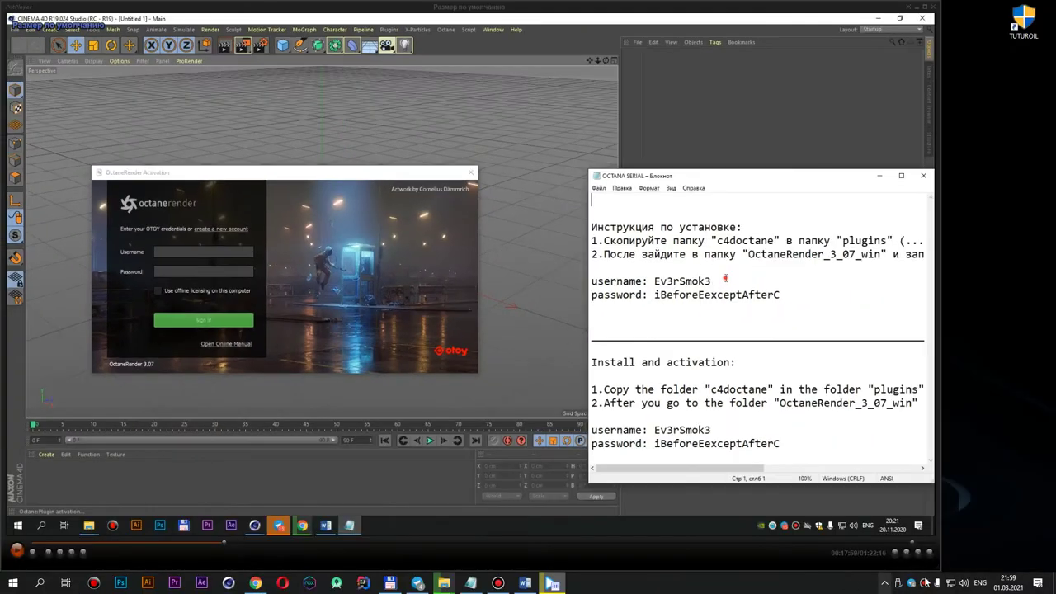
Step: Select the OTOY username in the serial notes without its trailing space, ready for the Octane Username field
left_click(925, 583)
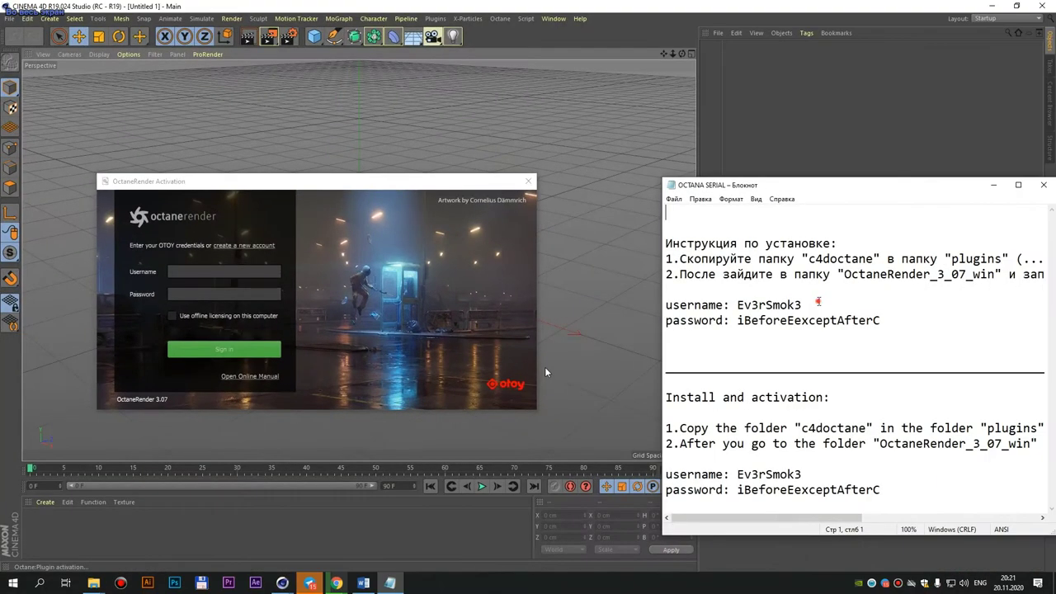
left_click_drag(803, 304, 737, 305)
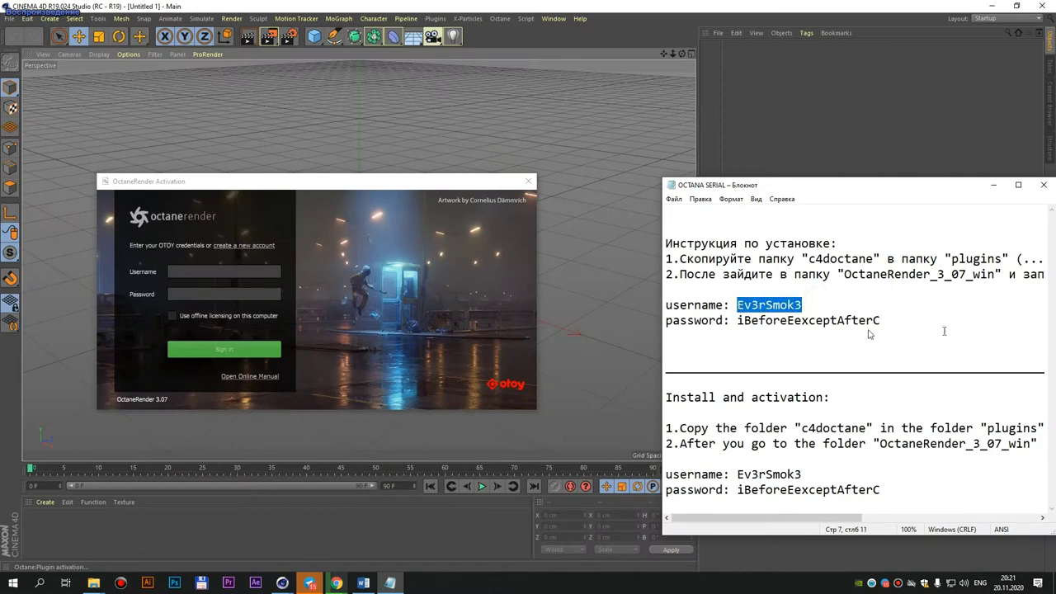
left_click_drag(908, 321, 737, 320)
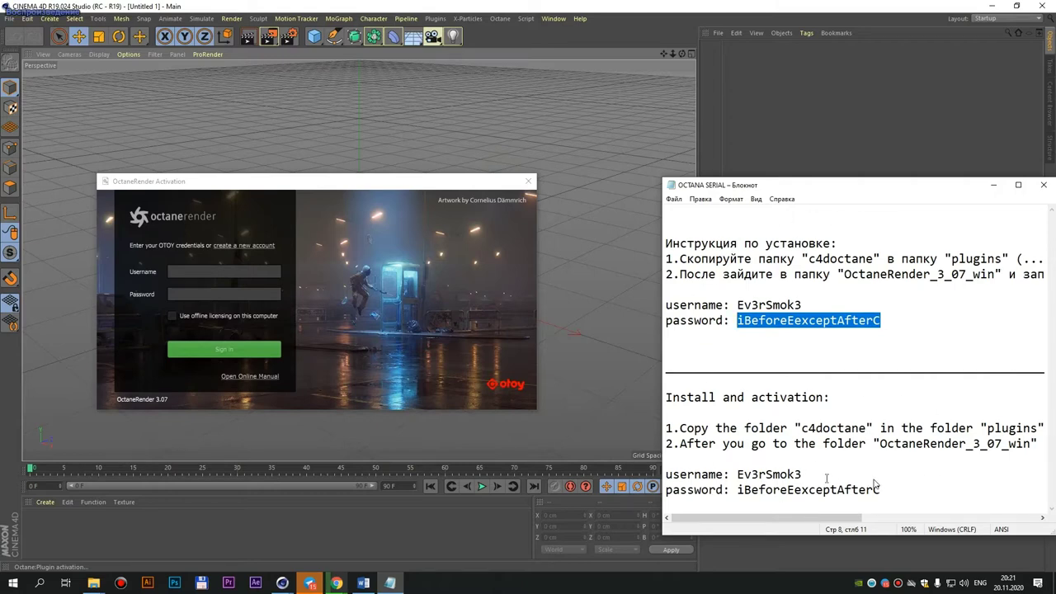
left_click(821, 476)
key("shift+Left")
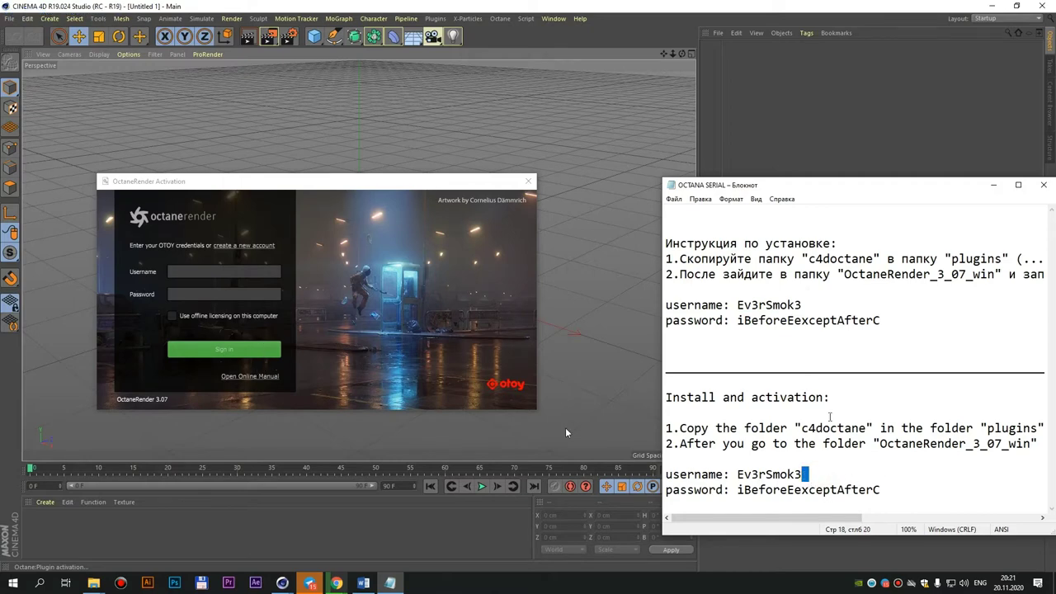
left_click(803, 305)
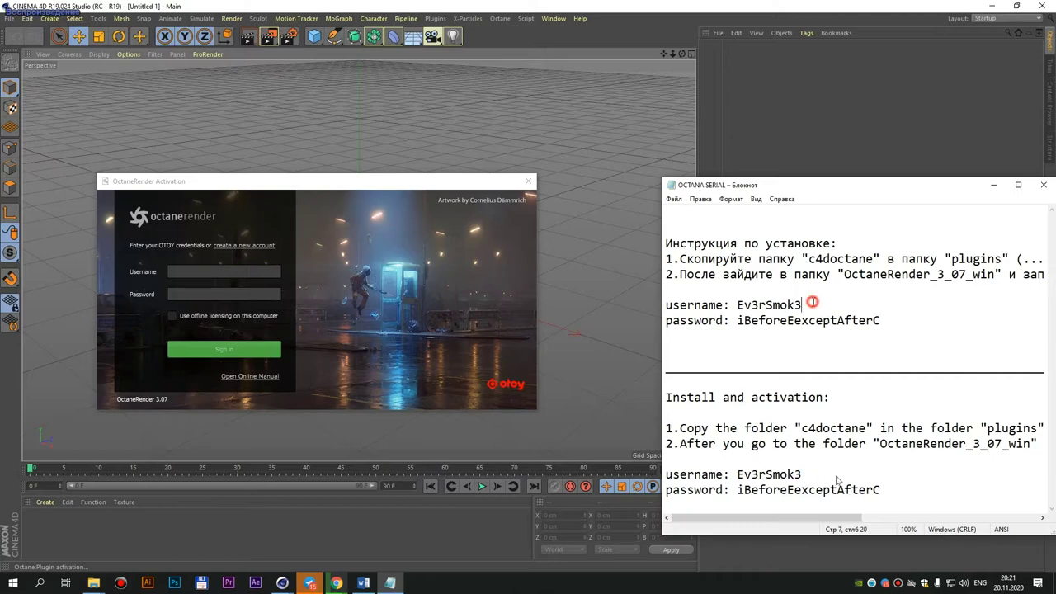
left_click(813, 475)
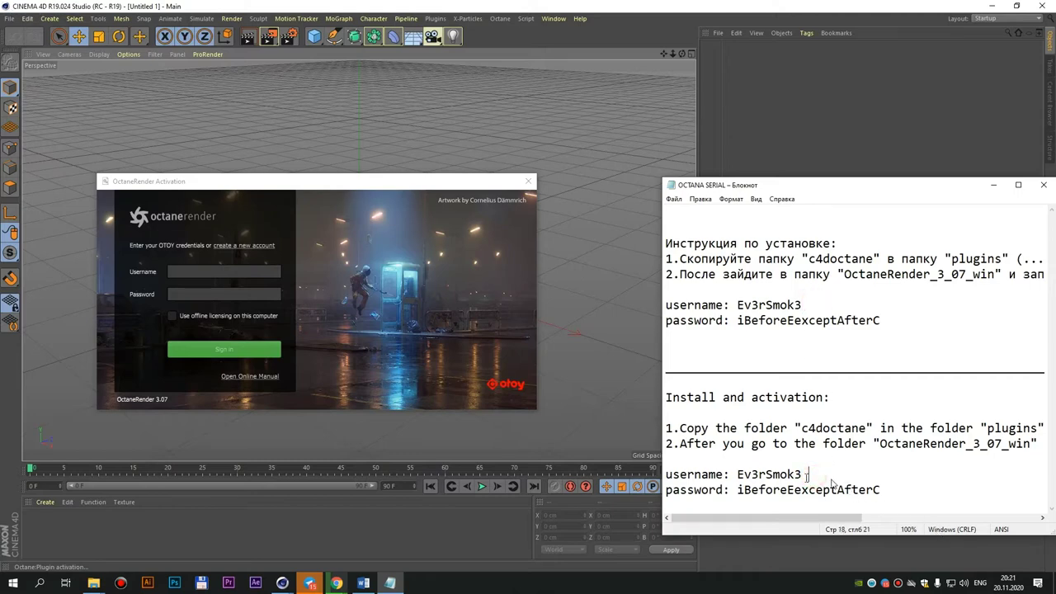
key("shift+Left")
left_click_drag(802, 305, 737, 305)
key("ctrl+c")
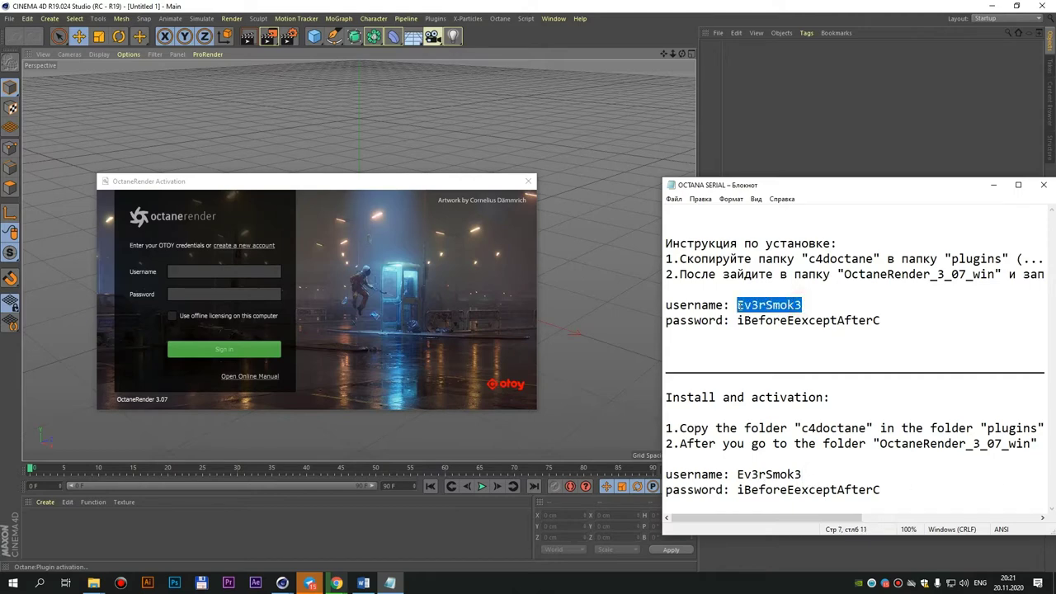
left_click(223, 271)
Step: Paste the username into the activation dialog and select the full password in the notes
key("ctrl+v")
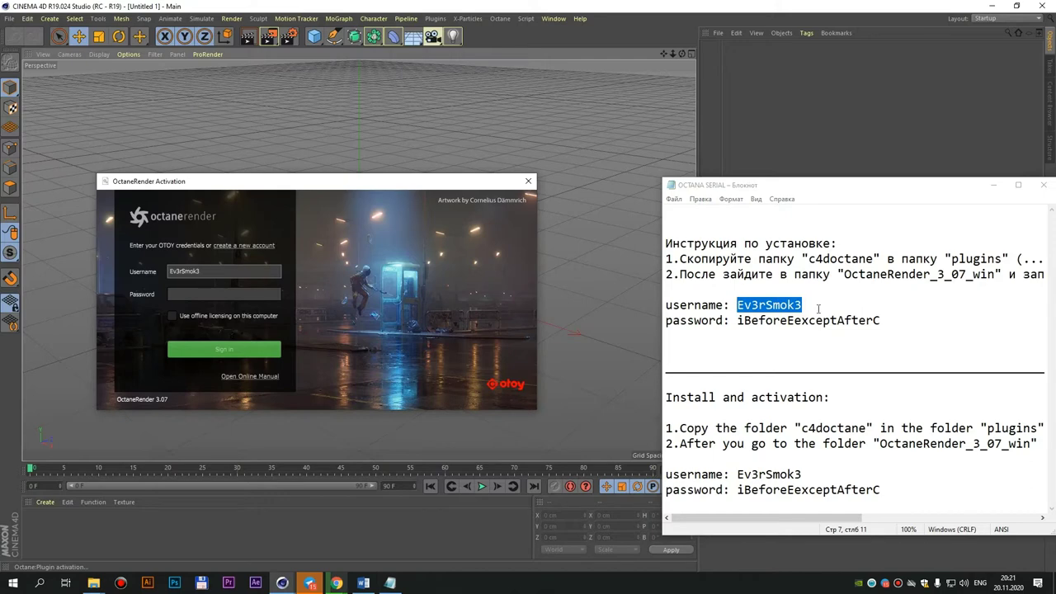
left_click_drag(883, 321, 737, 321)
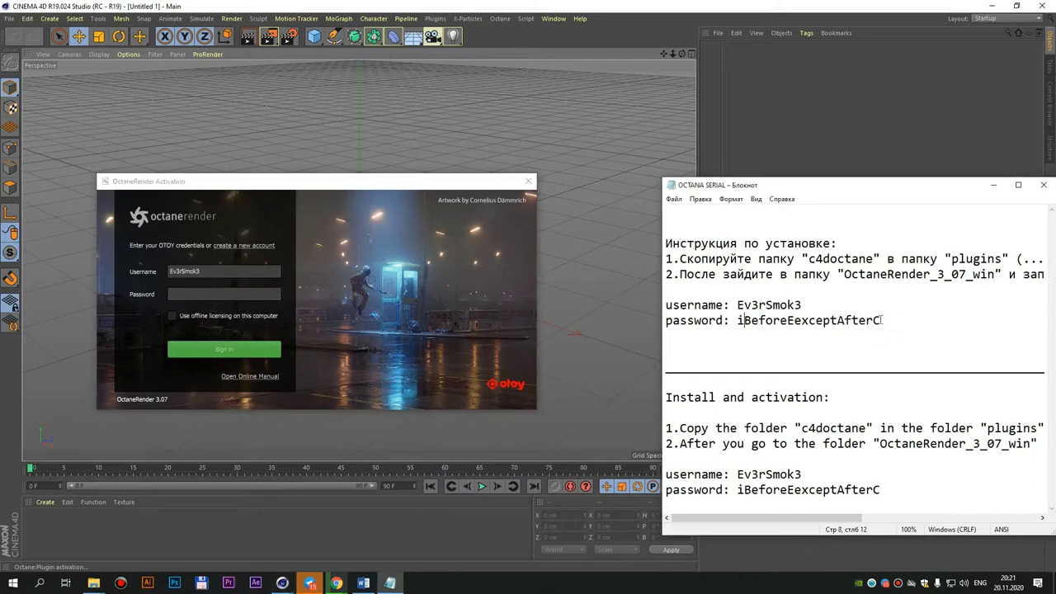
left_click_drag(882, 320, 737, 320)
left_click(739, 320)
left_click_drag(882, 320, 737, 320)
left_click(737, 320)
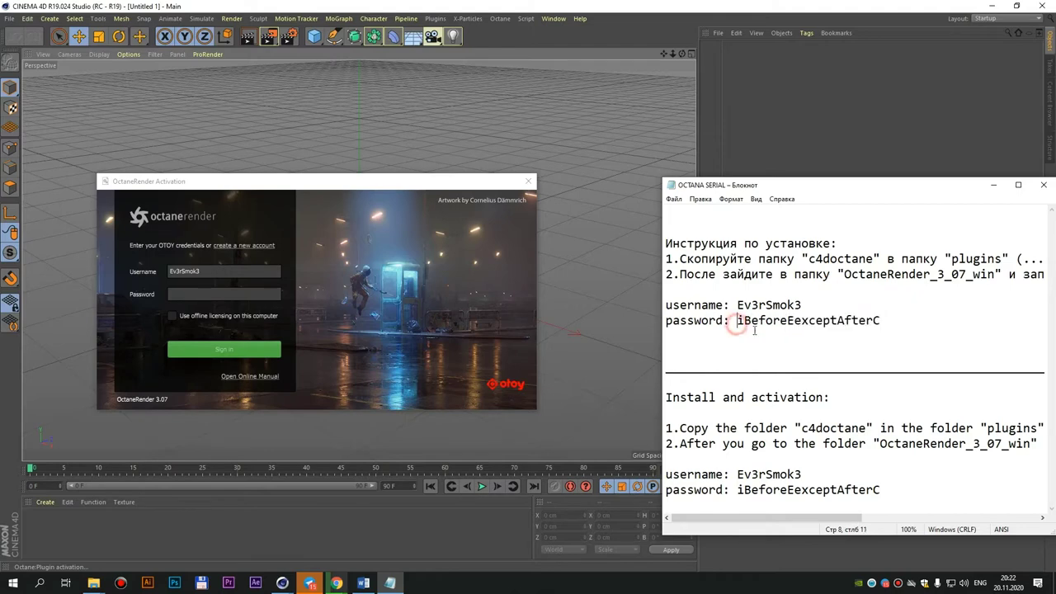
left_click(881, 320, "shift")
Step: Paste the password, enable Use offline licensing, and sign in to OctaneRender
left_click(222, 294)
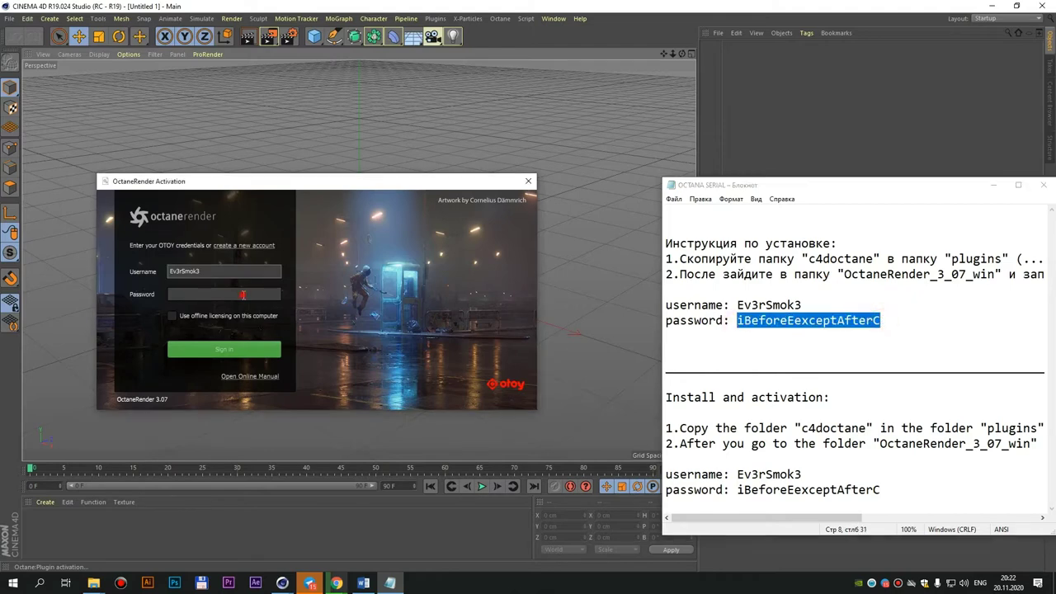
key("ctrl+v")
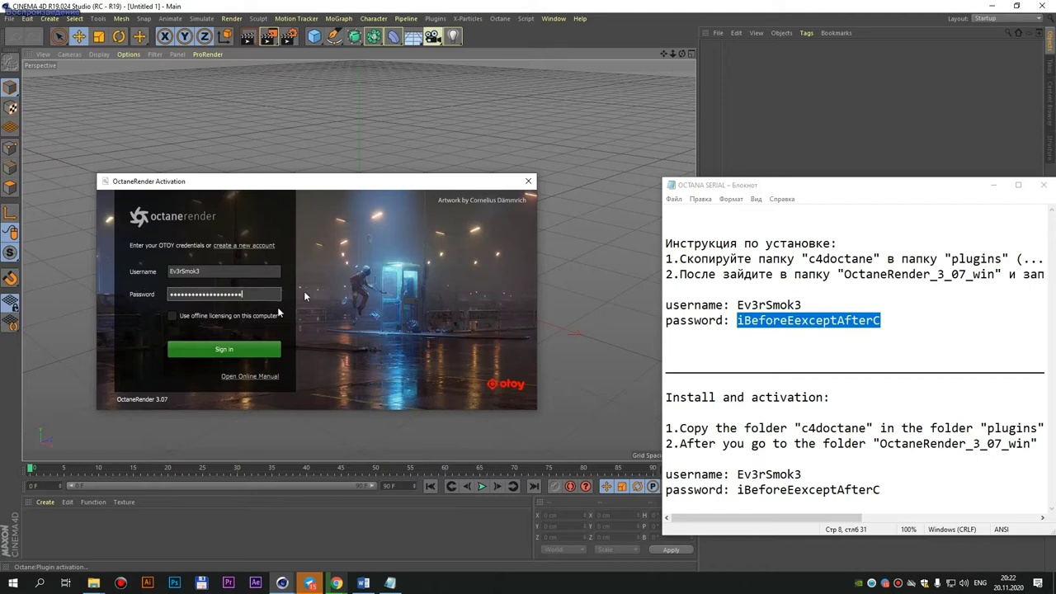
left_click(173, 317)
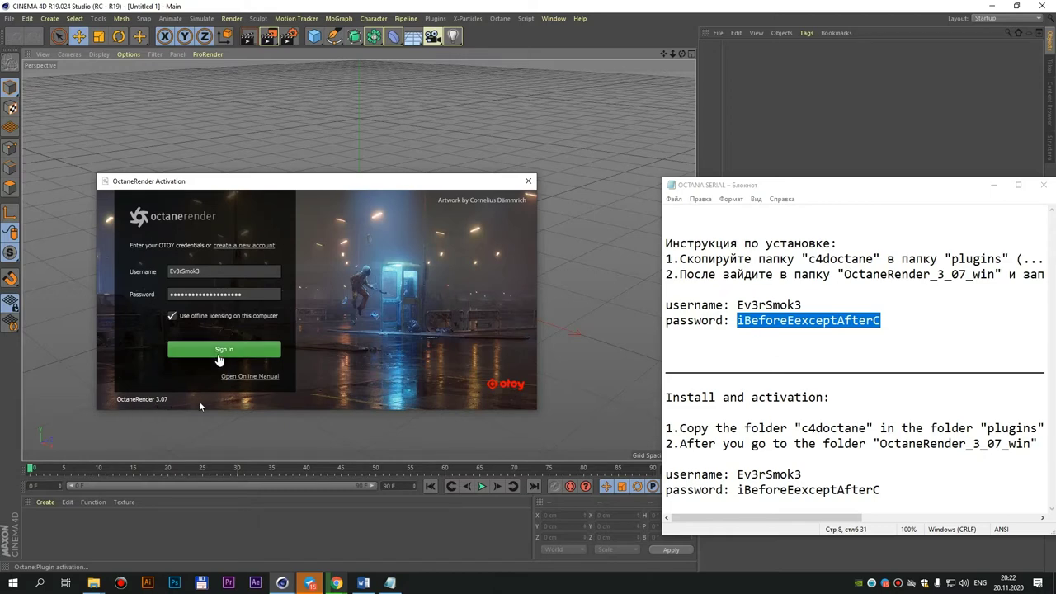
left_click(219, 350)
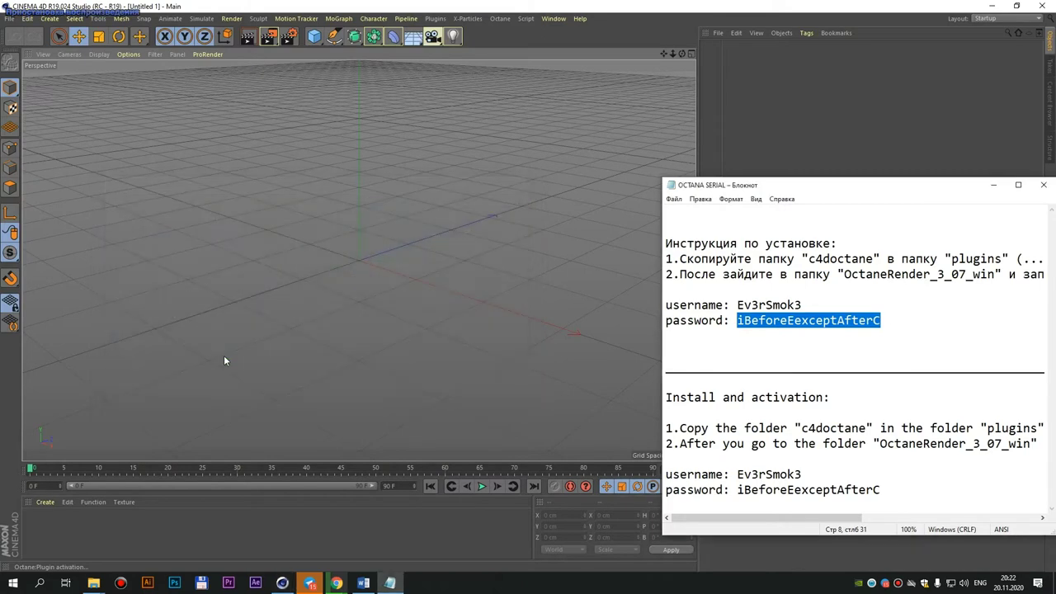
Step: Close the serial notes, check the c4doctane folder inside plugins, and return to the plugins listing
left_click_drag(922, 188, 863, 202)
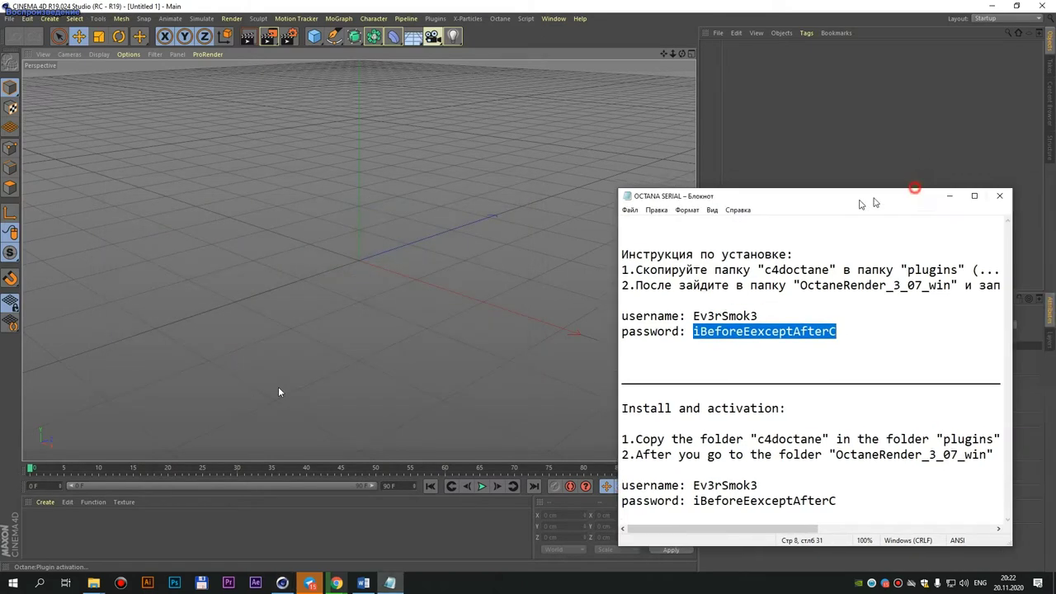
left_click(983, 199)
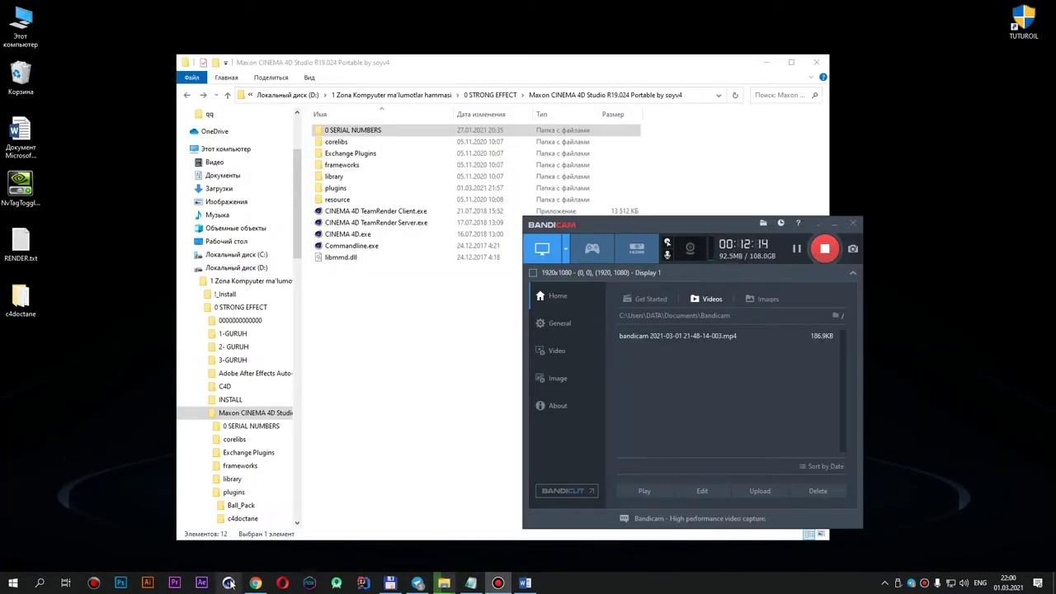
double_click(334, 187)
left_click_drag(615, 421, 439, 213)
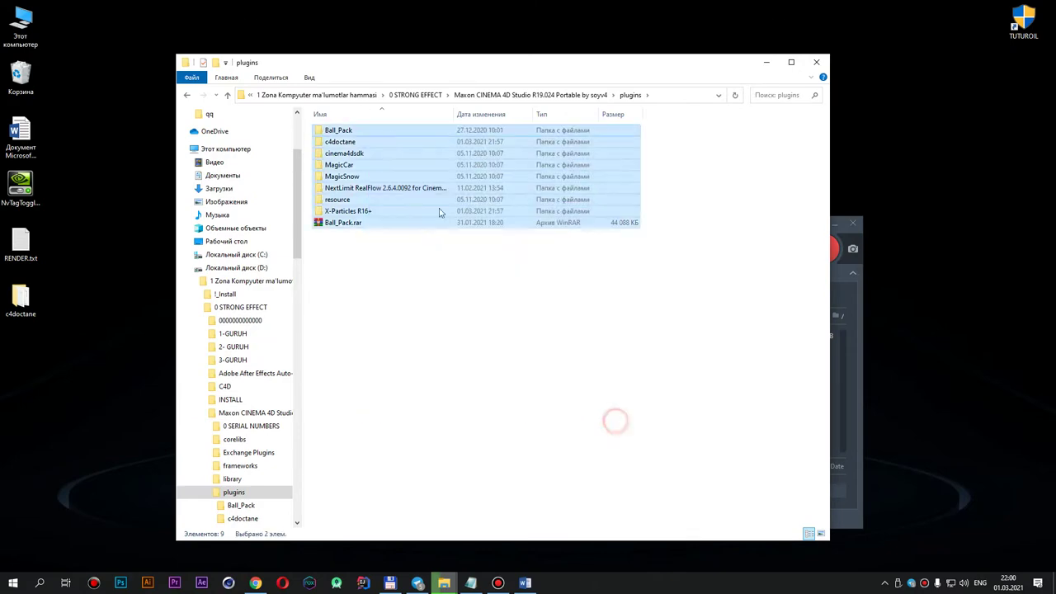
left_click(484, 299)
double_click(344, 146)
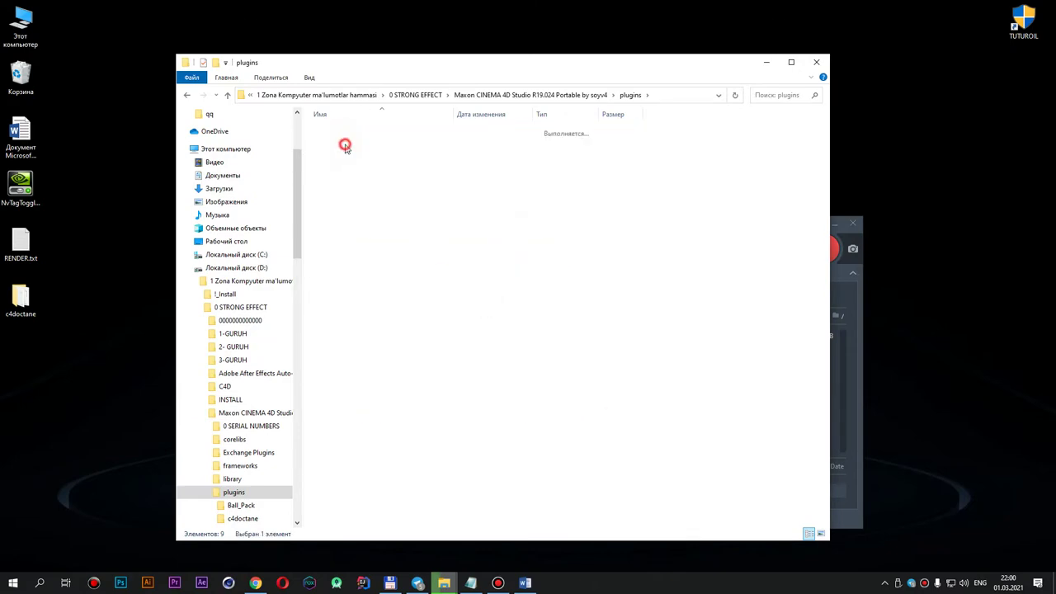
key("alt+Left")
left_click(627, 339)
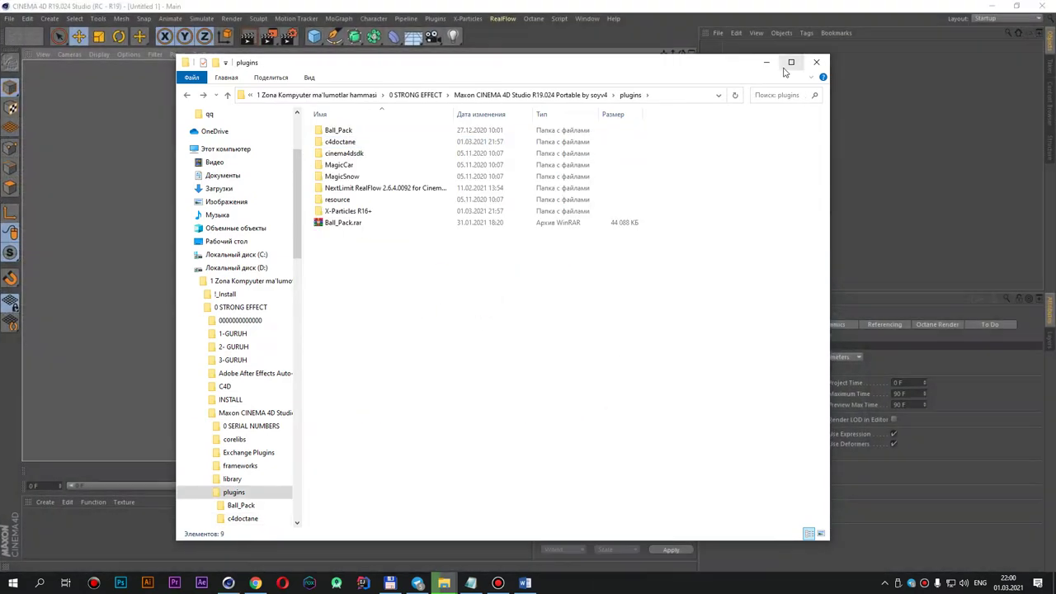
Step: Open the Octane Live Viewer Window, confirm it is READY on the GTX 1050 Ti, then close it
left_click(766, 62)
left_click(534, 18)
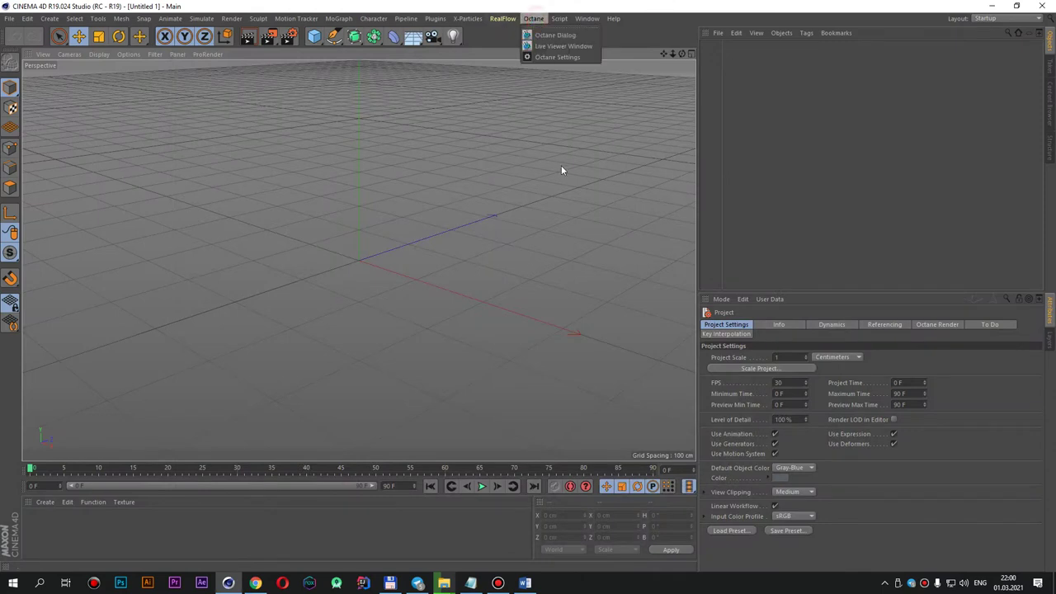
left_click(563, 47)
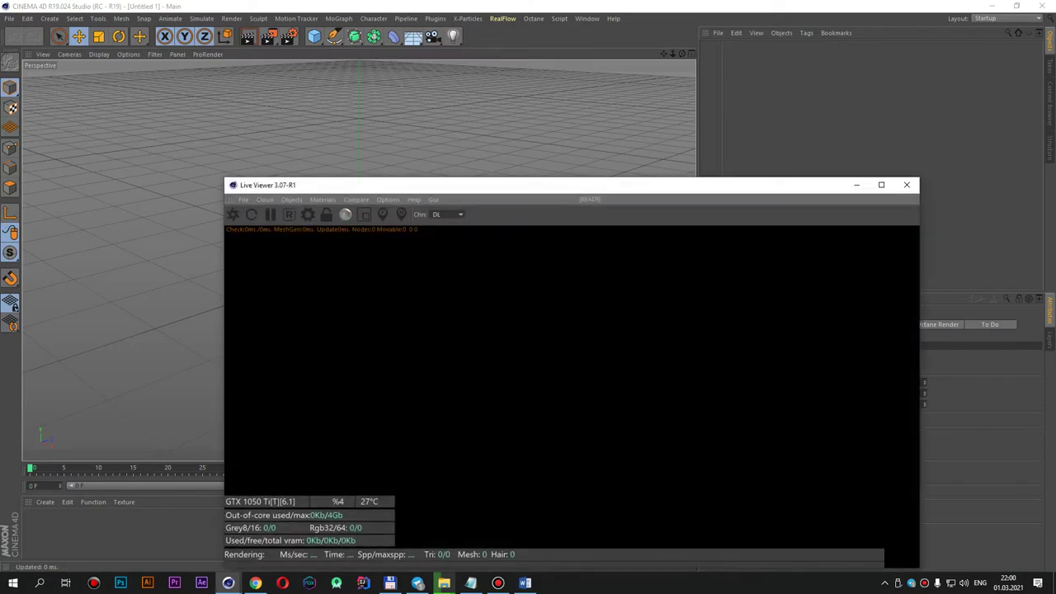
mouse_move(570, 184)
left_mouse_down()
mouse_move(467, 93)
mouse_move(454, 113)
left_mouse_up()
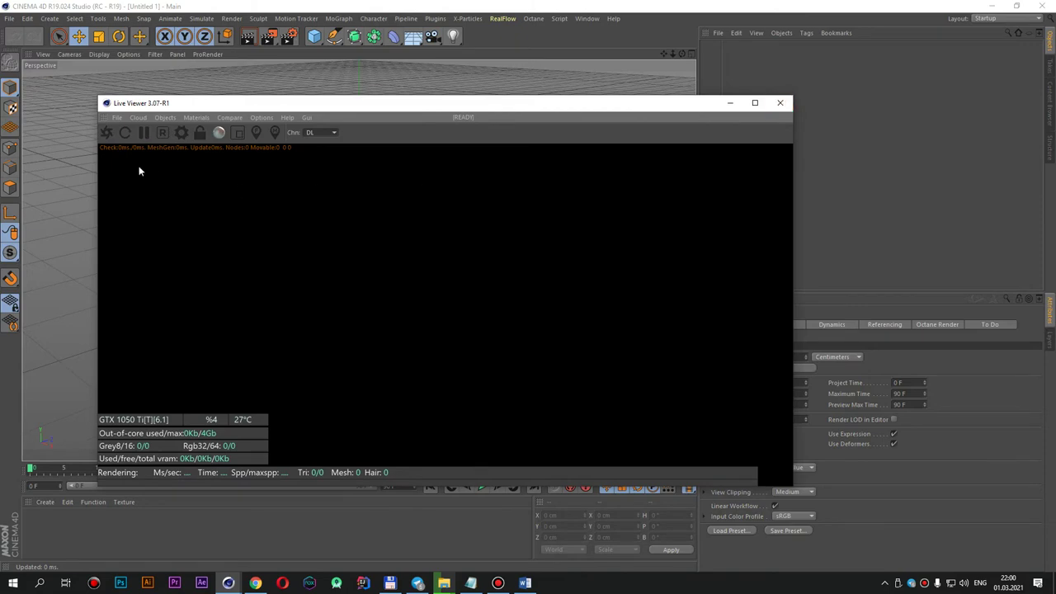
left_click(781, 105)
Step: Browse drive D: through 1 Zona Kompyuter ma'lumotlar hammasi and 0 STRONG EFFECT into 3-GURUH's C4D project folder
left_click(1003, 5)
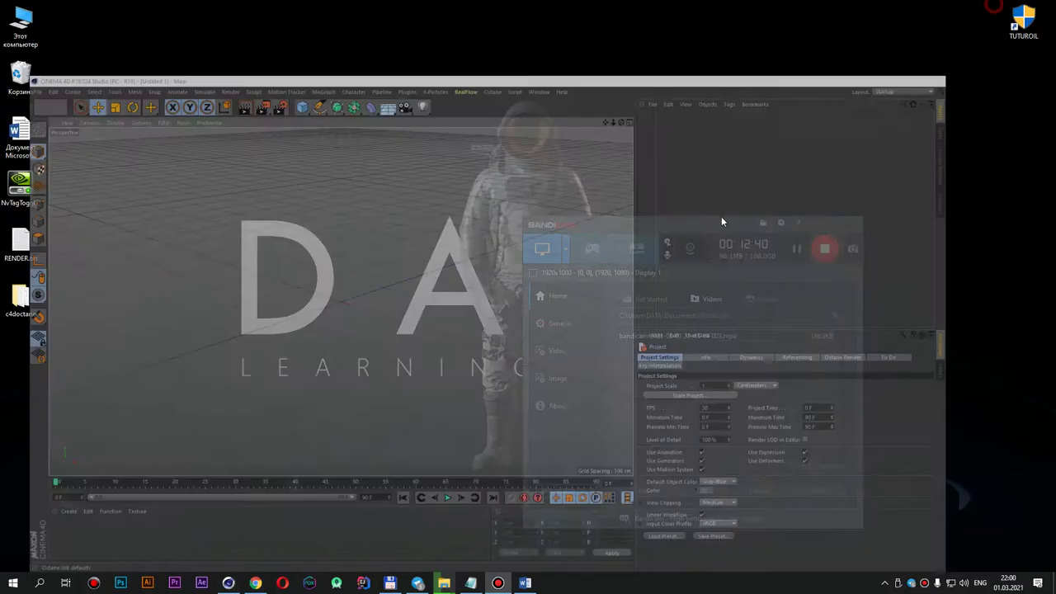
mouse_move(691, 228)
left_mouse_down()
mouse_move(696, 255)
mouse_move(635, 262)
left_mouse_up()
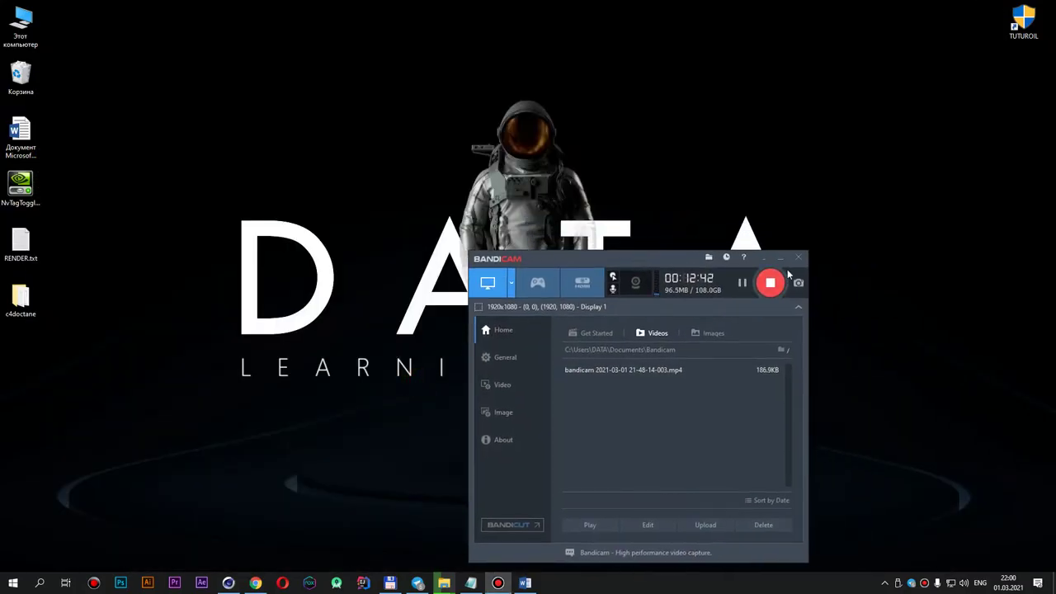
left_click(767, 260)
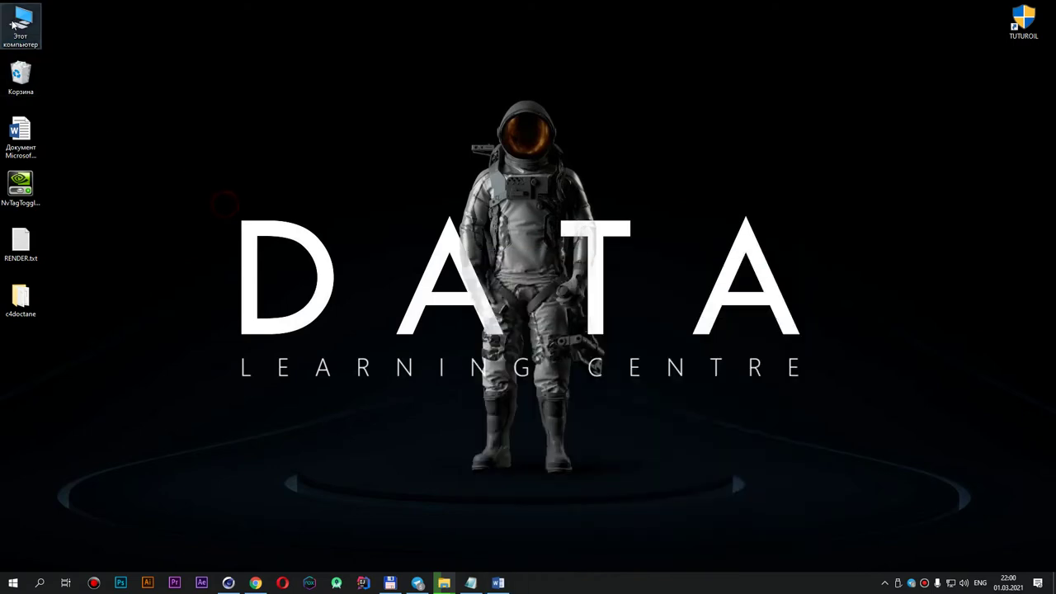
double_click(21, 29)
double_click(540, 239)
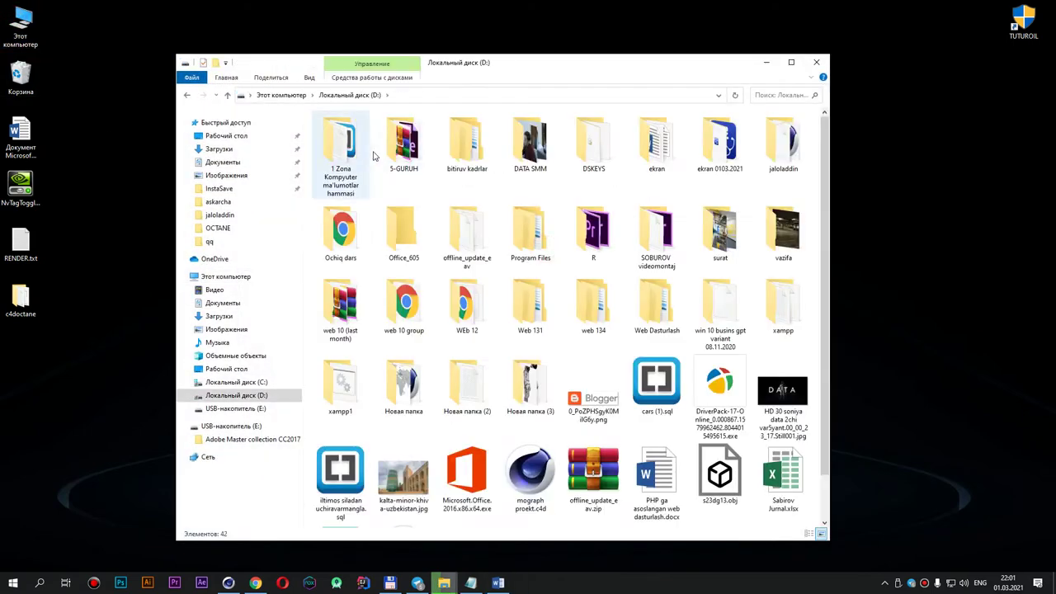
double_click(354, 155)
double_click(402, 136)
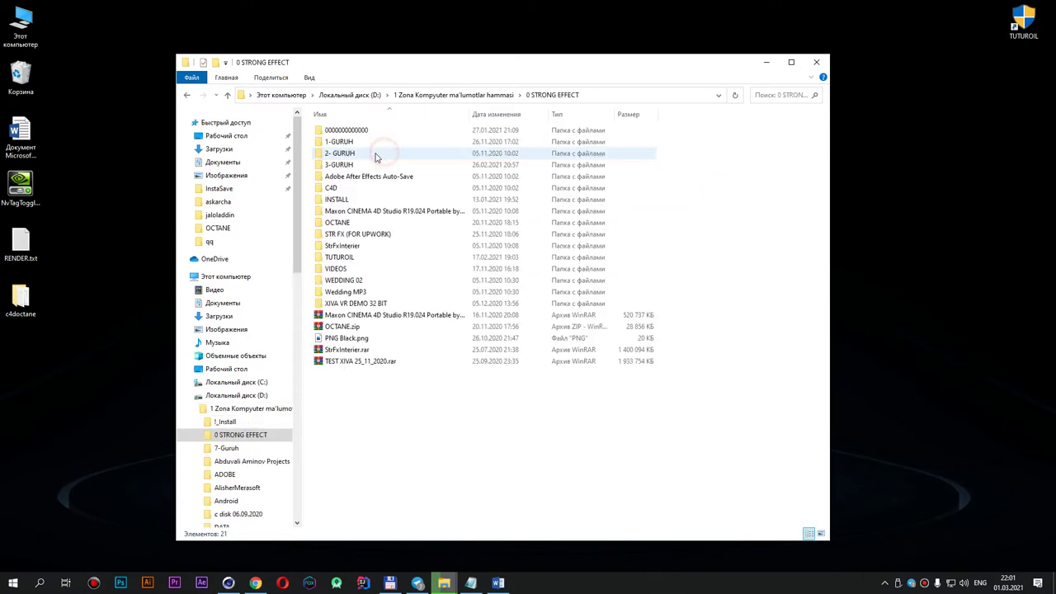
double_click(348, 168)
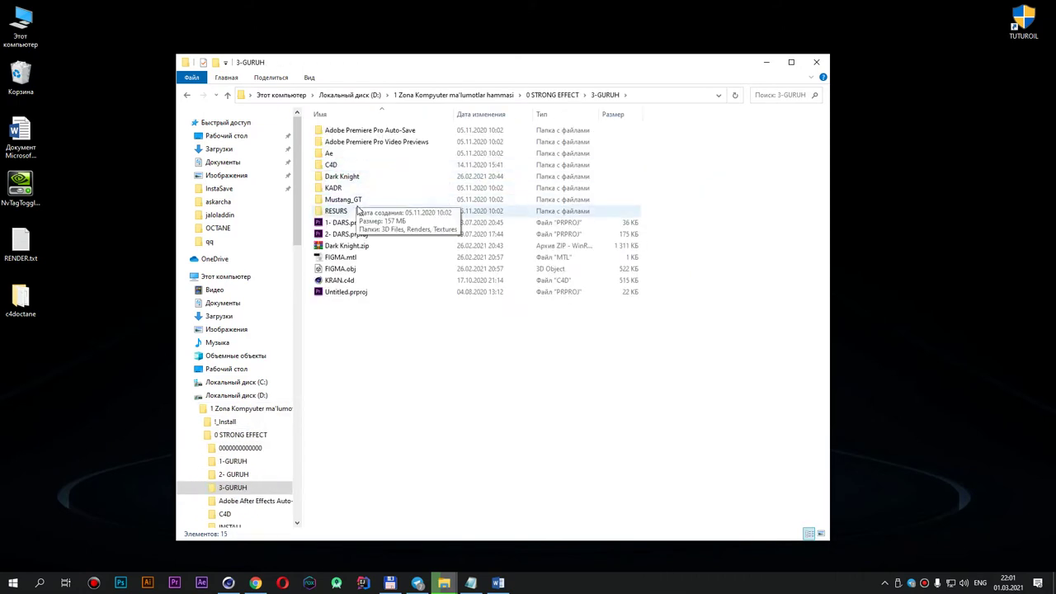
left_click(350, 188)
double_click(334, 165)
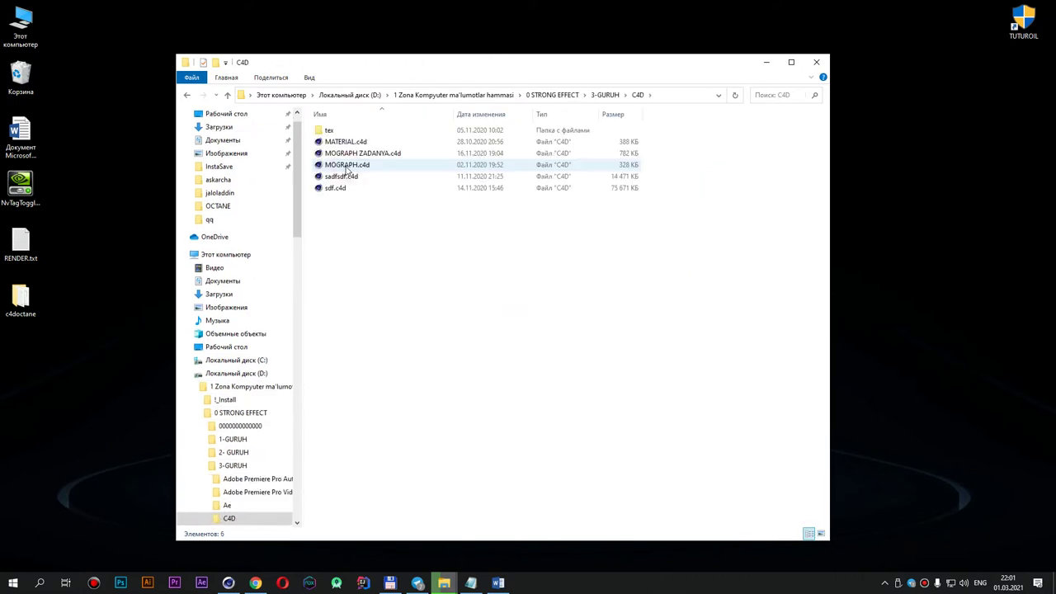
Step: Look through the 2-GURUH and 1-GURUH lesson folders, then go back up to 1 Zona Kompyuter ma'lumotlar hammasi
key("BackSpace")
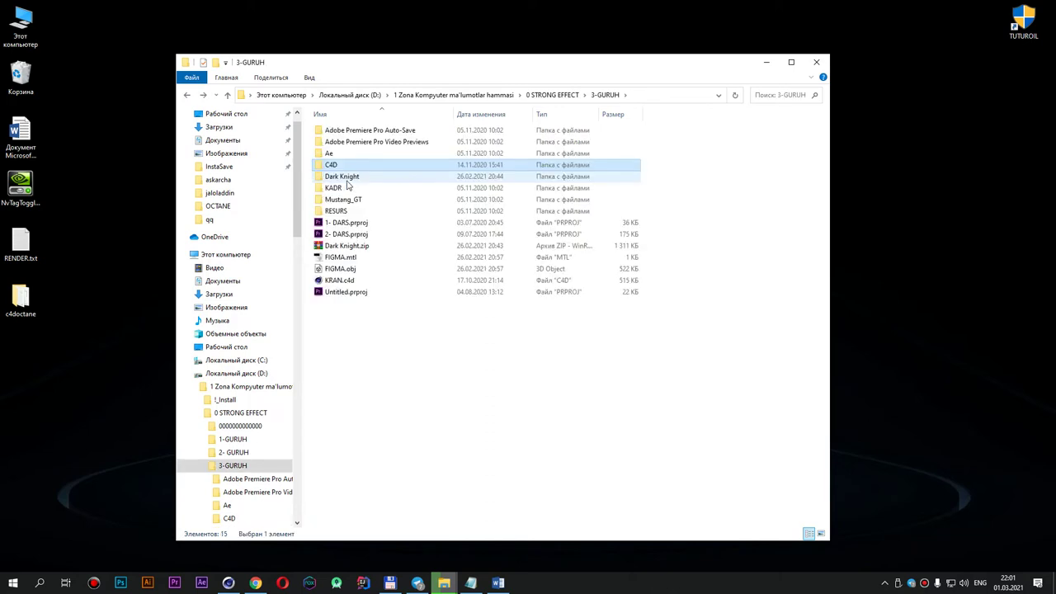
key("BackSpace")
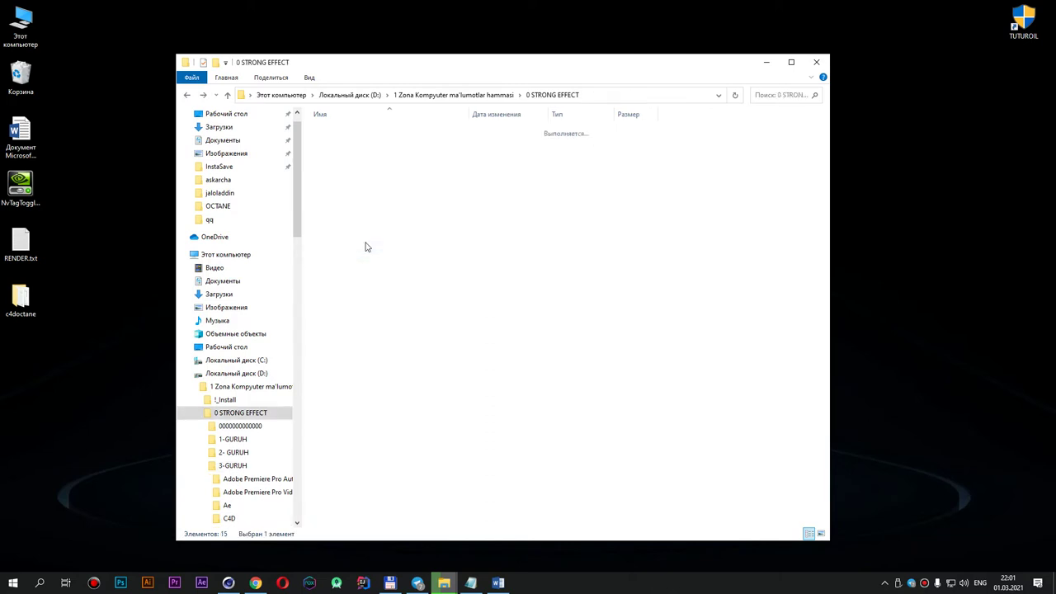
key("Up")
key("Return")
key("Down")
key("Return")
key("BackSpace")
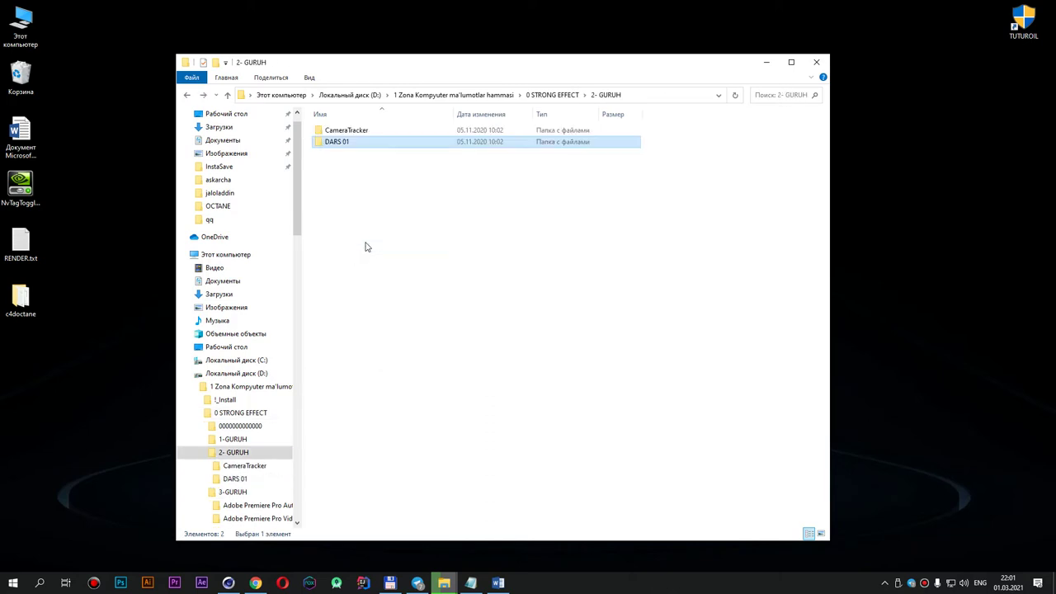
key("BackSpace")
key("Up")
key("Return")
key("Down")
key("Down")
key("Return")
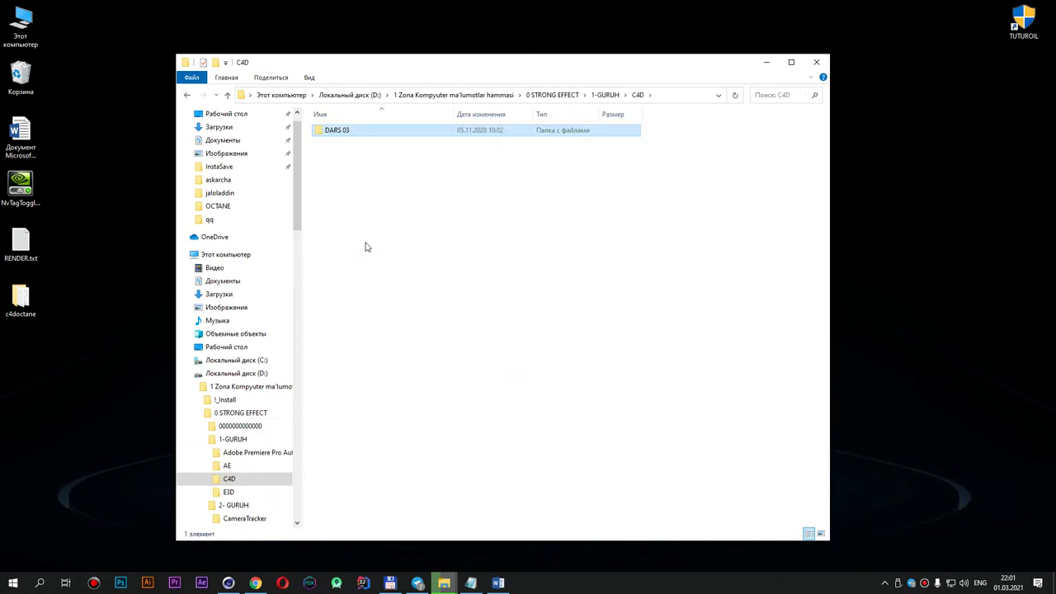
key("Return")
key("Down")
key("Up")
key("BackSpace")
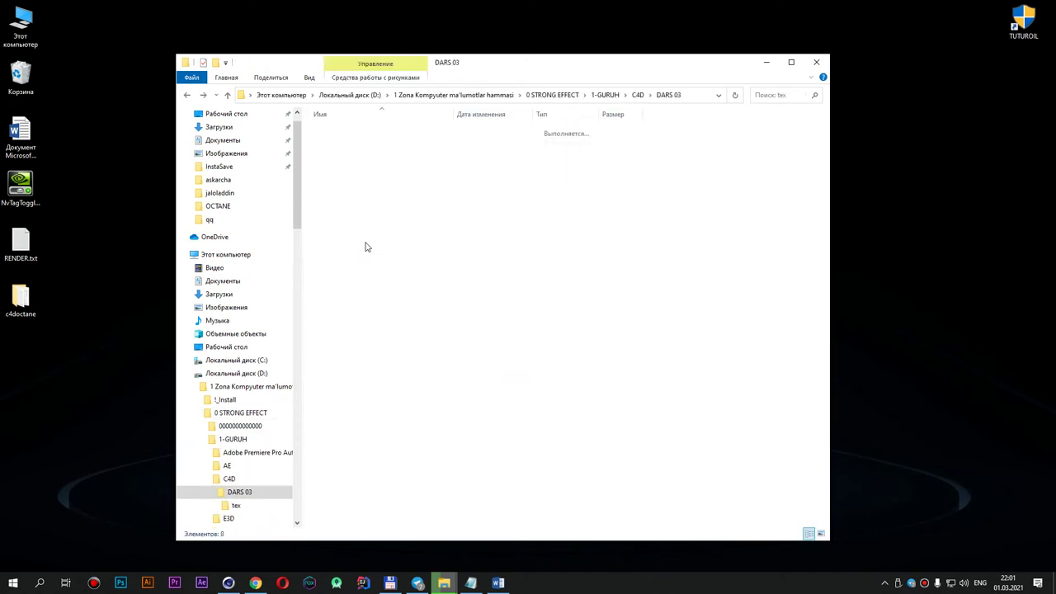
key("BackSpace")
key("BackSpace")
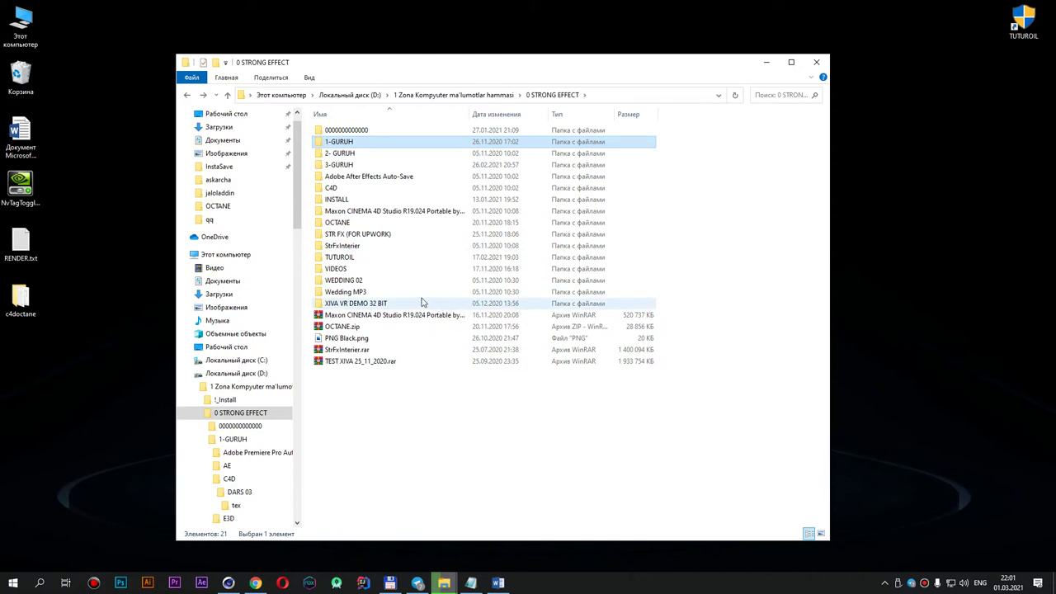
key("BackSpace")
Step: Search the folder for files named room
left_click(765, 95)
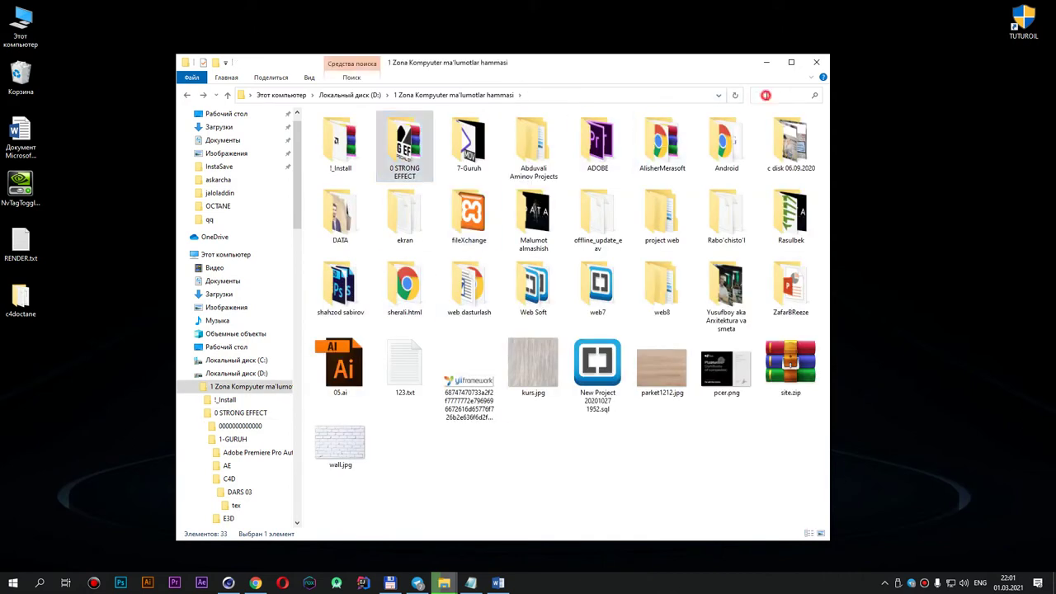
type("room")
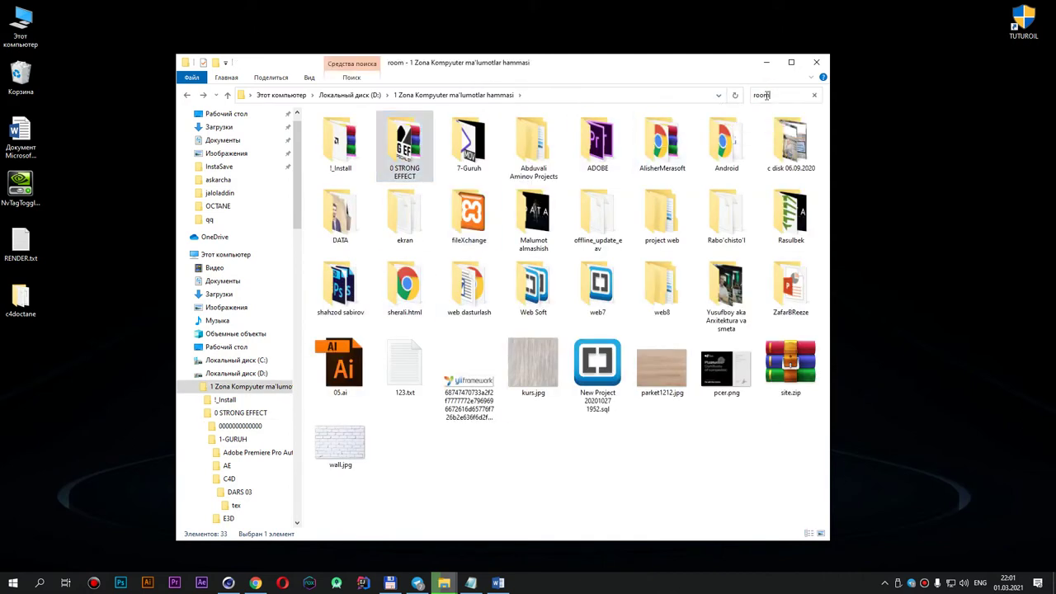
key("Return")
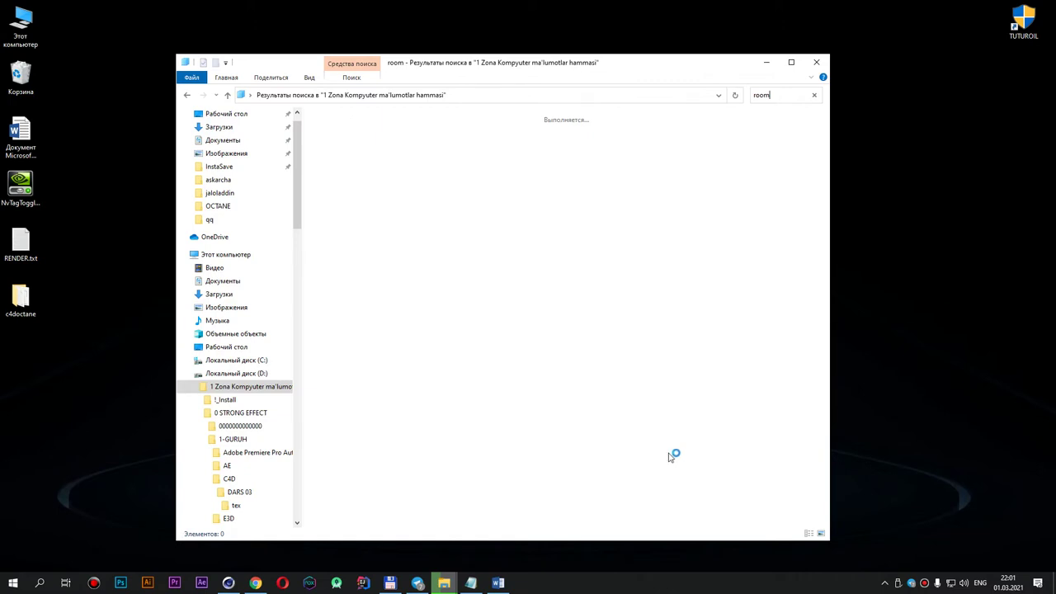
left_click(925, 582)
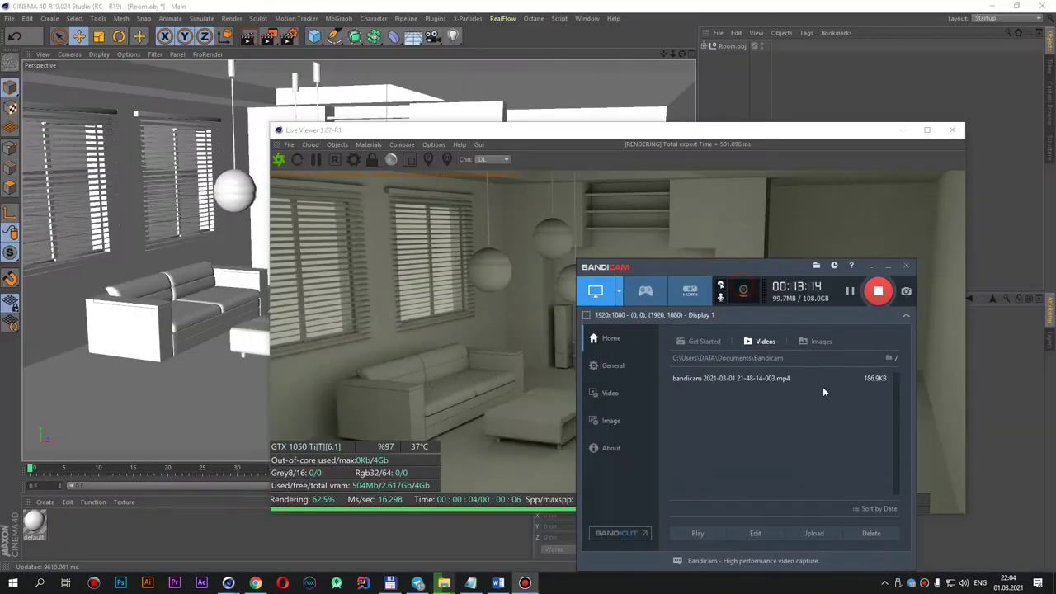
Step: Shrink the Live Viewer and move it lower right while the Room render finishes at 128/128 samples
left_click(874, 270)
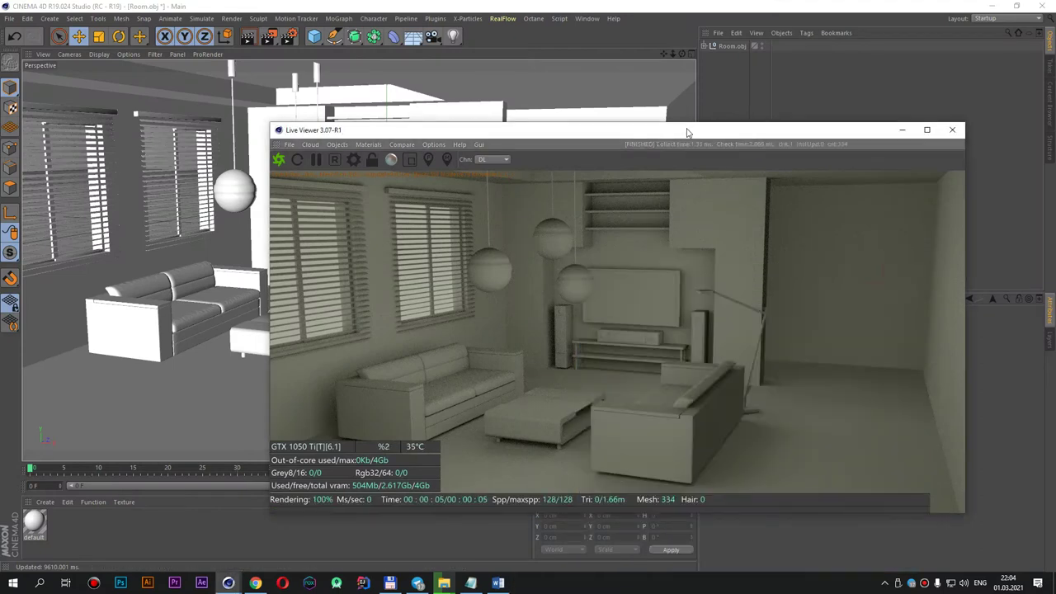
left_click_drag(689, 131, 600, 105)
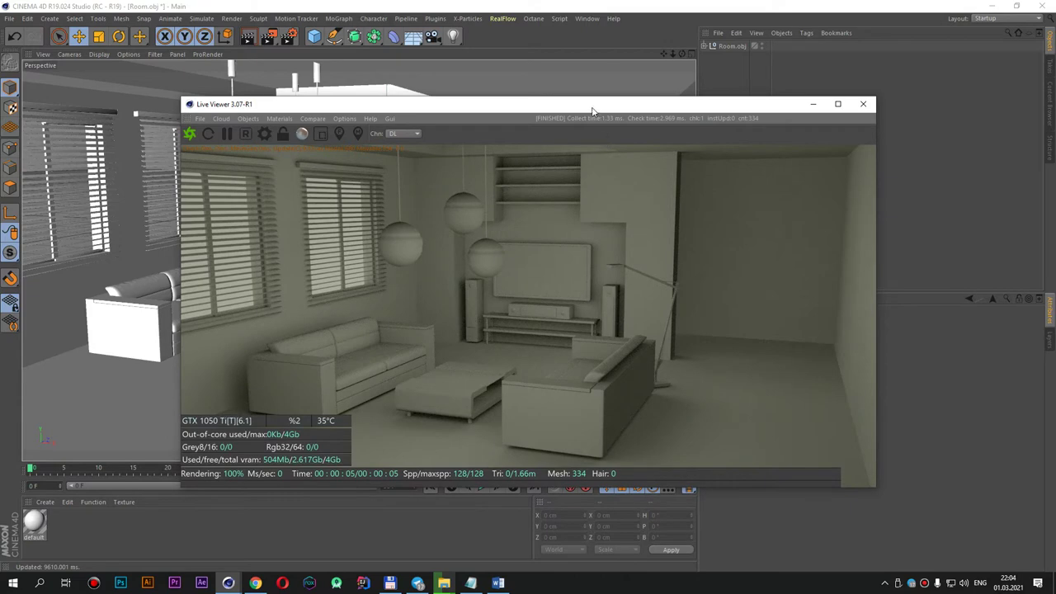
mouse_move(592, 111)
left_mouse_down()
mouse_move(586, 170)
mouse_move(630, 157)
left_mouse_up()
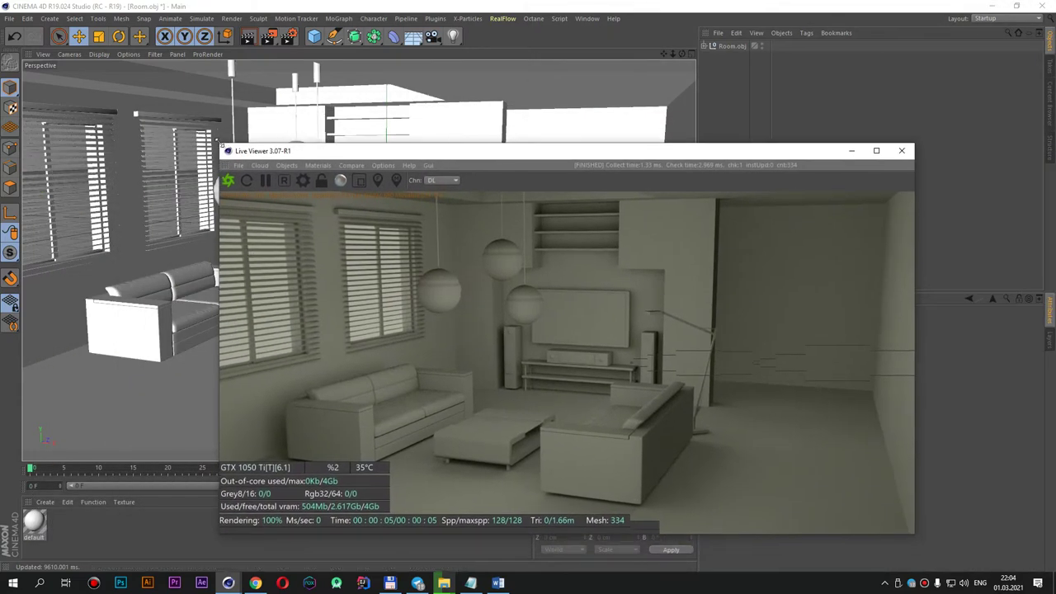
left_click_drag(221, 145, 417, 228)
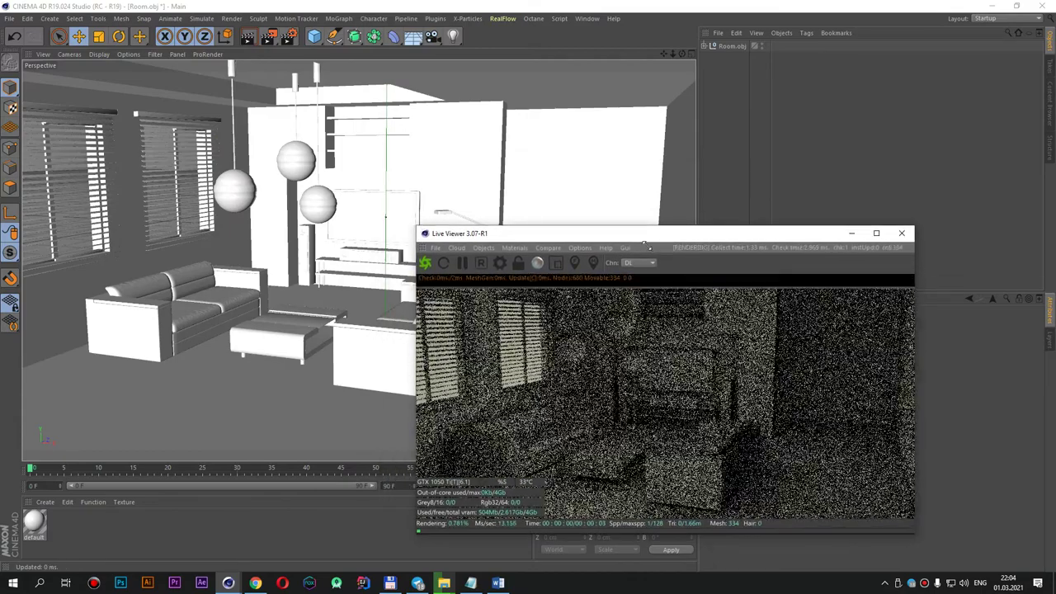
left_click_drag(644, 236, 712, 236)
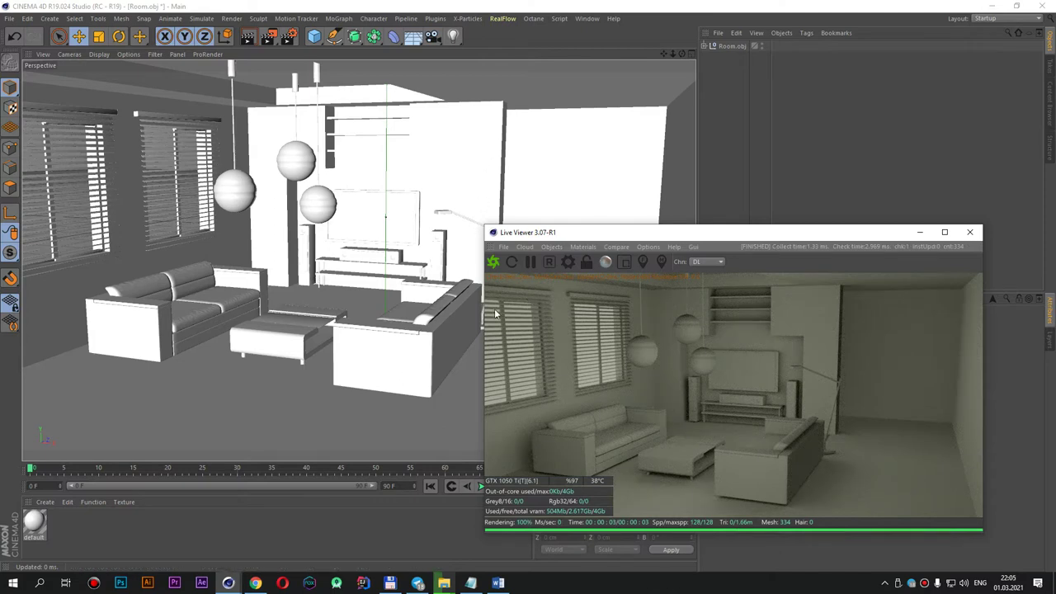
Step: Create an Octane Diffuse material in the Live Viewer and assign it to Room.obj
left_click(625, 259)
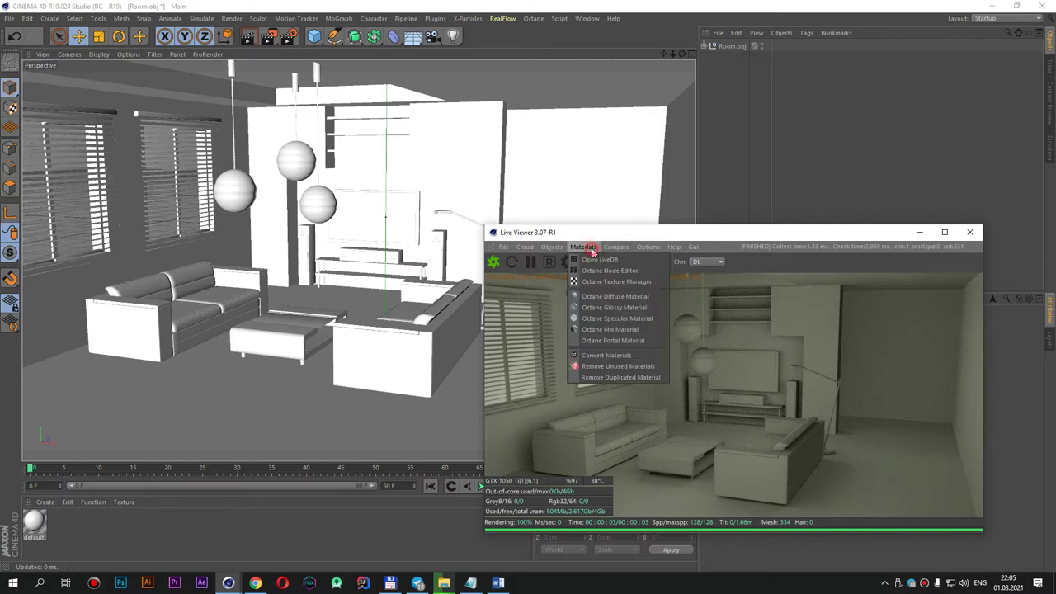
left_click(600, 296)
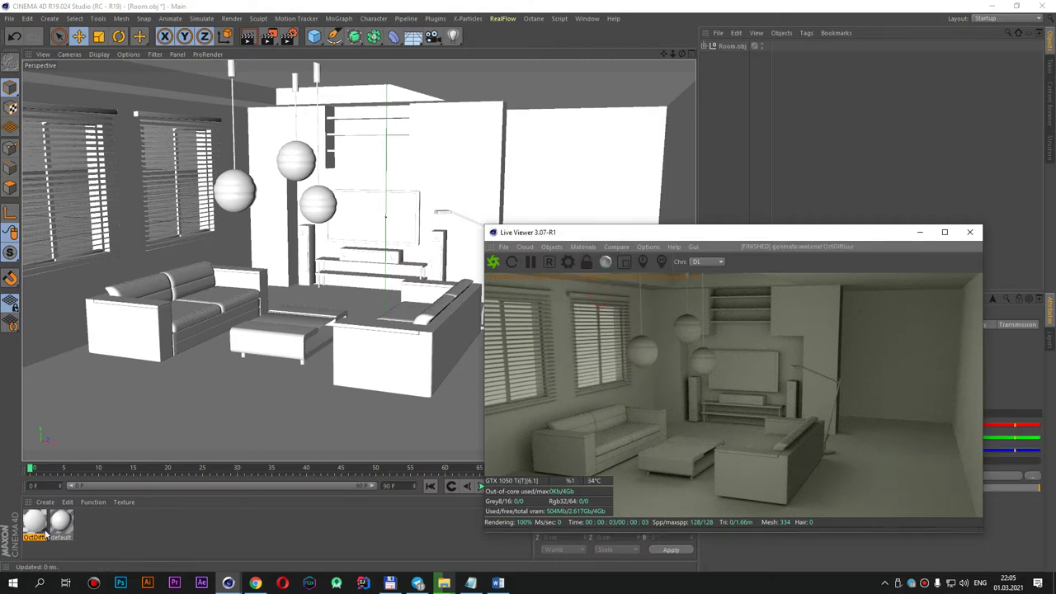
double_click(35, 519)
left_click(512, 94)
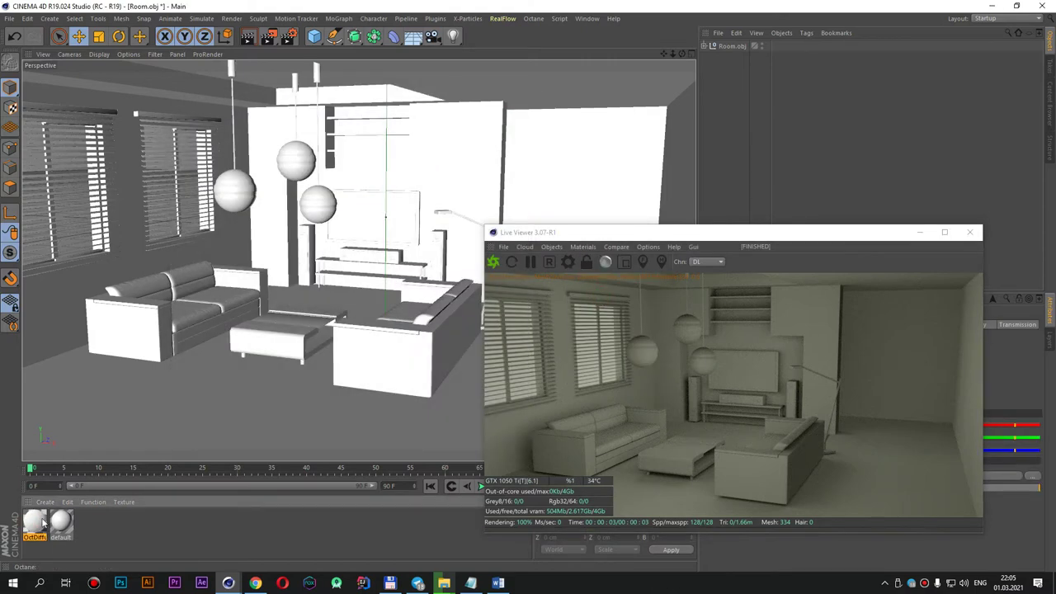
left_click_drag(35, 528, 728, 47)
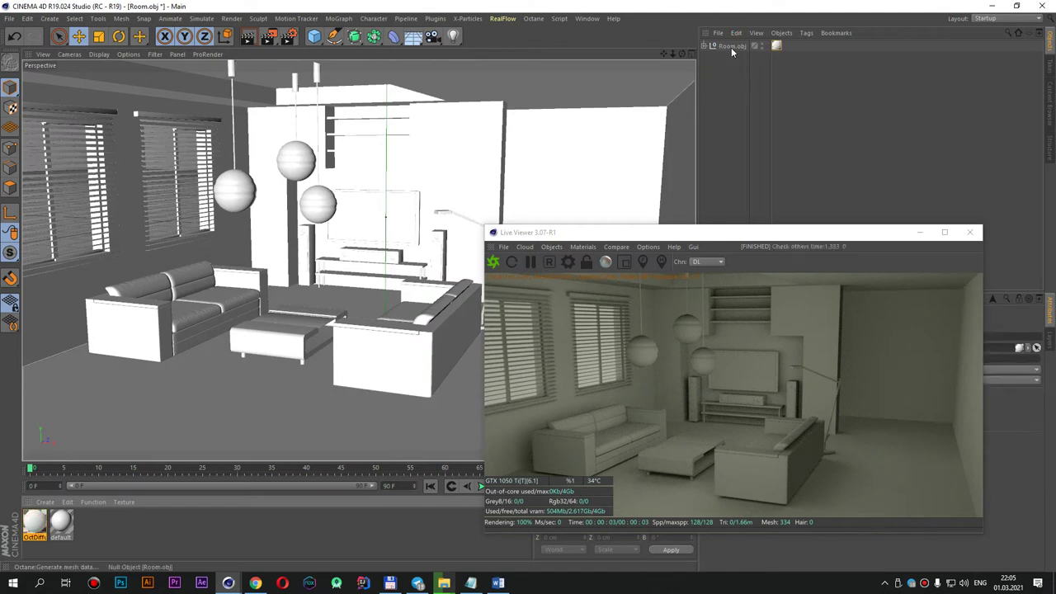
left_click(708, 47)
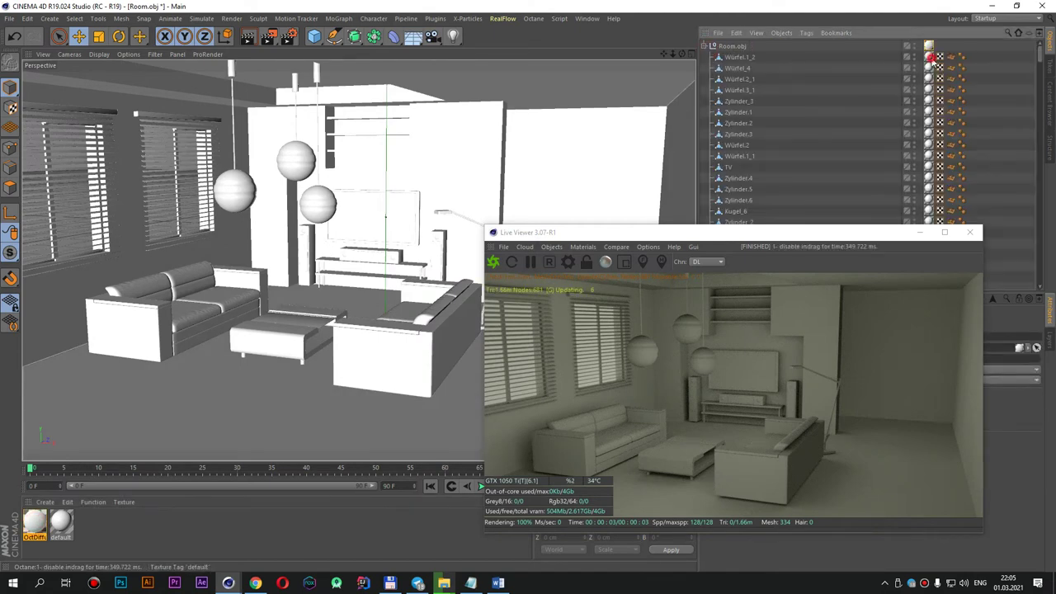
Step: Delete the old texture tags from Room.obj's children, collapse the hierarchy, and reposition the Live Viewer
left_click_drag(824, 233, 457, 259)
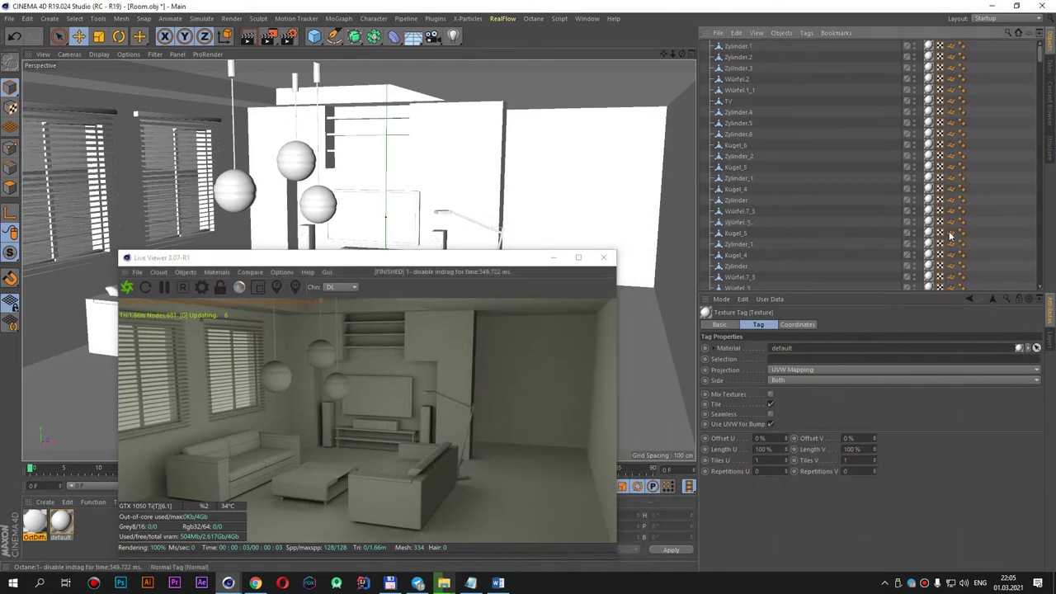
scroll(921, 198, "down", 5)
scroll(928, 239, "down", 10)
scroll(935, 283, "down", 5)
scroll(934, 283, "down", 3)
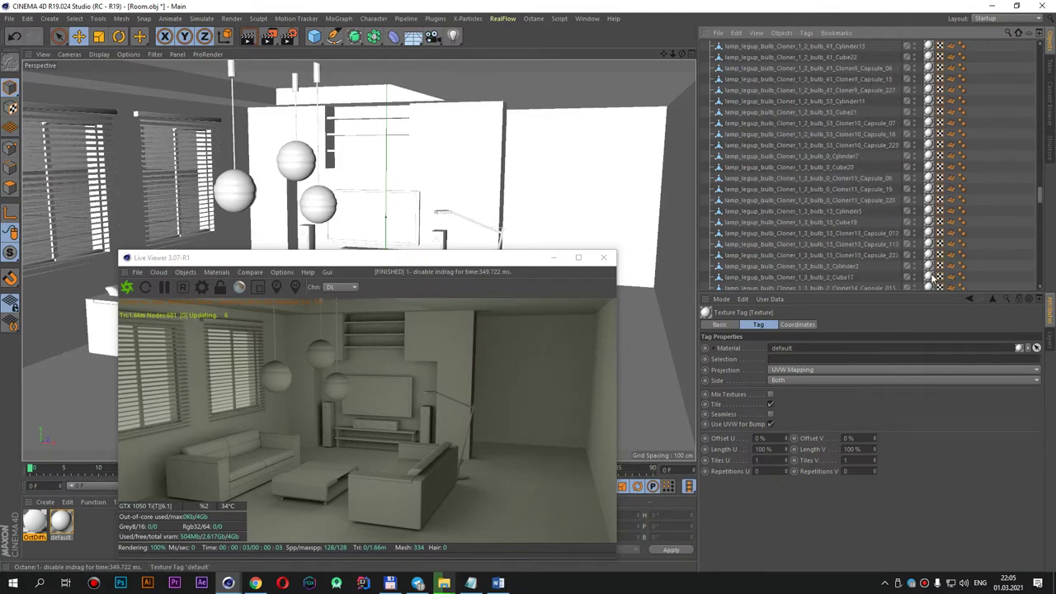
scroll(932, 283, "down", 3)
scroll(931, 285, "down", 3)
scroll(928, 286, "down", 5)
key("Delete")
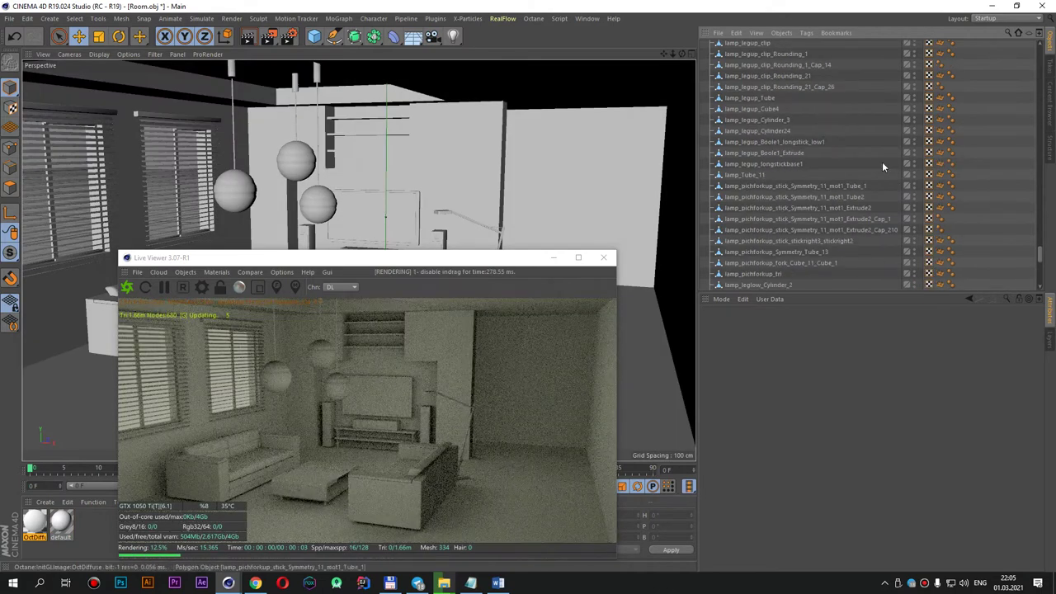
scroll(879, 157, "up", 5)
scroll(863, 130, "up", 5)
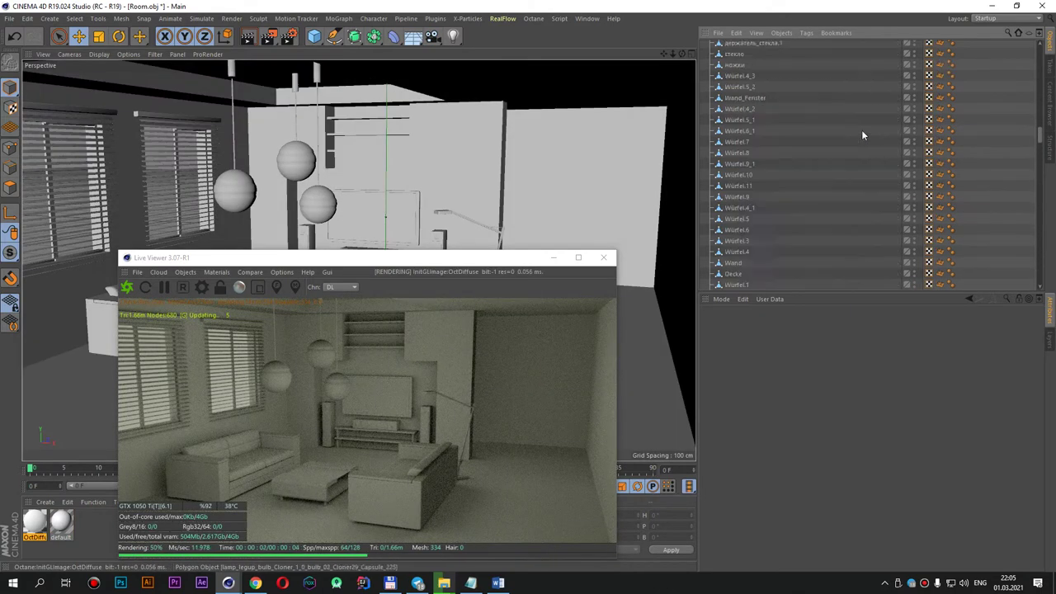
scroll(908, 105, "up", 5)
scroll(888, 102, "up", 5)
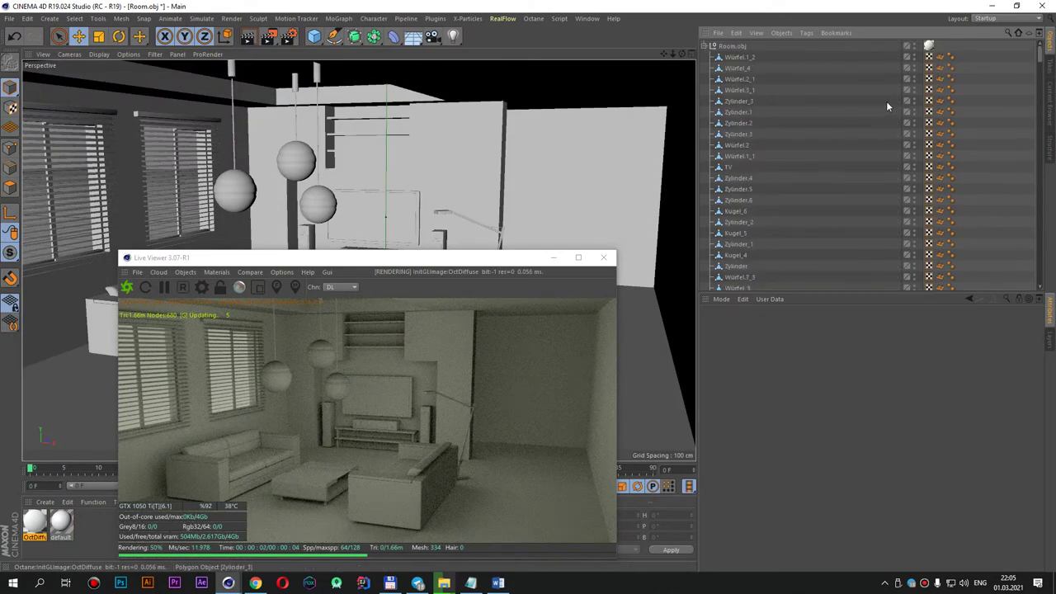
left_click(704, 45)
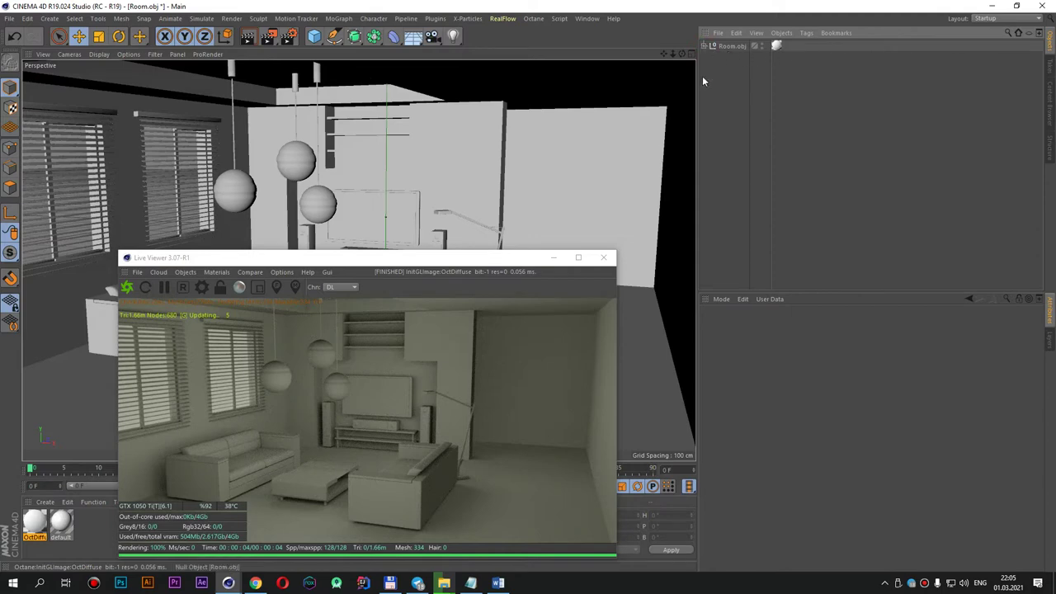
left_click_drag(330, 258, 609, 217)
left_click(406, 248)
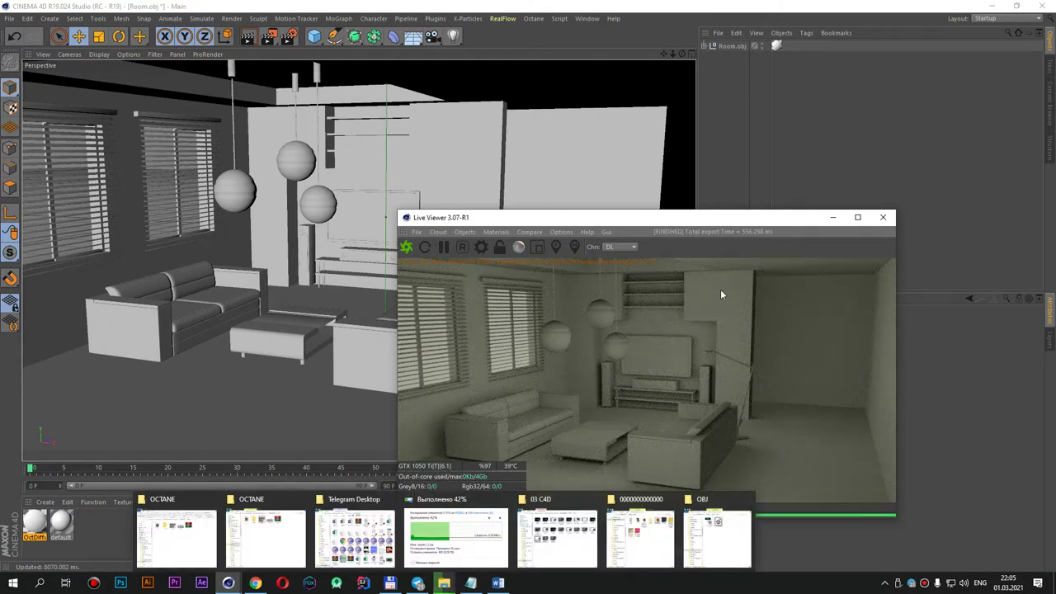
Step: Show Task Manager's Memory performance page, reporting 5.6 of 16.0 GB in use
left_click_drag(679, 219, 705, 218)
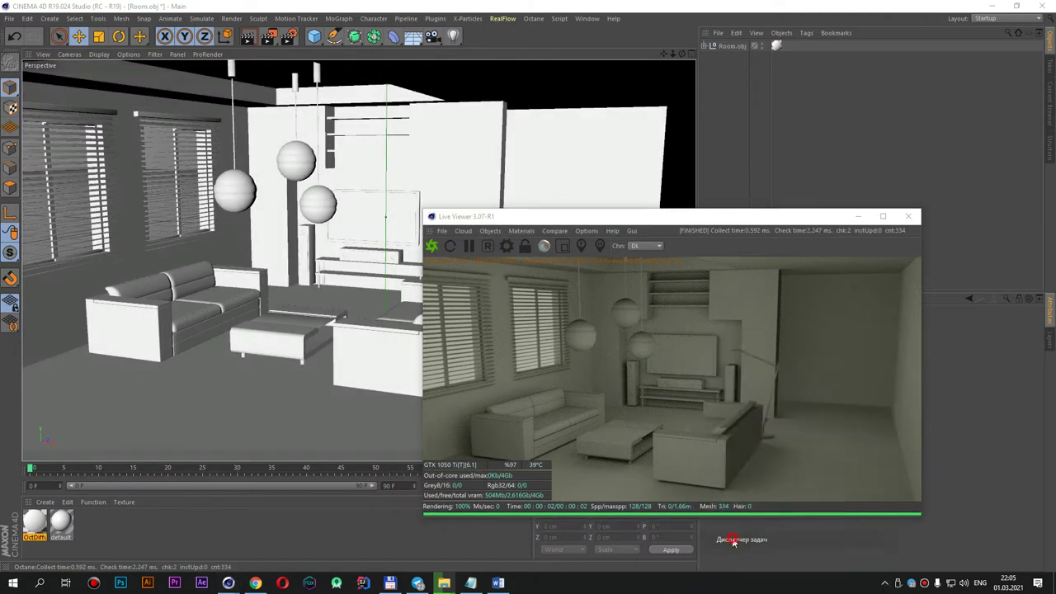
left_click(733, 541)
left_click(530, 230)
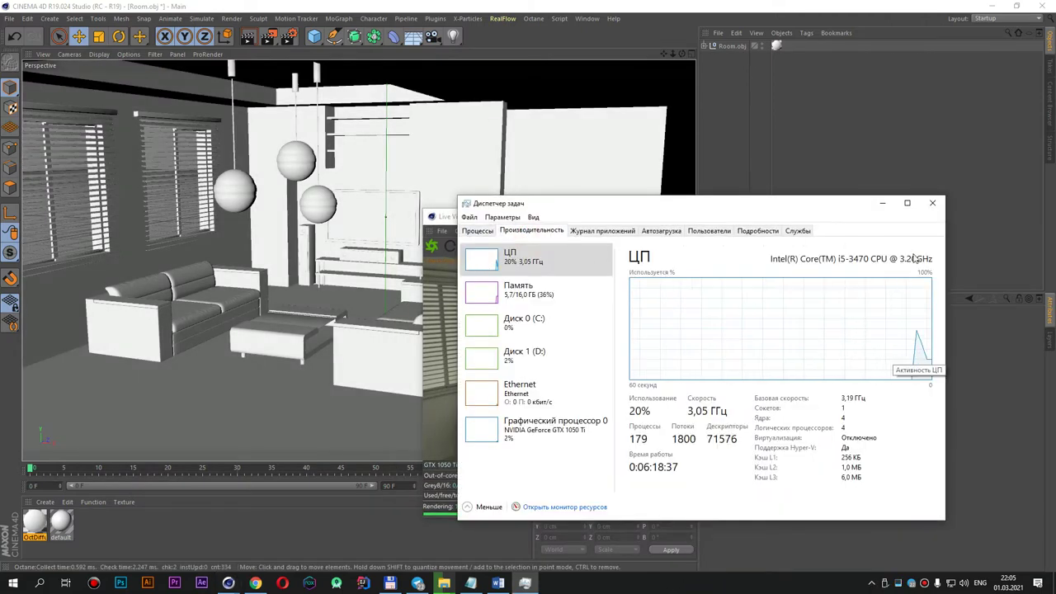
left_click(934, 204)
right_click(654, 591)
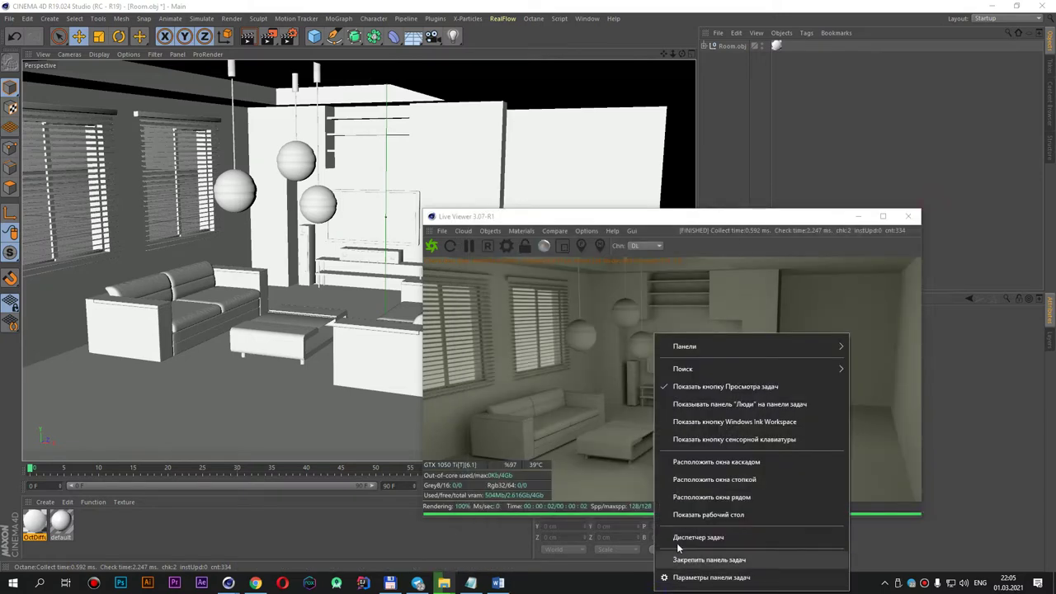
left_click(685, 537)
left_click(503, 307)
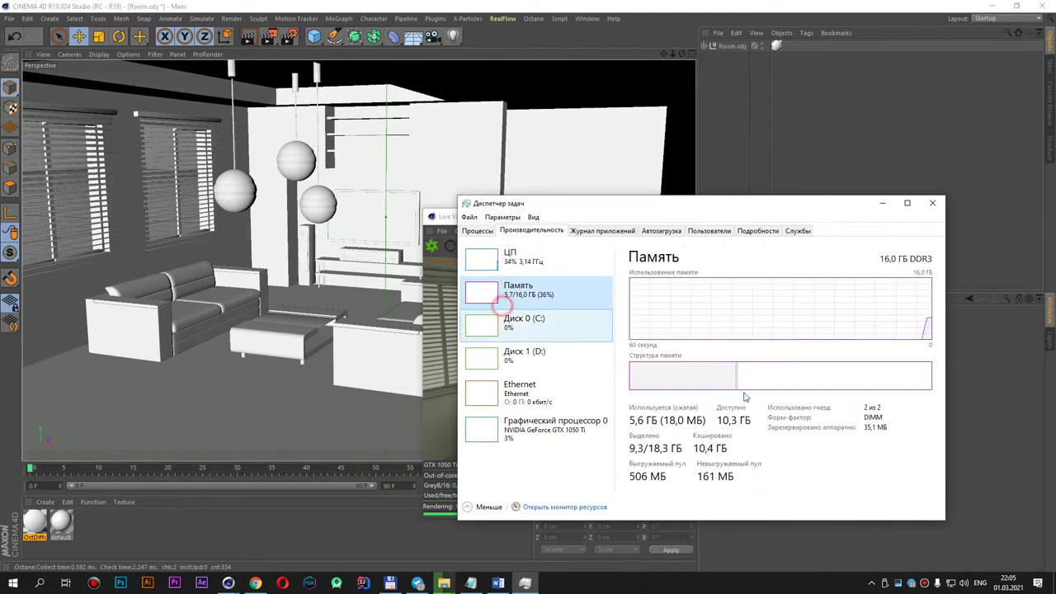
Step: Close Task Manager, then add a trial Octane light from the Live Viewer and move it left along X
left_click(933, 206)
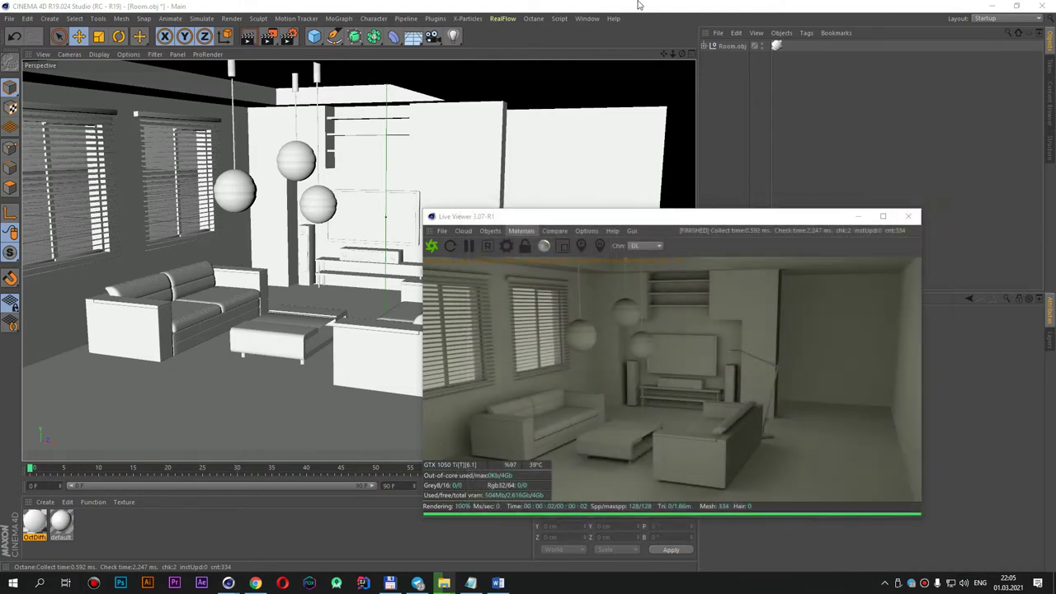
left_click_drag(611, 216, 680, 249)
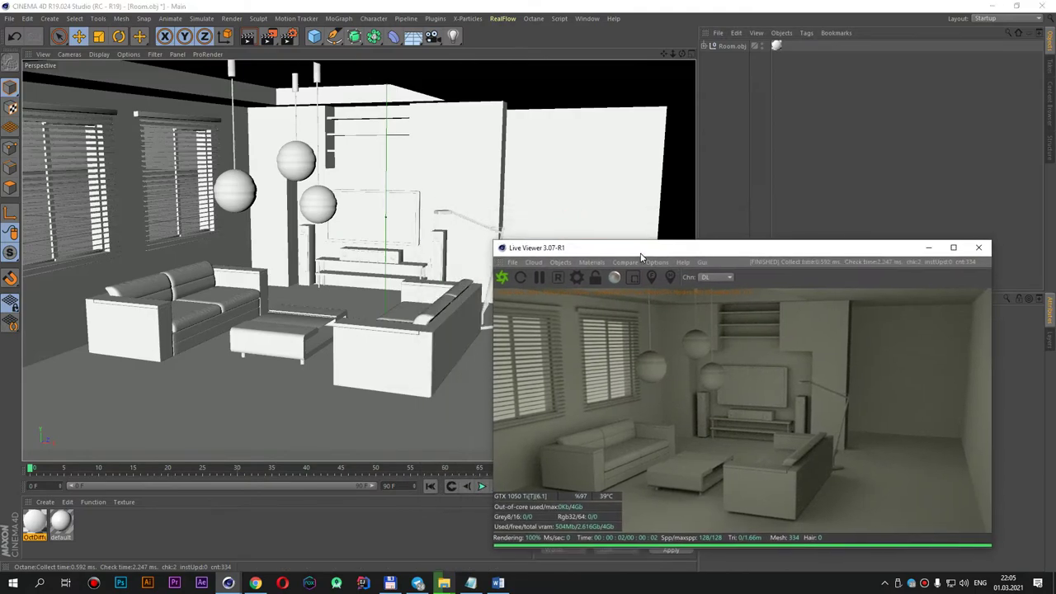
left_click_drag(422, 218, 441, 78, "alt")
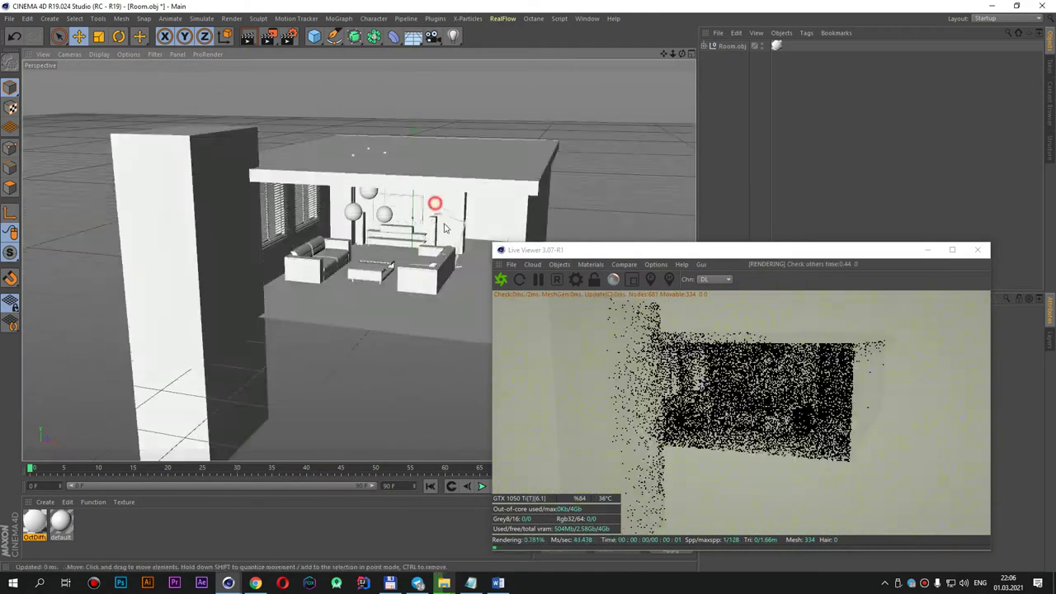
left_click(596, 264)
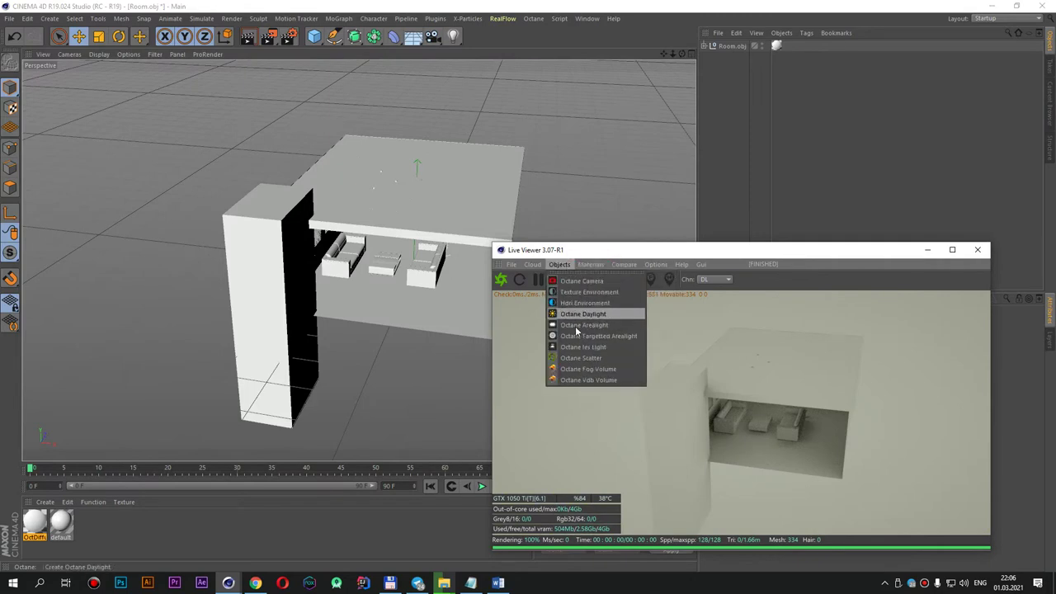
left_click(578, 323)
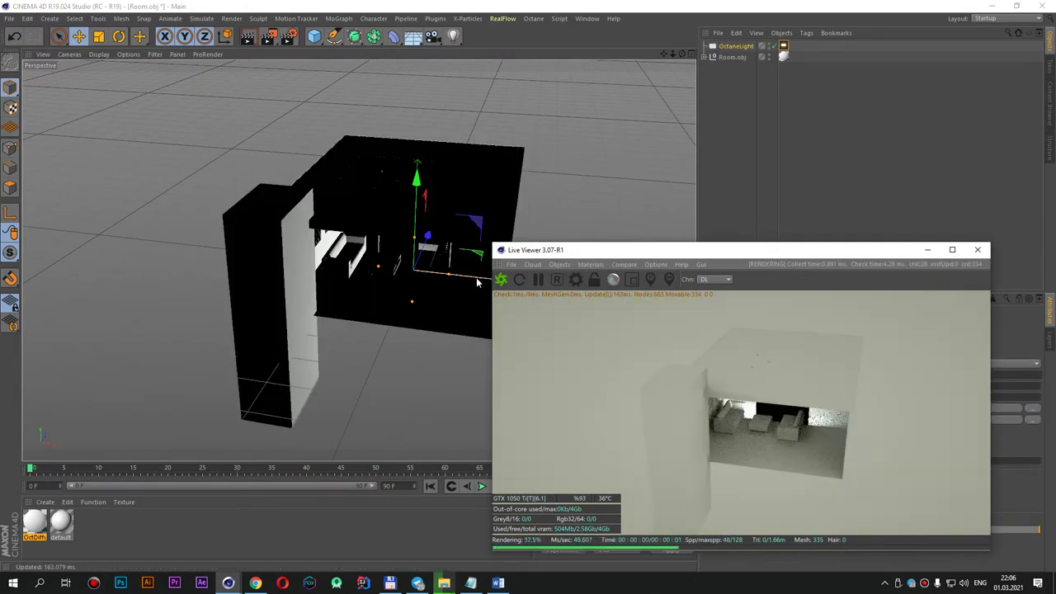
left_click_drag(478, 281, 419, 282)
Step: Orbit into the room toward the lamps, then delete the trial light again
scroll(404, 264, "up", 1)
scroll(390, 246, "up", 2)
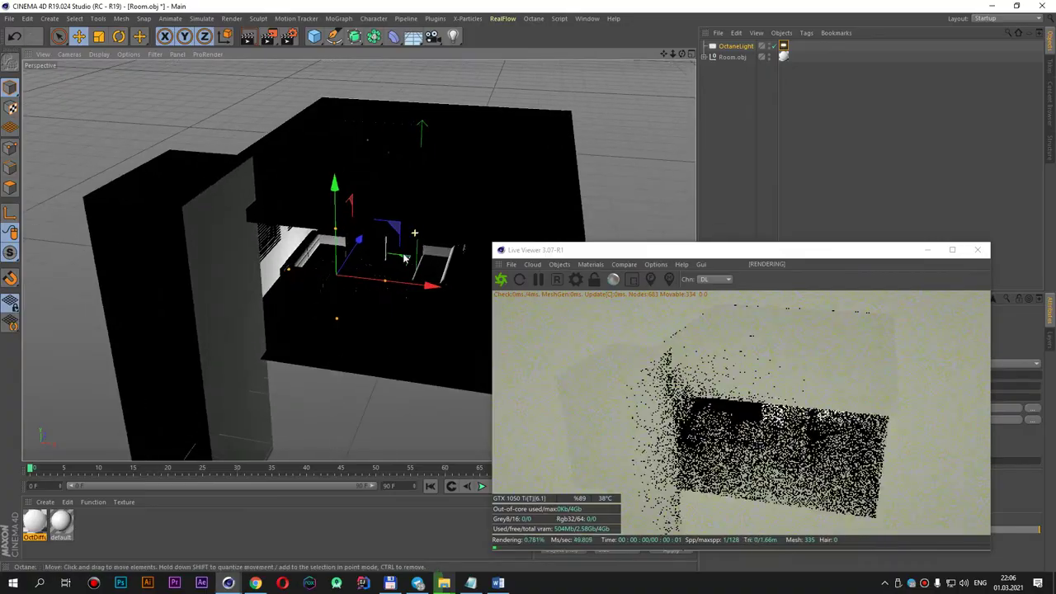
scroll(374, 228, "up", 3)
scroll(360, 210, "up", 3)
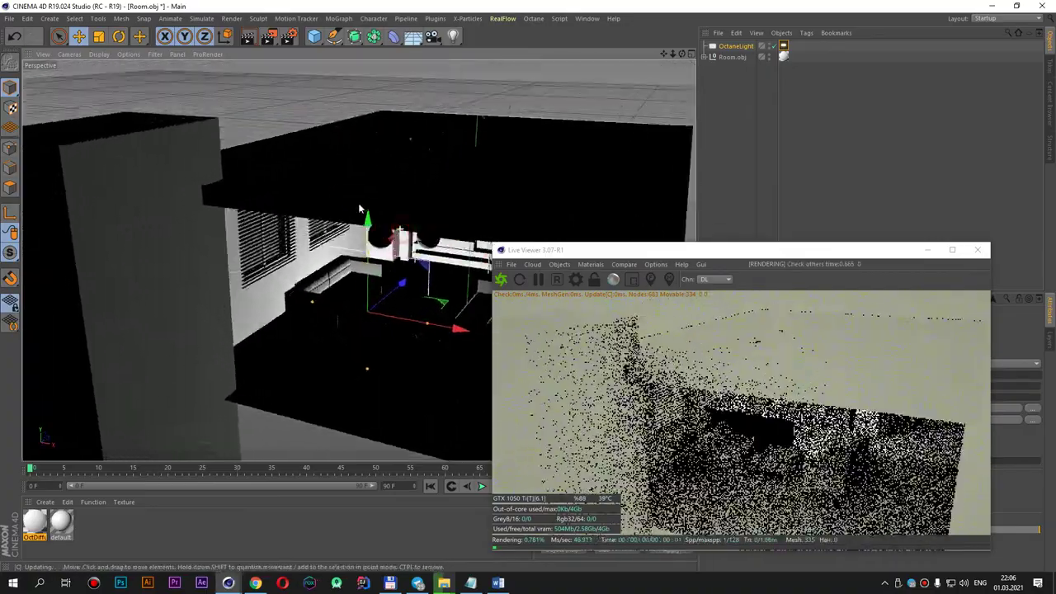
mouse_move(360, 210)
left_mouse_down("alt")
mouse_move(253, 198)
mouse_move(460, 236)
mouse_move(337, 240)
left_mouse_up("alt")
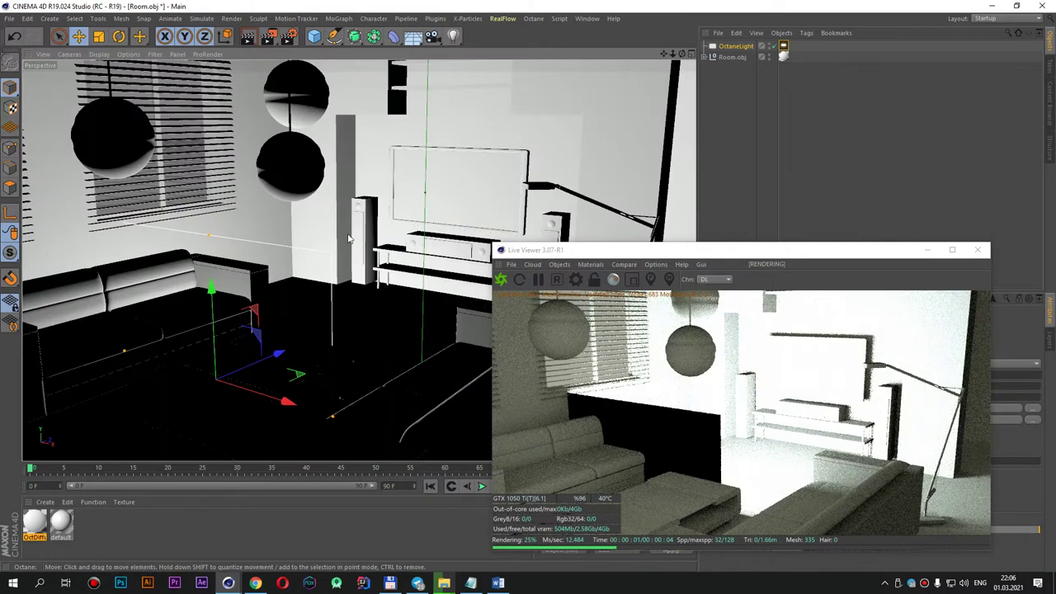
scroll(363, 227, "down", 4)
scroll(394, 209, "down", 2)
scroll(395, 209, "up", 3)
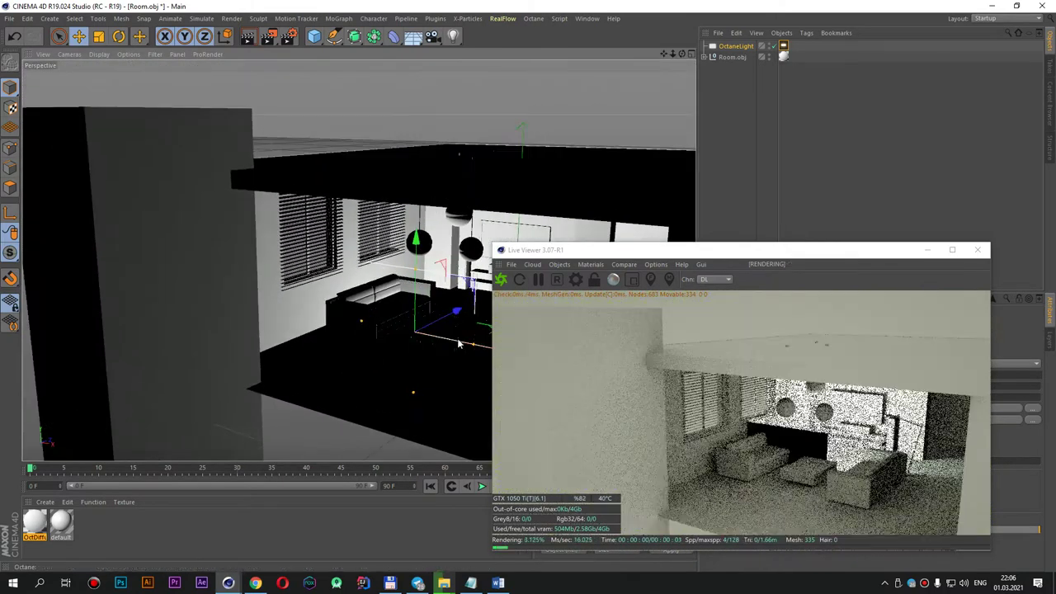
left_click_drag(394, 209, 406, 328, "alt")
key("Delete")
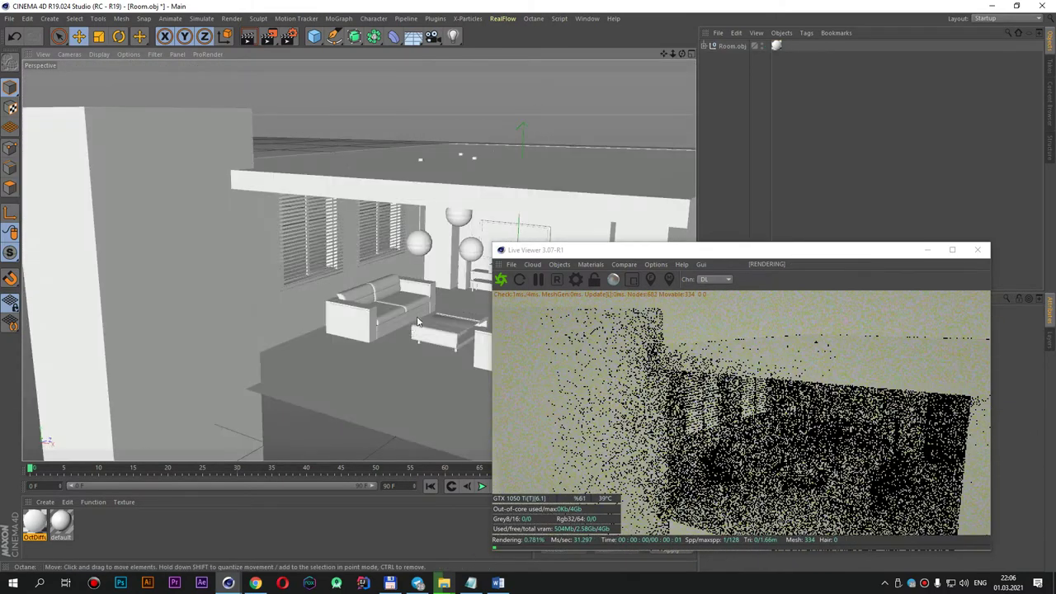
Step: Add an Octane Daylight to the room scene from the Live Viewer's Objects menu
left_click(559, 265)
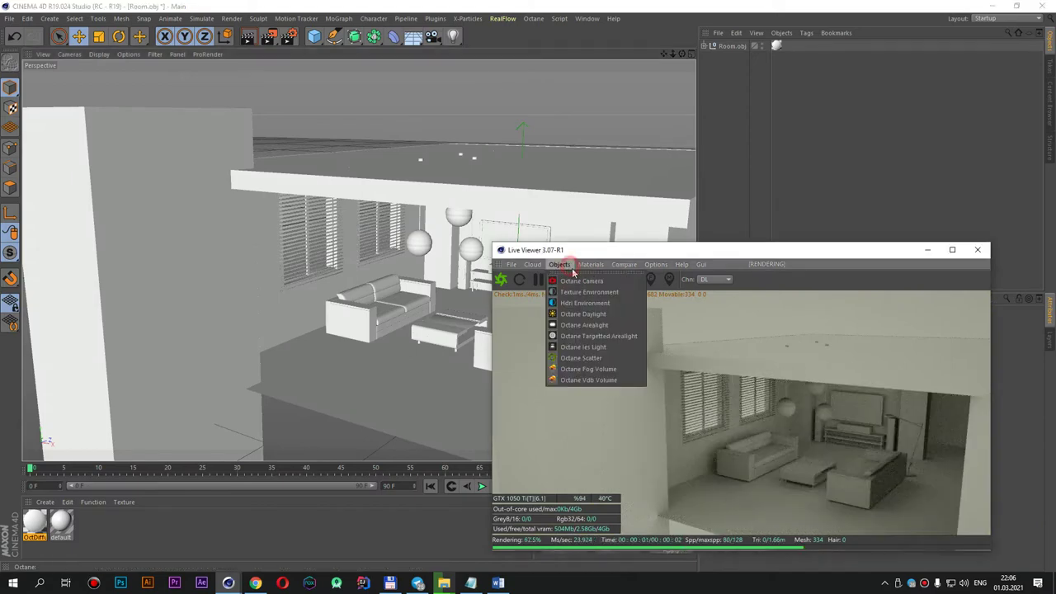
left_click(578, 311)
left_click_drag(632, 256, 735, 289)
scroll(396, 247, "down", 3)
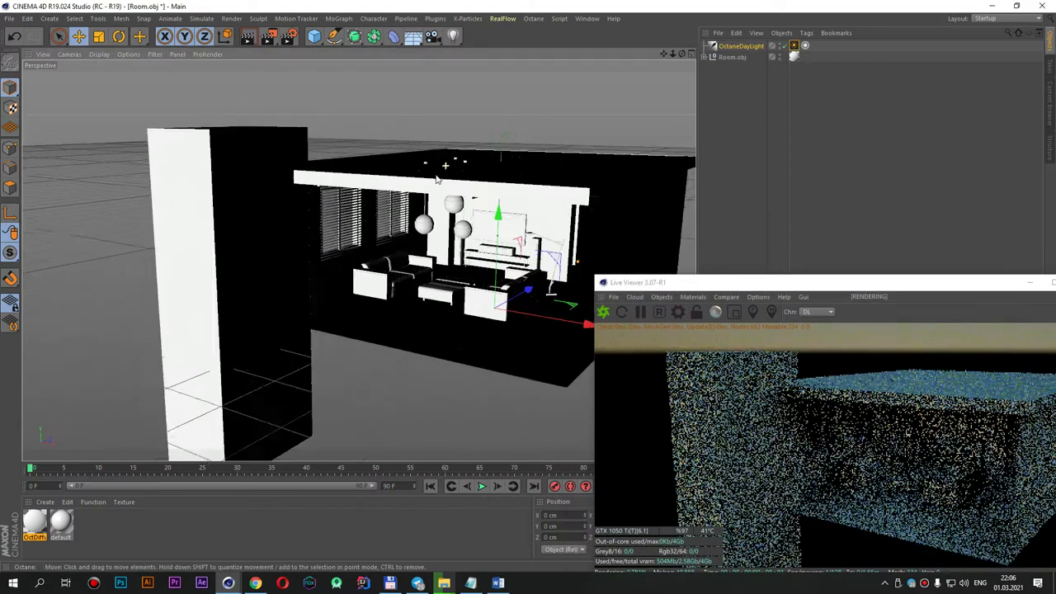
left_click_drag(396, 248, 459, 235, "alt")
scroll(463, 236, "up", 3)
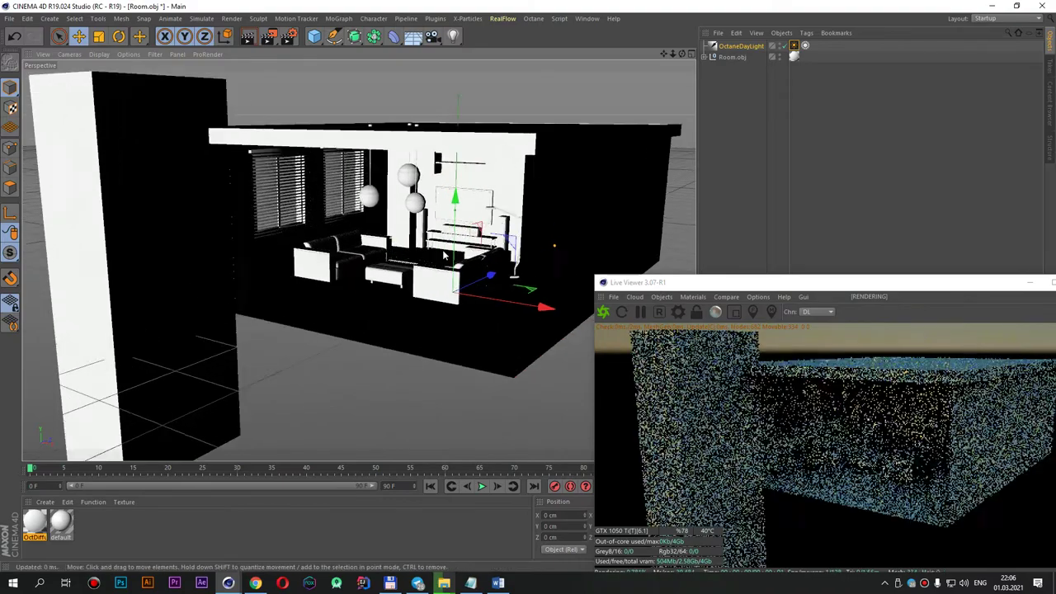
scroll(466, 237, "up", 3)
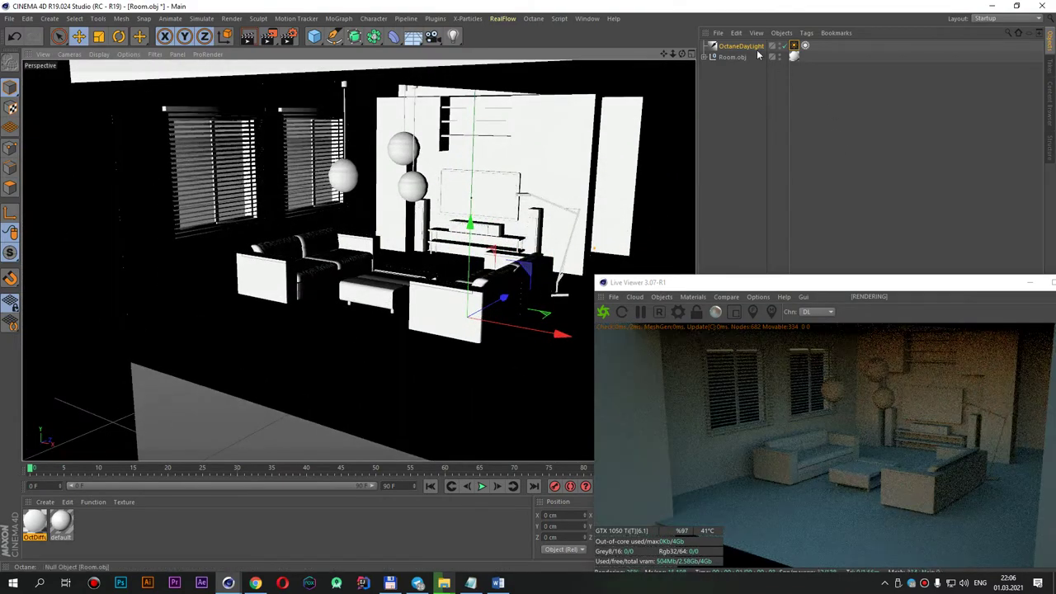
Step: Rotate the daylight about -14° so sunlight falls through the windows, then select Room.obj
key("r")
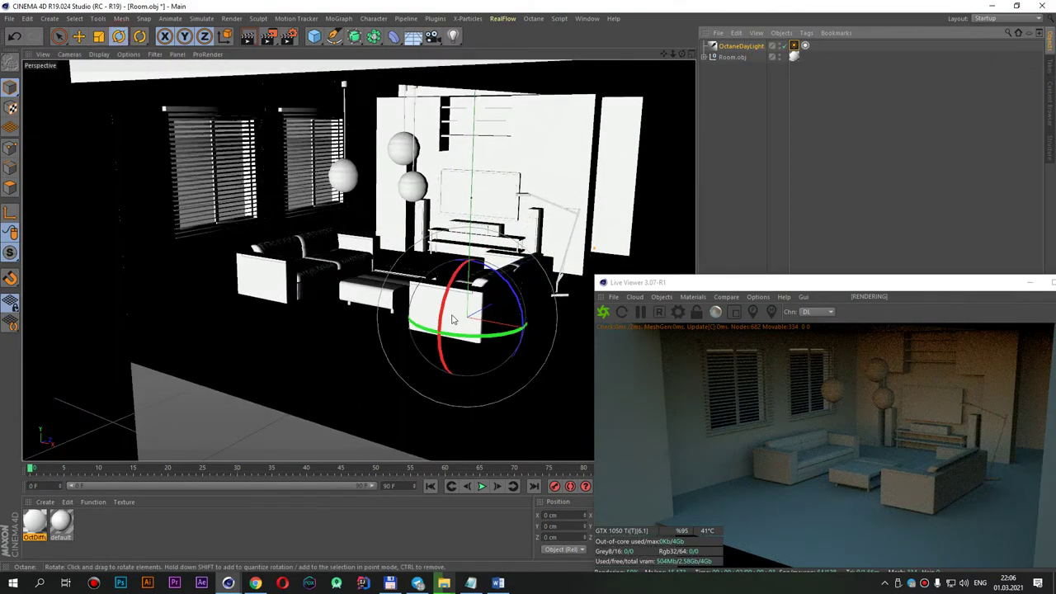
left_click_drag(450, 338, 433, 345)
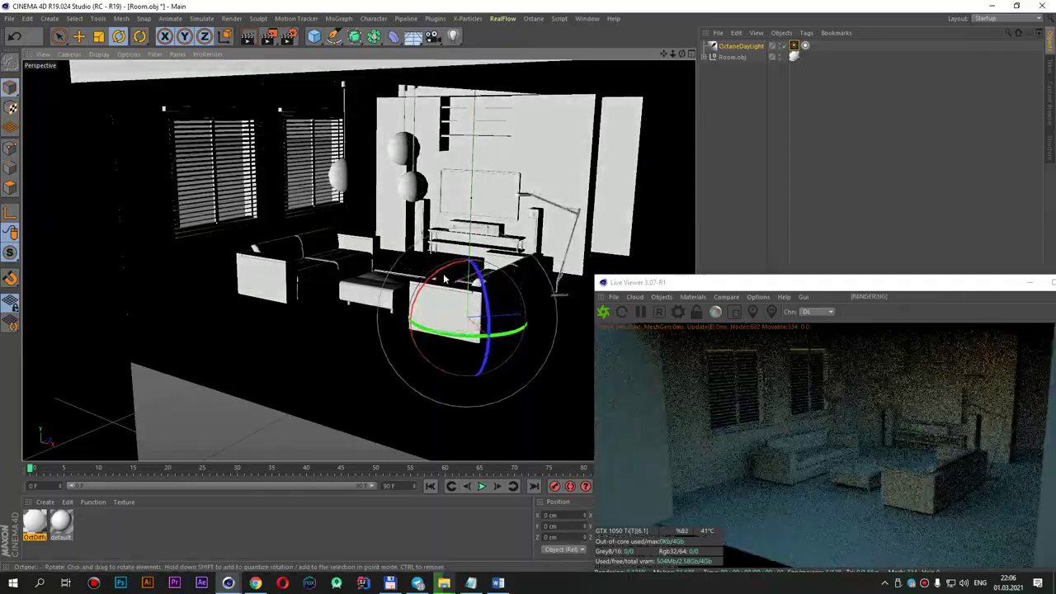
mouse_move(442, 274)
left_mouse_down()
mouse_move(460, 268)
mouse_move(454, 293)
mouse_move(416, 319)
mouse_move(420, 307)
left_mouse_up()
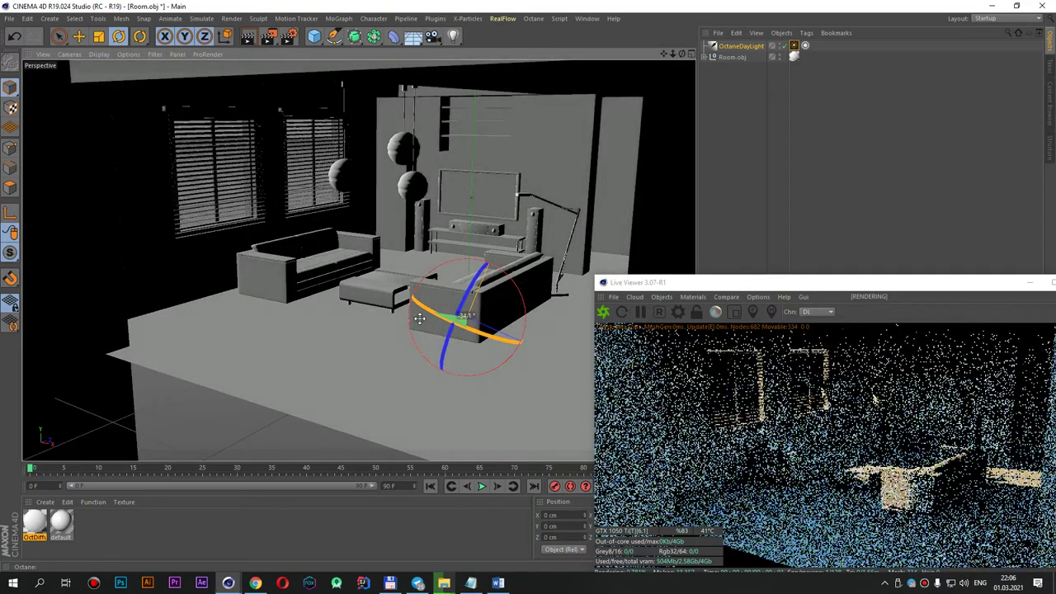
left_click(235, 175)
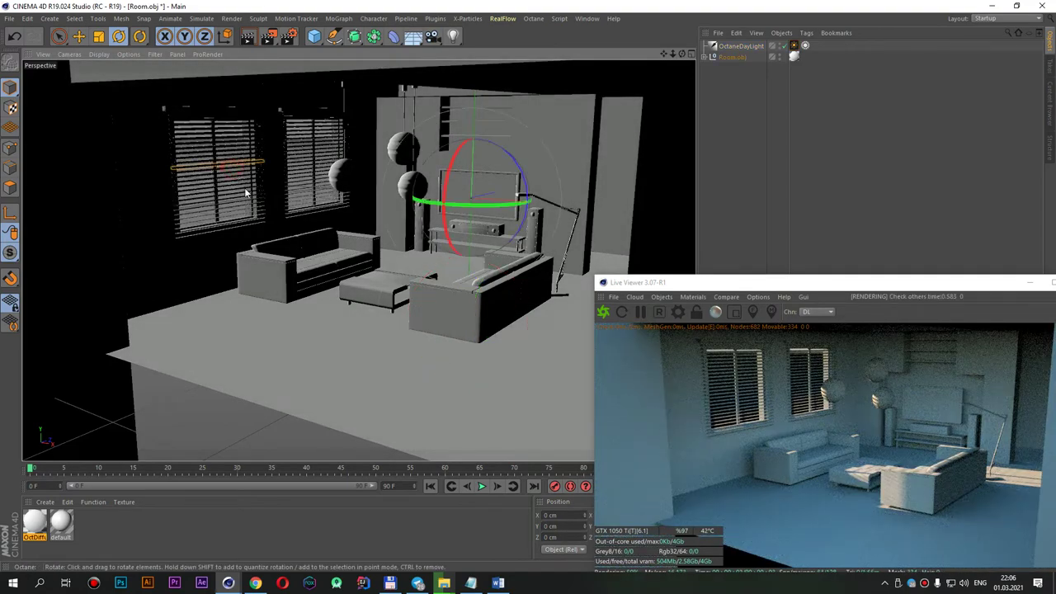
Step: Expand and collapse Room.obj, then zoom and orbit out to a wider view of the sofas
left_click(703, 56)
left_click(703, 56)
scroll(201, 144, "up", 2)
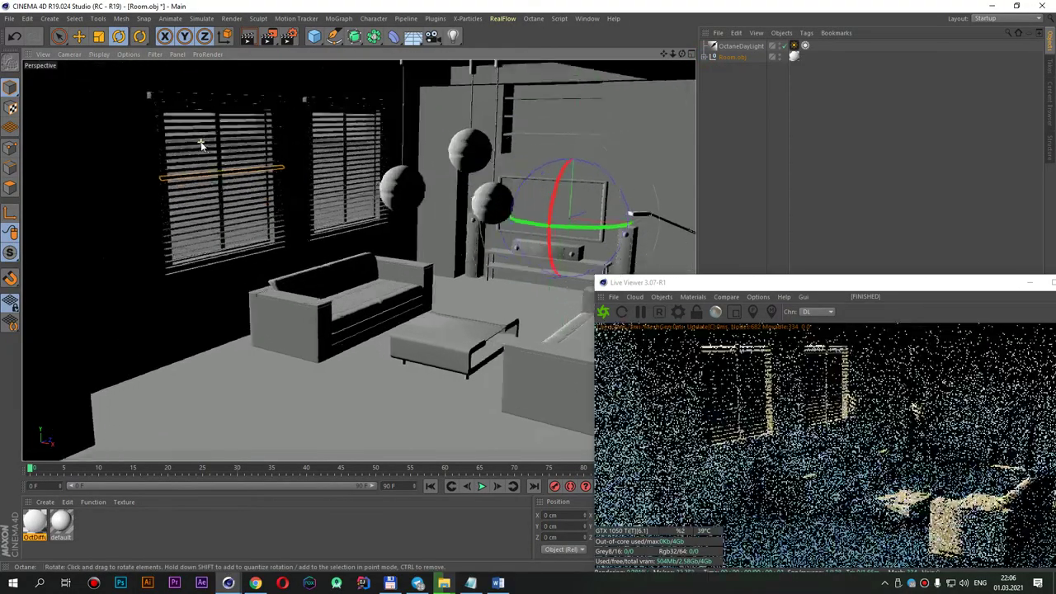
scroll(201, 144, "up", 2)
scroll(239, 207, "up", 2)
scroll(245, 206, "up", 2)
scroll(230, 213, "up", 2)
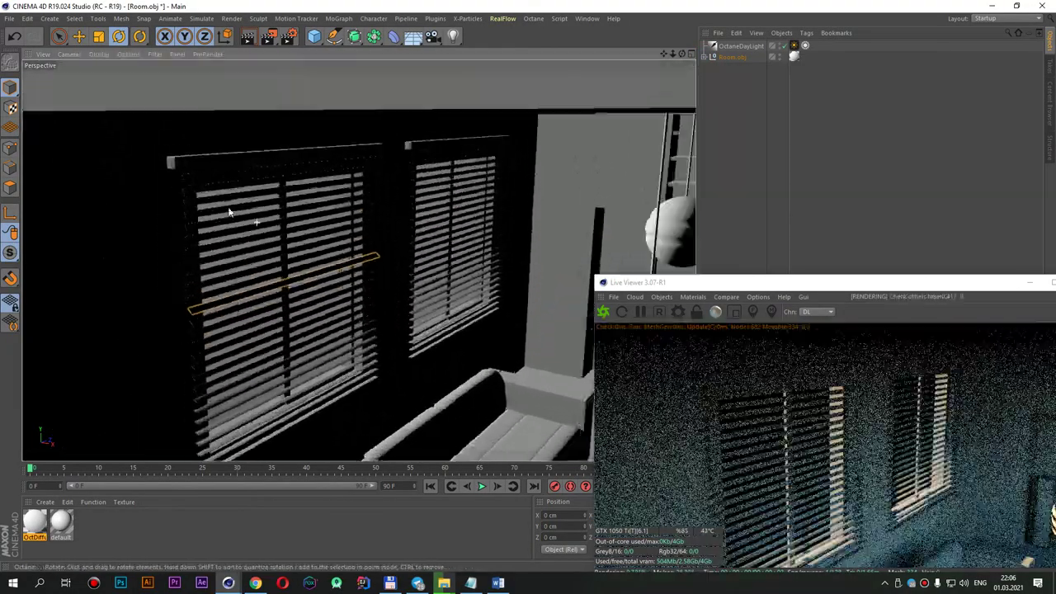
scroll(230, 213, "down", 5)
mouse_move(230, 213)
left_mouse_down("alt")
mouse_move(251, 132)
mouse_move(357, 207)
mouse_move(303, 209)
mouse_move(303, 231)
left_mouse_up("alt")
scroll(356, 207, "up", 3)
scroll(357, 206, "up", 3)
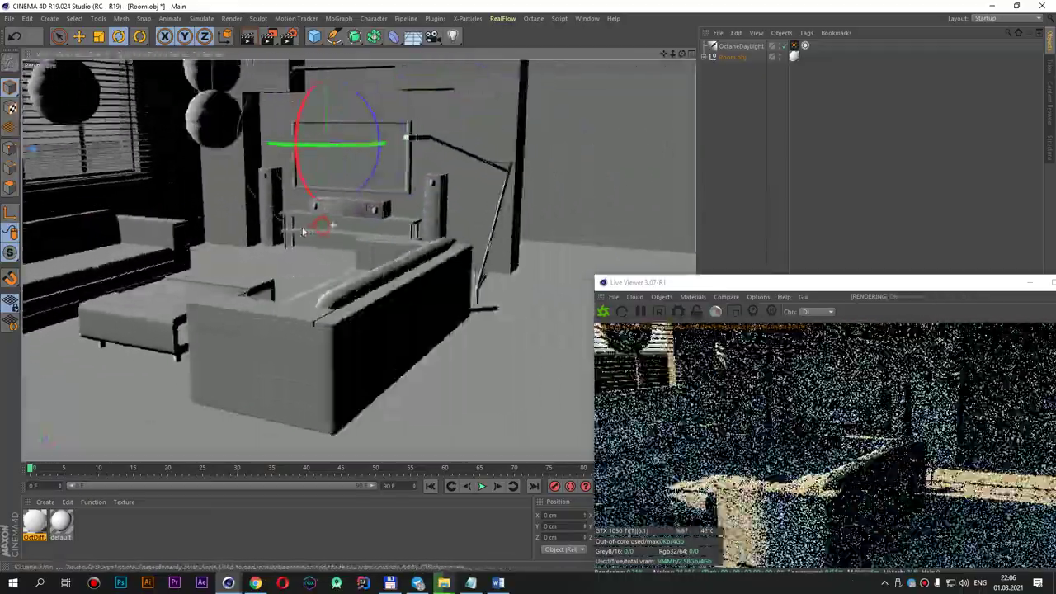
scroll(303, 231, "up", 3)
scroll(306, 209, "up", 3)
Step: Orbit toward the sofas and TV, then move the Live Viewer up-left and enlarge it
left_click_drag(384, 226, 289, 216, "alt")
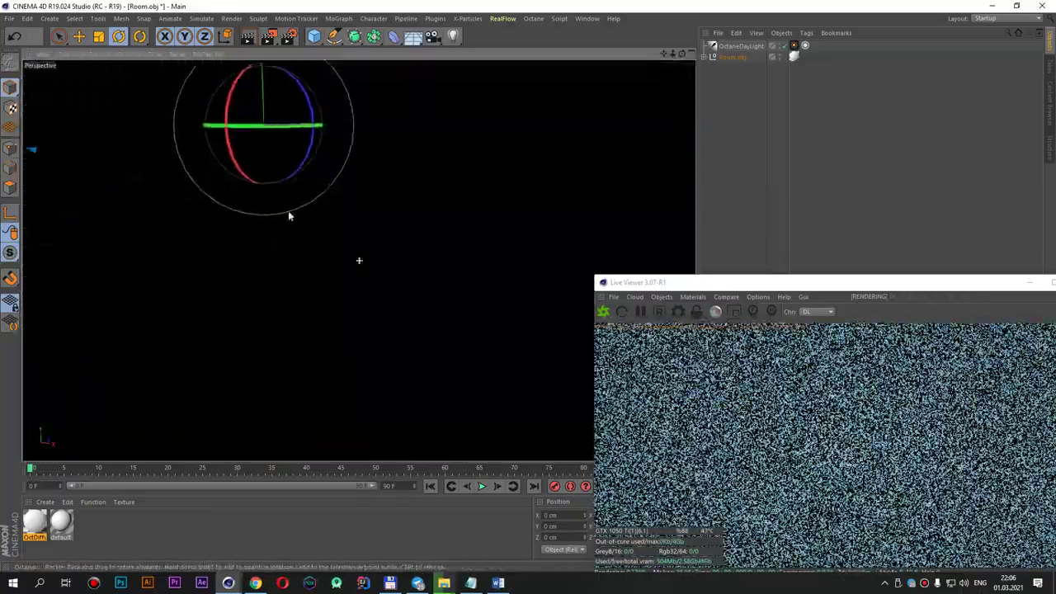
scroll(426, 231, "down", 2)
scroll(454, 224, "down", 3)
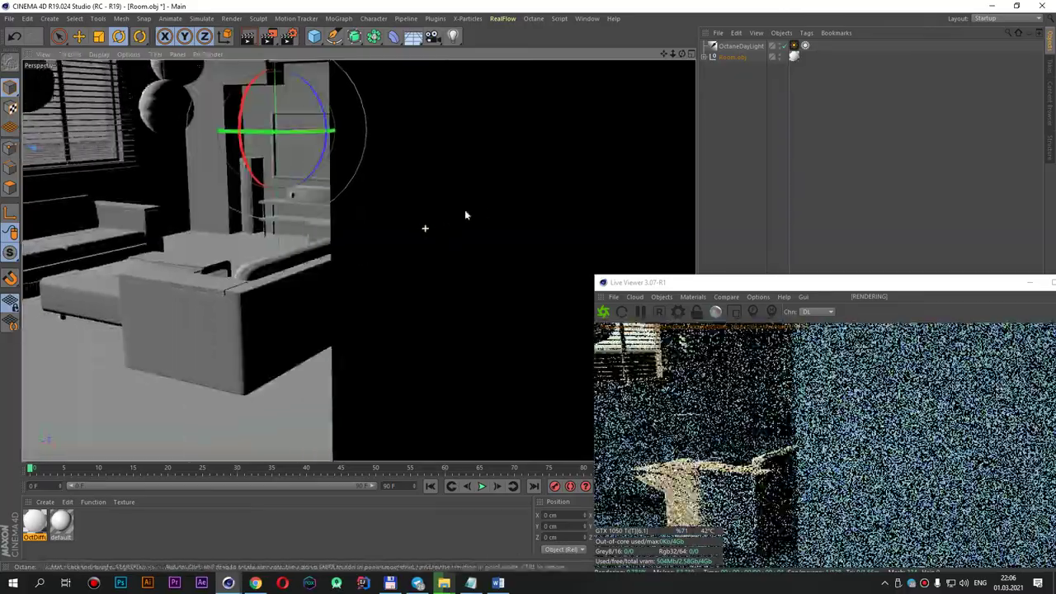
scroll(465, 215, "down", 3)
left_click_drag(369, 227, 305, 231, "alt")
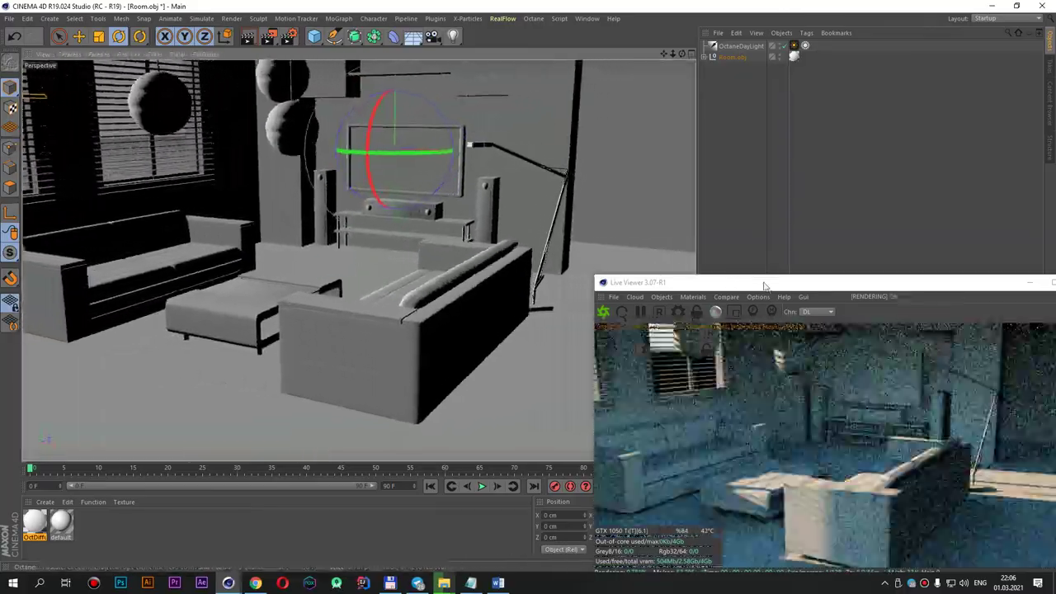
left_click_drag(766, 286, 490, 204)
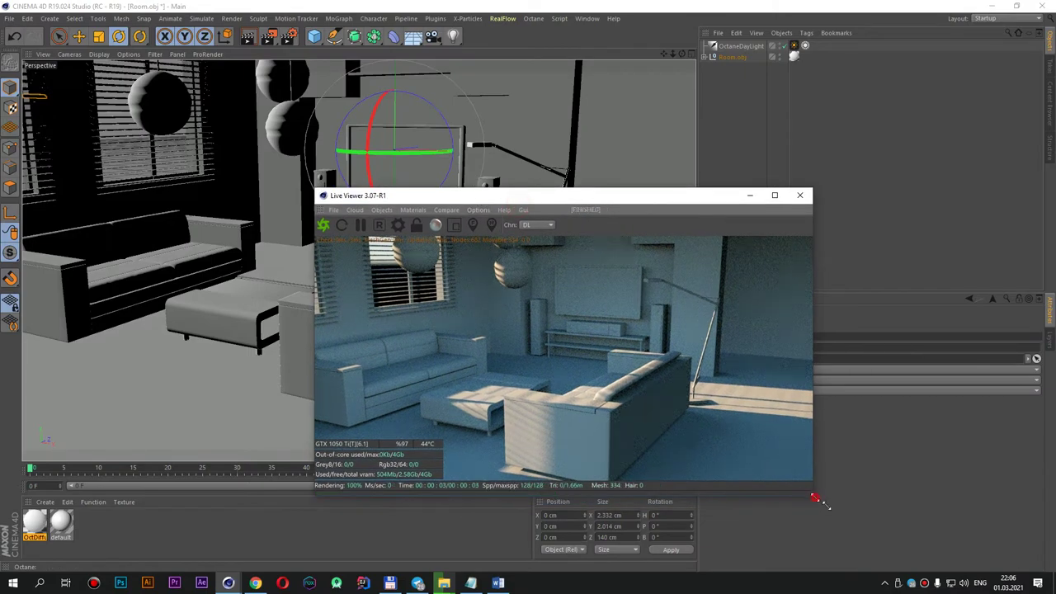
left_click_drag(816, 499, 930, 532)
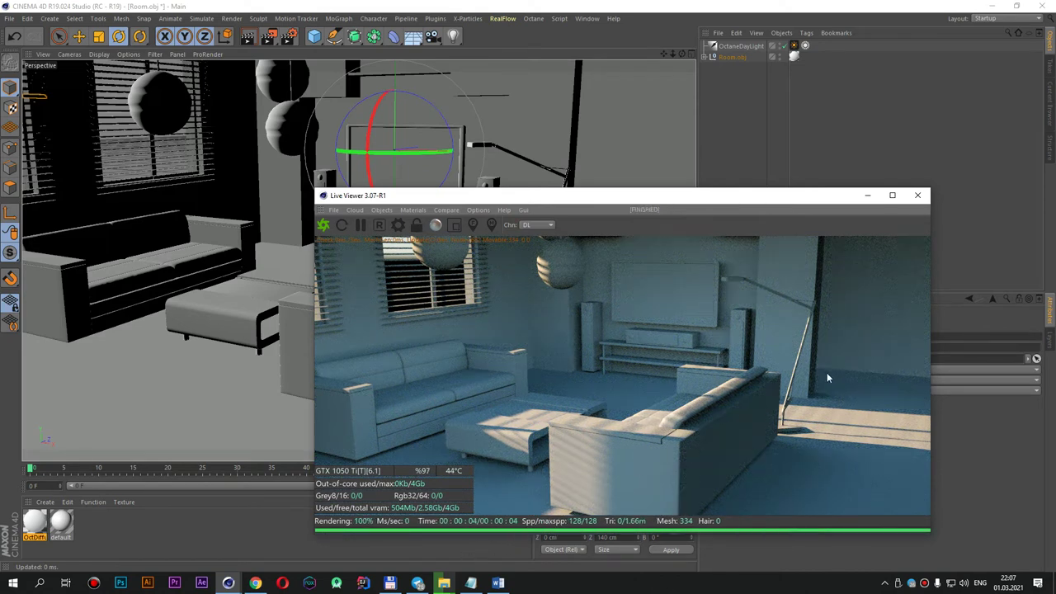
Step: Switch the Octane kernel from Directlighting to PMC with 125 max samples, then close the settings
left_click(398, 225)
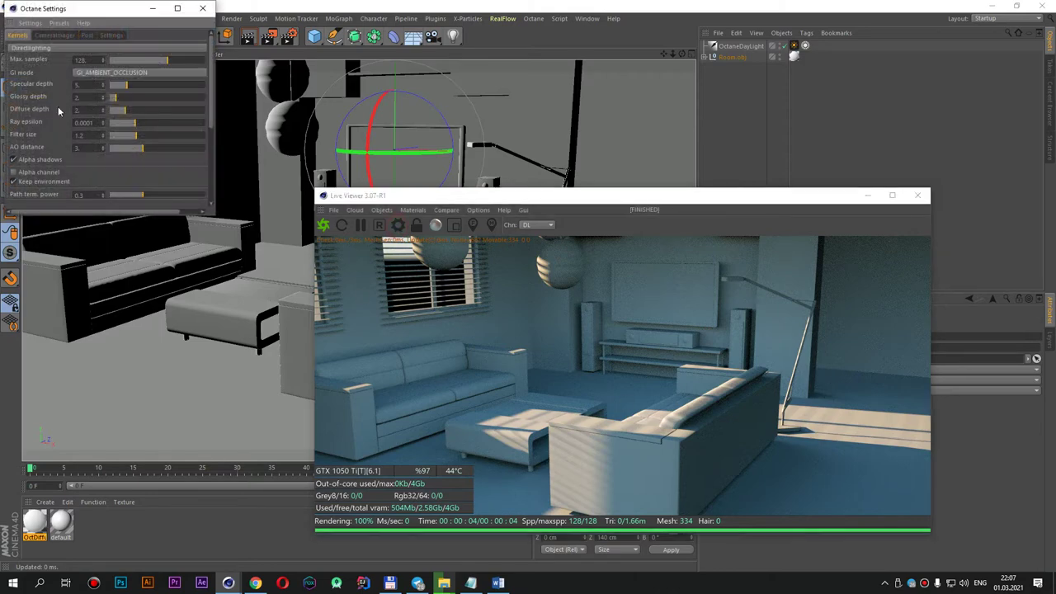
left_click(77, 50)
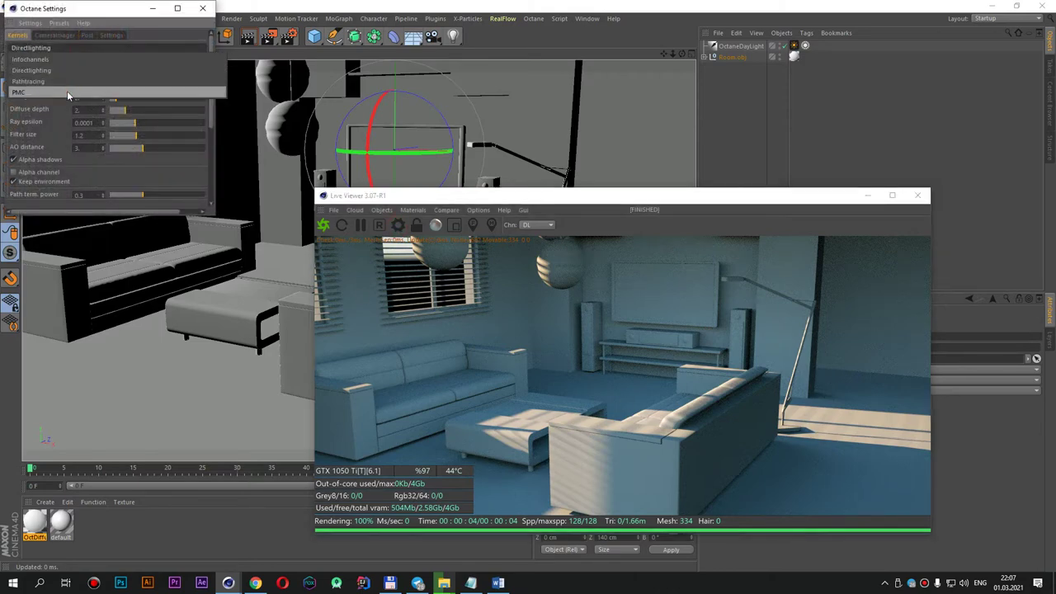
left_click(67, 91)
type("125")
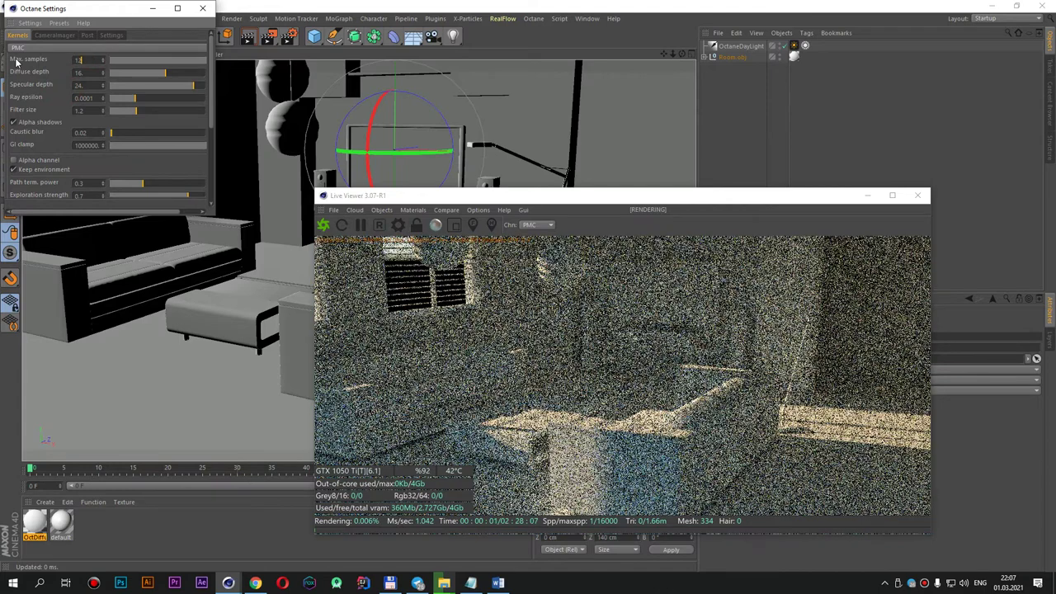
key("Return")
left_click(203, 8)
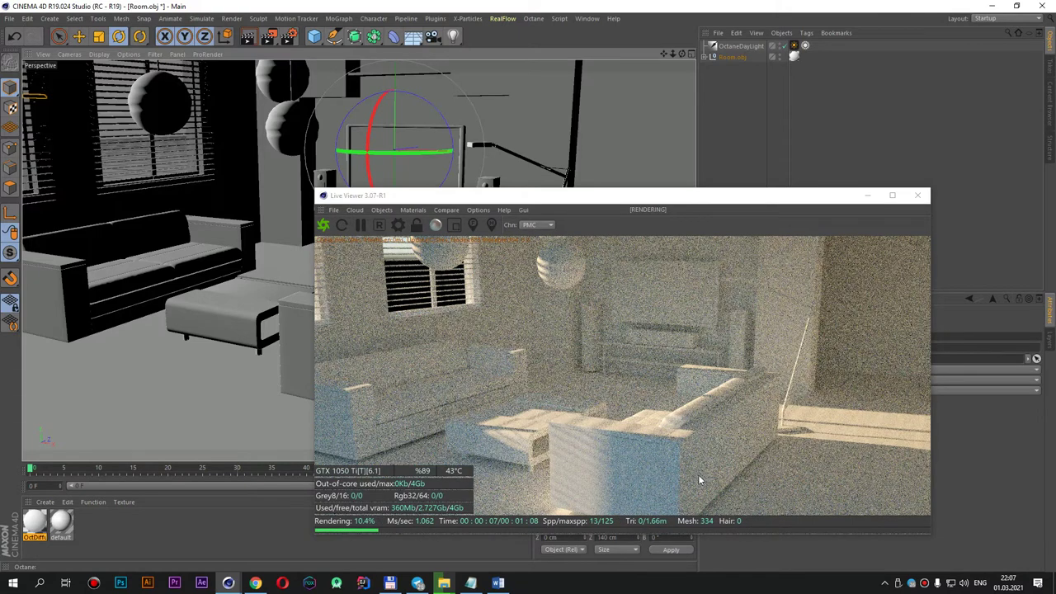
Step: Orbit to the sunlit room corner, let the PMC render reach 125/125 samples, then reopen Octane Settings
left_click_drag(552, 215, 720, 256)
mouse_move(677, 165)
left_mouse_down("alt")
mouse_move(372, 198)
mouse_move(396, 215)
mouse_move(379, 165)
left_mouse_up("alt")
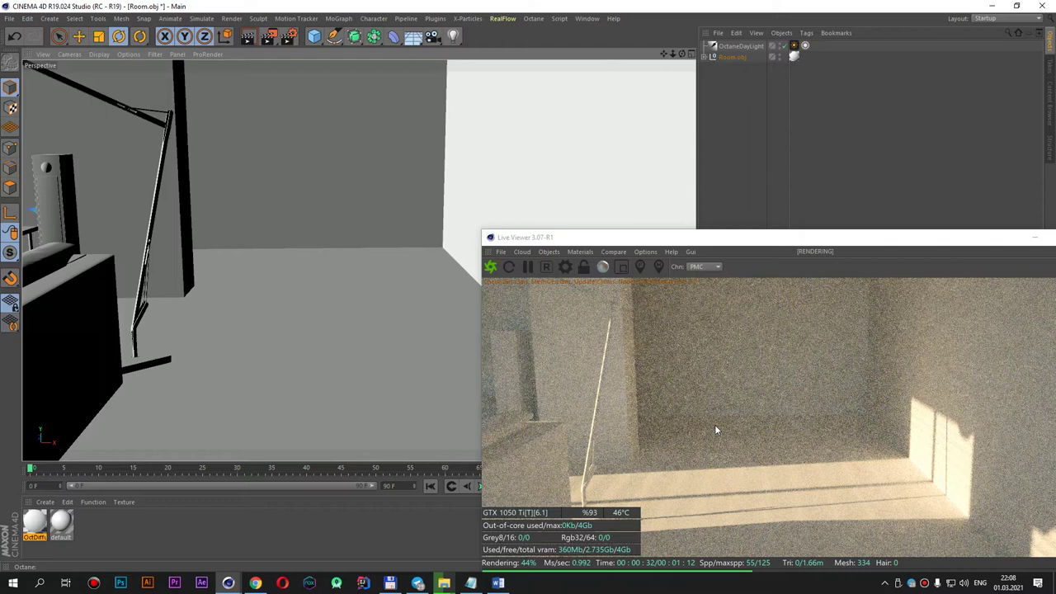
left_click(565, 266)
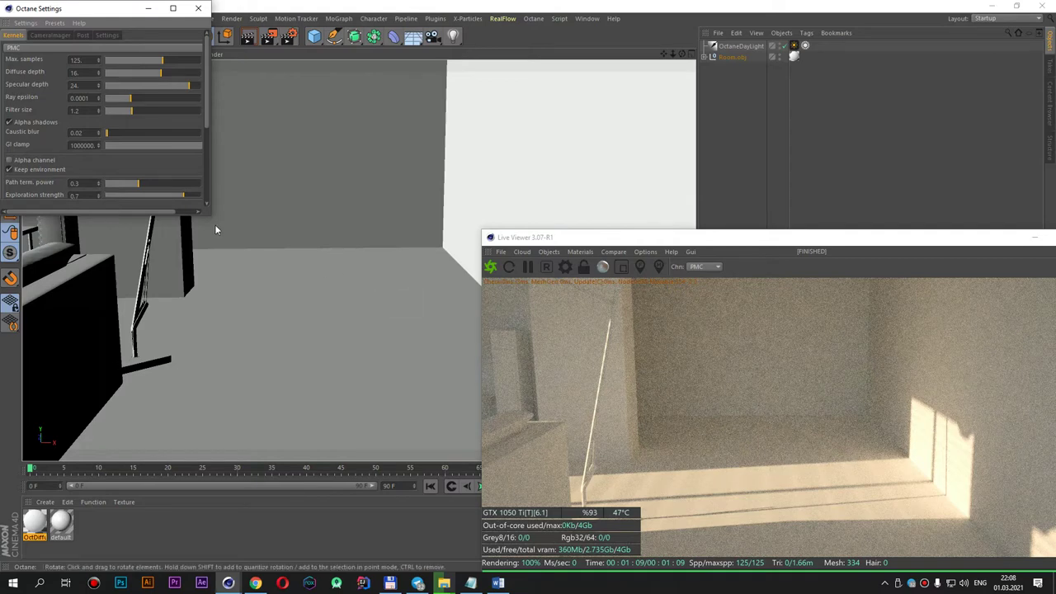
Step: Enlarge the Octane settings panel, then orbit the camera to a new room angle to restart the PMC render
left_click_drag(212, 217, 268, 291)
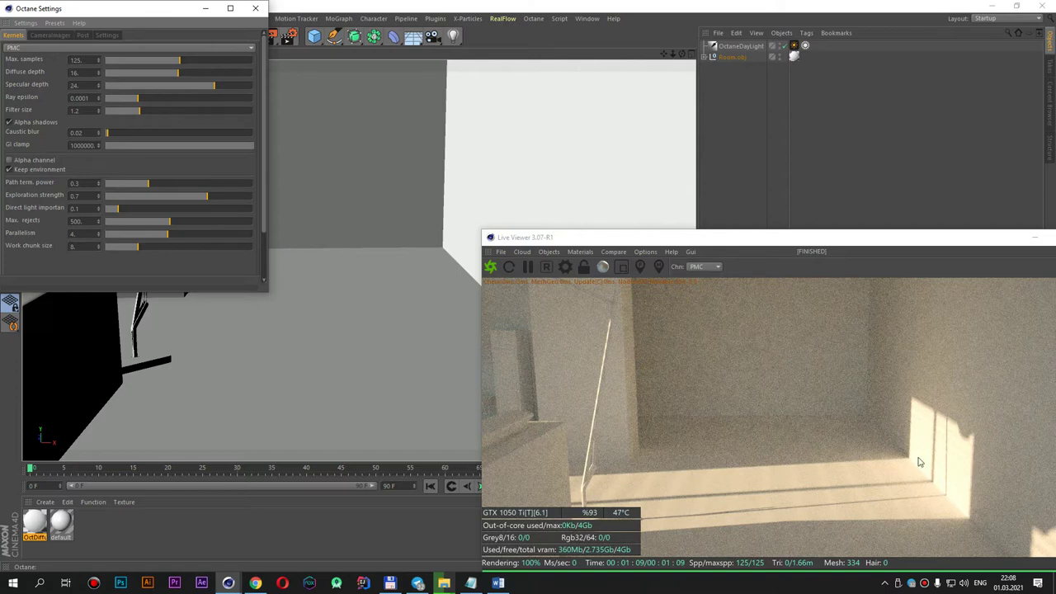
left_click(784, 302)
mouse_move(330, 212)
left_mouse_down("alt")
mouse_move(312, 233)
mouse_move(447, 223)
left_mouse_up("alt")
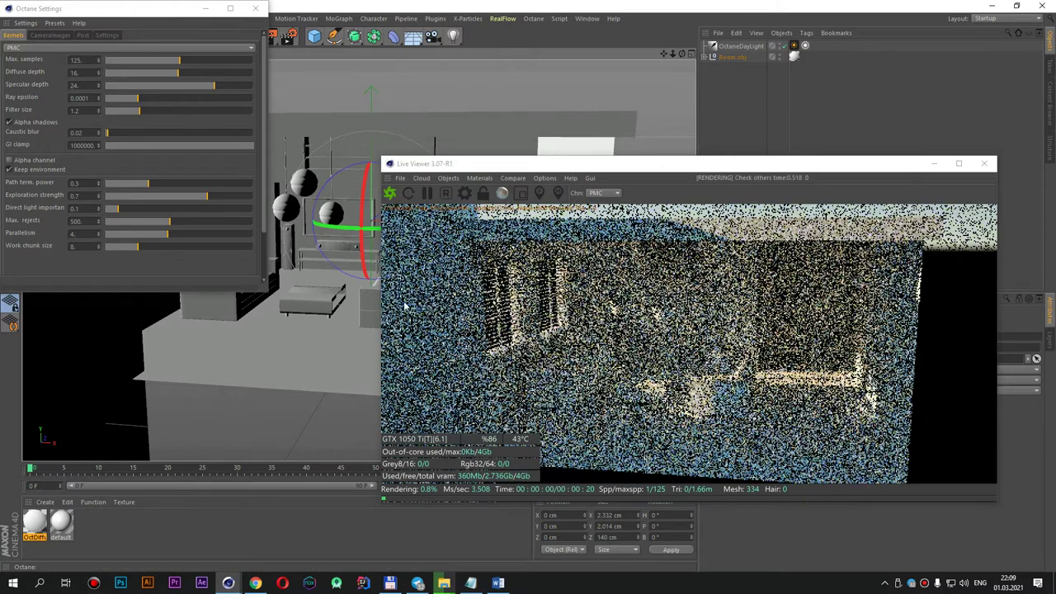
Step: Preview the Directlighting kernel and check GI modes, then return the kernel to PMC and close settings
left_click(89, 47)
left_click(83, 70)
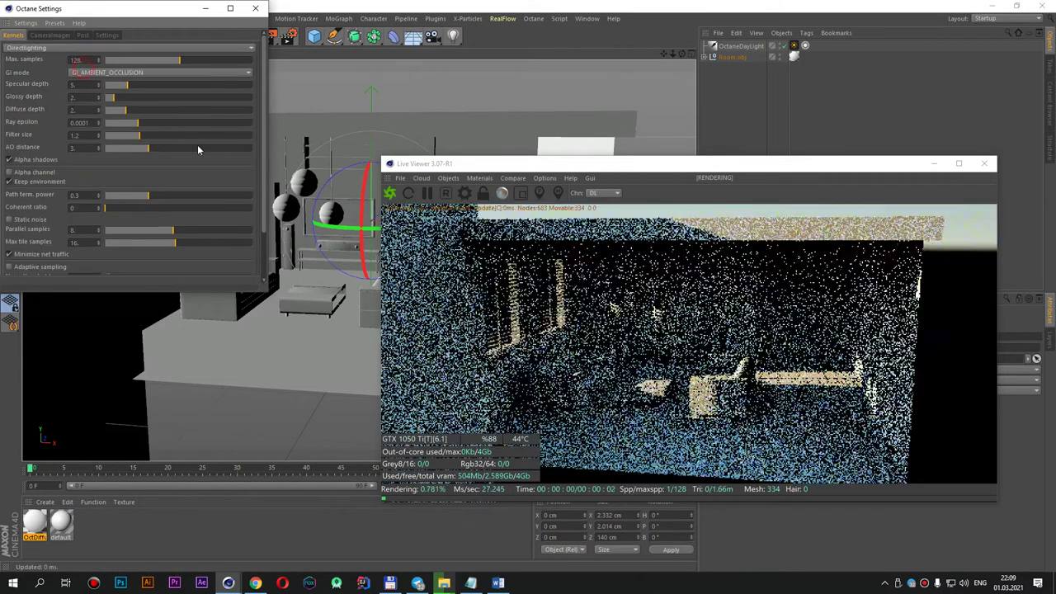
left_click(93, 72)
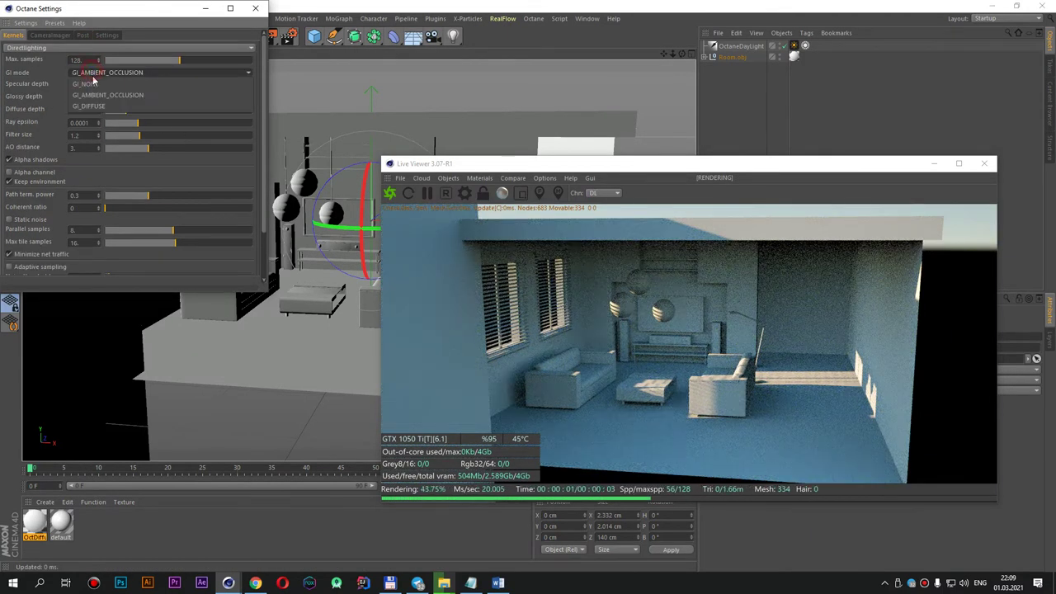
left_click(105, 76)
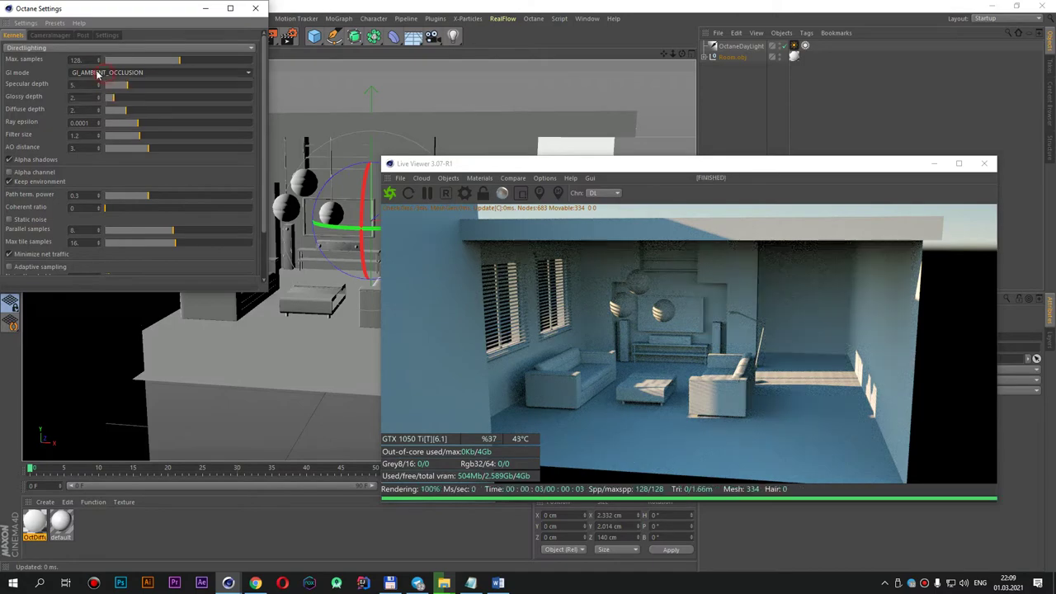
left_click(91, 48)
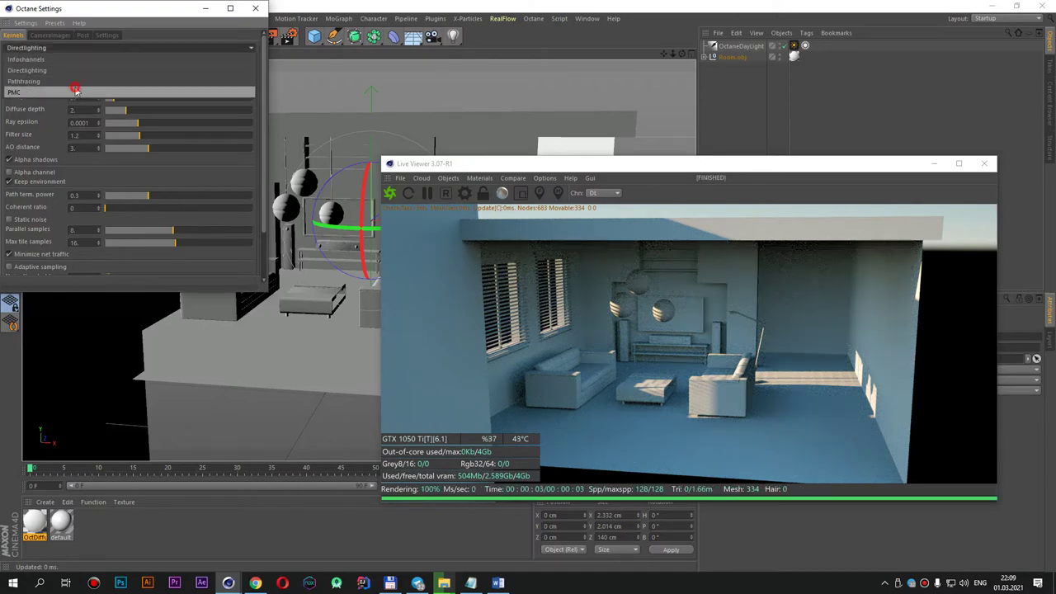
left_click(77, 93)
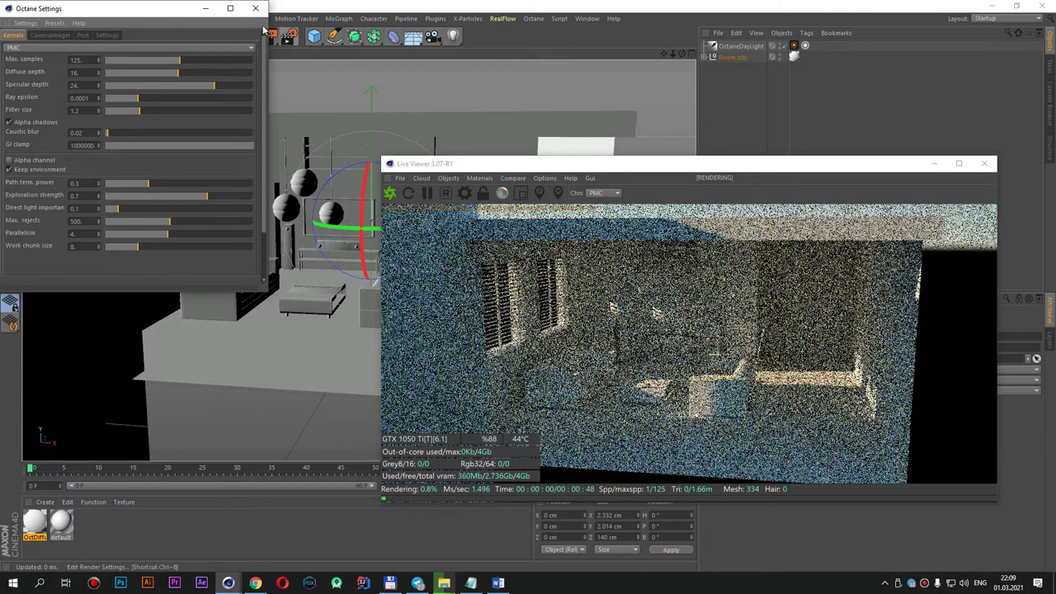
left_click(255, 8)
Step: Move the Live Viewer further left and briefly bring up, then close, the RENDER.txt notes
left_click_drag(622, 157, 504, 154)
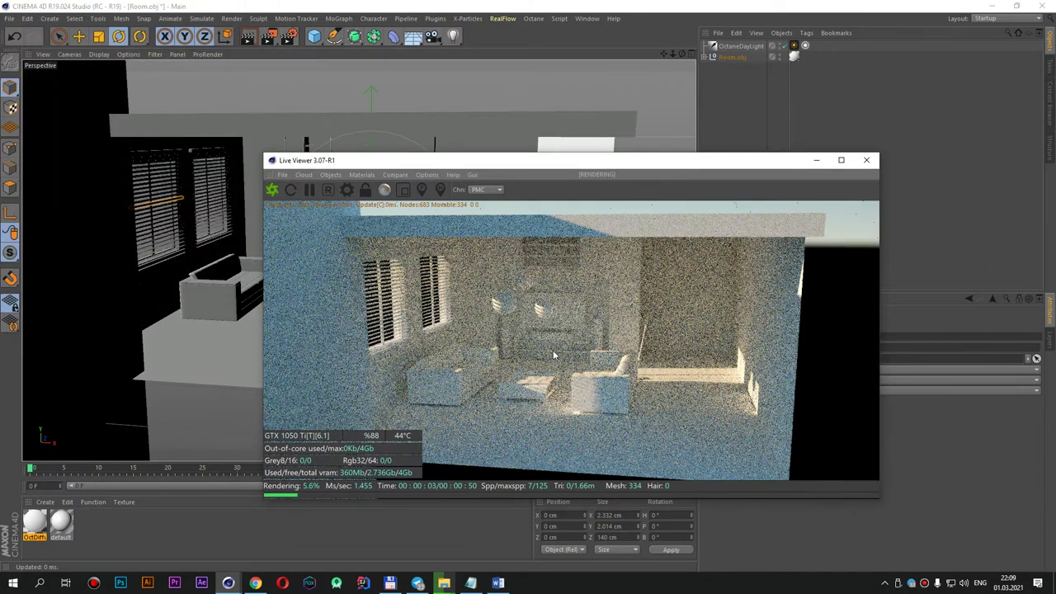
left_click(471, 583)
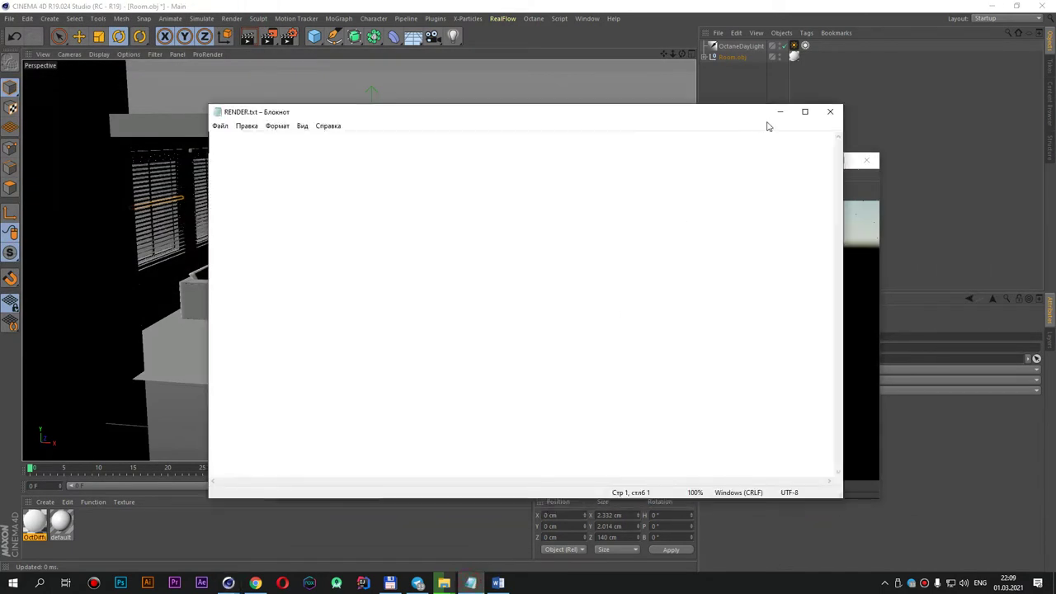
left_click(824, 113)
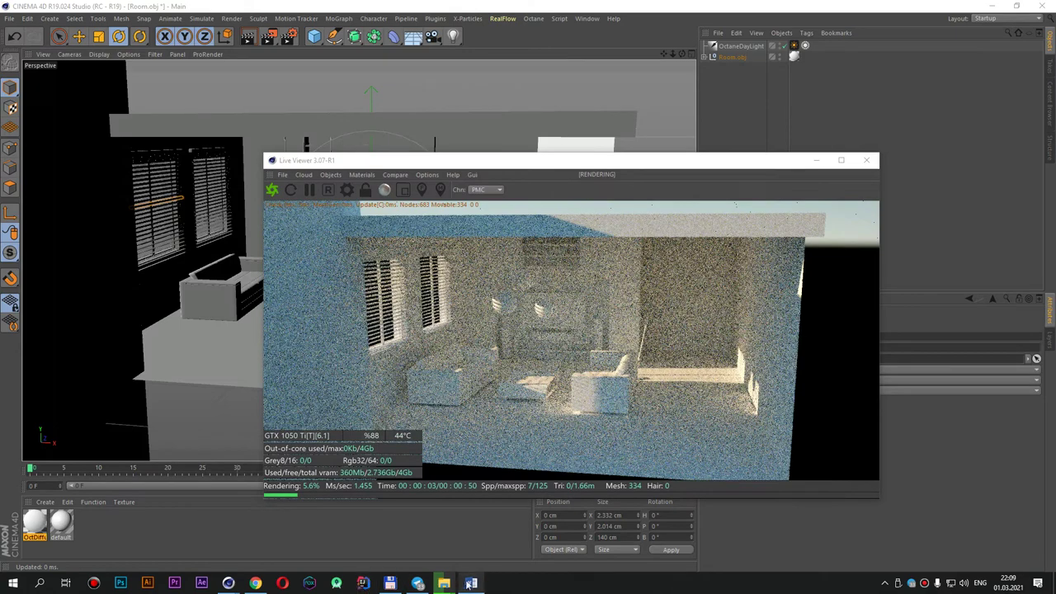
Step: In the Word outline, colour the phrase 'Cinema 4D dasturida render qilish,' red
left_click(471, 583)
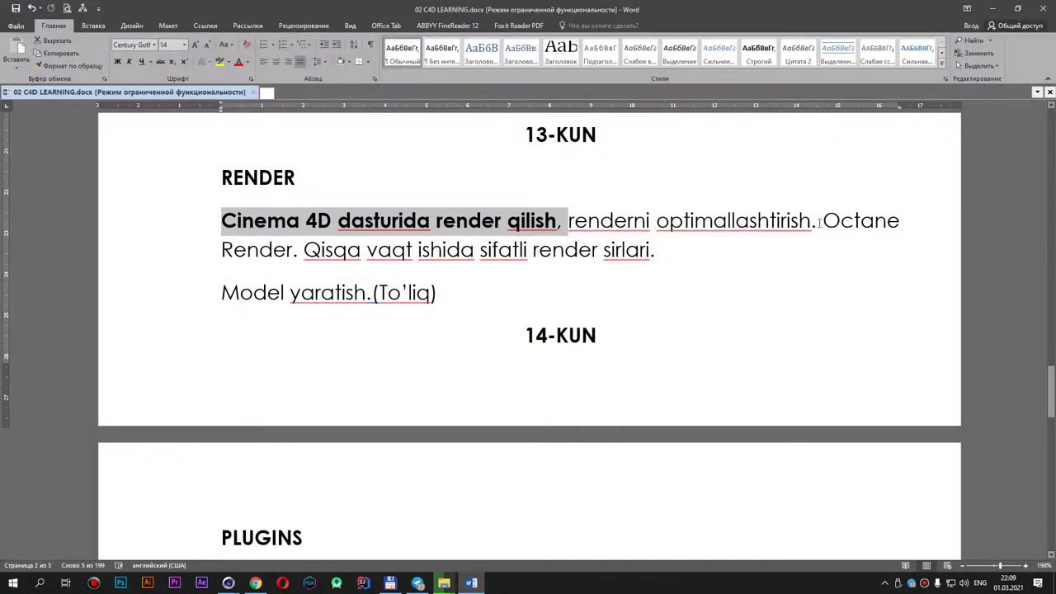
left_click_drag(819, 220, 276, 220)
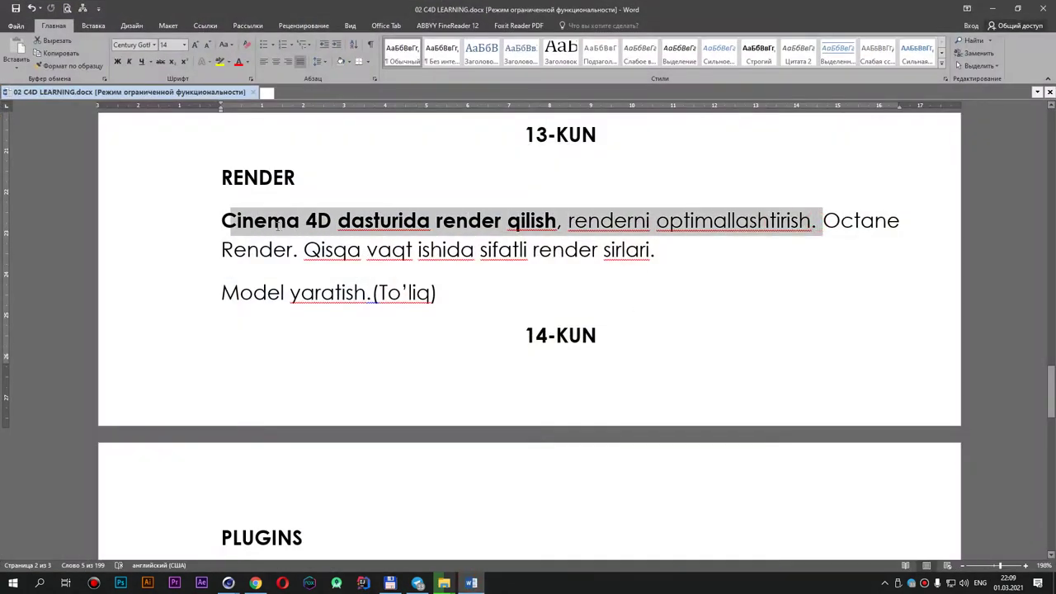
left_click(642, 229)
left_click(559, 220)
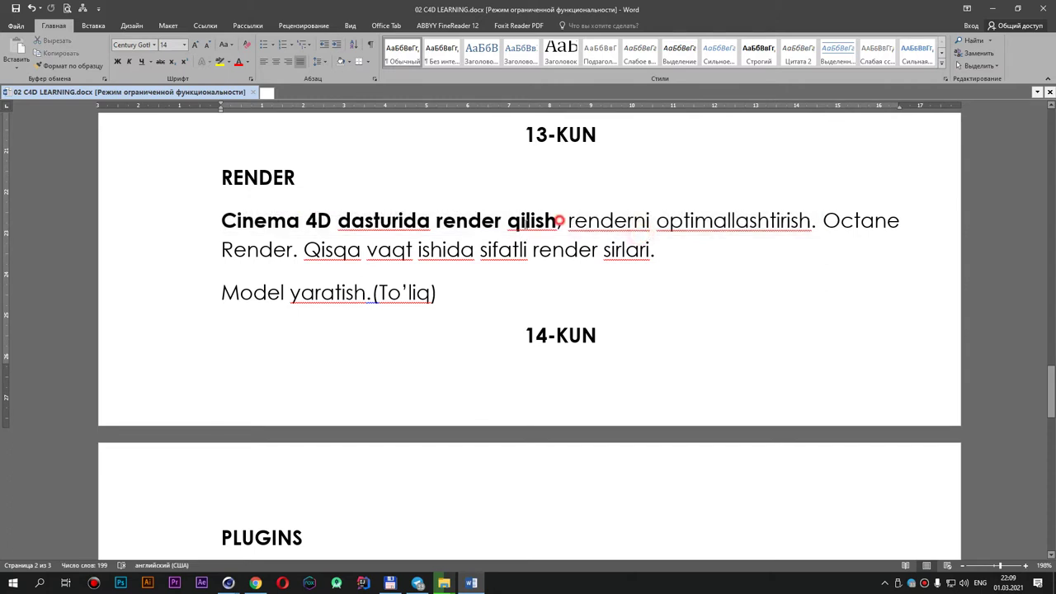
left_click_drag(560, 220, 221, 220)
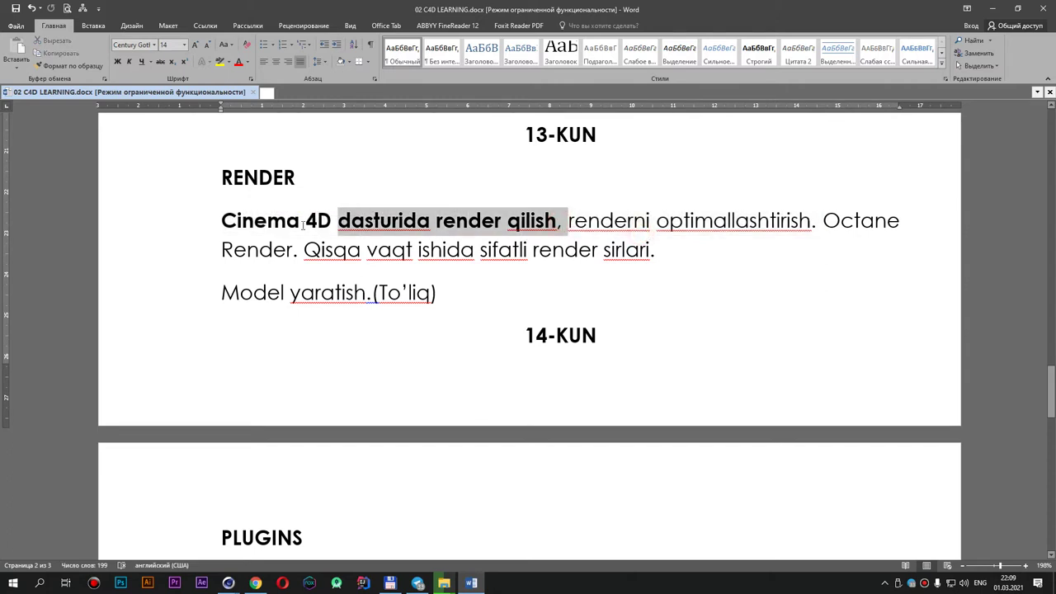
left_click(239, 62)
Step: Make 'renderni optimallashtirish.' red and bold and 'Octane Render.' bold, undoing an accidental keystroke
left_click(813, 222)
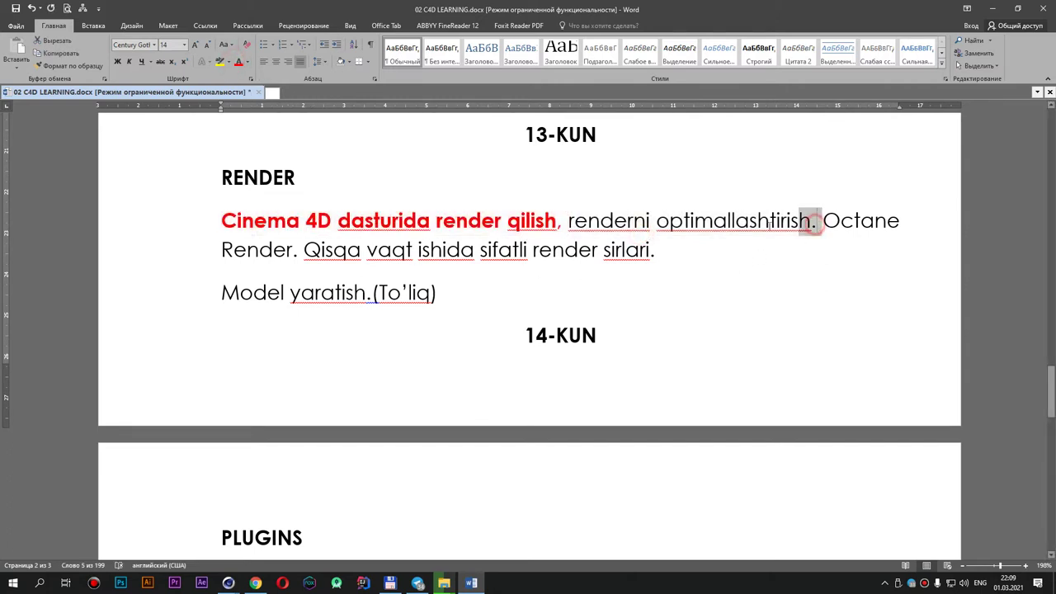
left_click_drag(813, 223, 620, 221)
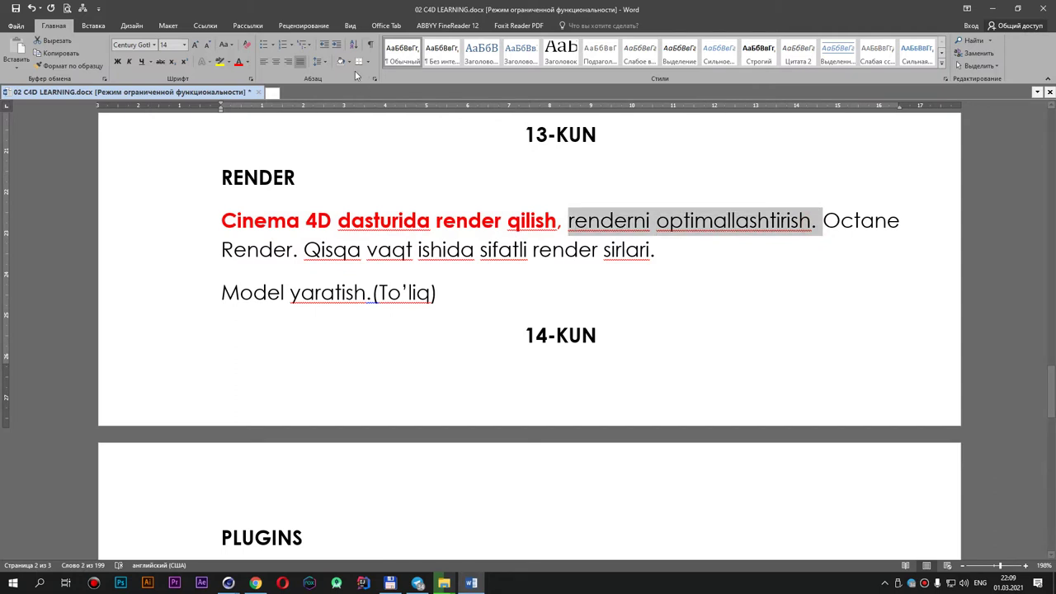
left_click(239, 62)
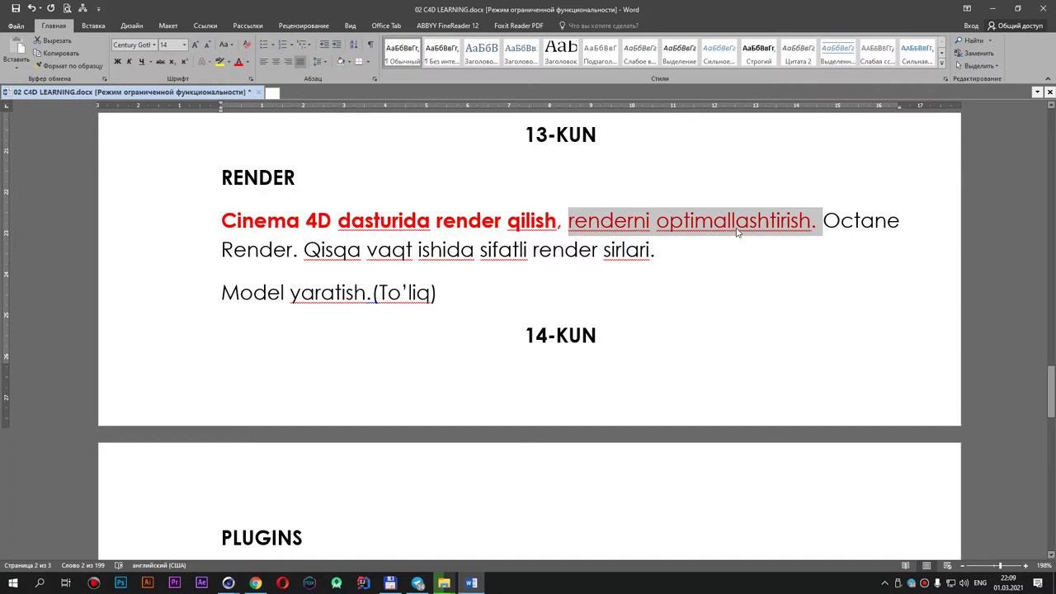
key("ctrl+b")
mouse_move(302, 250)
left_mouse_down()
mouse_move(286, 233)
mouse_move(840, 229)
left_mouse_up()
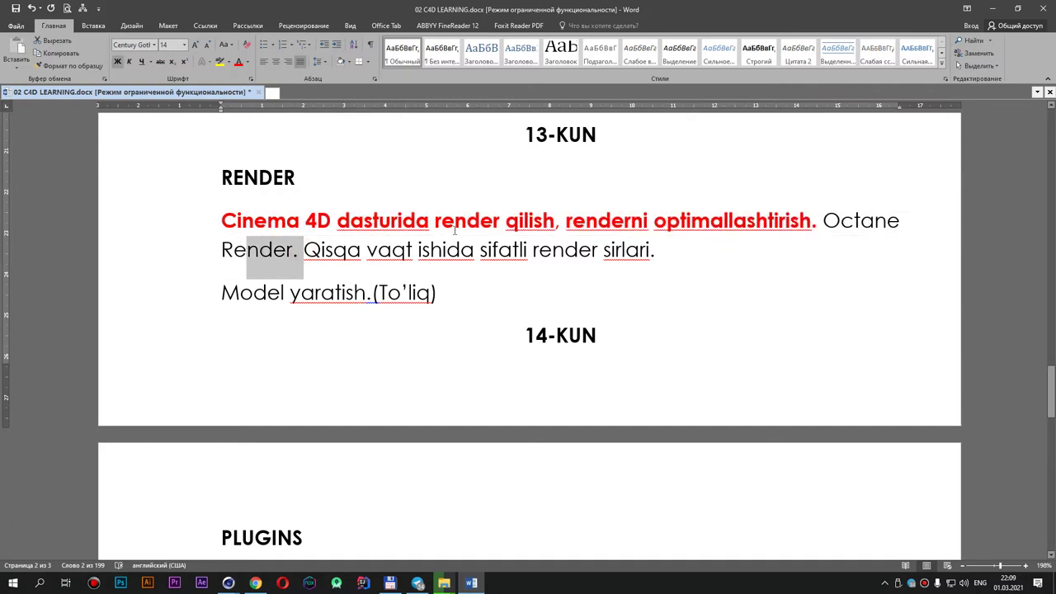
key("ctrl+b")
type("sQisq")
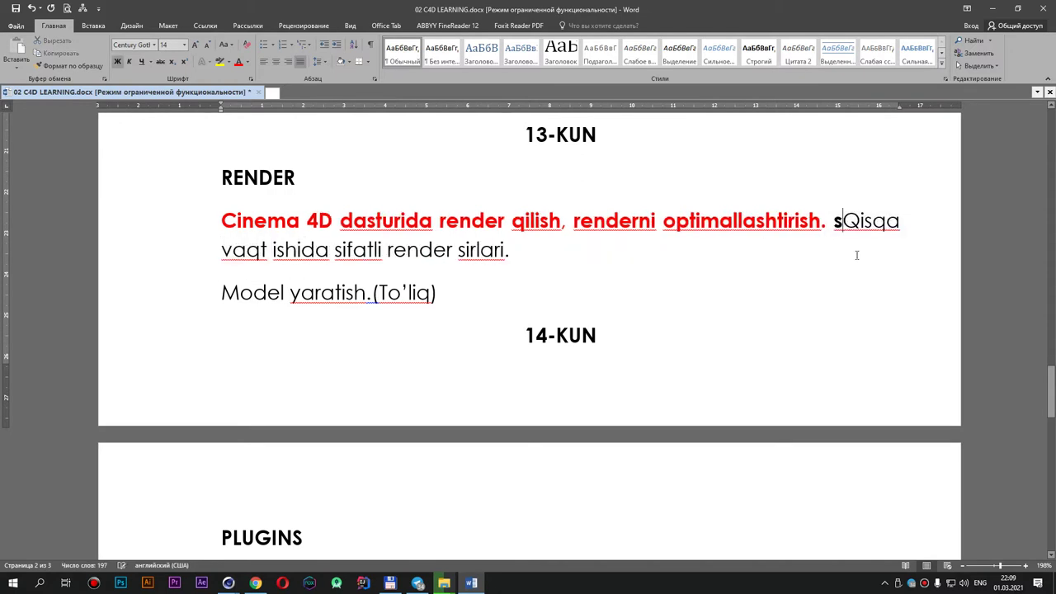
key("ctrl+z")
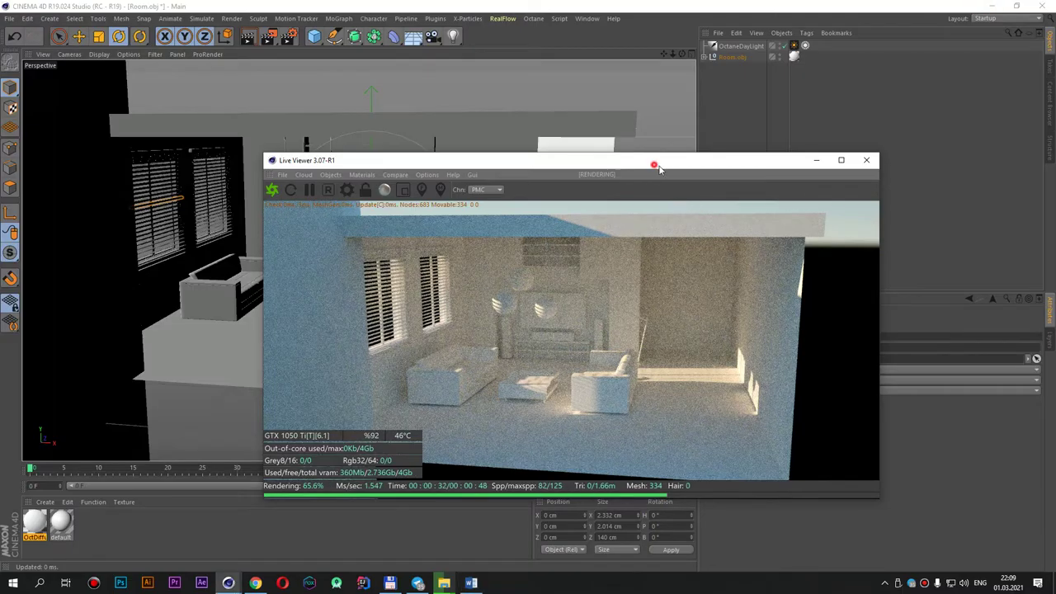
Step: Move the Live Viewer down-right and let the PMC room render climb toward completion
left_click_drag(659, 169, 707, 193)
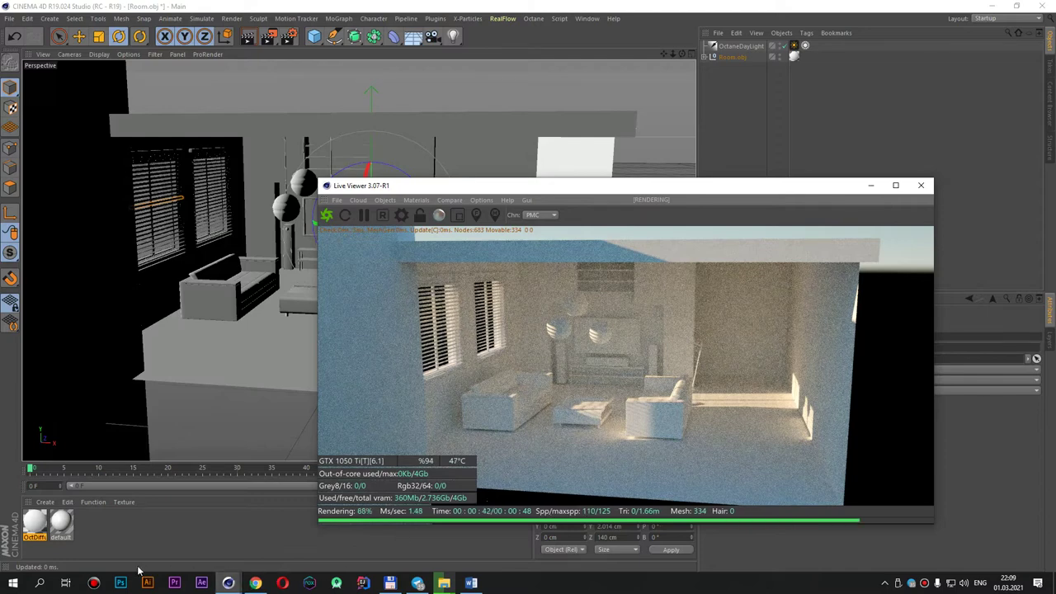
left_click(925, 583)
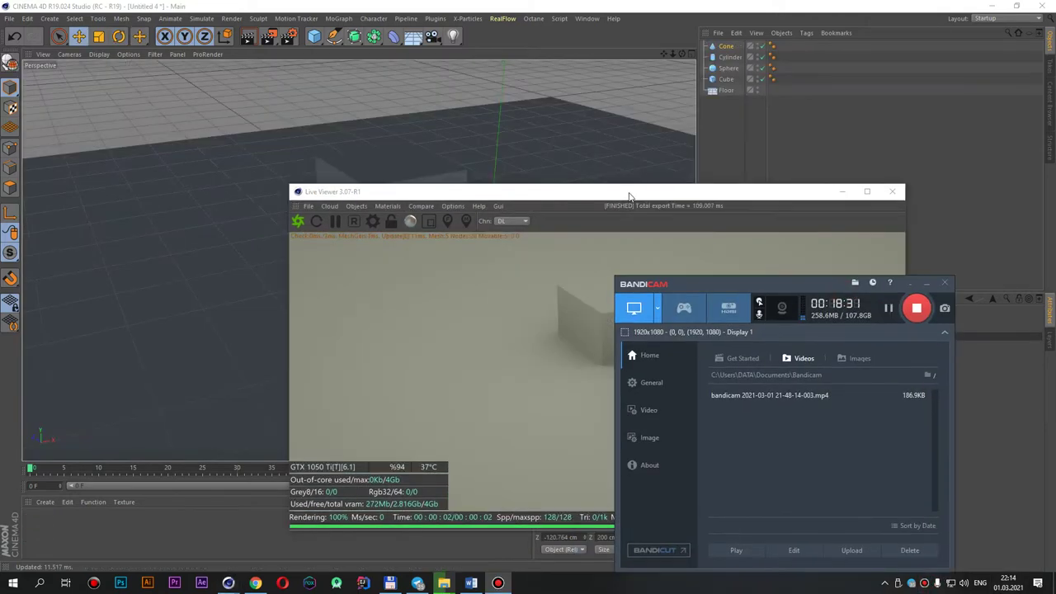
Step: Restart the Live Viewer render of the primitives scene and orbit to a new view of the shapes
left_click_drag(641, 180, 672, 163)
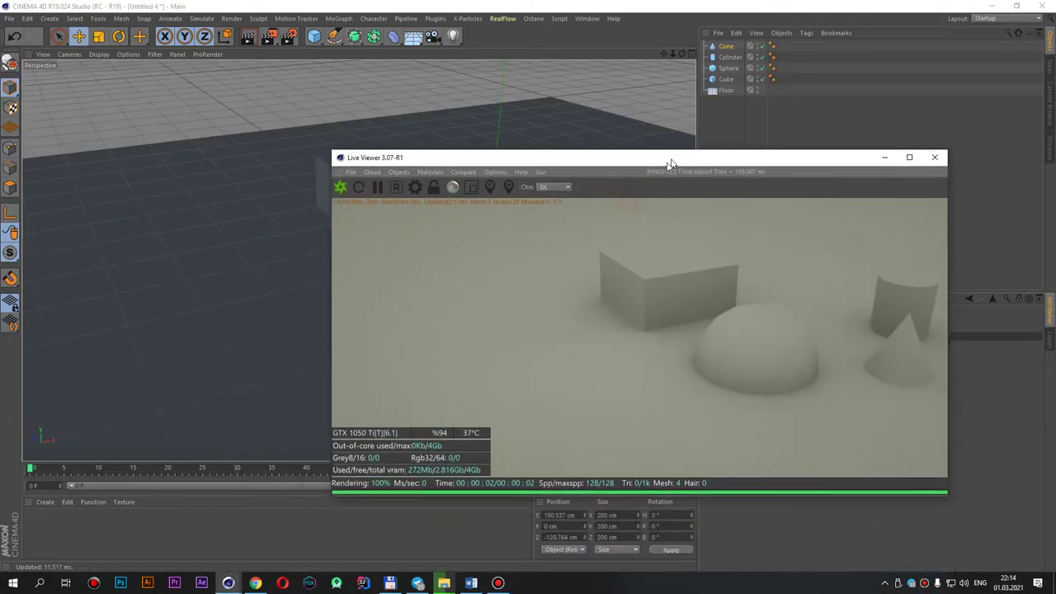
left_click(341, 190)
left_click(341, 189)
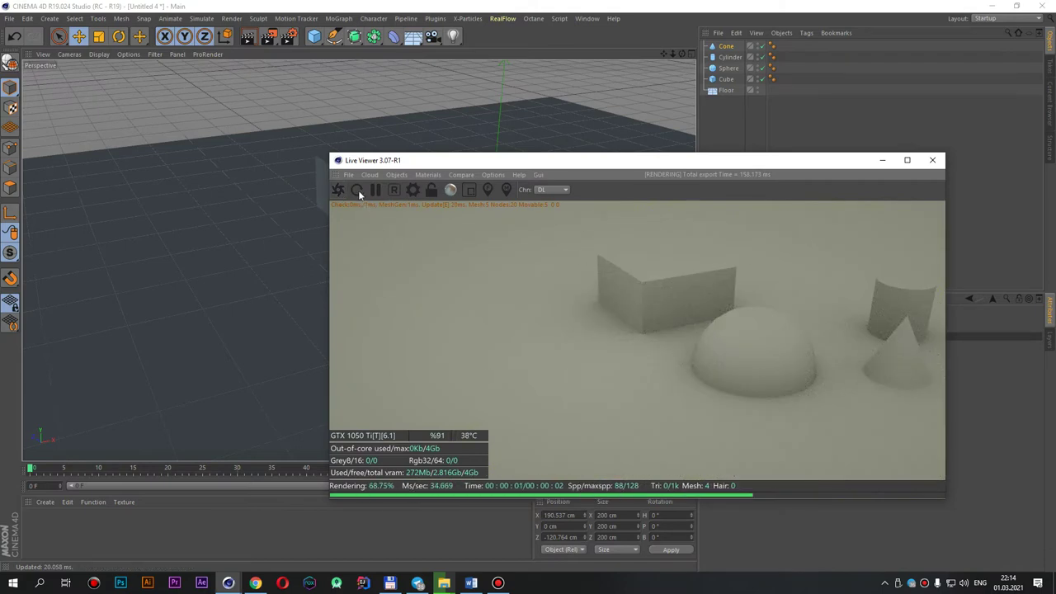
left_click(338, 190)
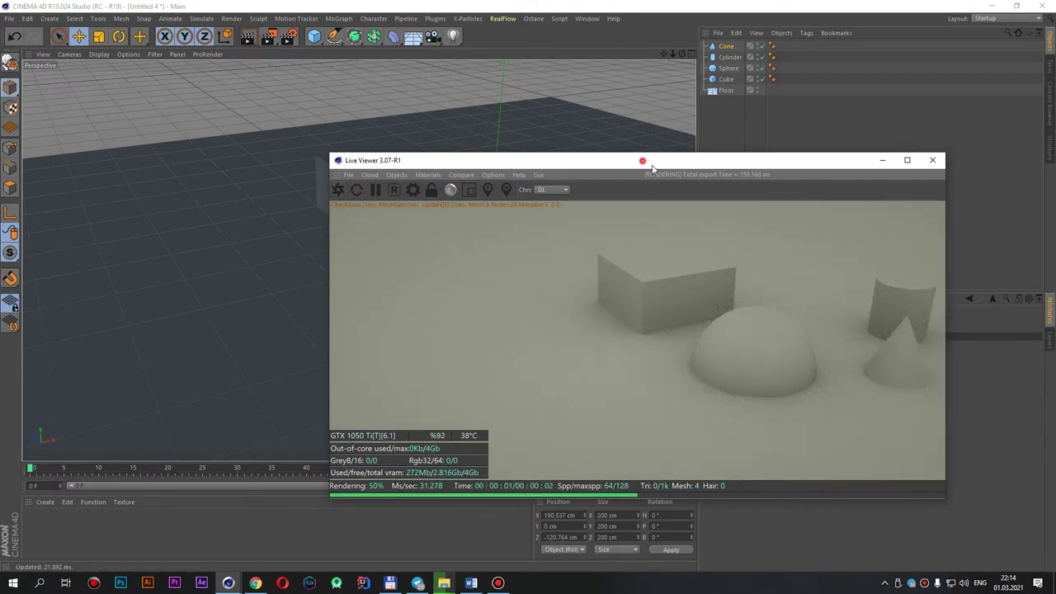
left_click_drag(646, 160, 717, 180)
scroll(320, 198, "down", 5)
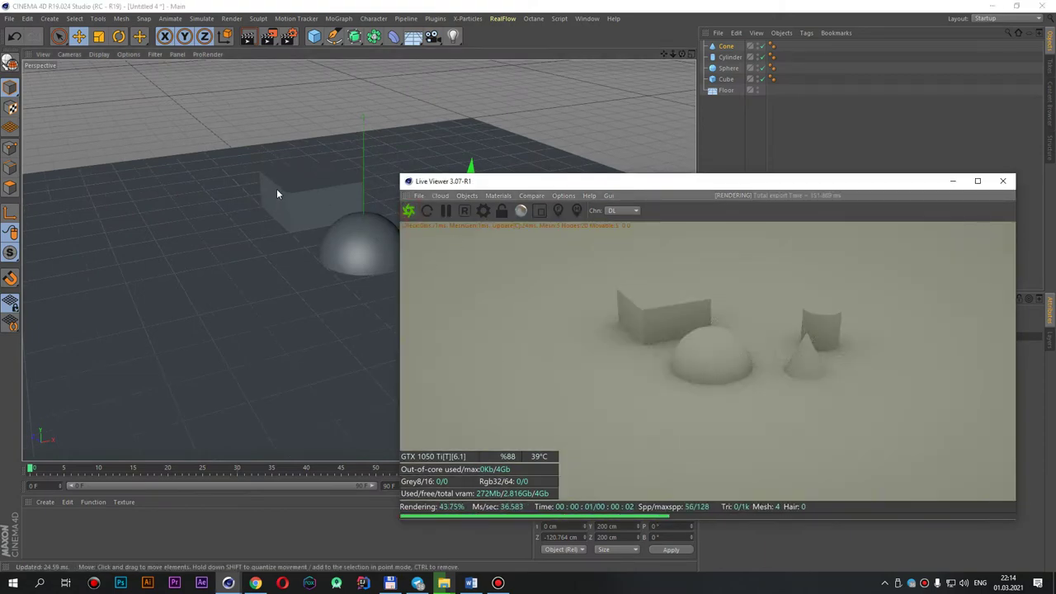
left_click_drag(277, 188, 353, 197, "alt")
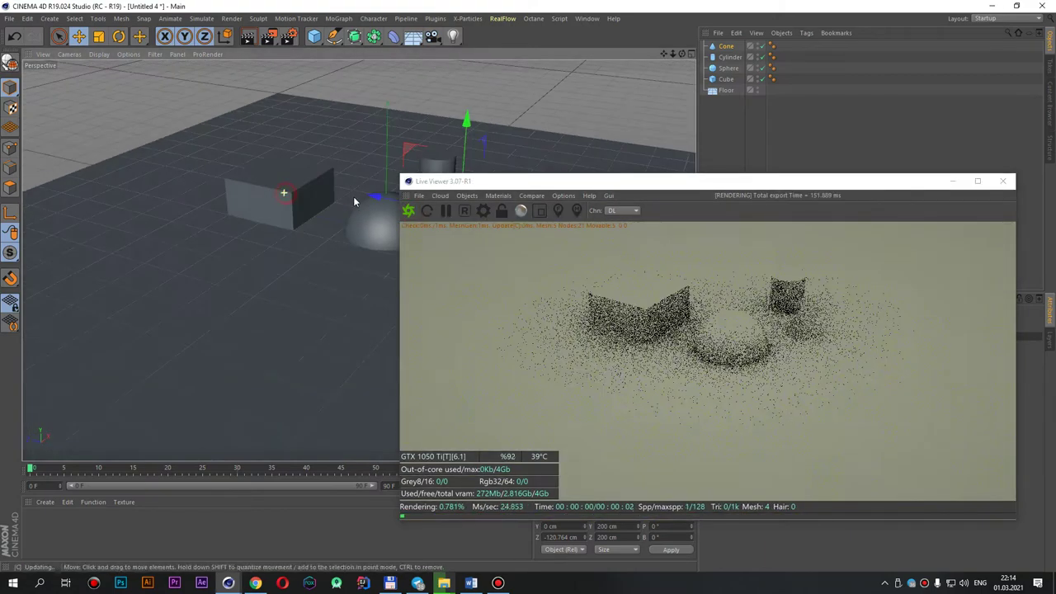
left_click_drag(287, 203, 387, 165, "alt")
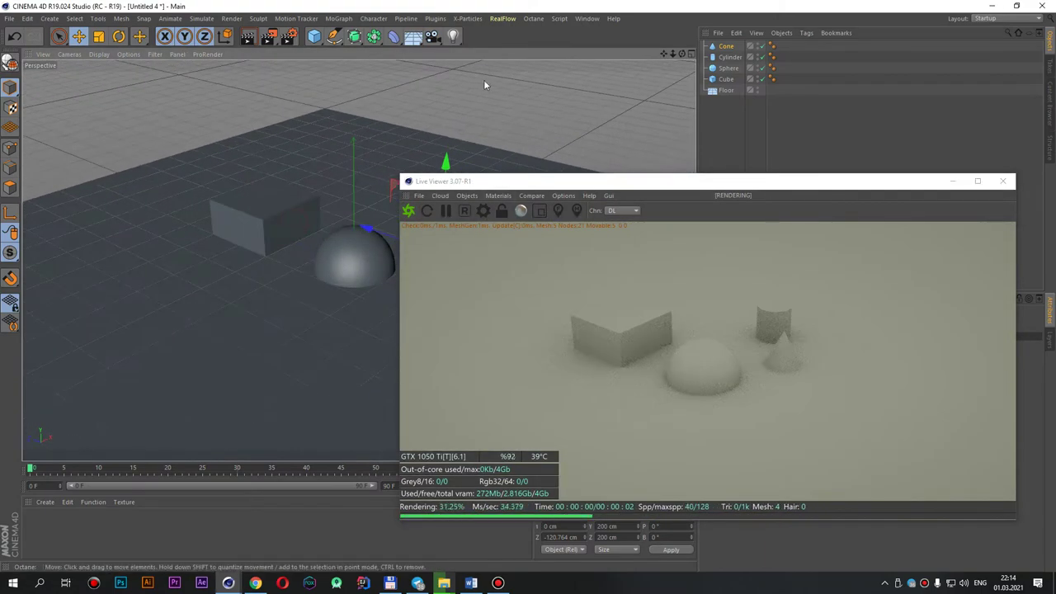
left_click(441, 196)
left_click_drag(533, 185, 538, 147)
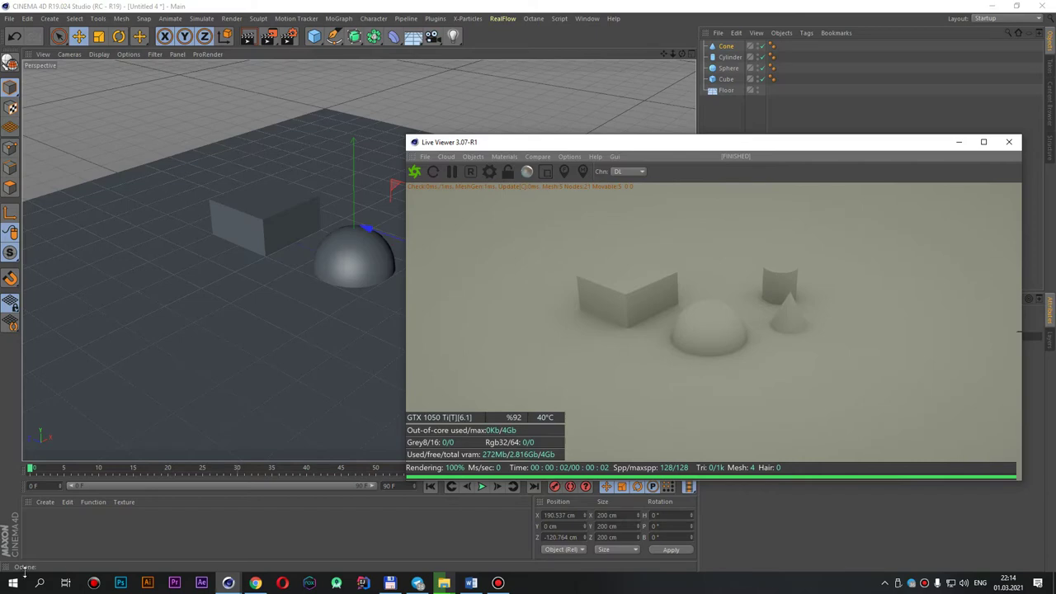
Step: Create a new material named Mat and open its Color settings in the Material Editor
double_click(52, 536)
double_click(36, 525)
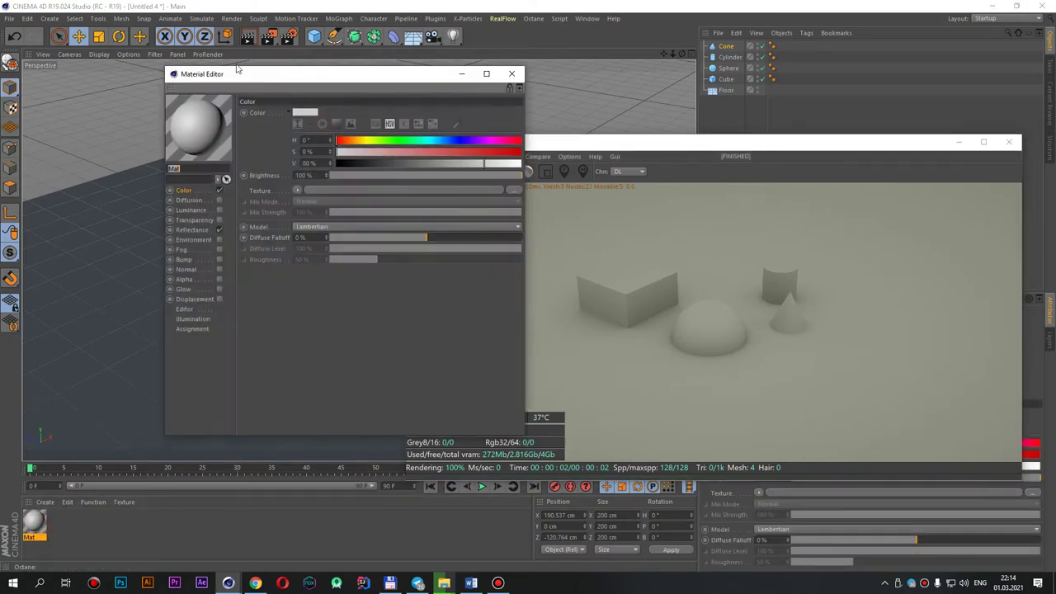
left_click(203, 191)
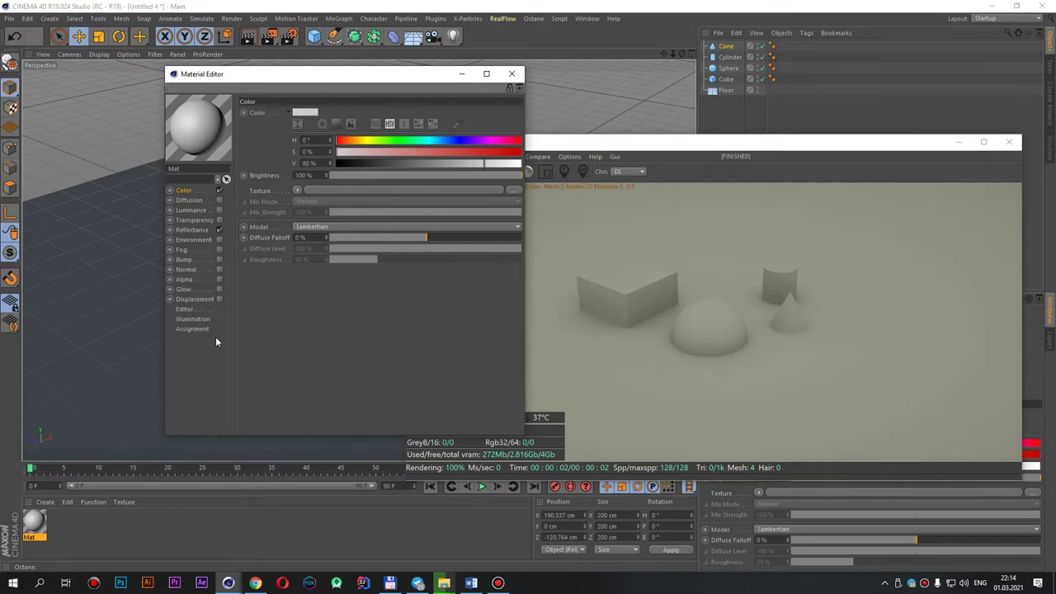
Step: Set the Mat material's colour to bright green, H 126 S 100
left_click(401, 140)
left_click(518, 152)
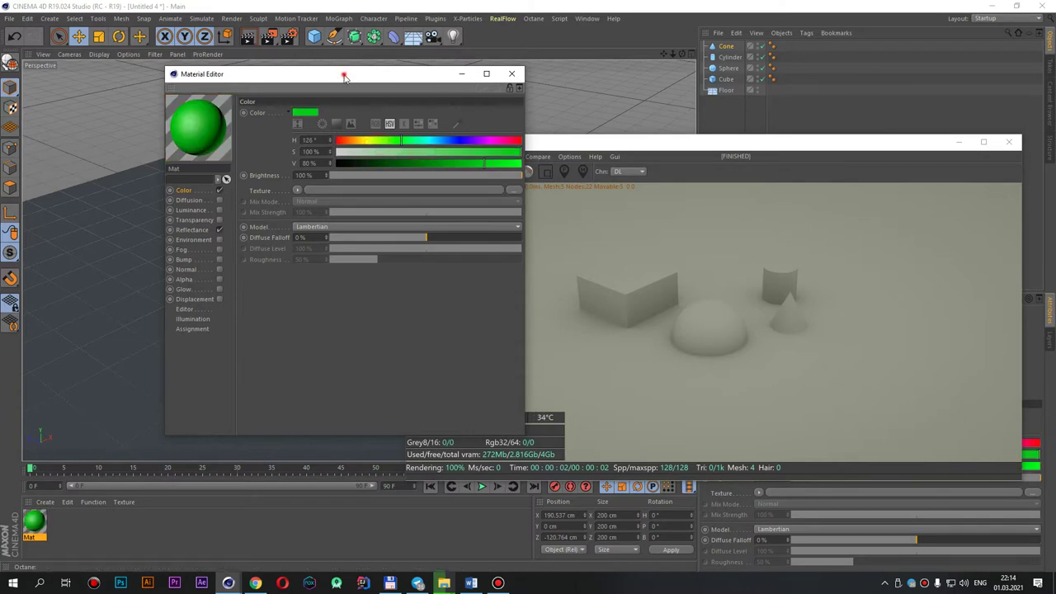
left_click_drag(342, 74, 446, 316)
Step: Drop the green material on the sphere, close the editor, then remove the assignment again
left_click_drag(372, 276, 374, 279)
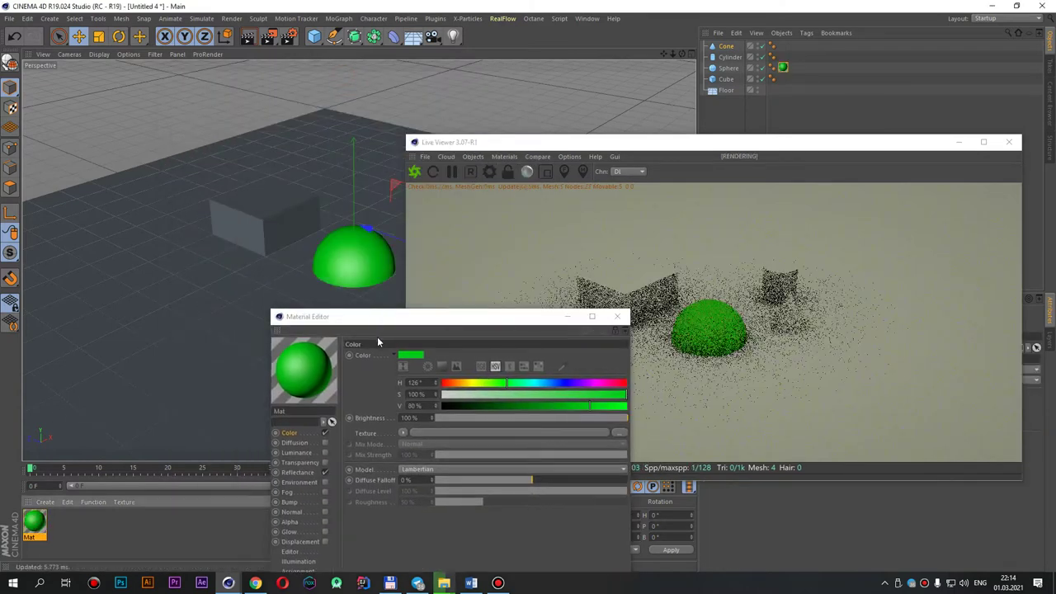
mouse_move(410, 319)
left_mouse_down()
mouse_move(185, 217)
mouse_move(187, 206)
left_mouse_up()
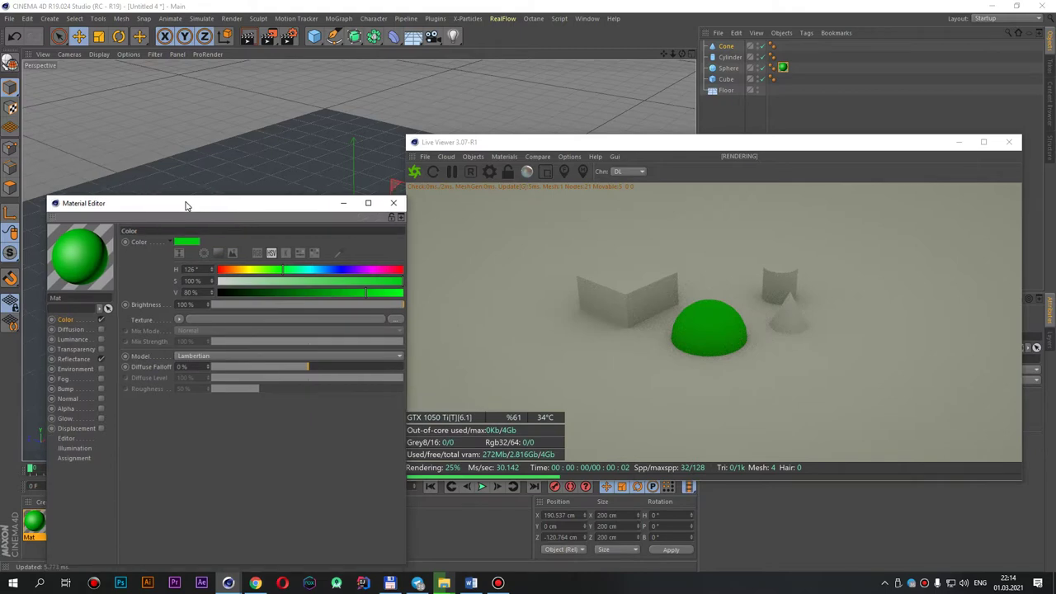
left_click(394, 203)
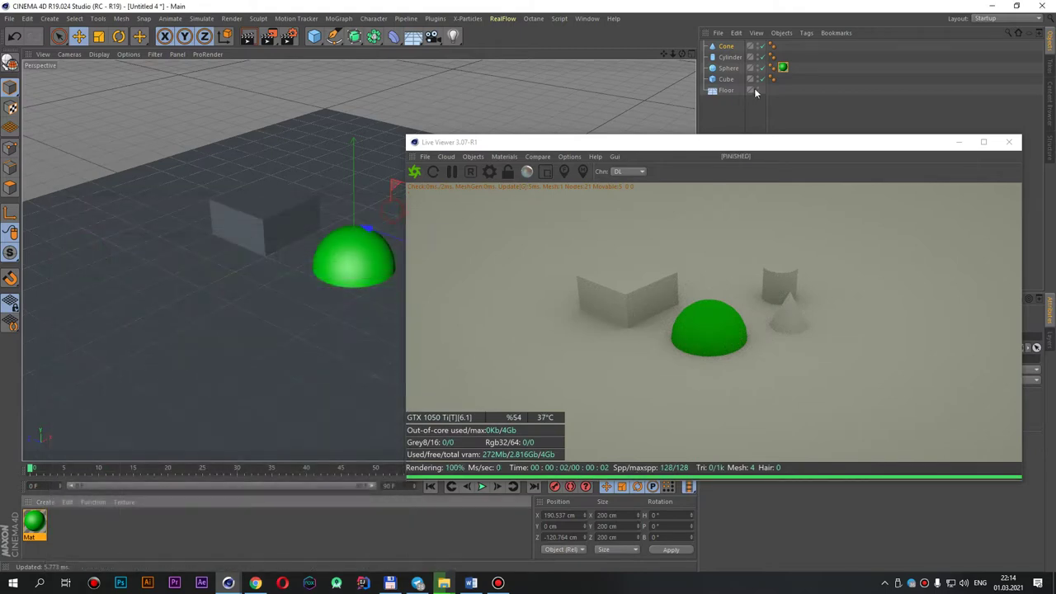
left_click(782, 67)
key("Delete")
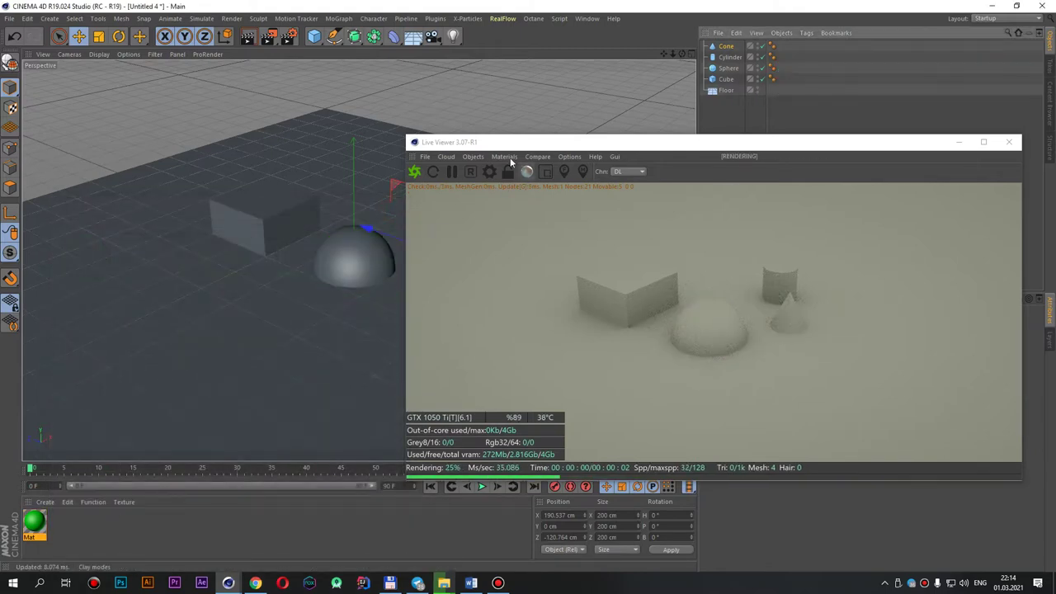
Step: Add an Octane Camera from the Live Viewer's Objects menu, then delete it
left_click(426, 157)
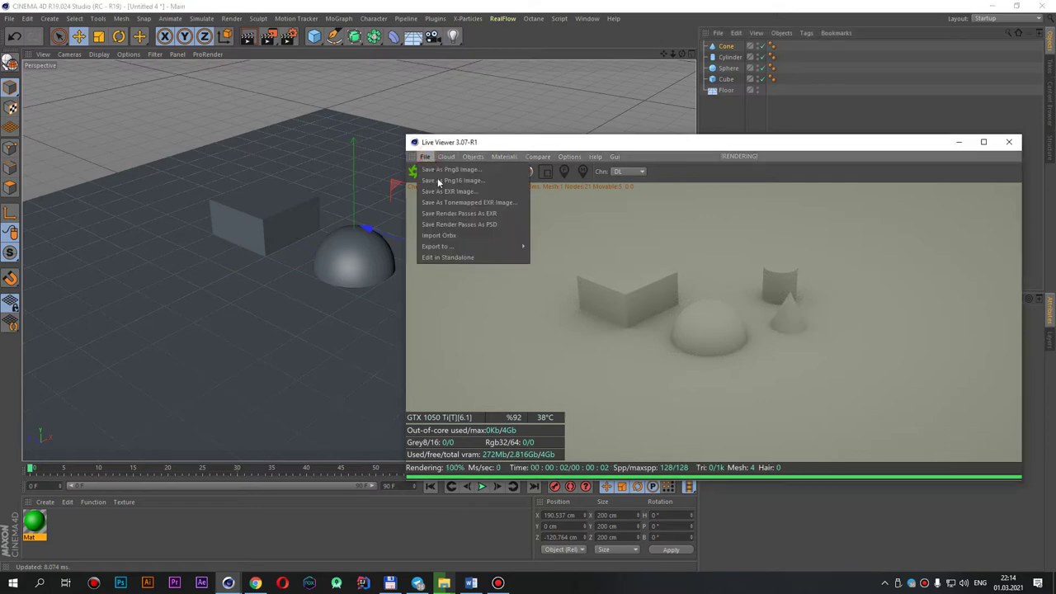
left_click(445, 157)
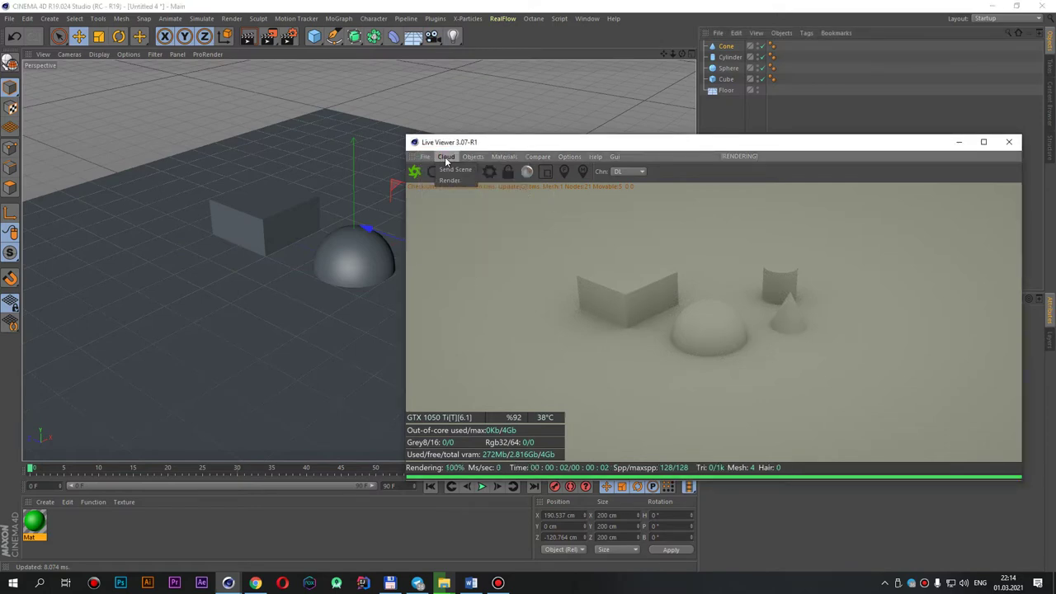
left_click(471, 157)
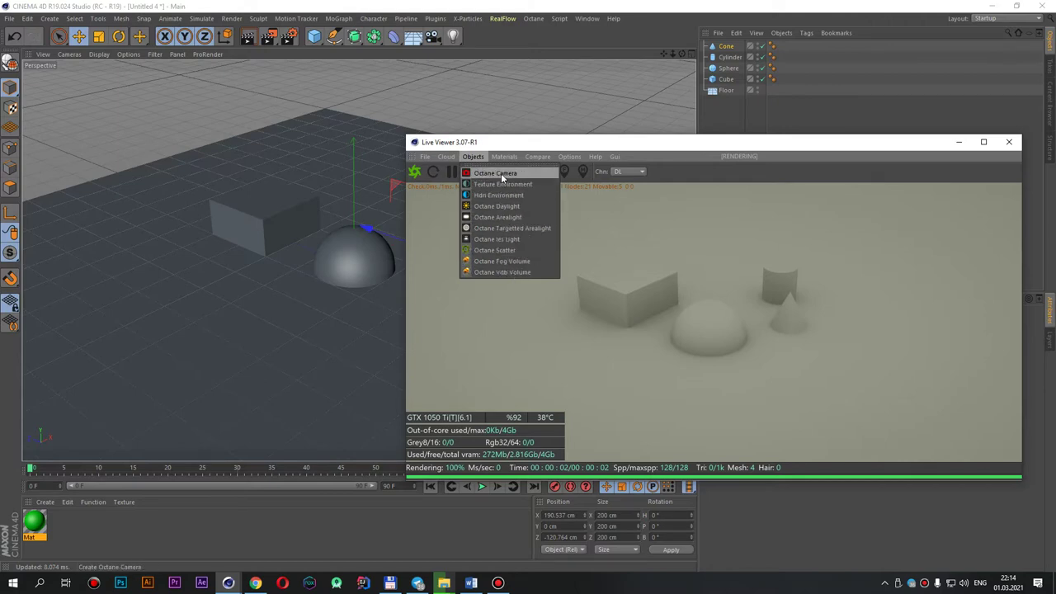
left_click(502, 174)
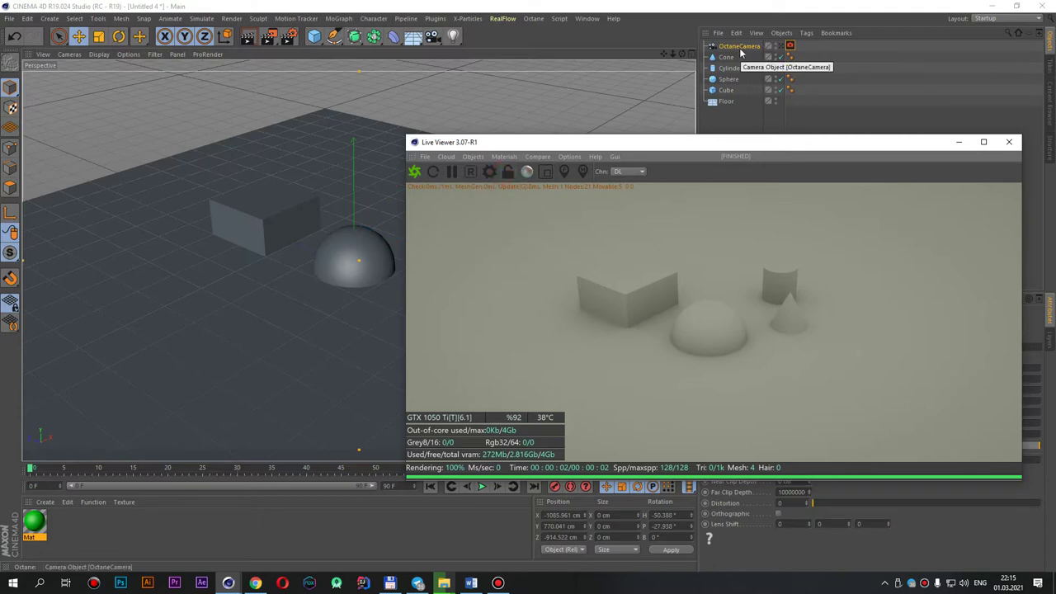
left_click(740, 52)
key("Delete")
Step: Add a standard Camera and attach an OctaneCameraTag to it
left_click(433, 35)
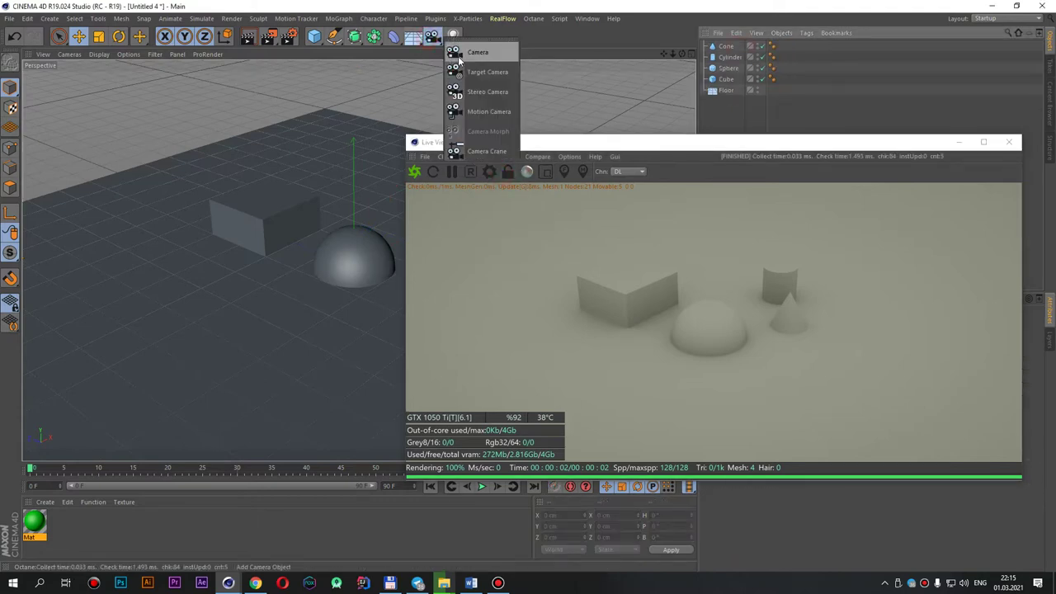
left_click(471, 52)
right_click(730, 47)
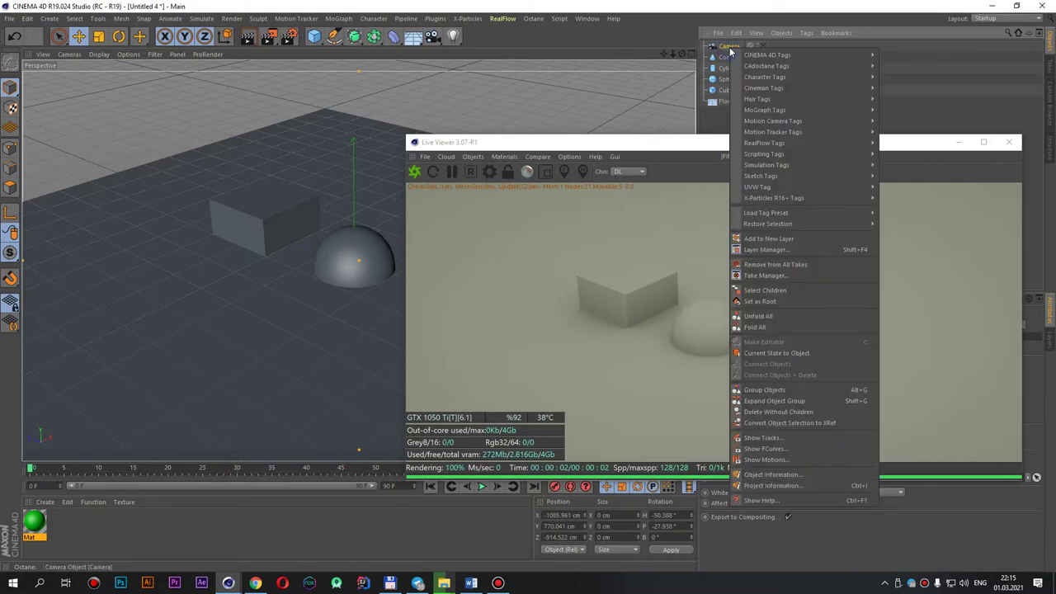
mouse_move(767, 66)
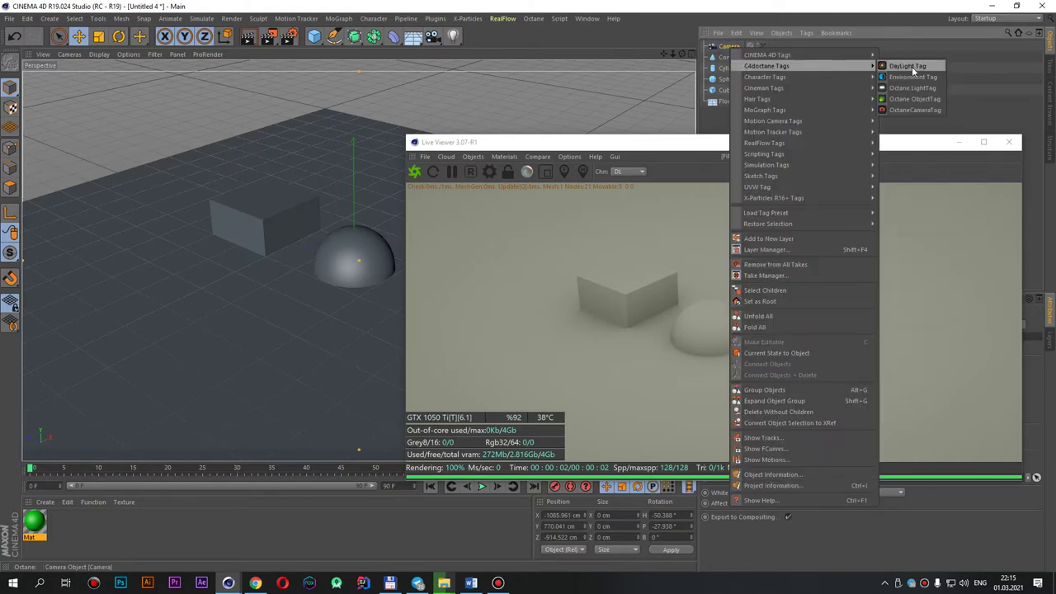
left_click(914, 110)
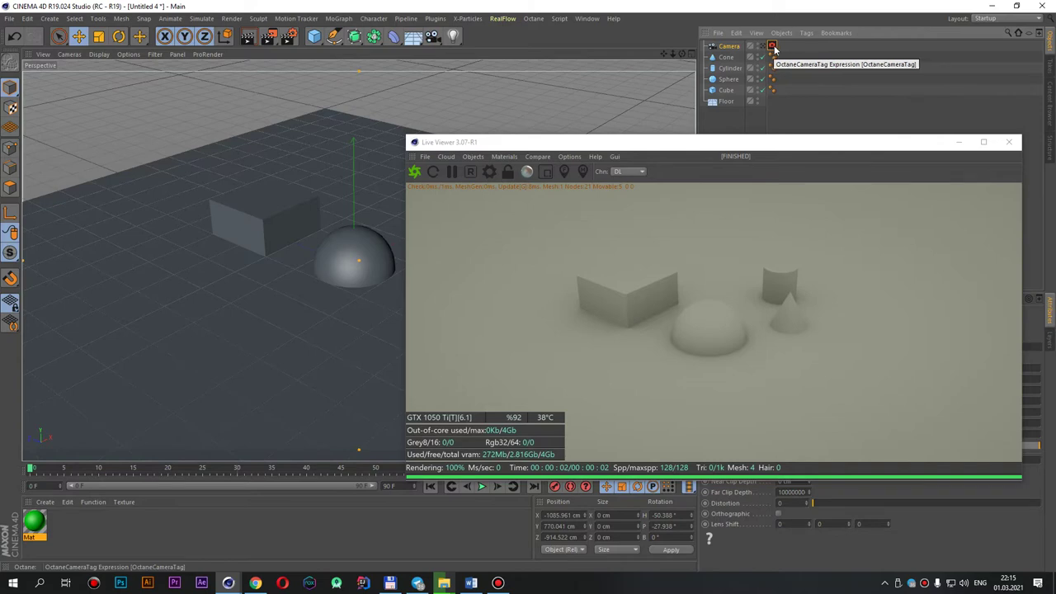
Step: Review the camera's object settings and the tag's Physical, Thinlens, Camera Imager and Motion Blur tabs
left_click(734, 48)
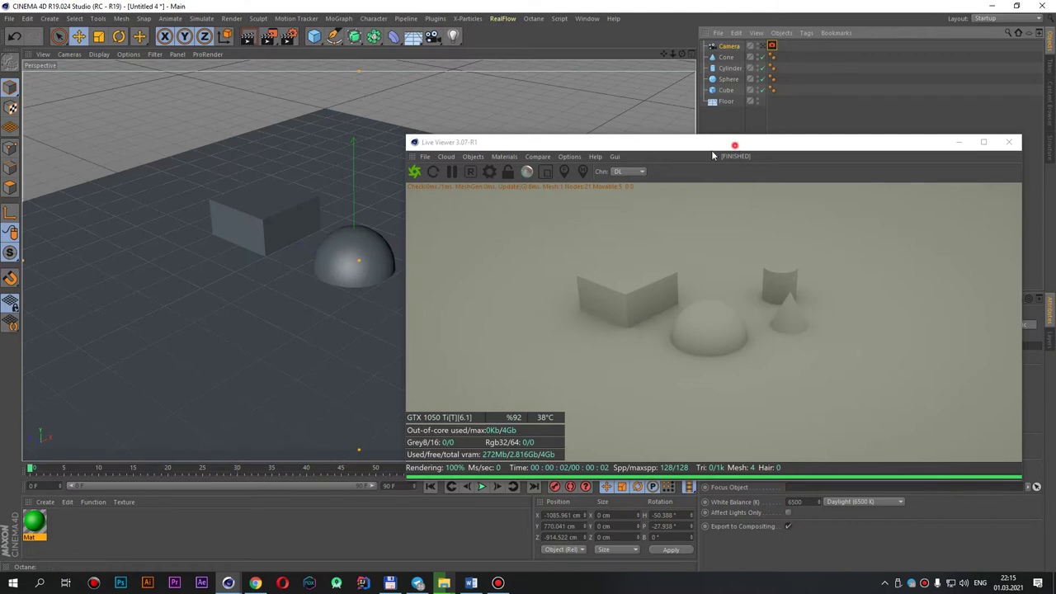
left_click_drag(726, 142, 343, 130)
left_click(733, 47)
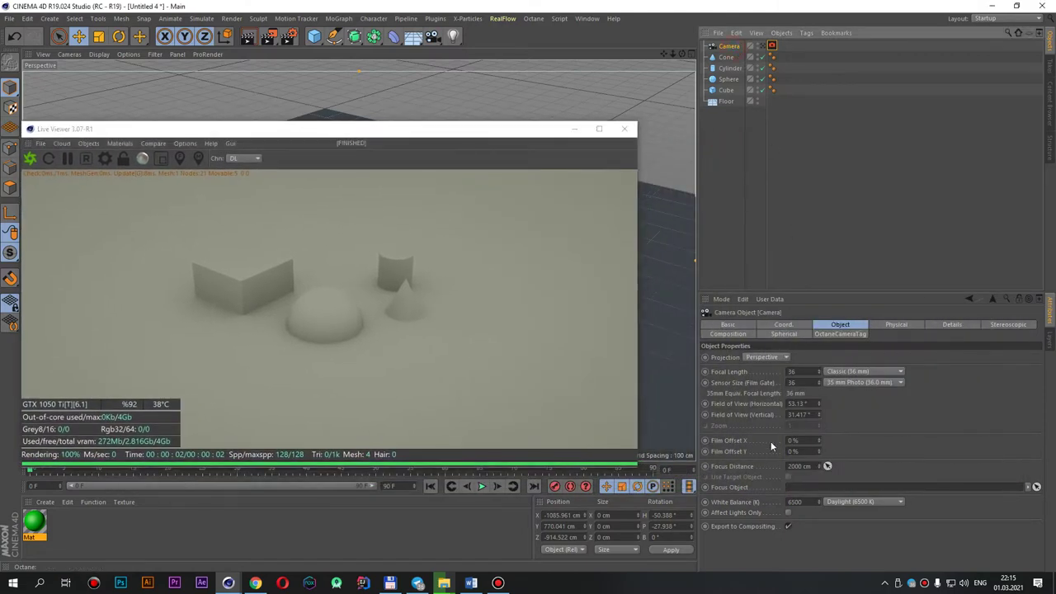
left_click(896, 324)
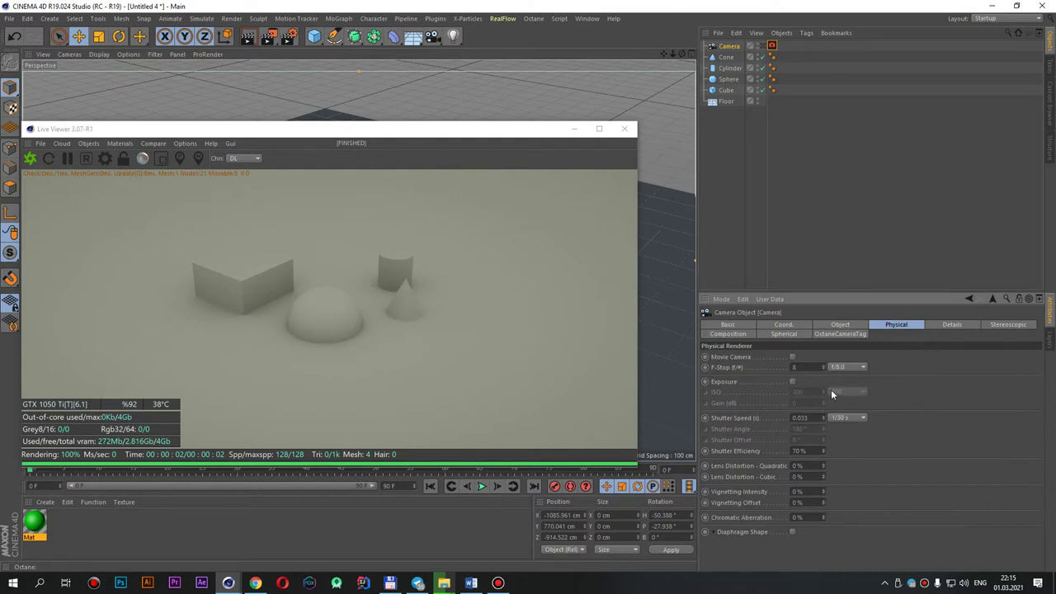
left_click(772, 46)
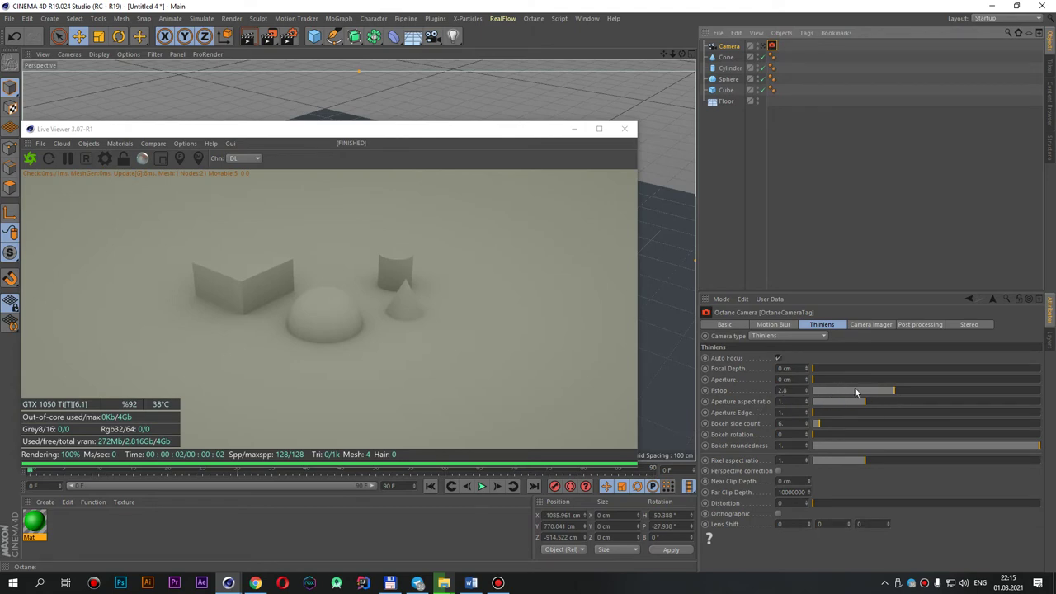
left_click_drag(405, 129, 429, 132)
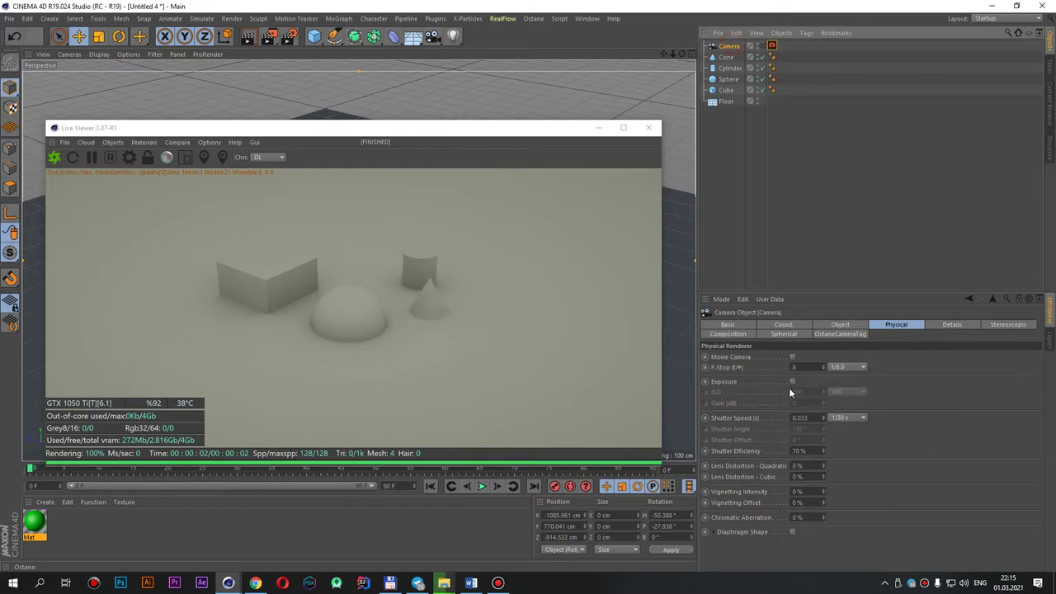
left_click(840, 334)
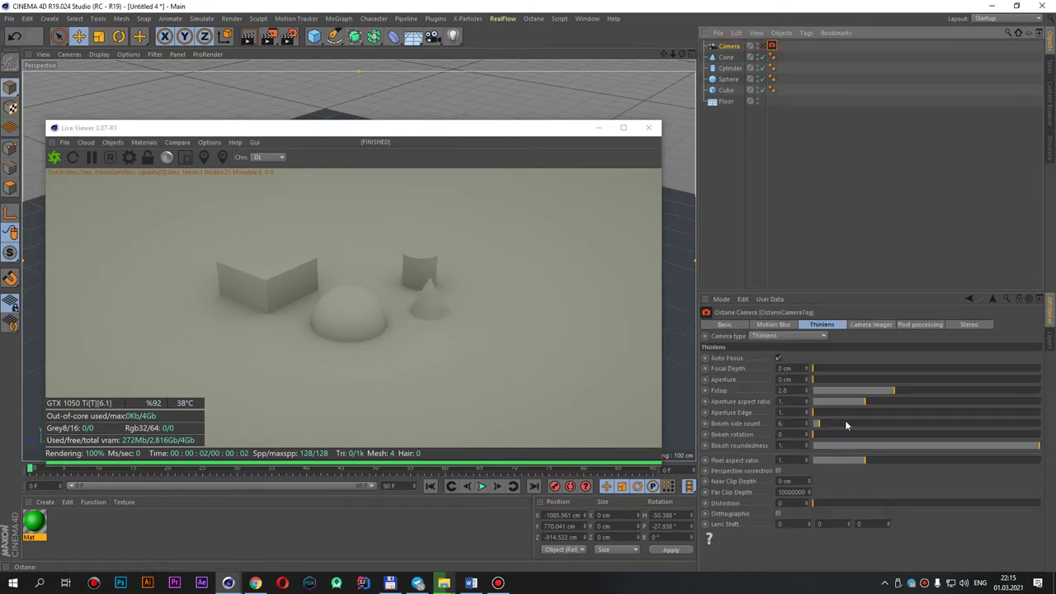
left_click(866, 325)
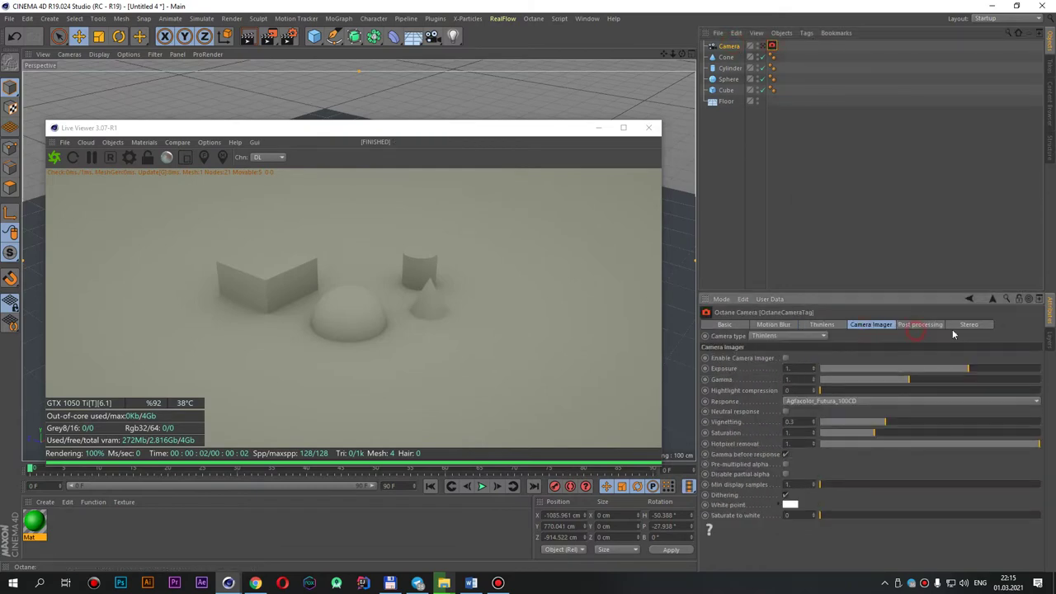
left_click(822, 324)
left_click(773, 324)
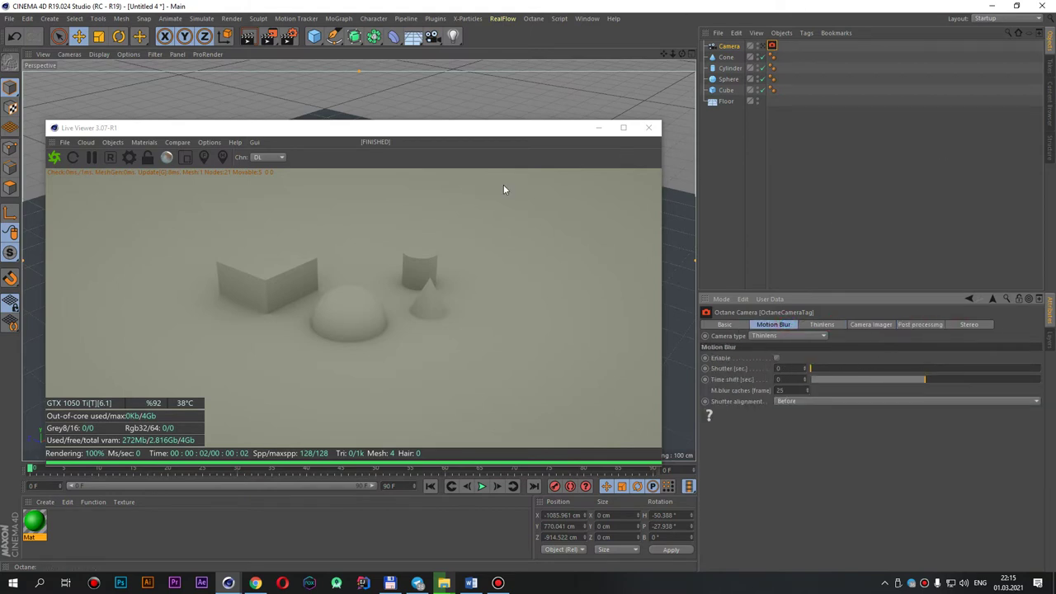
left_click_drag(442, 129, 833, 187)
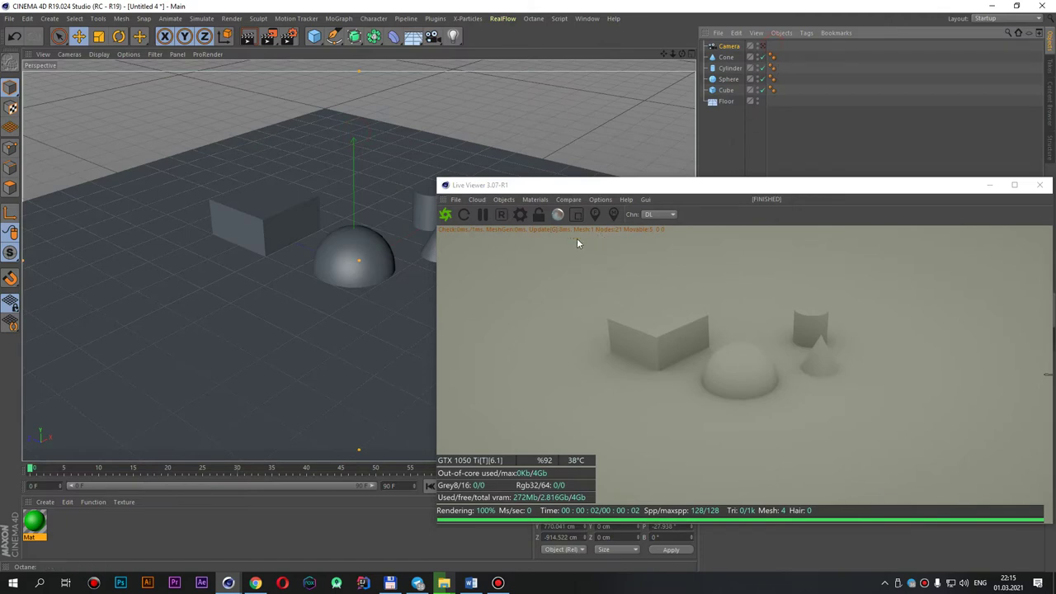
Step: Add an OctaneDaylight to the scene from the Live Viewer's Objects menu
left_click(503, 199)
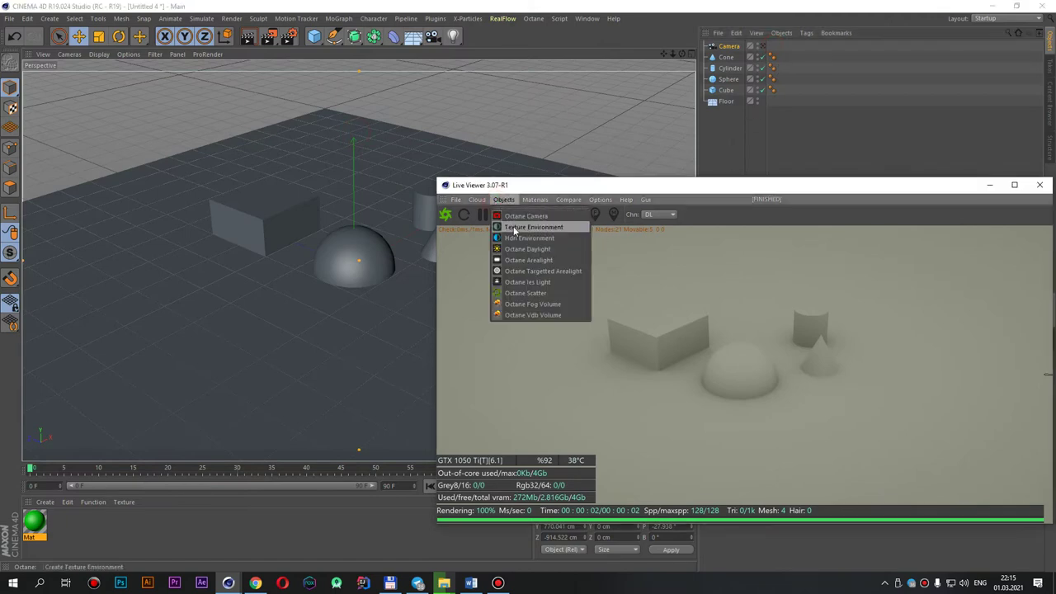
left_click(502, 185)
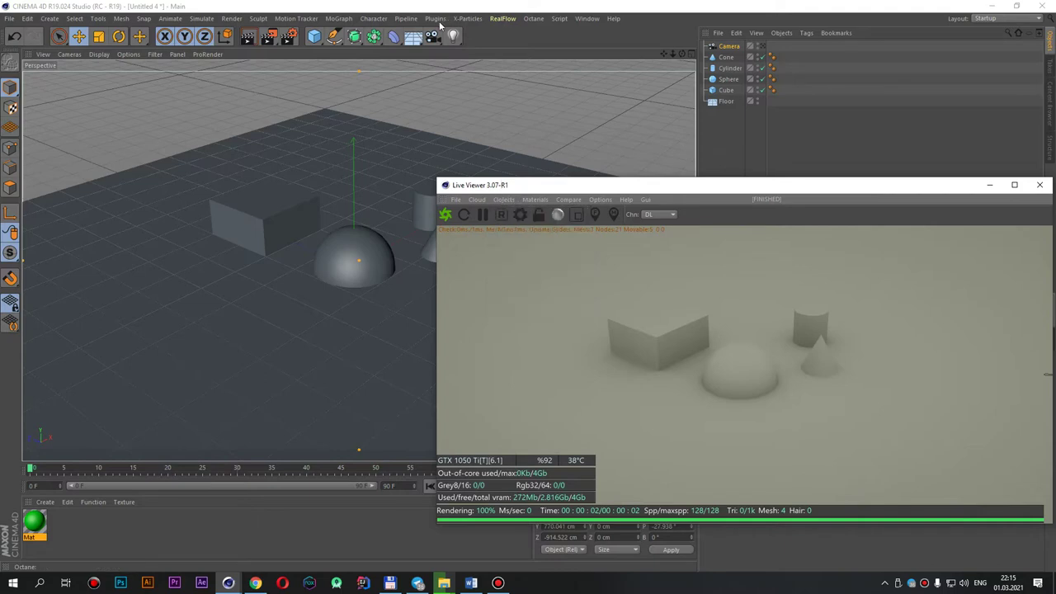
left_click(413, 36)
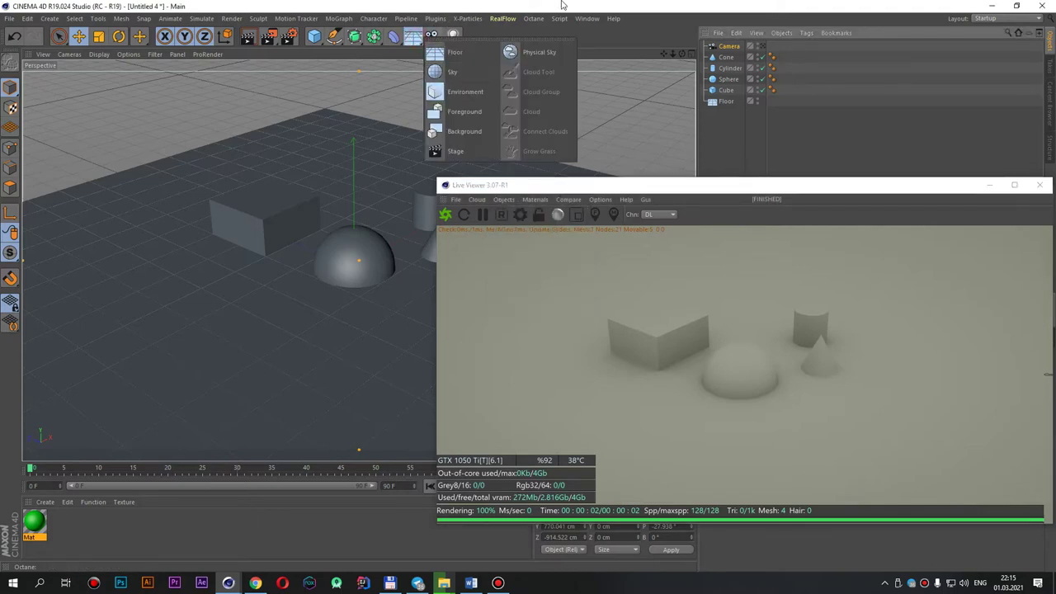
left_click(502, 185)
left_click(503, 199)
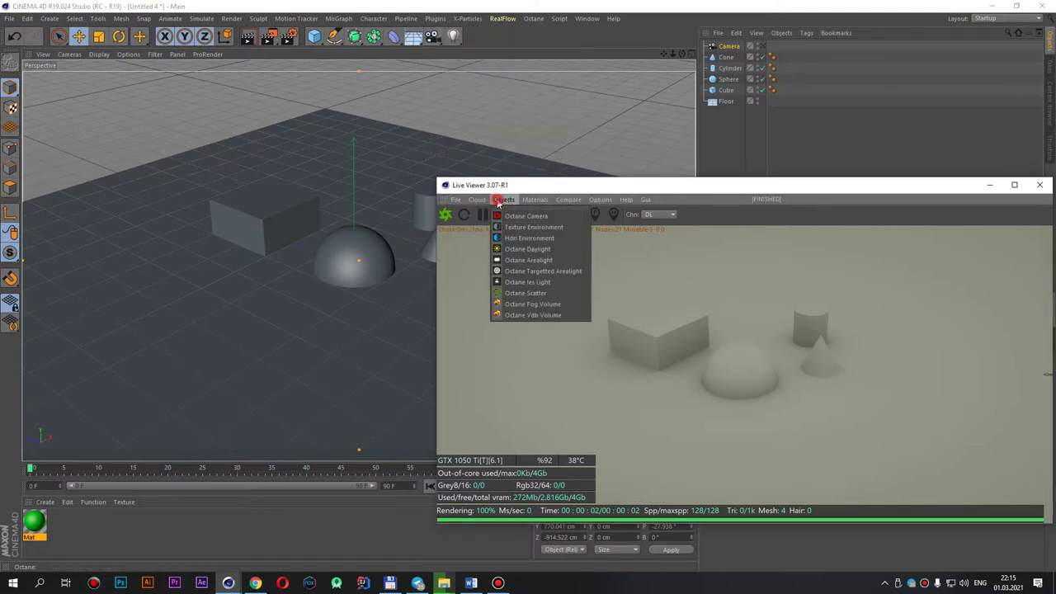
left_click(522, 249)
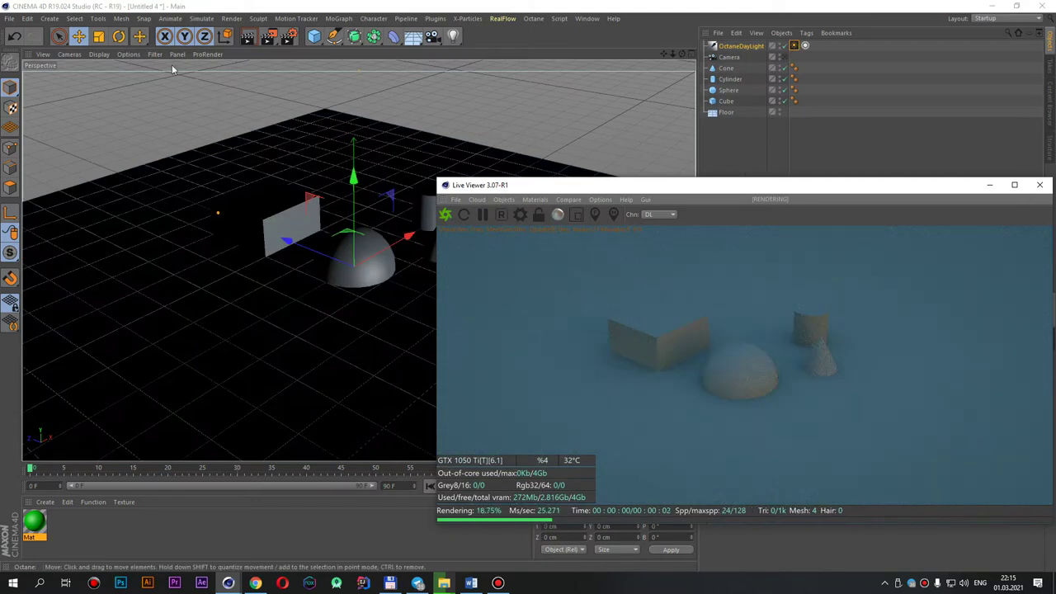
Step: Rotate the daylight low so the shapes cast long blue shadows
key("r")
mouse_move(328, 241)
left_mouse_down()
mouse_move(347, 240)
mouse_move(320, 322)
left_mouse_up()
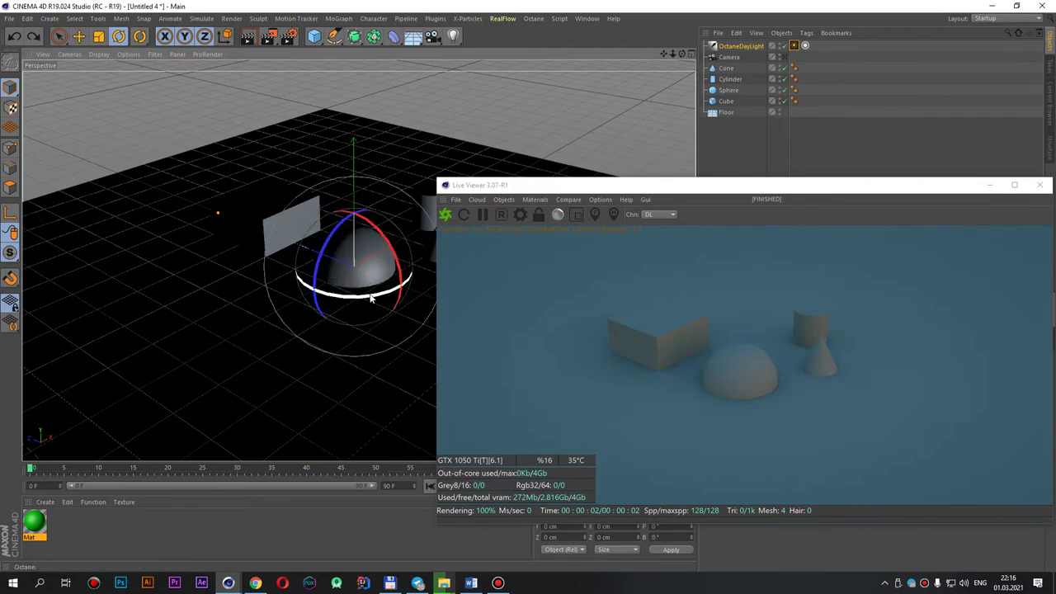
mouse_move(363, 299)
left_mouse_down()
mouse_move(313, 290)
mouse_move(371, 247)
mouse_move(364, 228)
mouse_move(313, 297)
mouse_move(250, 297)
left_mouse_up()
mouse_move(382, 237)
left_mouse_down()
mouse_move(390, 248)
mouse_move(377, 302)
left_mouse_up()
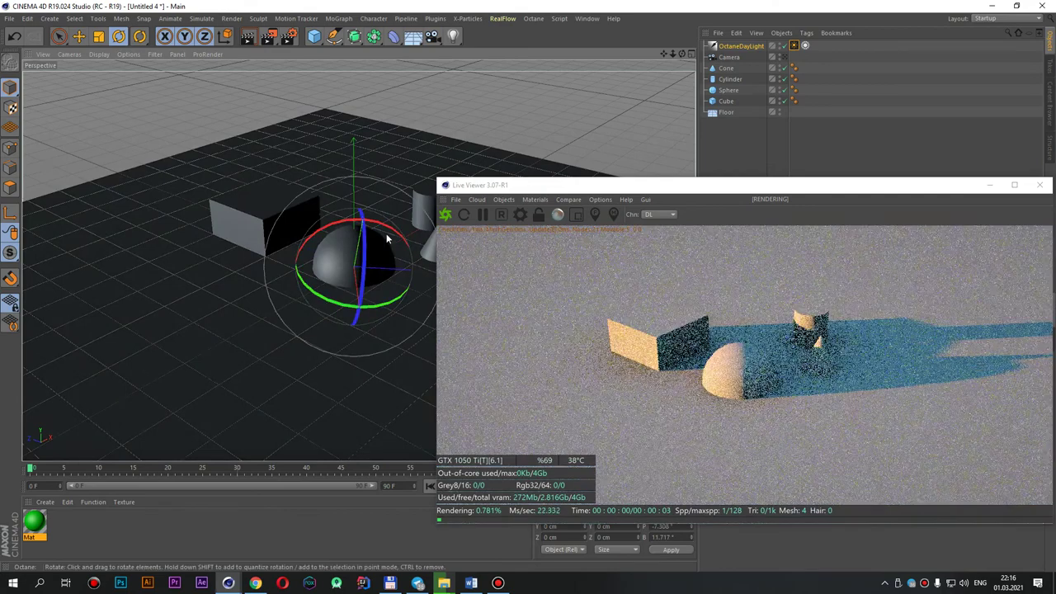
mouse_move(388, 239)
left_mouse_down()
mouse_move(402, 233)
mouse_move(388, 247)
left_mouse_up()
left_click_drag(302, 276, 271, 232)
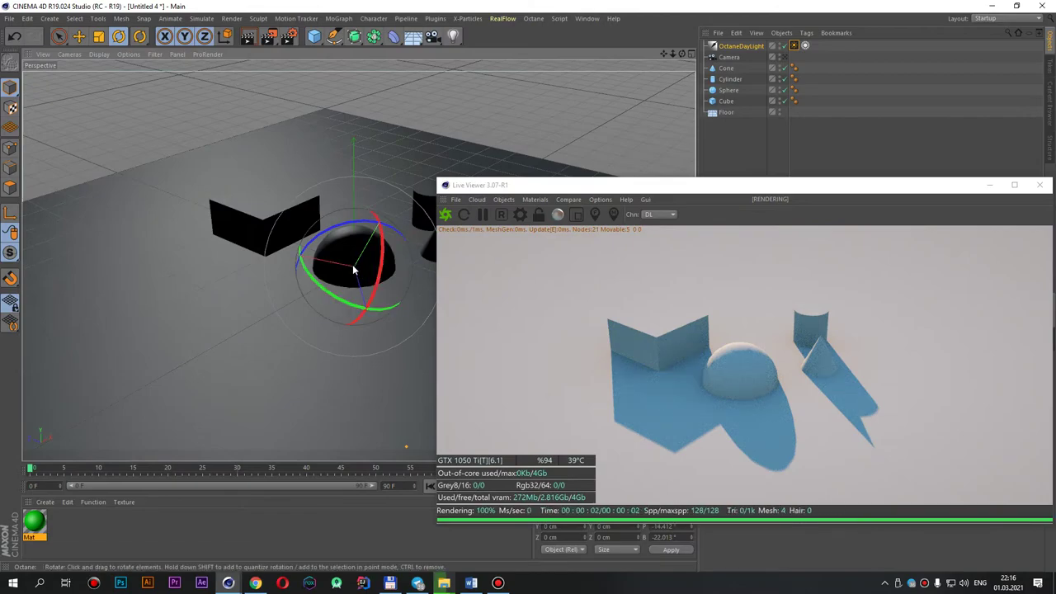
mouse_move(354, 267)
left_mouse_down("alt")
mouse_move(336, 226)
mouse_move(397, 270)
left_mouse_up("alt")
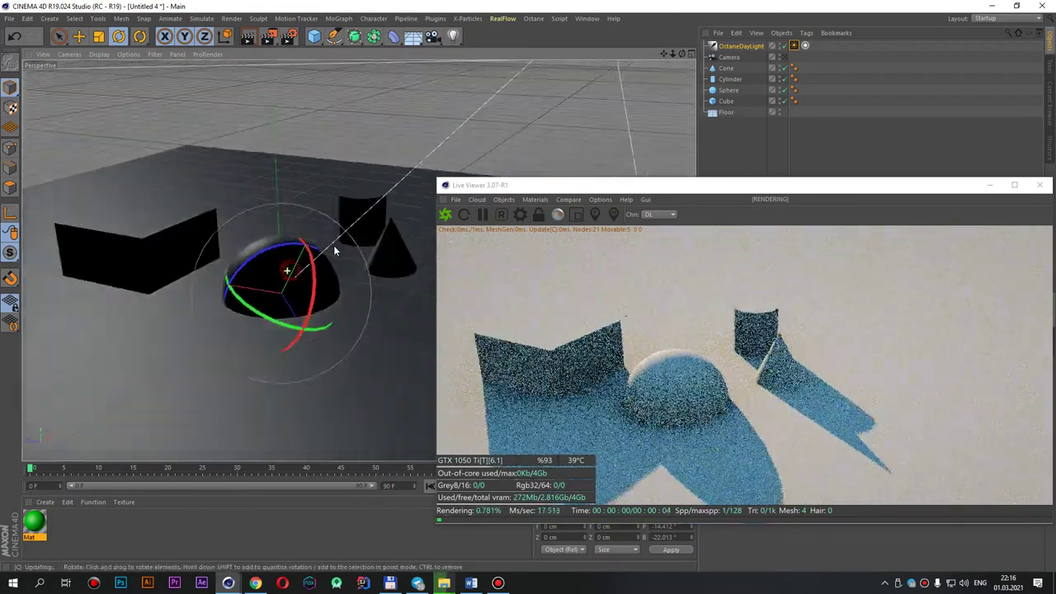
left_click(503, 200)
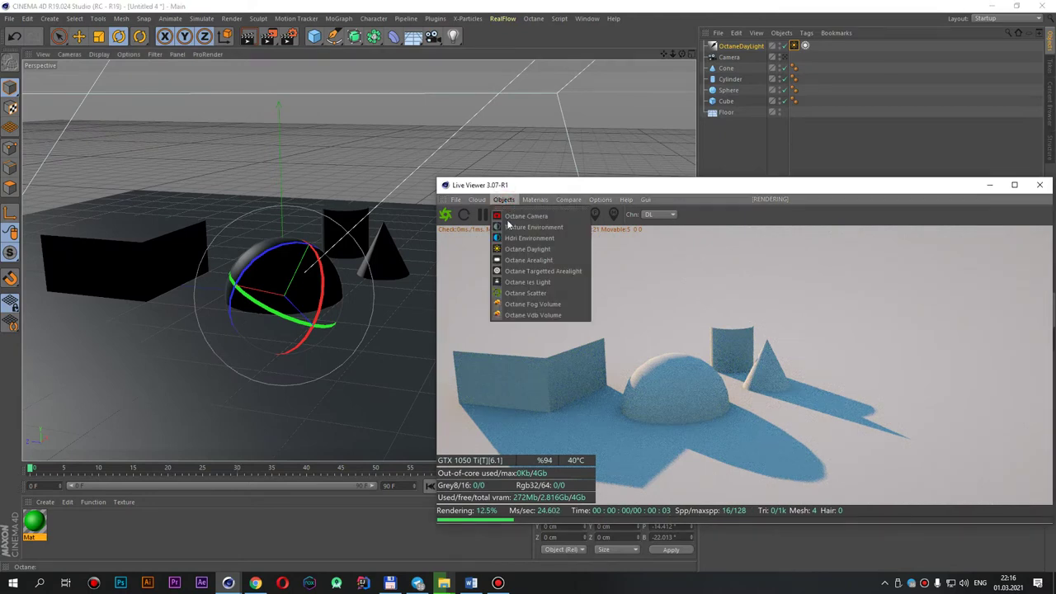
Step: Reposition the Live Viewer window, then reset and restart the live render
left_click(497, 583)
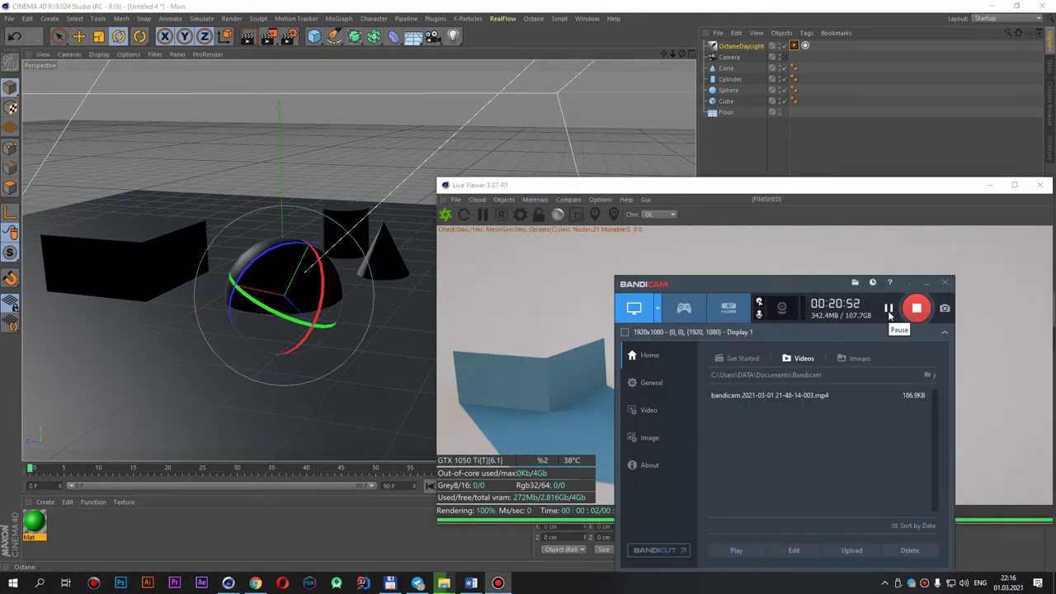
left_click_drag(779, 188, 716, 168)
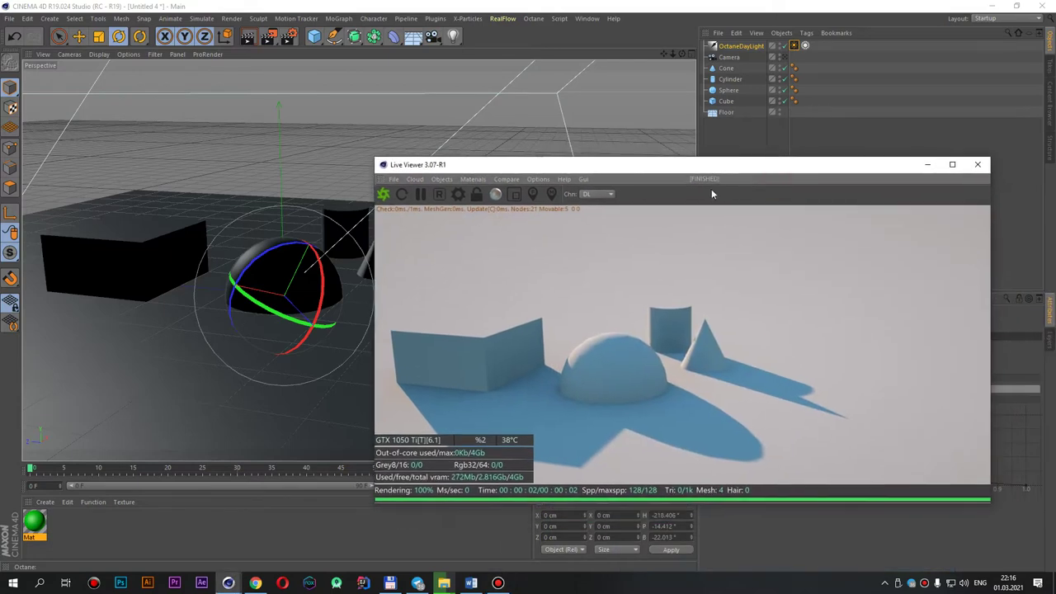
left_click(439, 193)
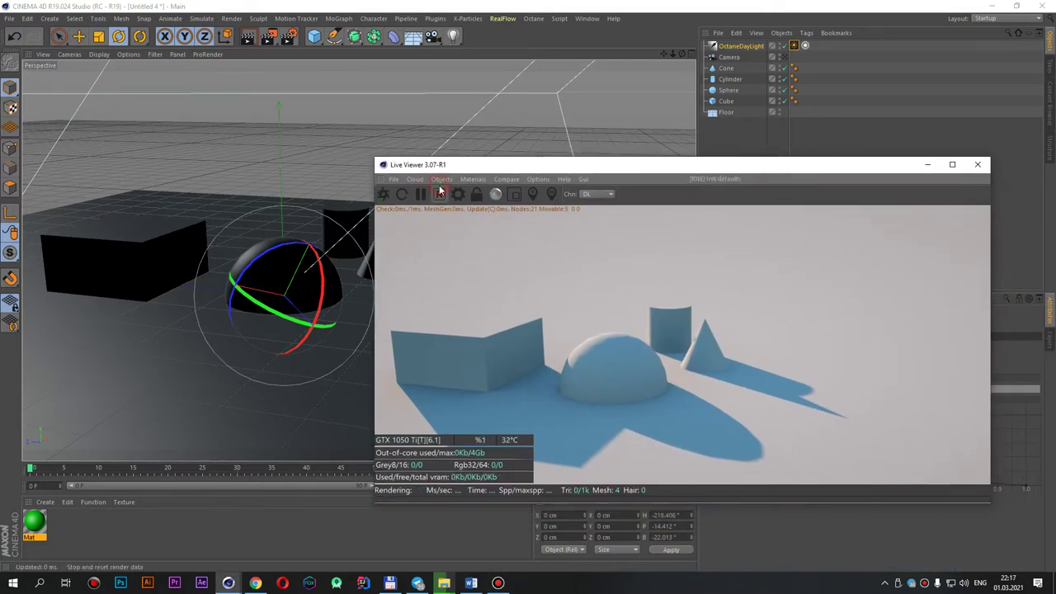
left_click(387, 195)
Step: Add an Octane area light, tilt it toward the shapes, and move it up and back
left_click(449, 180)
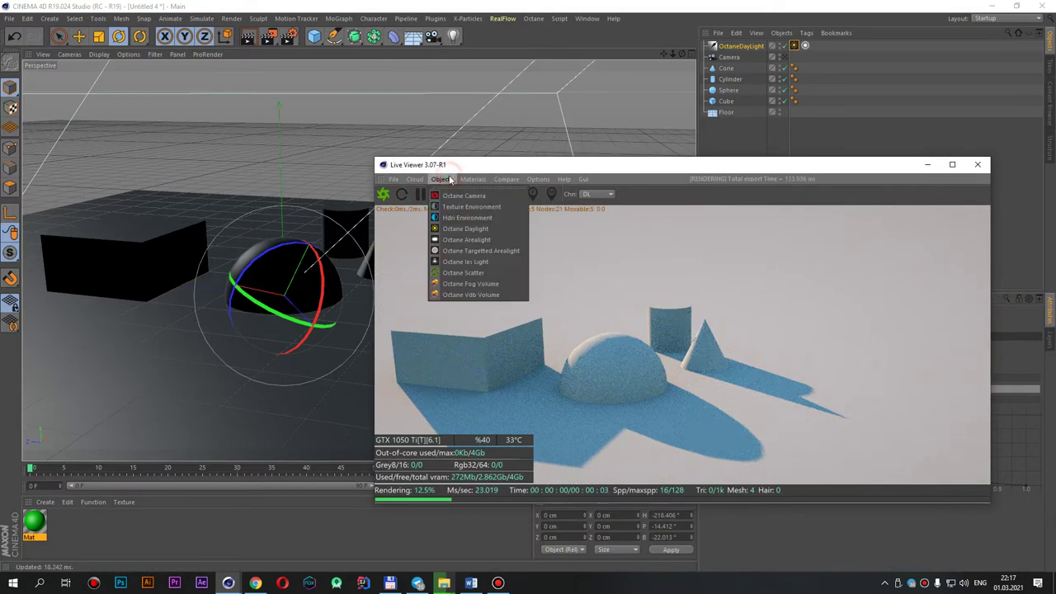
left_click(456, 242)
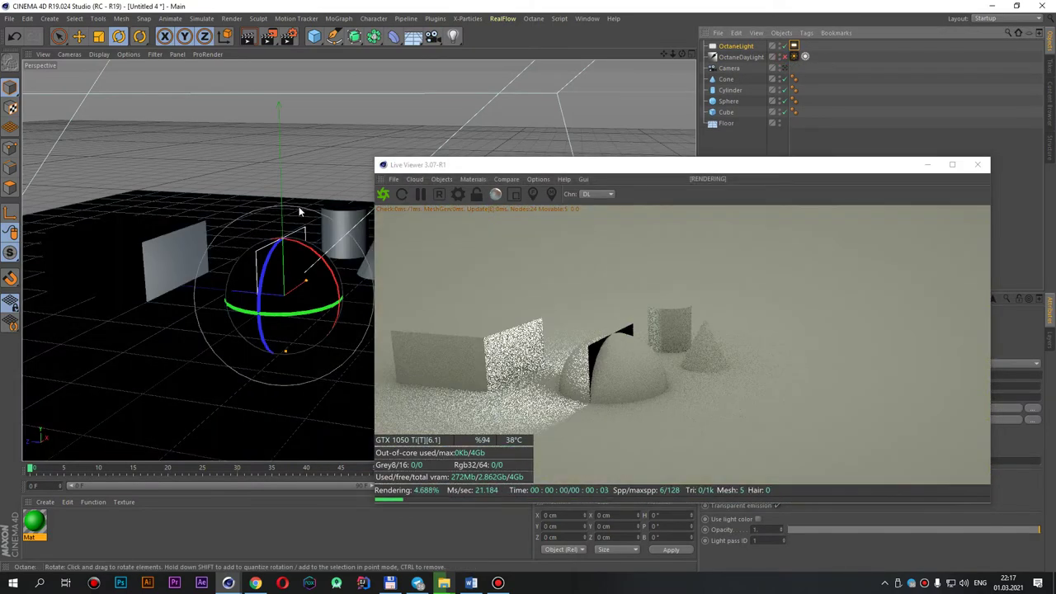
left_click_drag(293, 215, 283, 231)
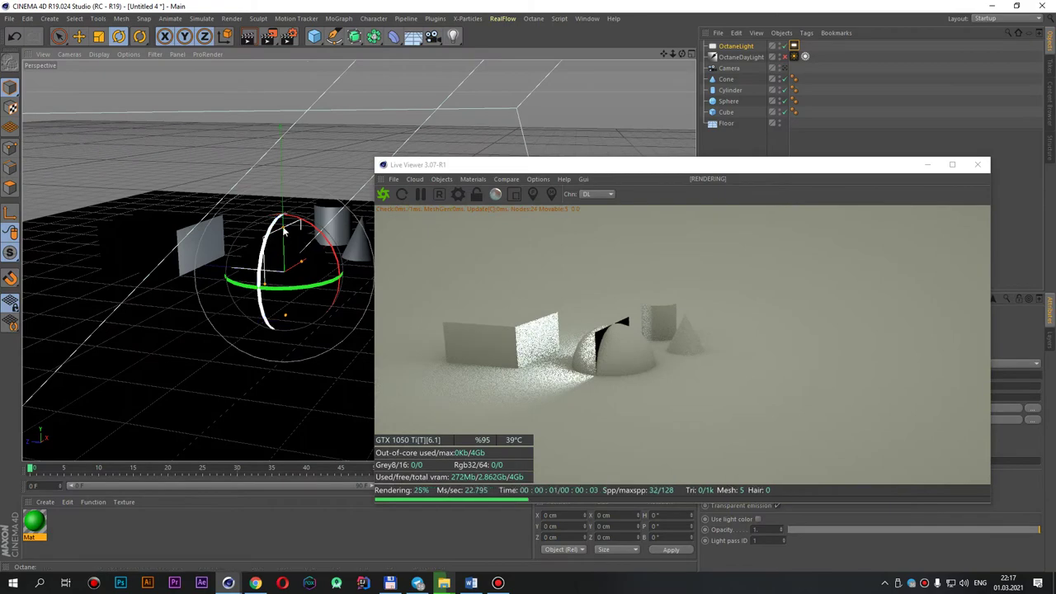
key("e")
left_click_drag(282, 175, 281, 105)
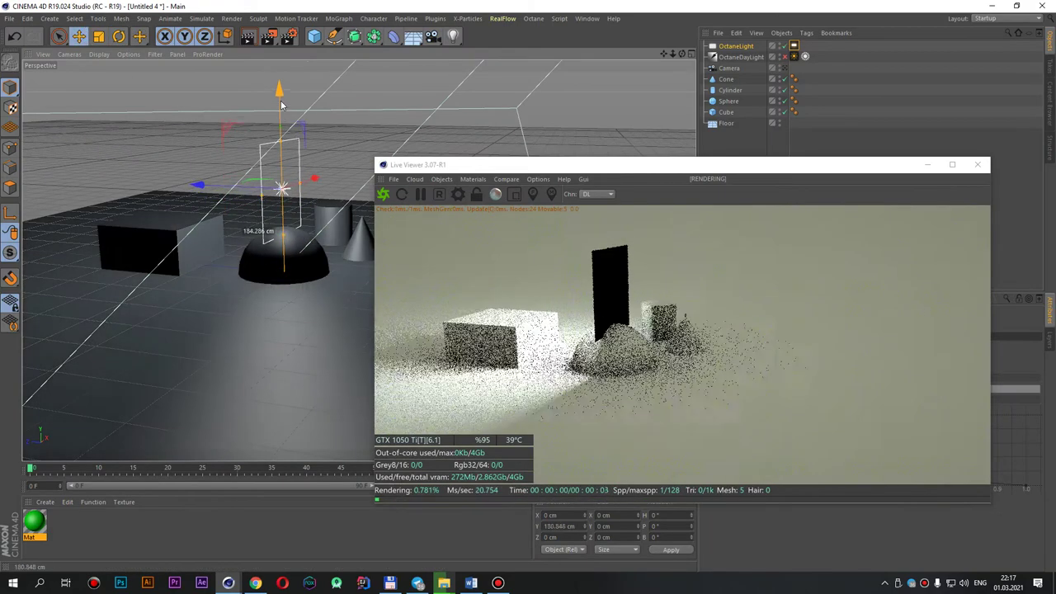
left_click_drag(223, 187, 345, 186)
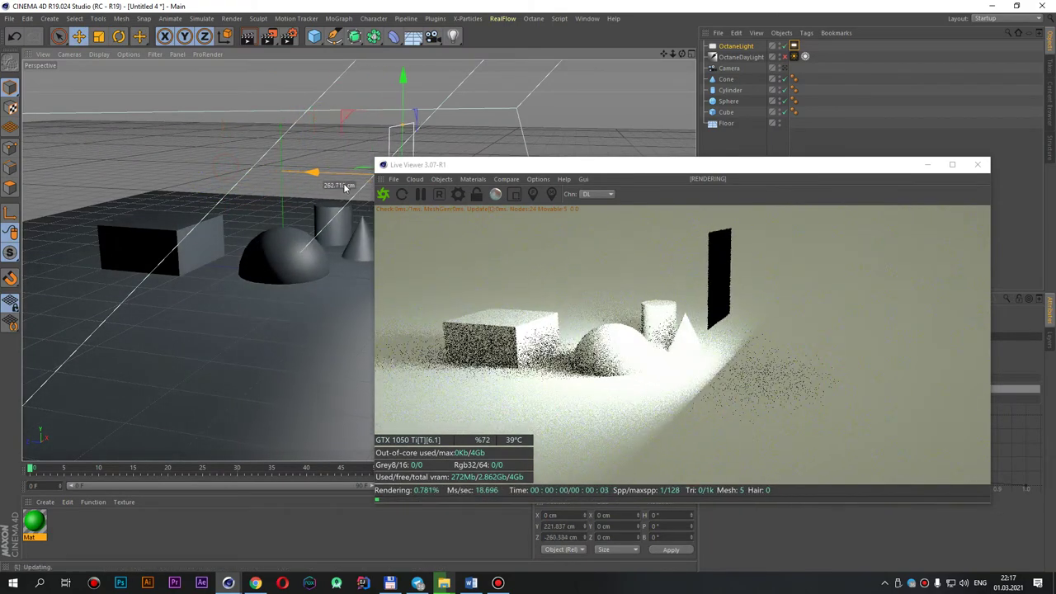
left_click_drag(545, 170, 441, 286)
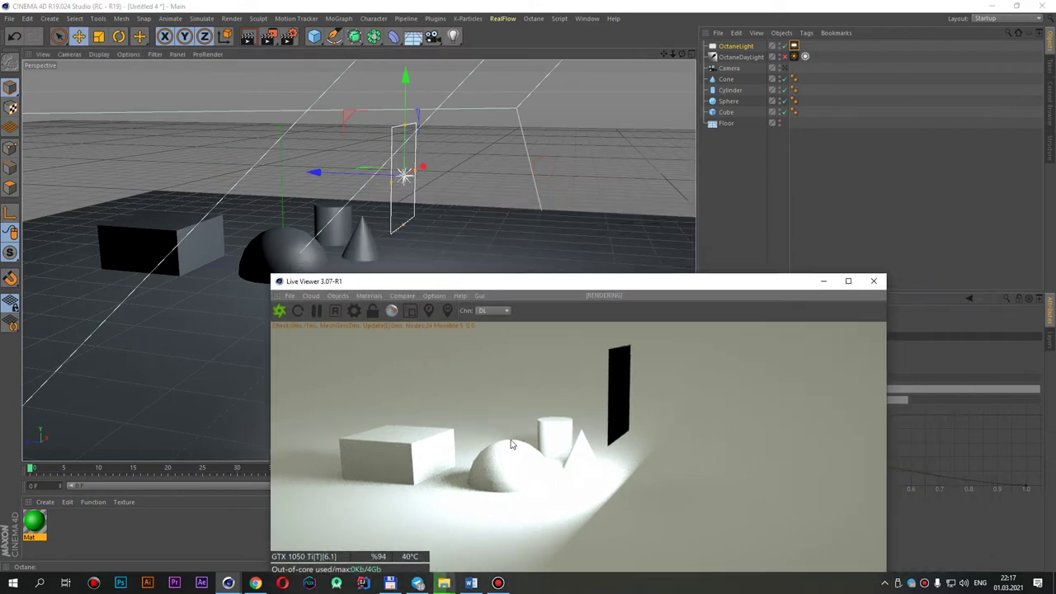
Step: Replace the OctaneLight's tag with a fresh Octane light tag
left_click(794, 46)
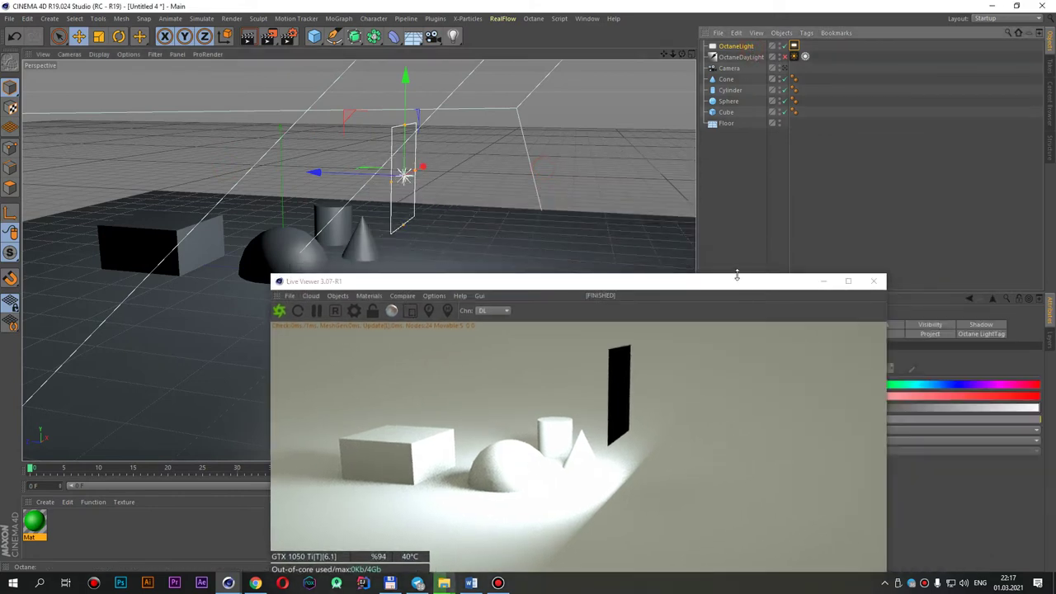
left_click_drag(737, 275, 440, 292)
left_click(737, 52)
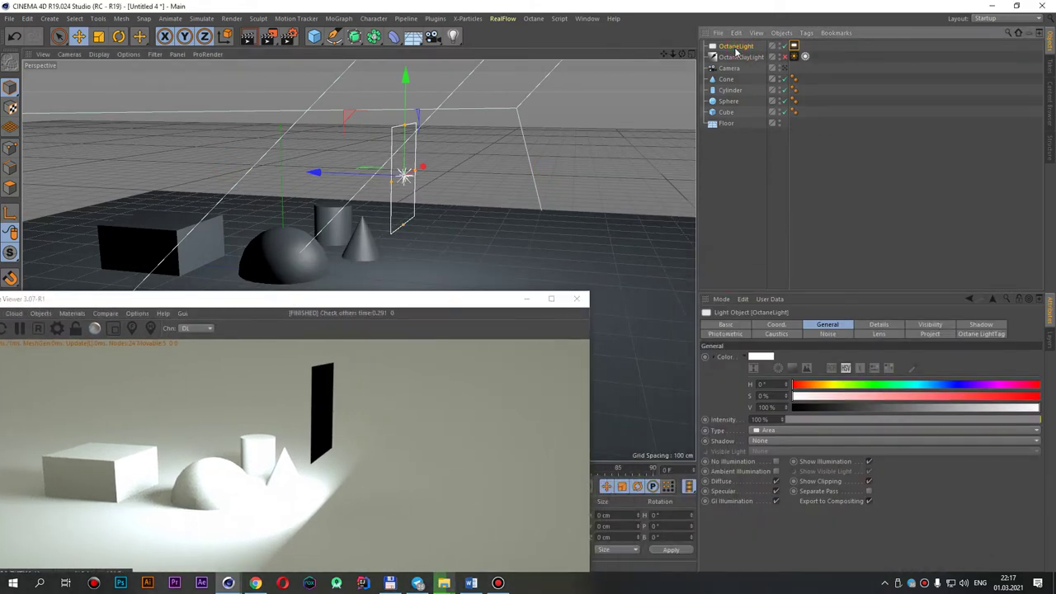
left_click(794, 47)
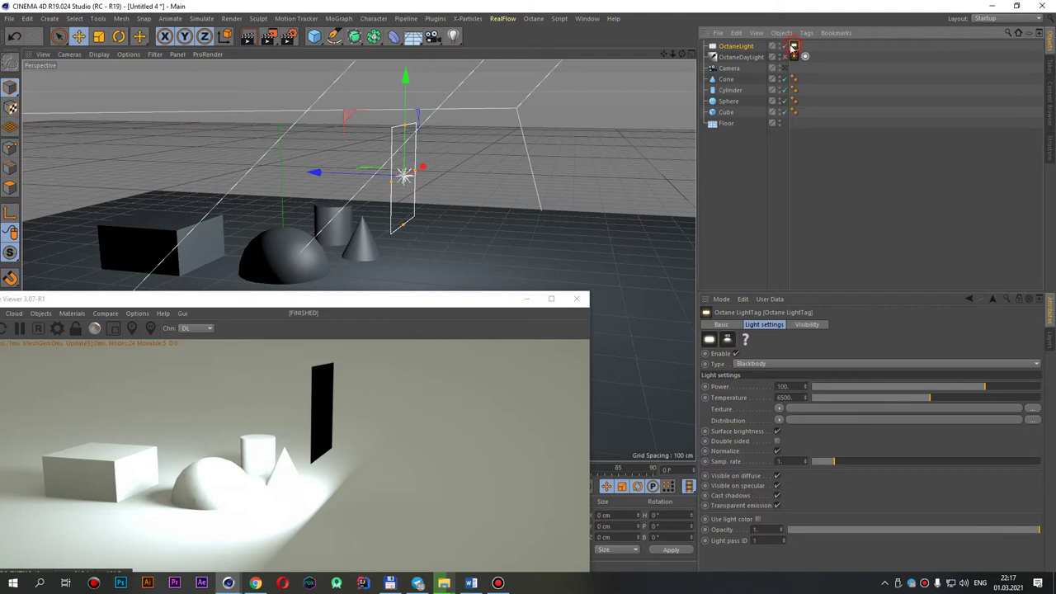
key("Delete")
right_click(756, 47)
mouse_move(790, 62)
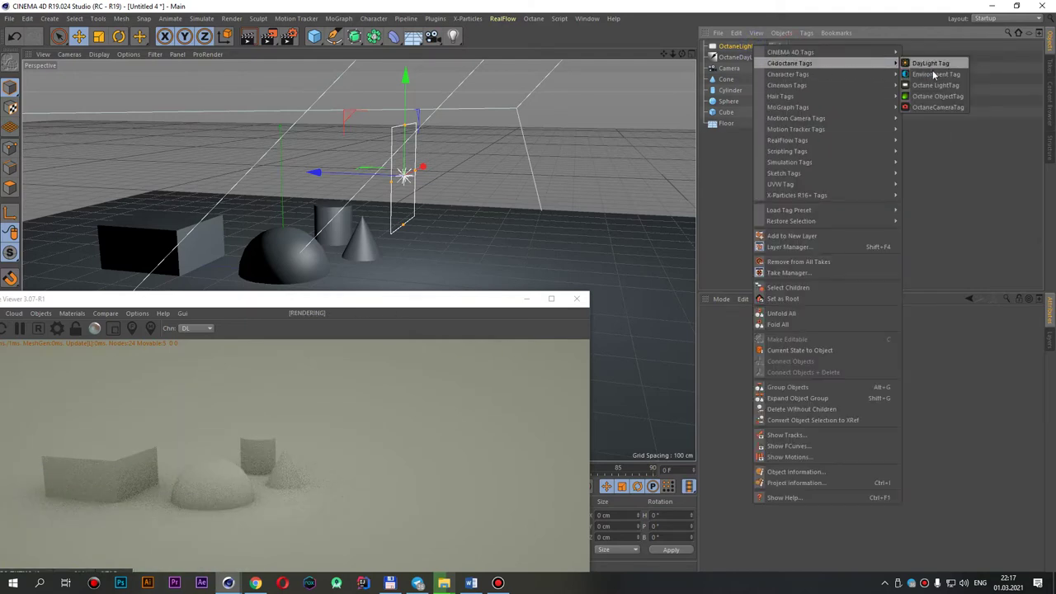
left_click(931, 85)
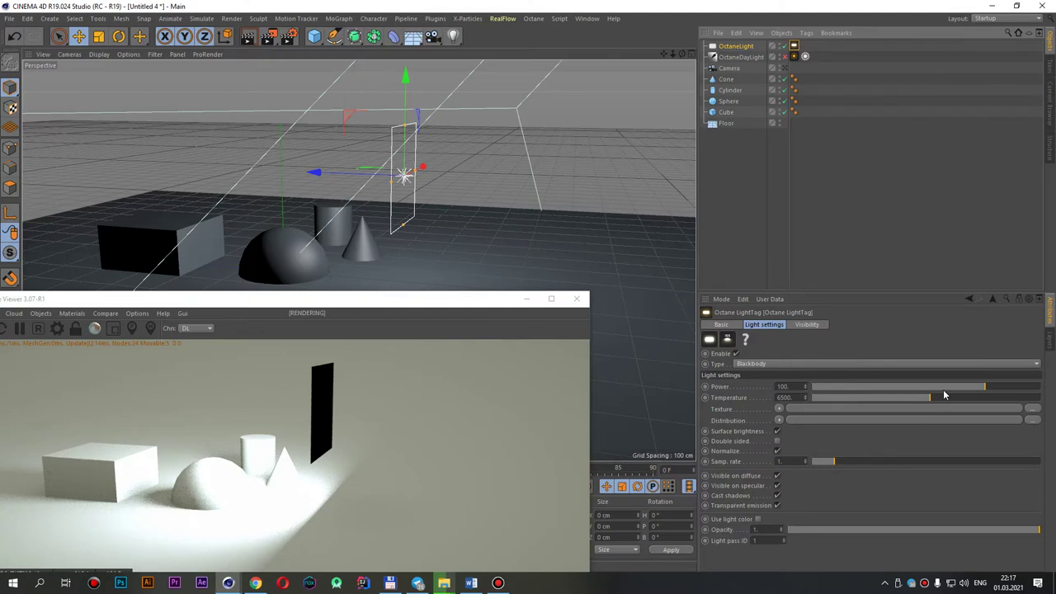
Step: Lower the light Power to 71.24 and set the light colour to green
mouse_move(936, 388)
left_mouse_down()
mouse_move(907, 388)
mouse_move(999, 388)
mouse_move(981, 387)
left_mouse_up()
left_click(754, 47)
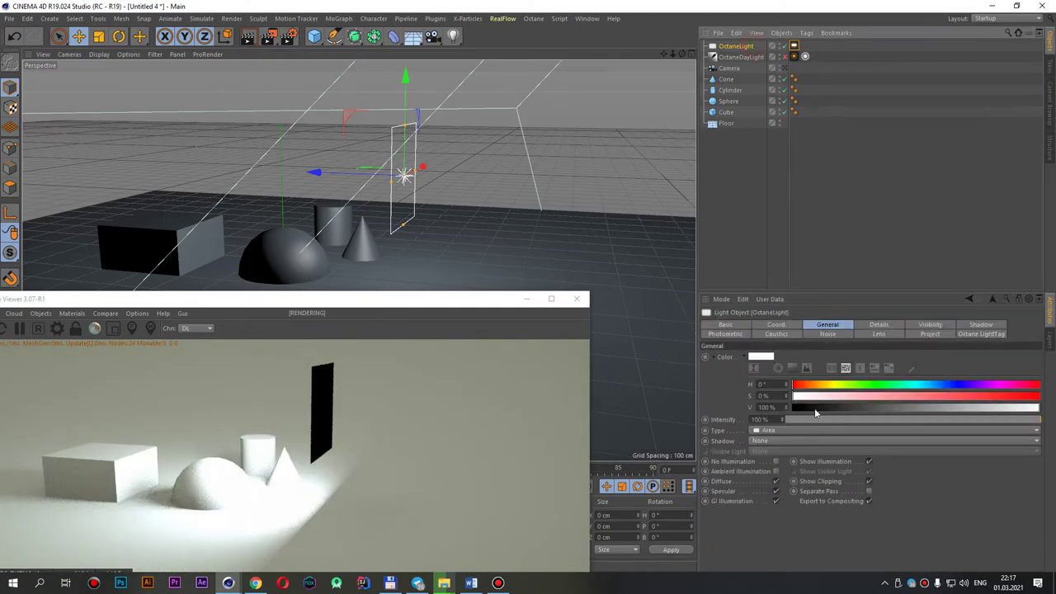
left_click(902, 386)
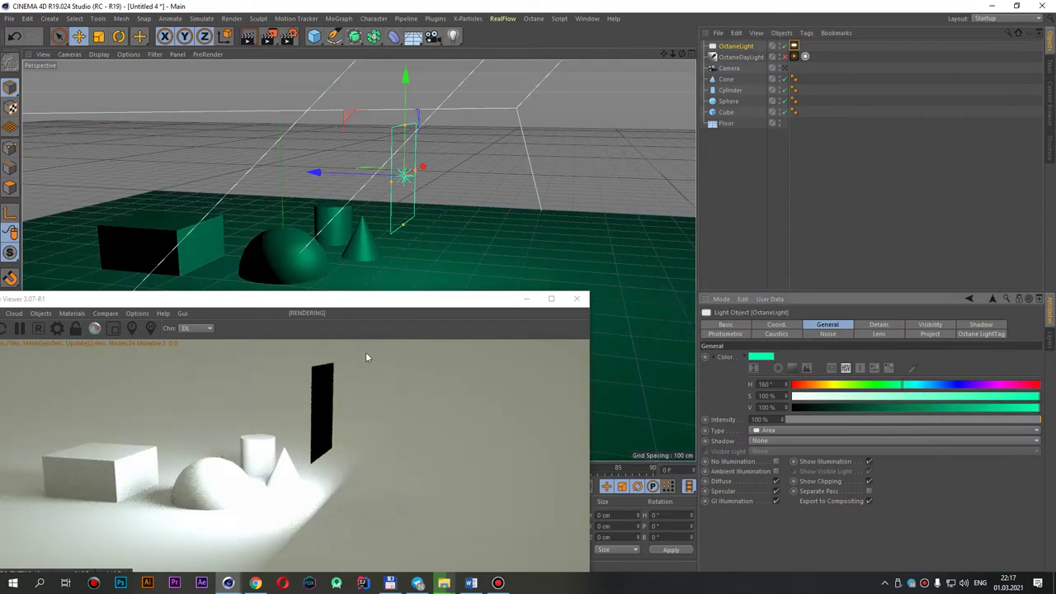
left_click(794, 46)
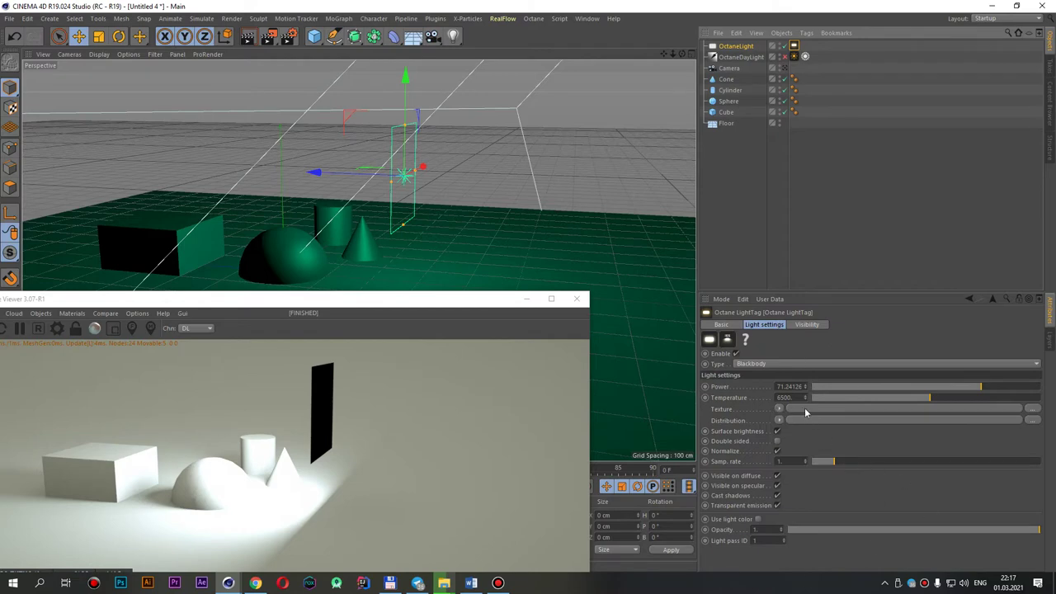
left_click(780, 409)
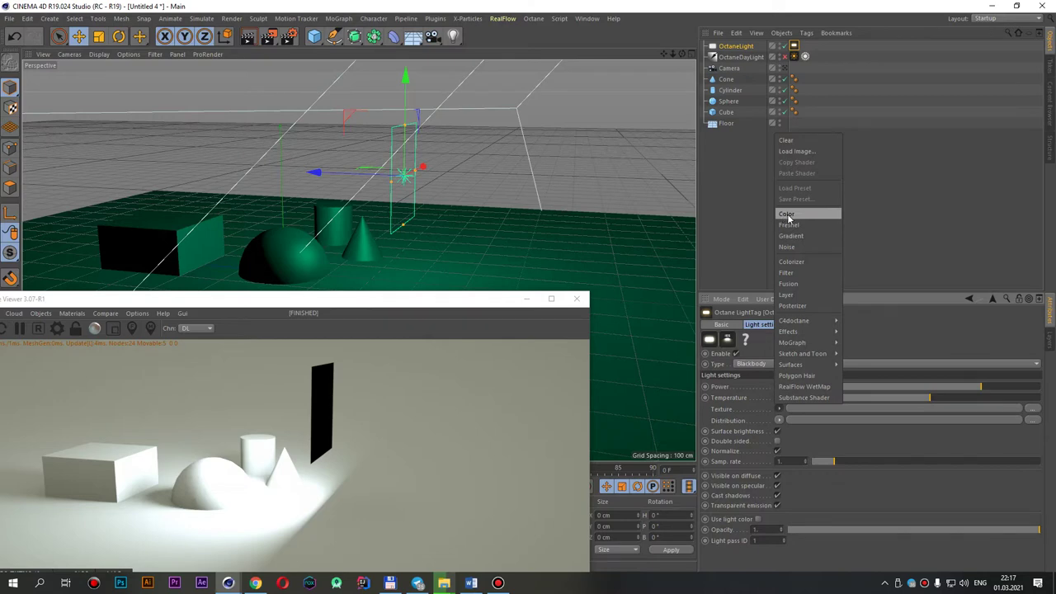
mouse_move(794, 320)
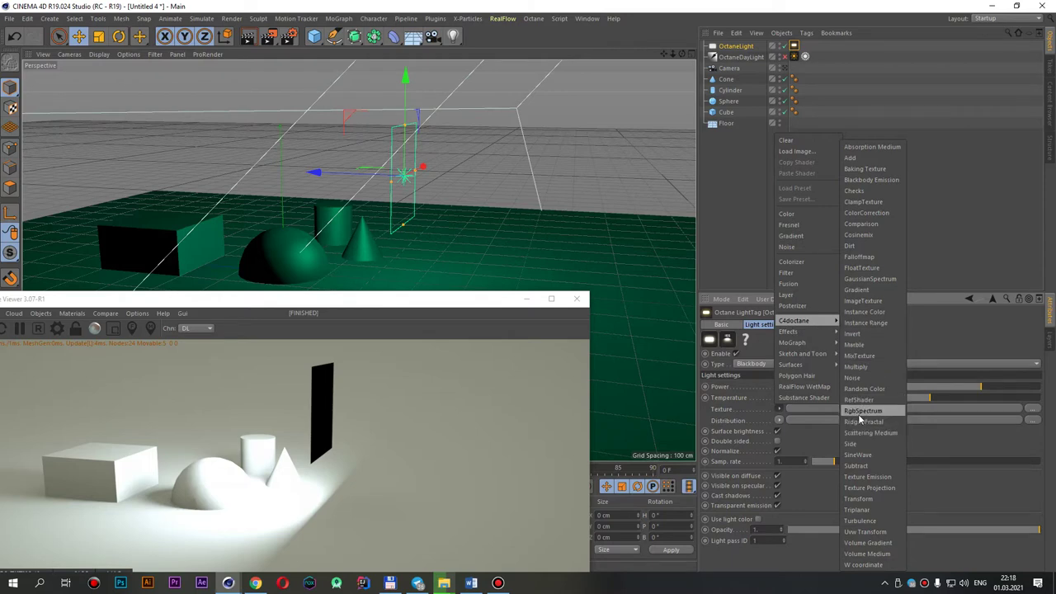
Step: Load an RgbSpectrum shader into the light's Texture and set it to green (G 0.9)
left_click(853, 417)
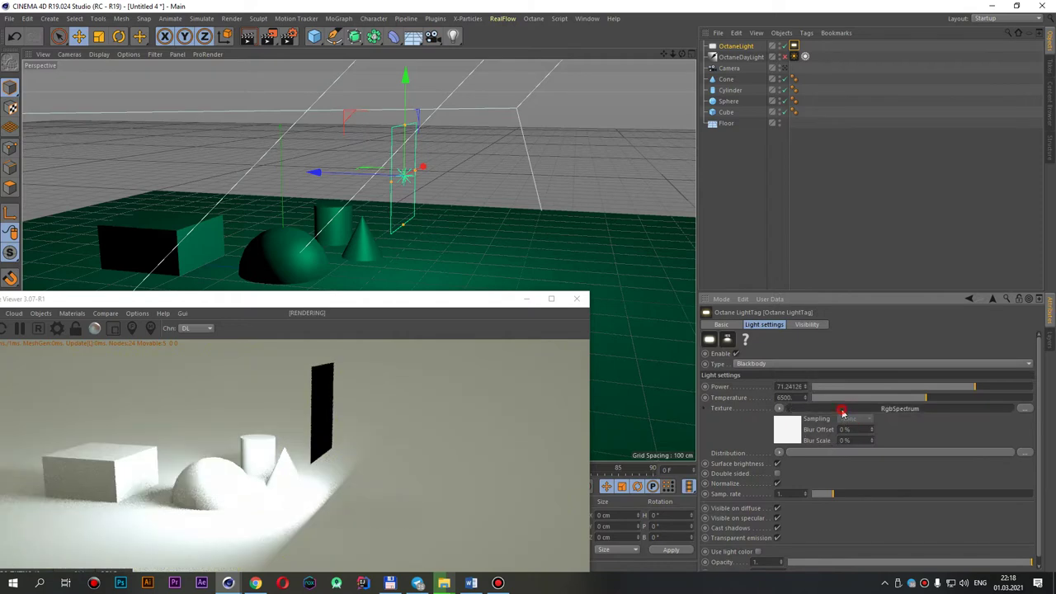
left_click(842, 412)
left_click(735, 352)
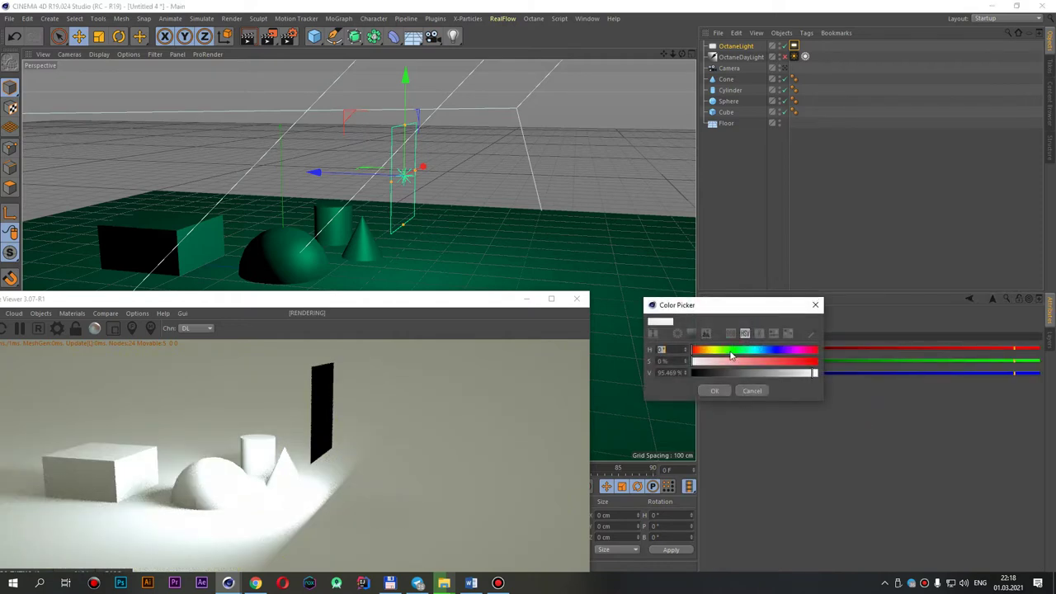
left_click(736, 350)
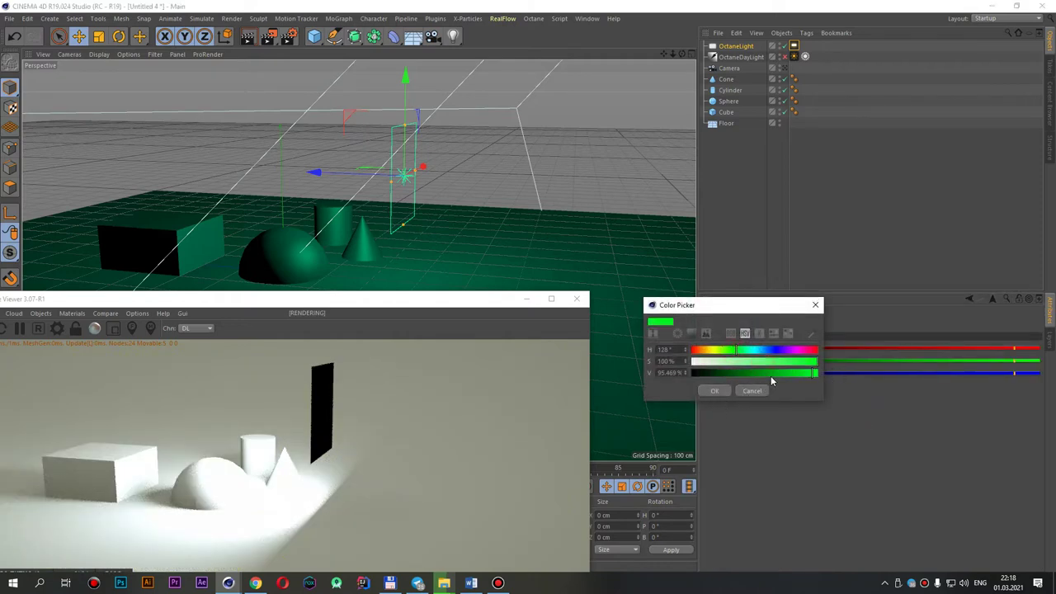
left_click(716, 392)
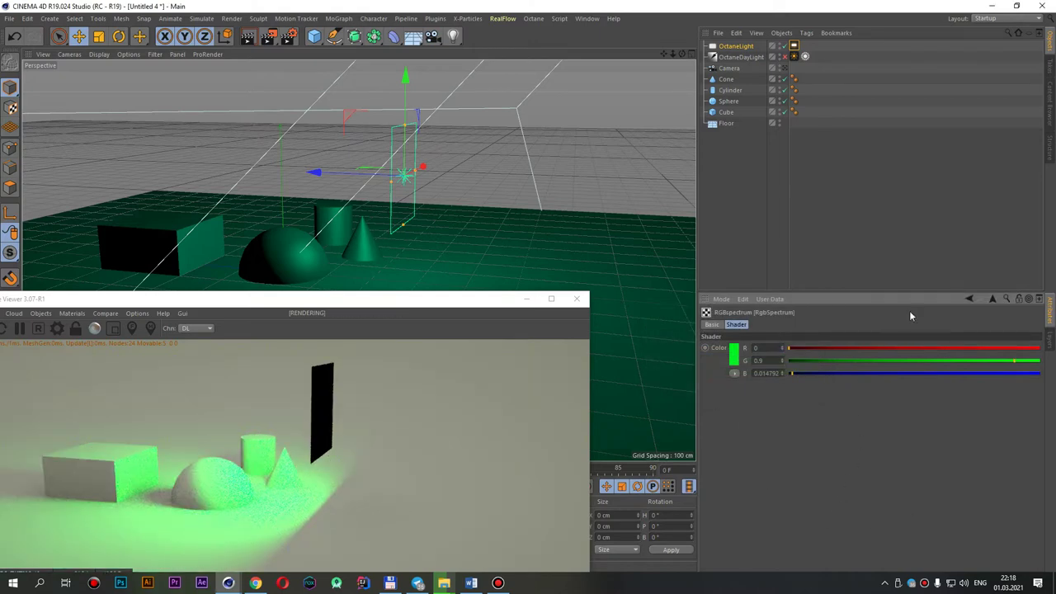
left_click(992, 299)
left_click(779, 409)
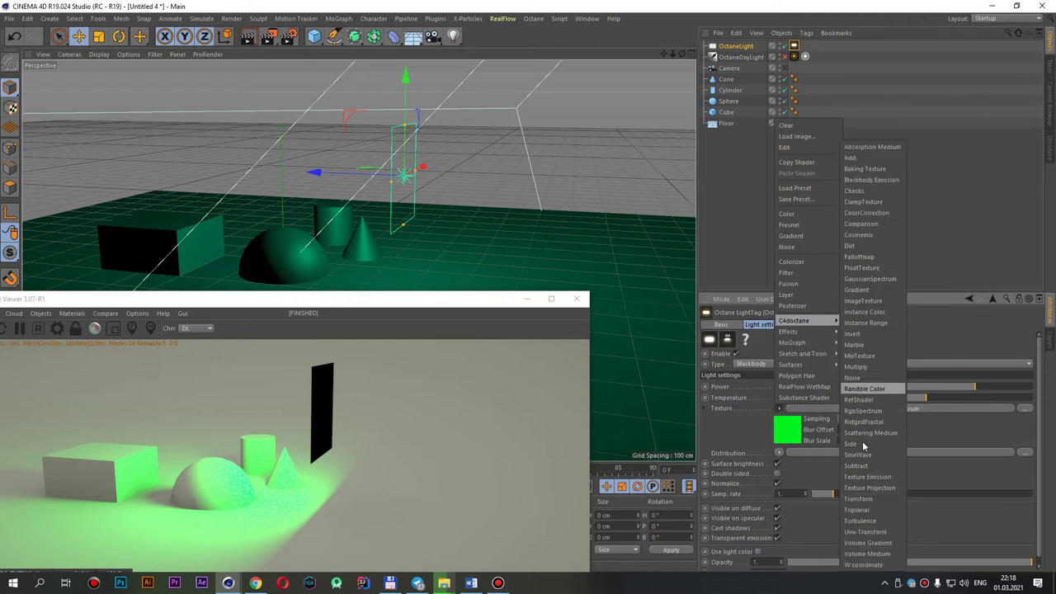
Step: In the light's Details tab, drag Size X from 200 to 792 cm
left_click(864, 410)
right_click(746, 49)
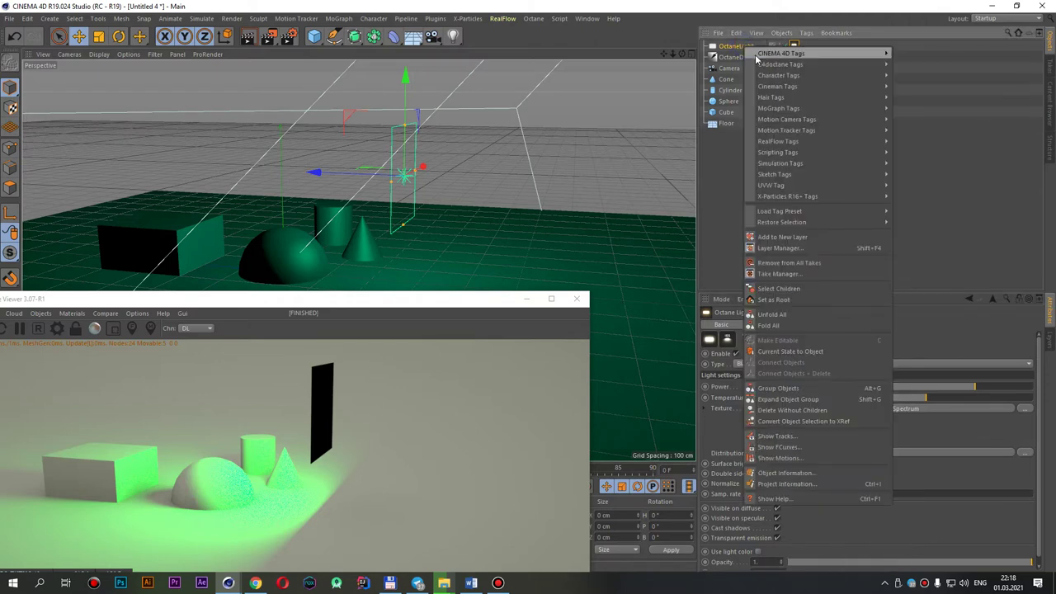
left_click(921, 63)
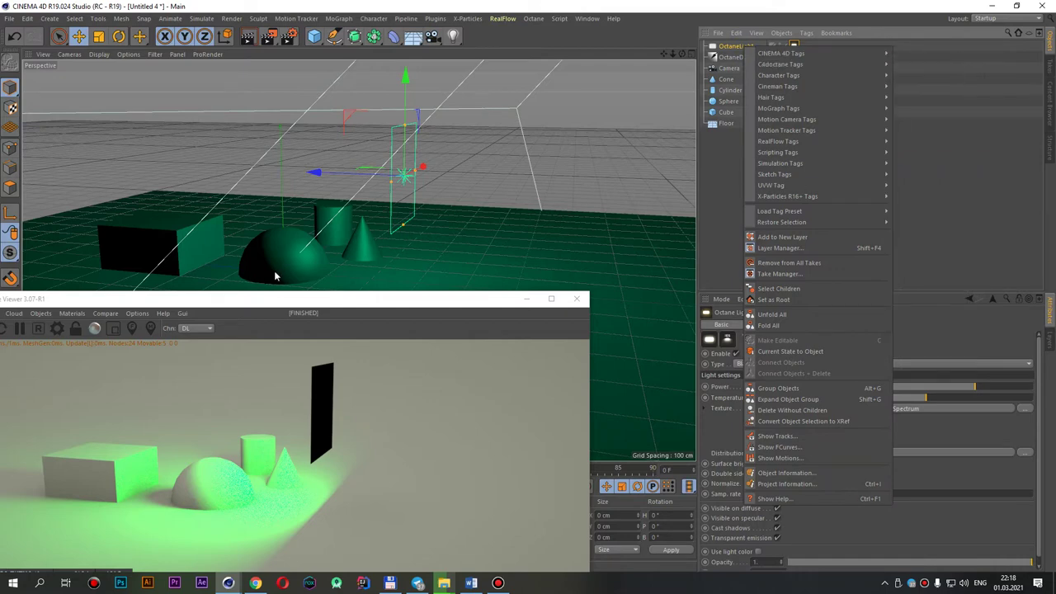
mouse_move(361, 300)
left_mouse_down()
mouse_move(592, 213)
mouse_move(616, 190)
mouse_move(442, 229)
left_mouse_up()
left_click(931, 333)
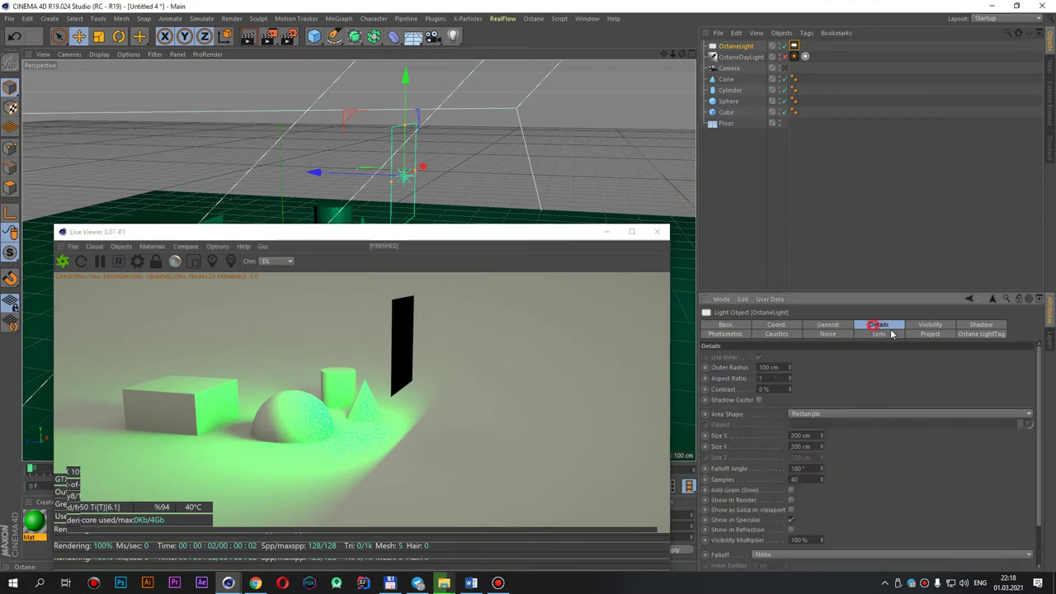
left_click(814, 327)
left_click(874, 330)
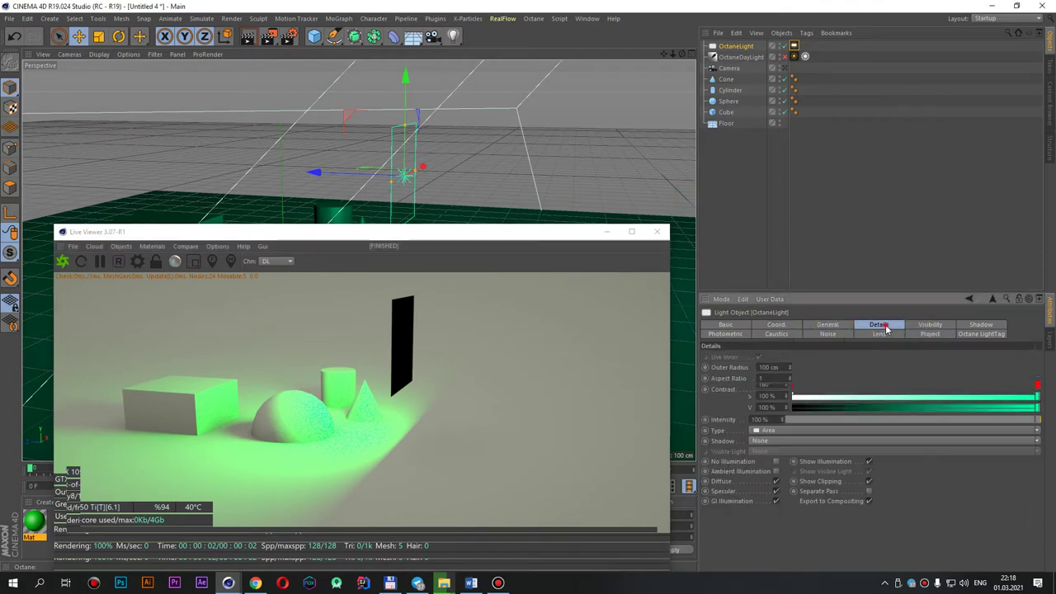
left_click(930, 333)
left_click(879, 333)
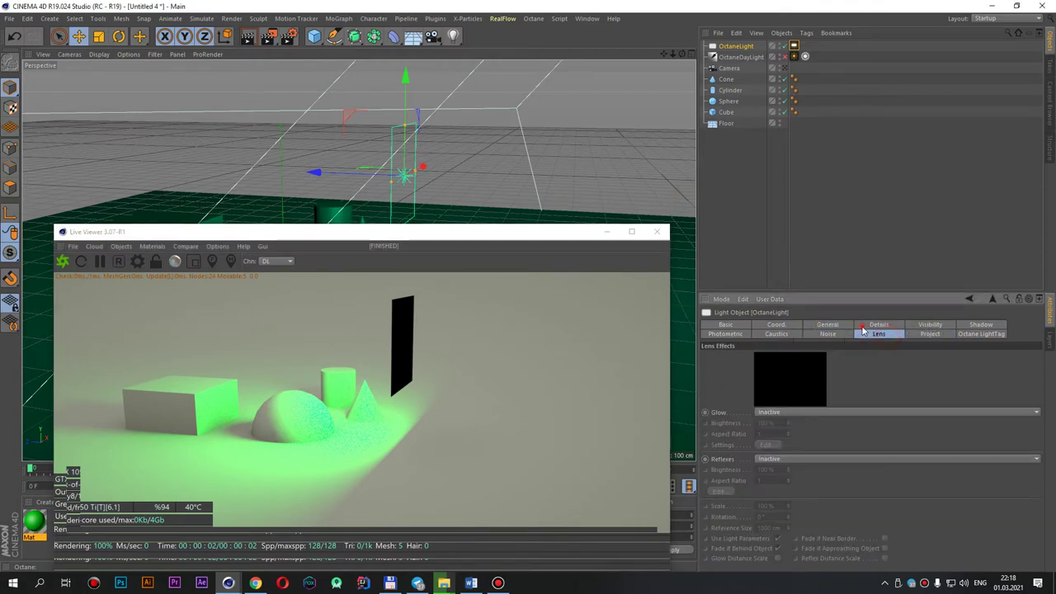
left_click(875, 324)
left_click_drag(822, 436, 754, 568)
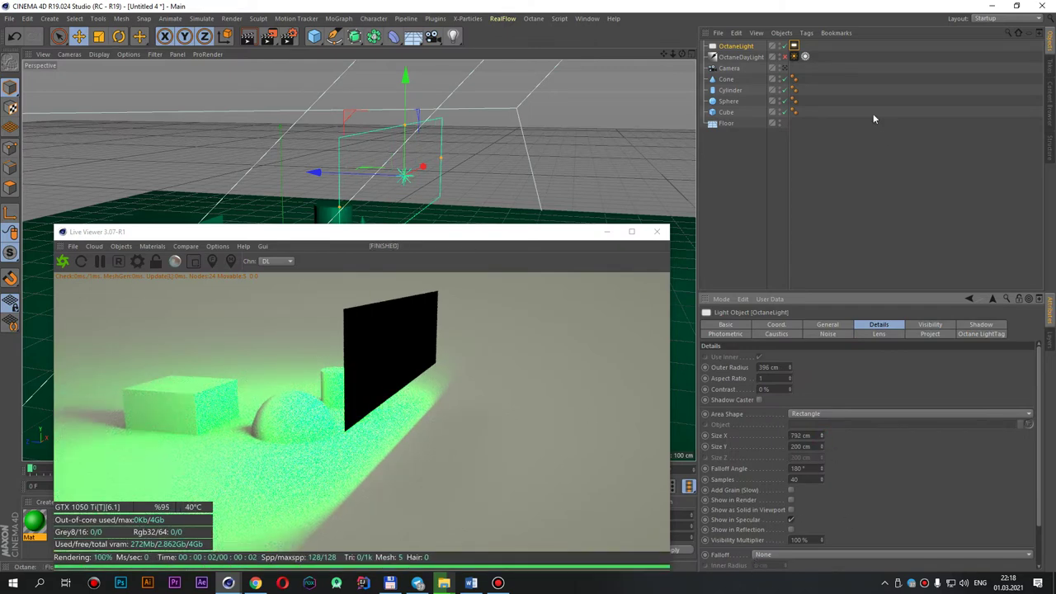
Step: Delete the green area light and open the Live Viewer's Objects menu
key("Delete")
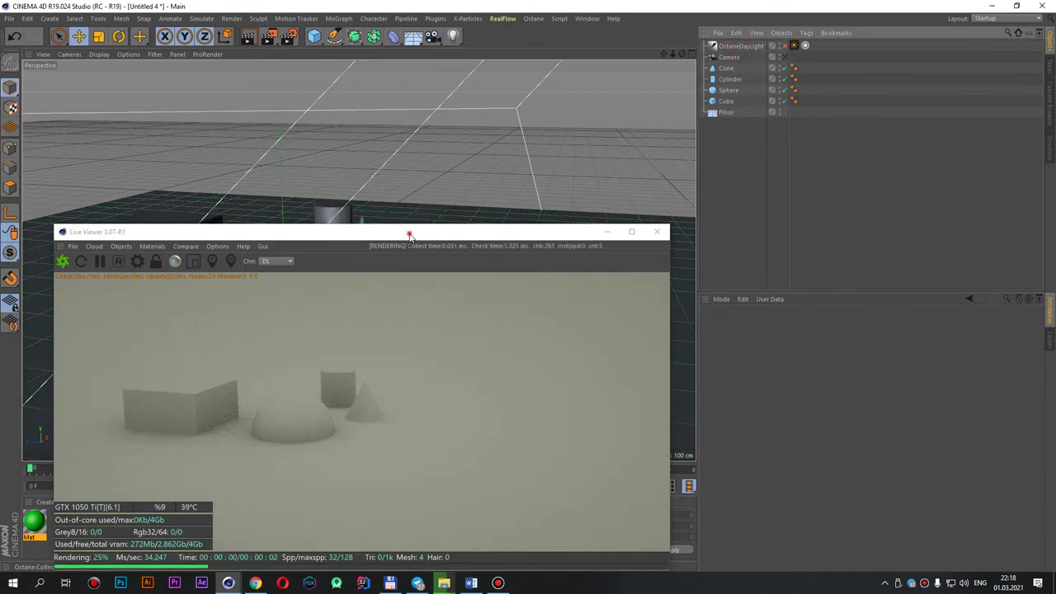
left_click_drag(408, 232, 686, 130)
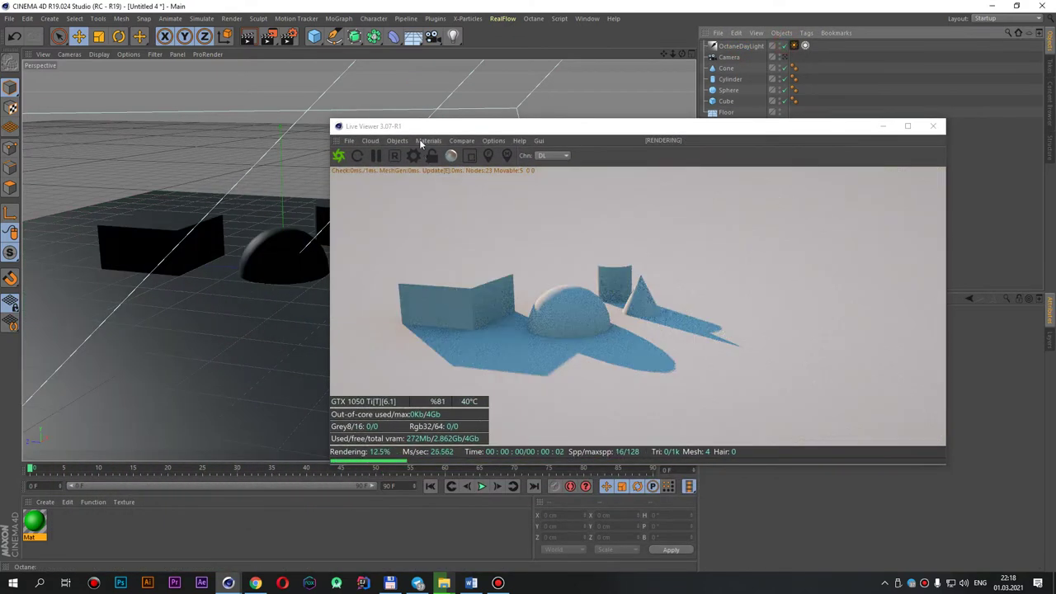
left_click(398, 140)
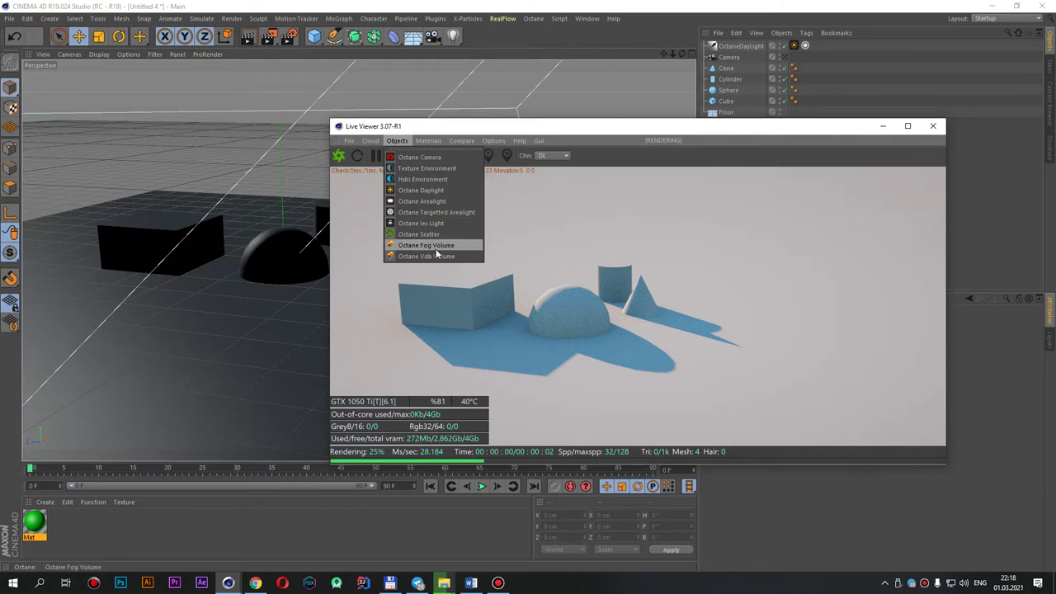
left_click(436, 249)
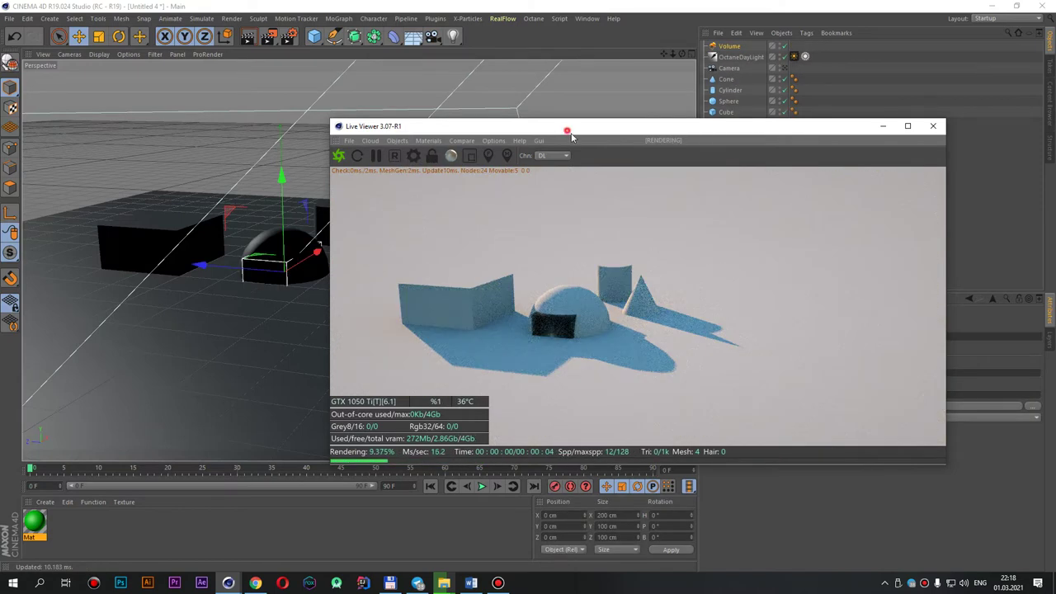
left_click_drag(568, 133, 699, 199)
left_click(99, 35)
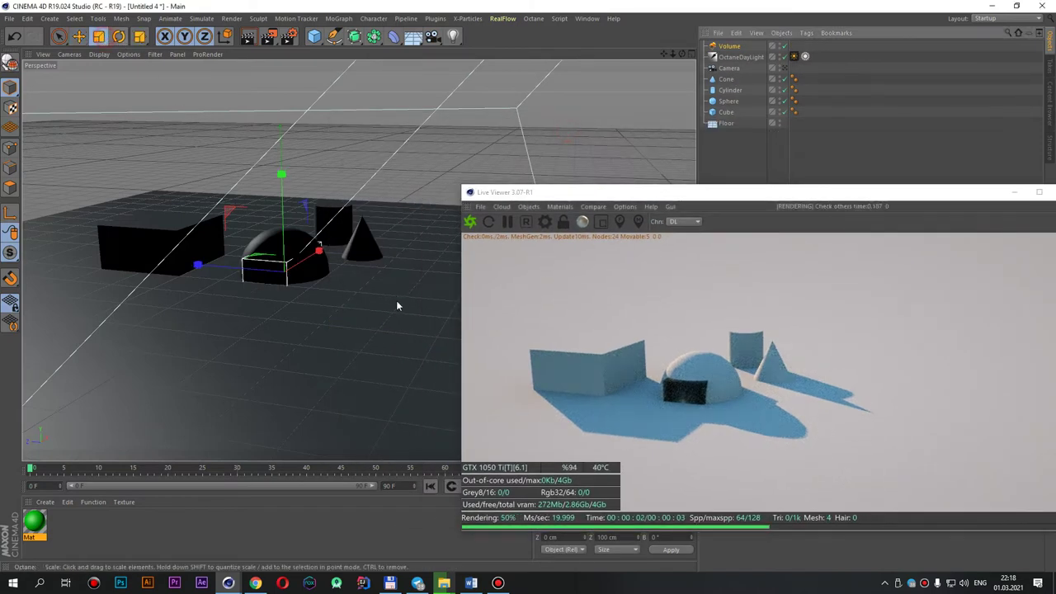
mouse_move(396, 301)
left_mouse_down()
mouse_move(664, 31)
mouse_move(226, 354)
left_mouse_up()
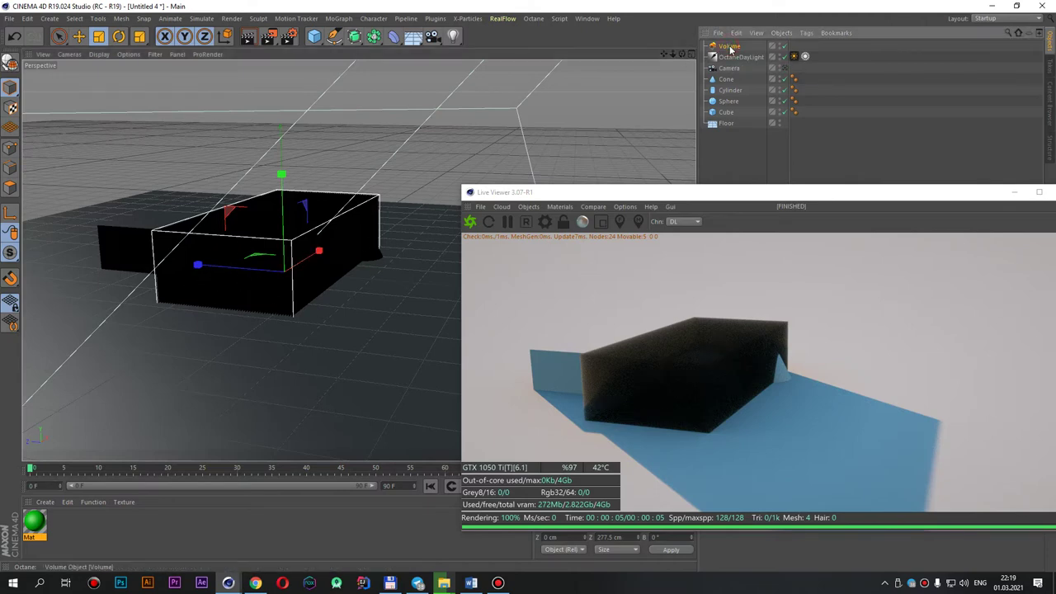
Step: Delete the fog Volume and reposition the Live Viewer window to the left
key("Delete")
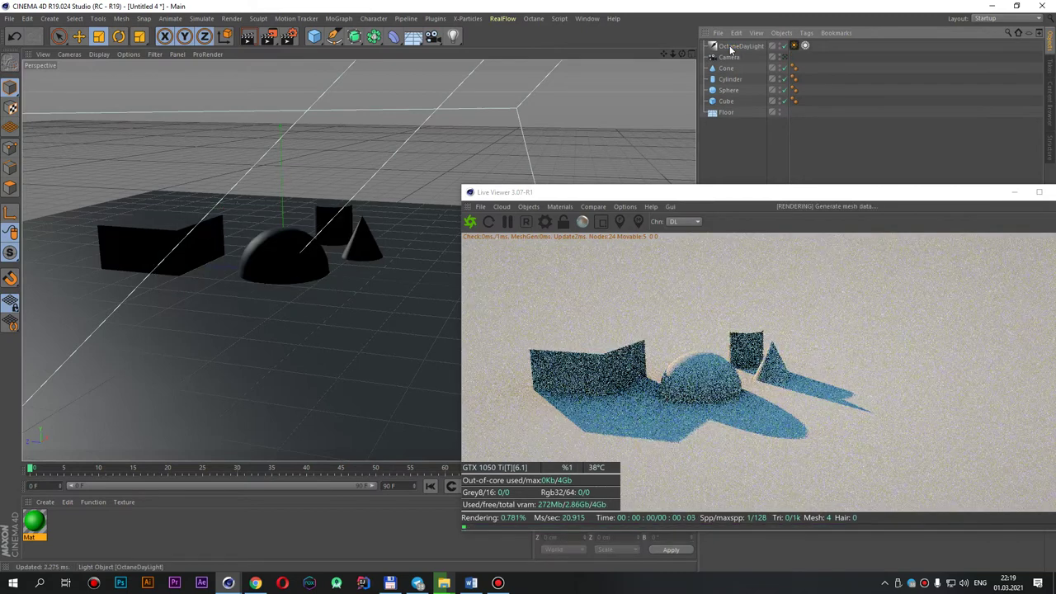
left_click_drag(666, 197, 310, 187)
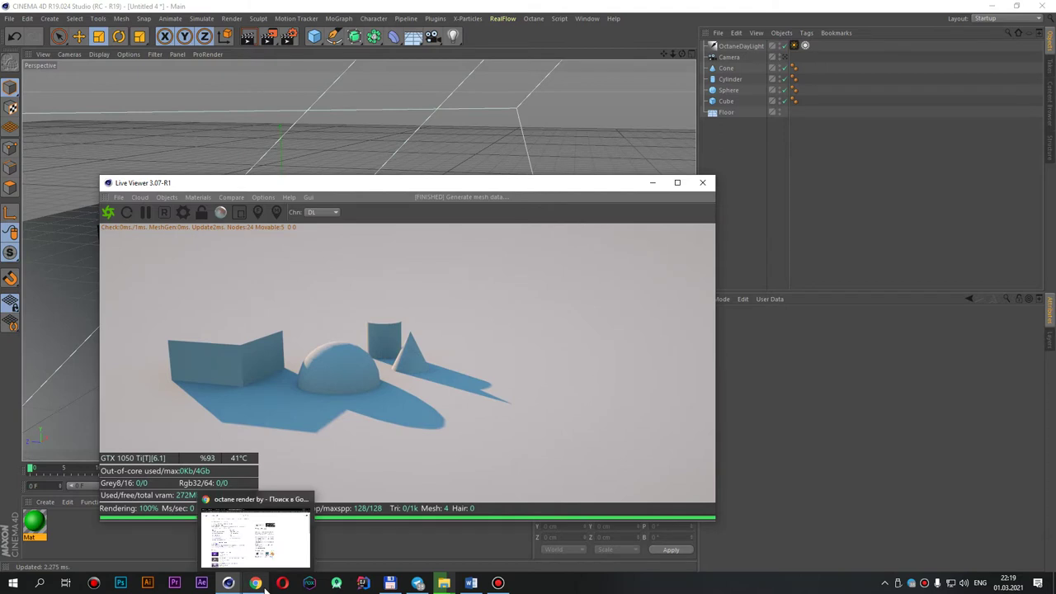
mouse_move(255, 582)
left_click(421, 181)
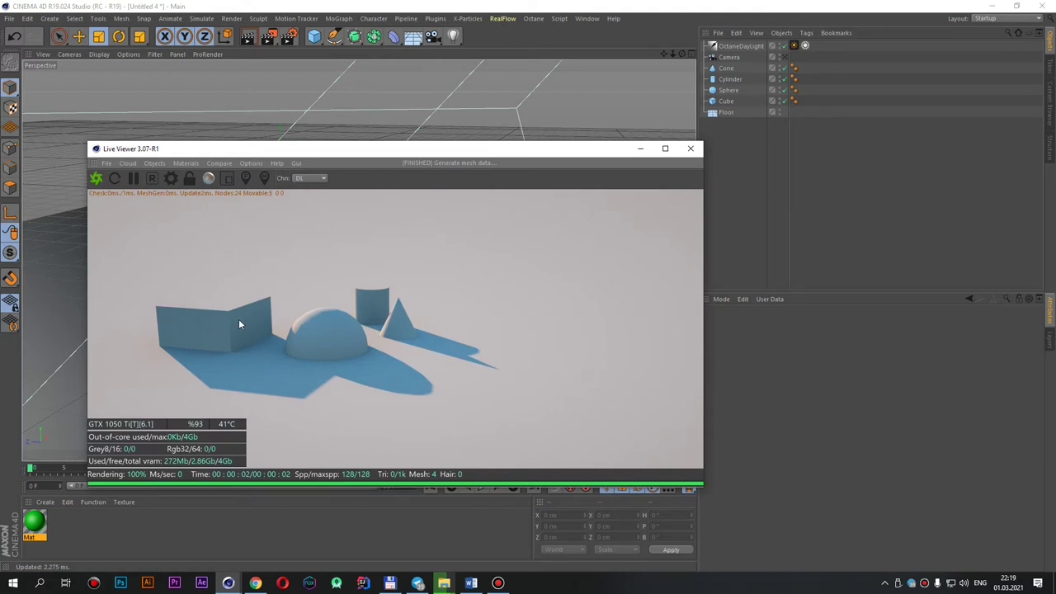
left_click_drag(339, 163, 337, 145)
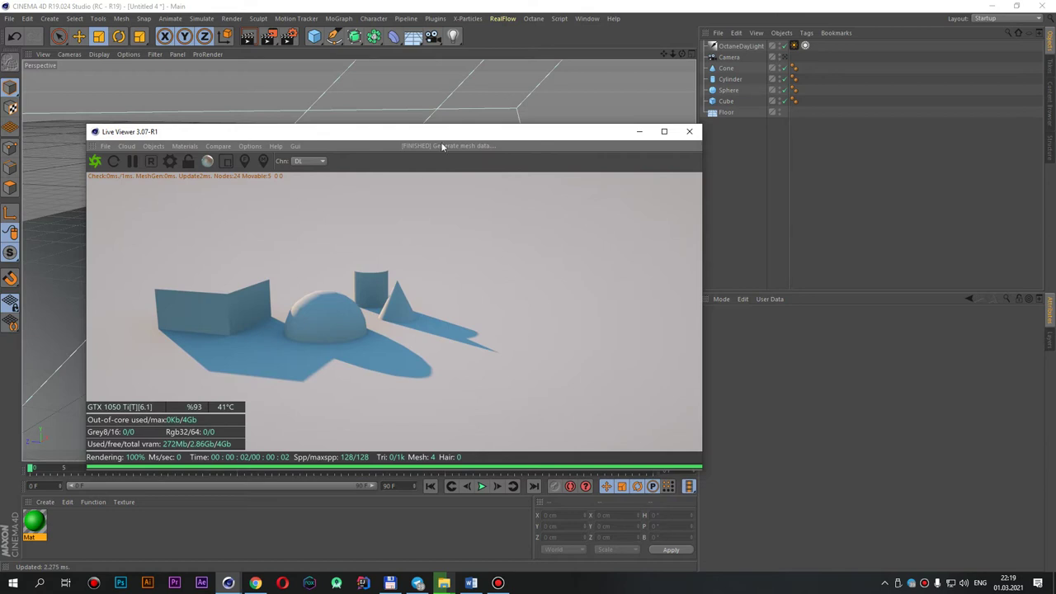
left_click_drag(442, 145, 433, 128)
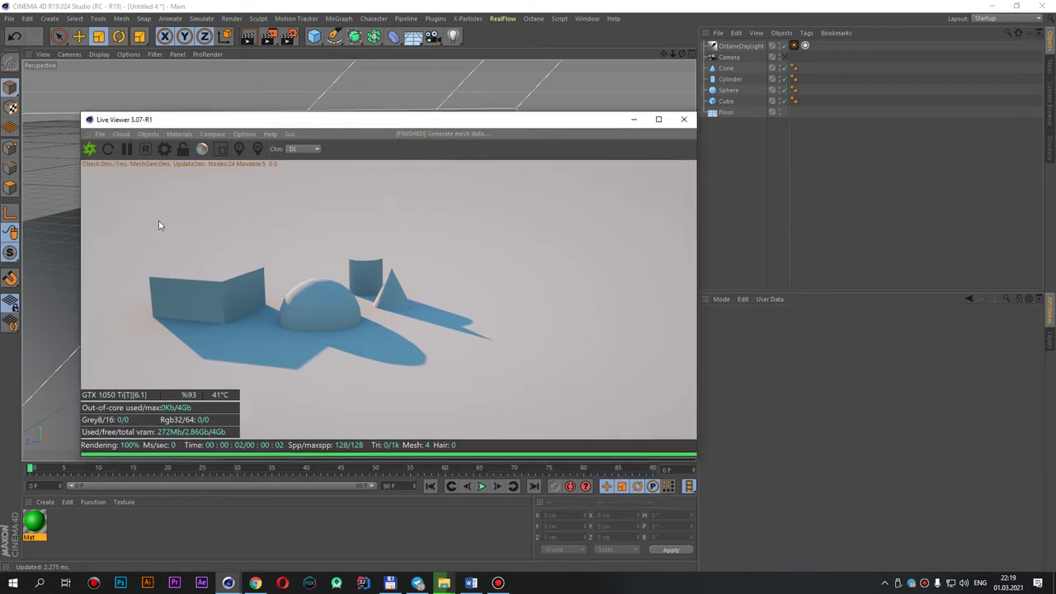
Step: Move the Live Viewer back to the right and open its Materials menu
left_click(147, 133)
mouse_move(179, 134)
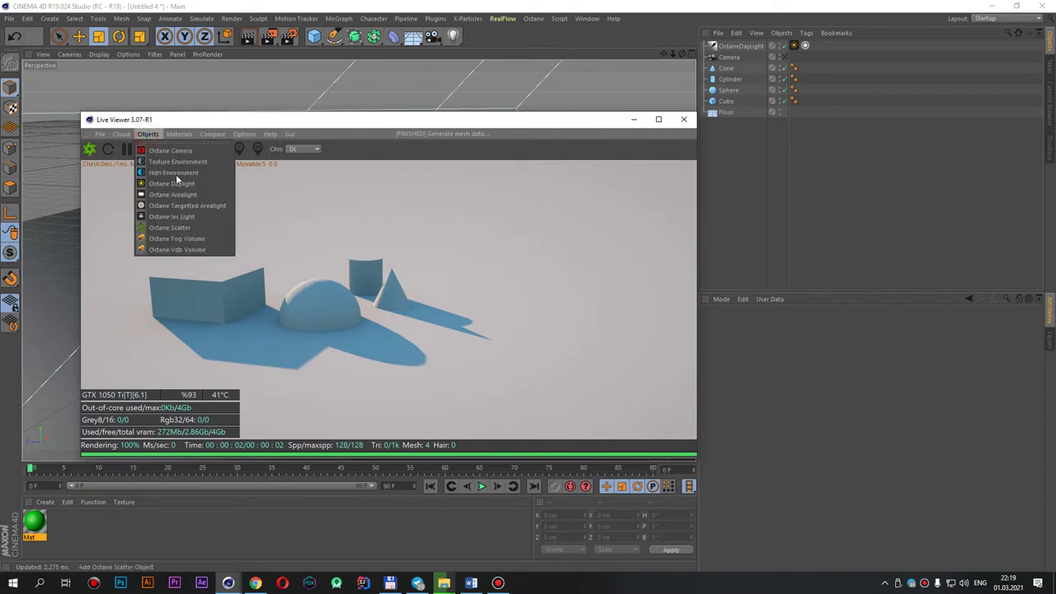
left_click(252, 118)
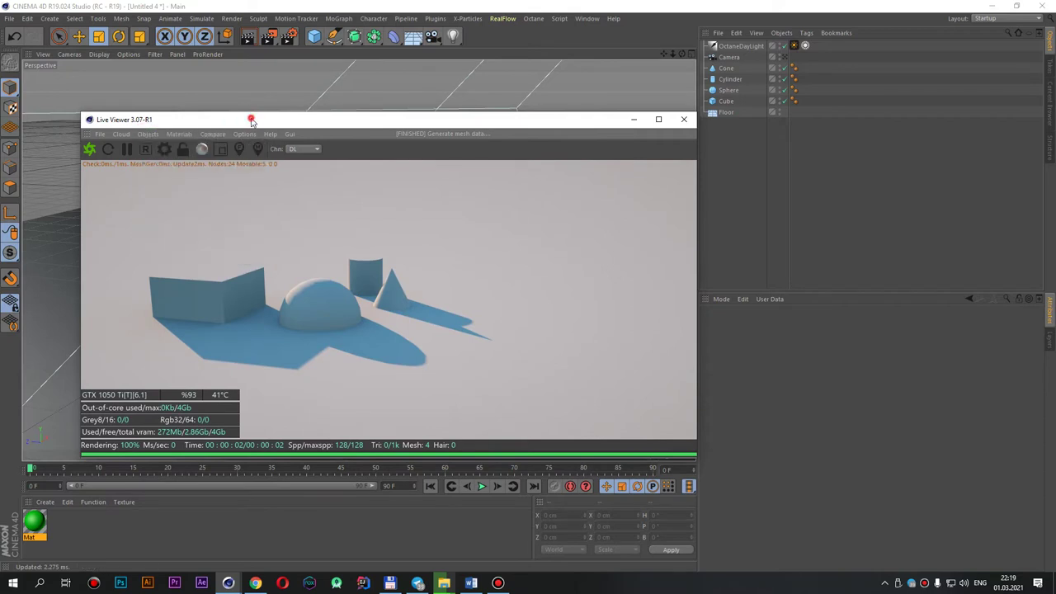
left_click_drag(364, 122, 703, 106)
left_click(518, 118)
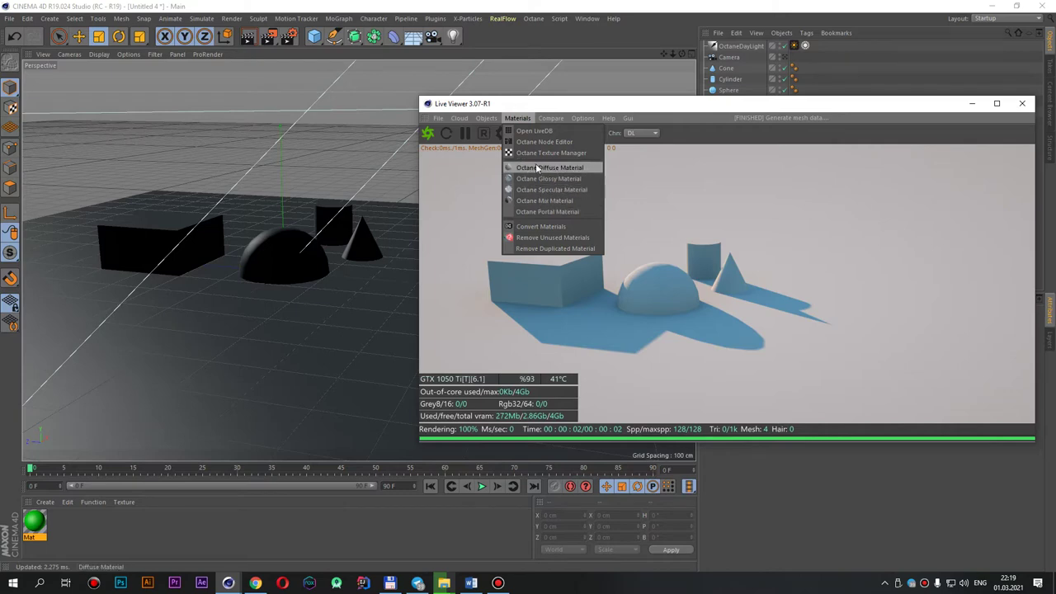
Step: Create a new Octane diffuse material and apply it to the cube
left_click(538, 167)
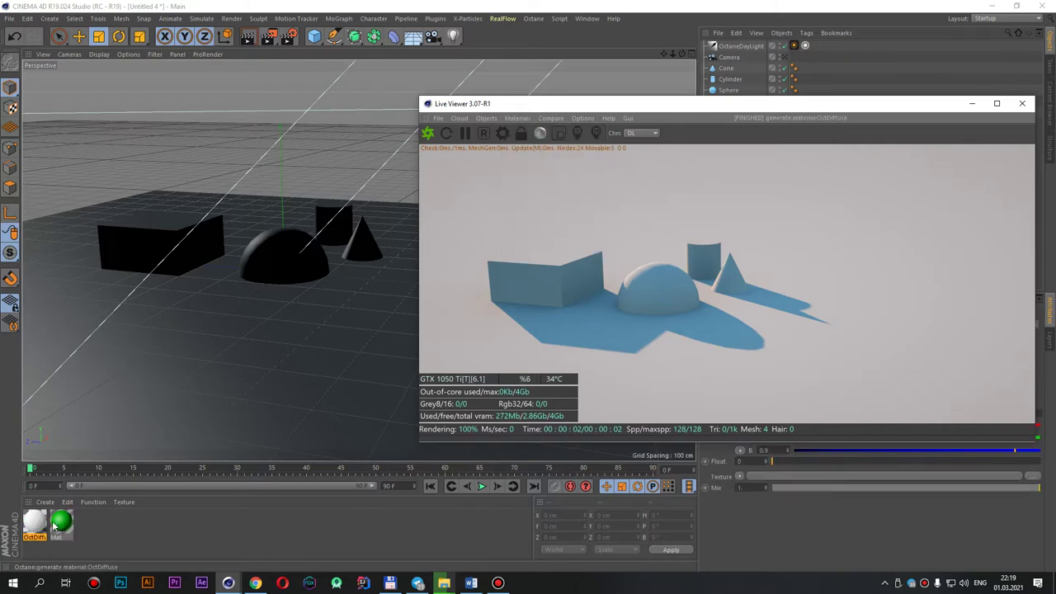
double_click(33, 523)
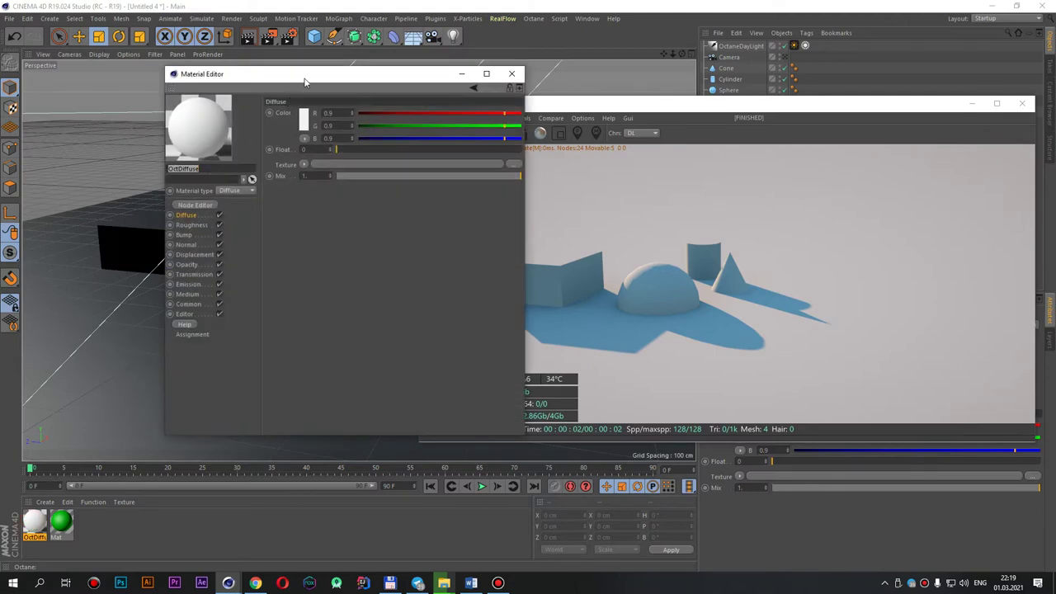
left_click_drag(305, 81, 301, 171)
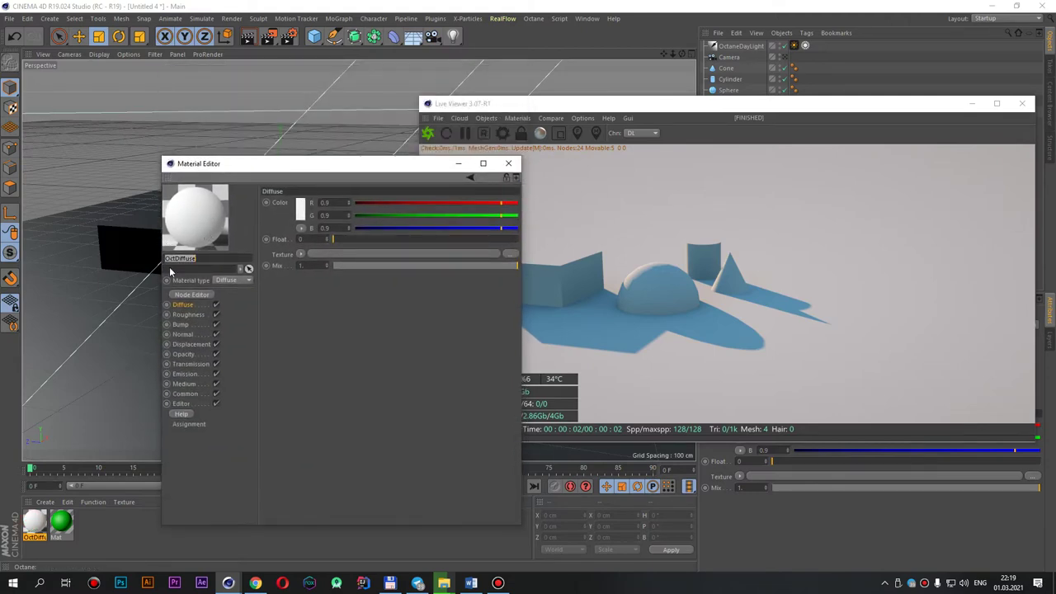
key("BackSpace")
left_click_drag(327, 169, 592, 194)
left_click_drag(36, 521, 272, 255)
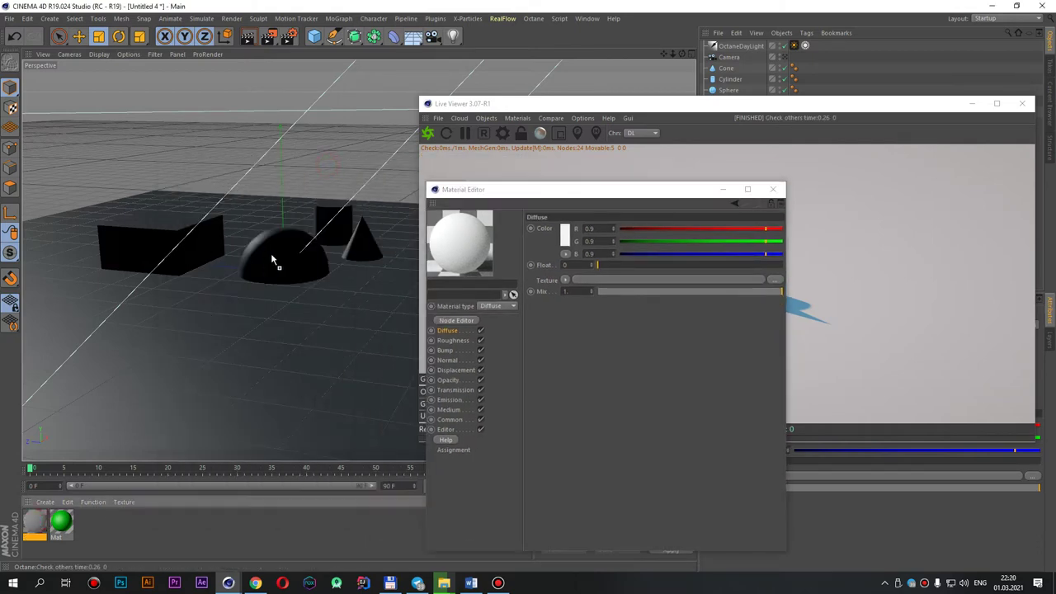
left_click_drag(542, 192, 335, 246)
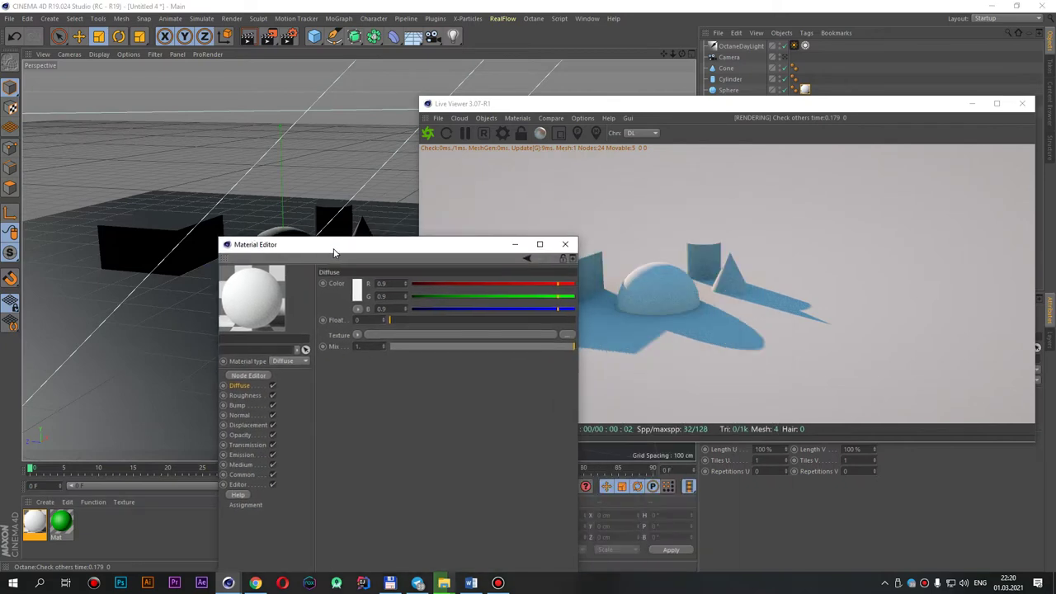
left_click_drag(148, 285, 154, 247)
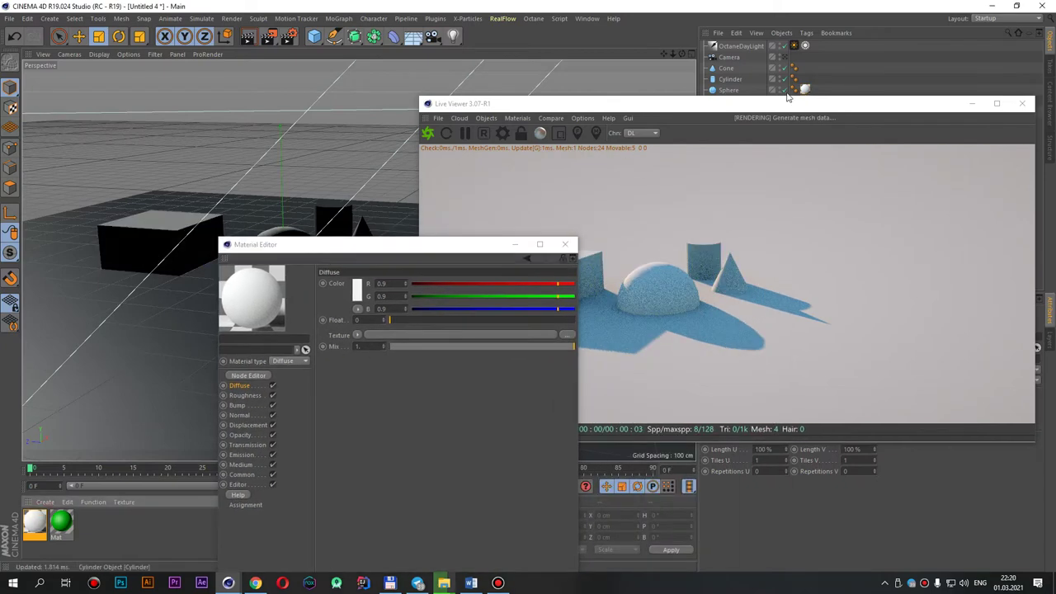
left_click_drag(784, 103, 785, 143)
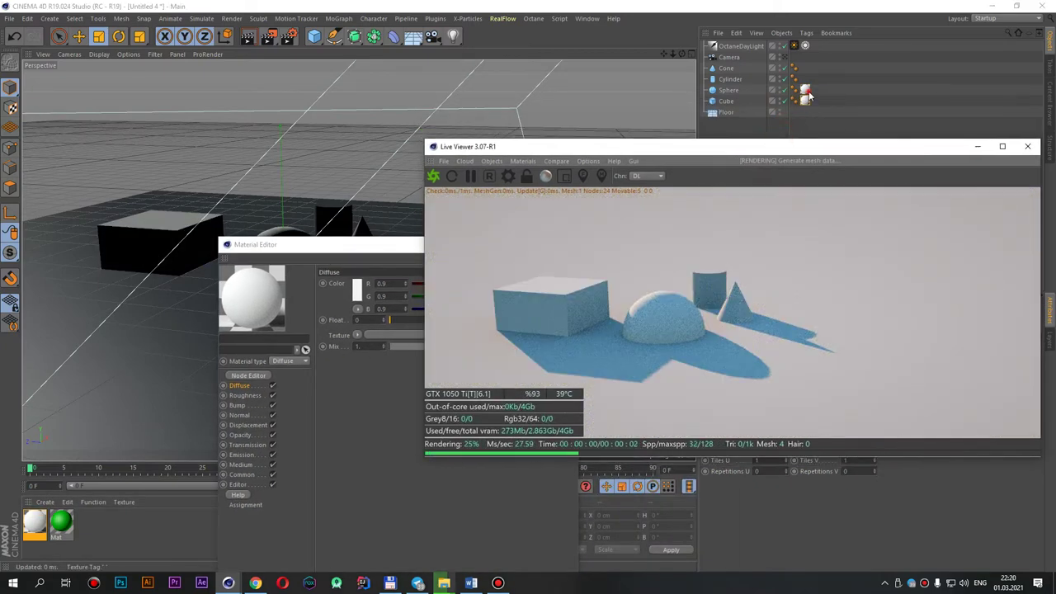
left_click_drag(381, 248, 325, 261)
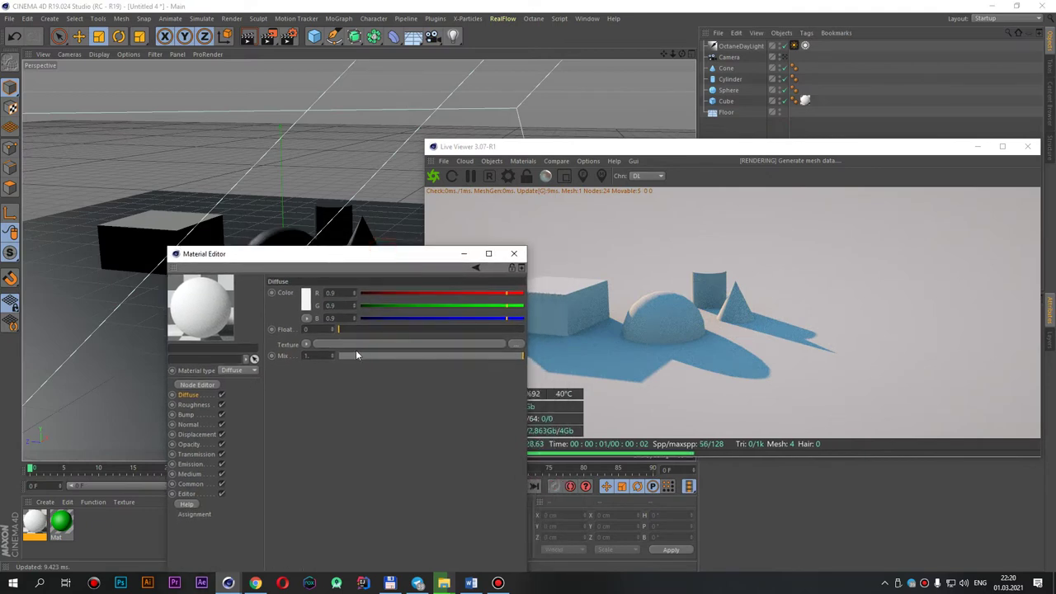
Step: Set the material's diffuse colour to a saturated deep blue (B 0.554)
left_click(306, 298)
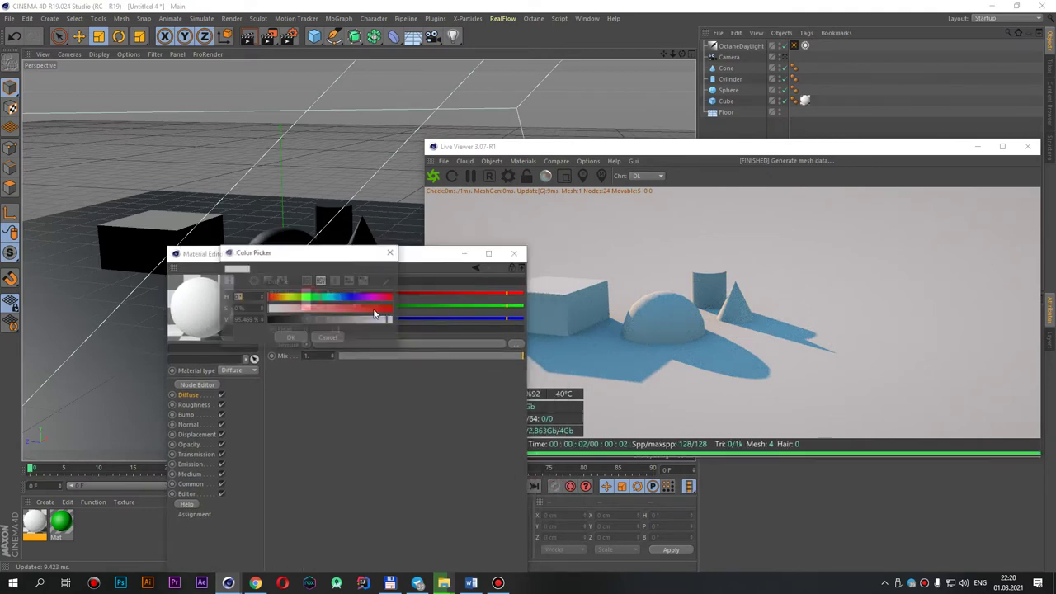
left_click(391, 252)
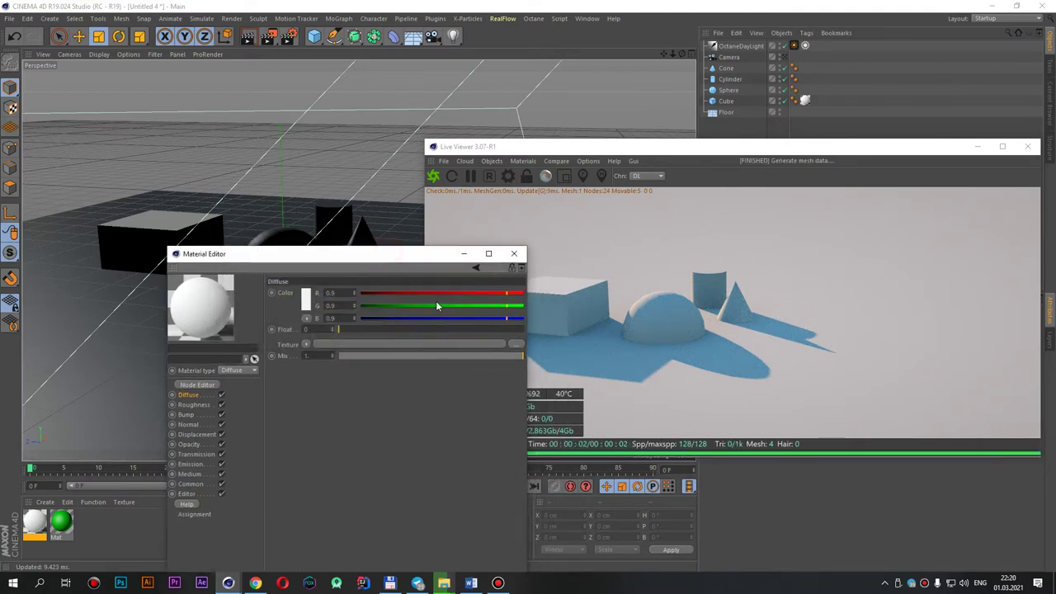
left_click(443, 293)
left_click_drag(425, 307, 473, 306)
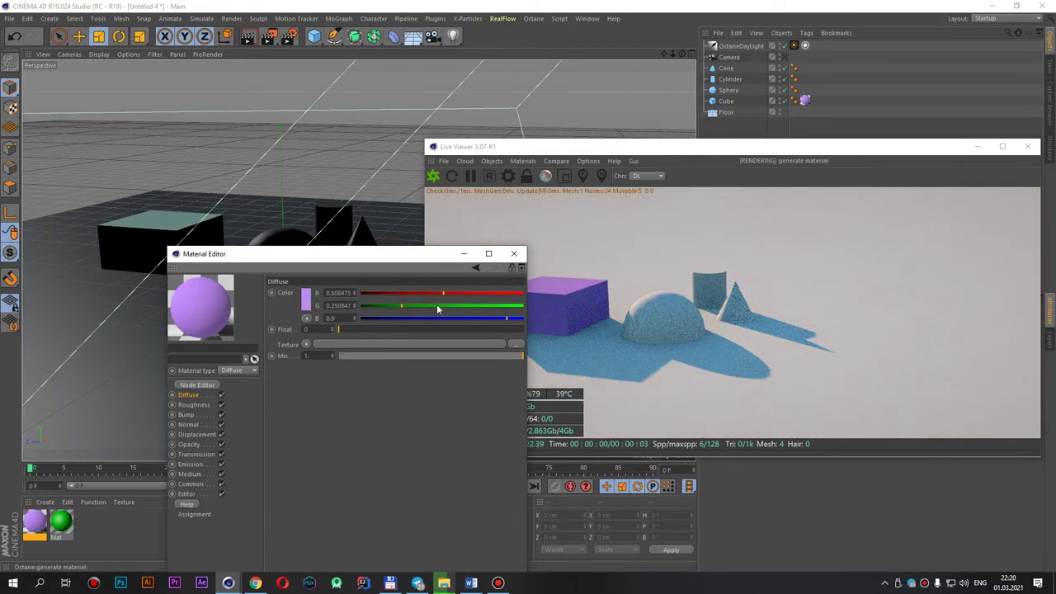
left_click(446, 318)
left_click(307, 298)
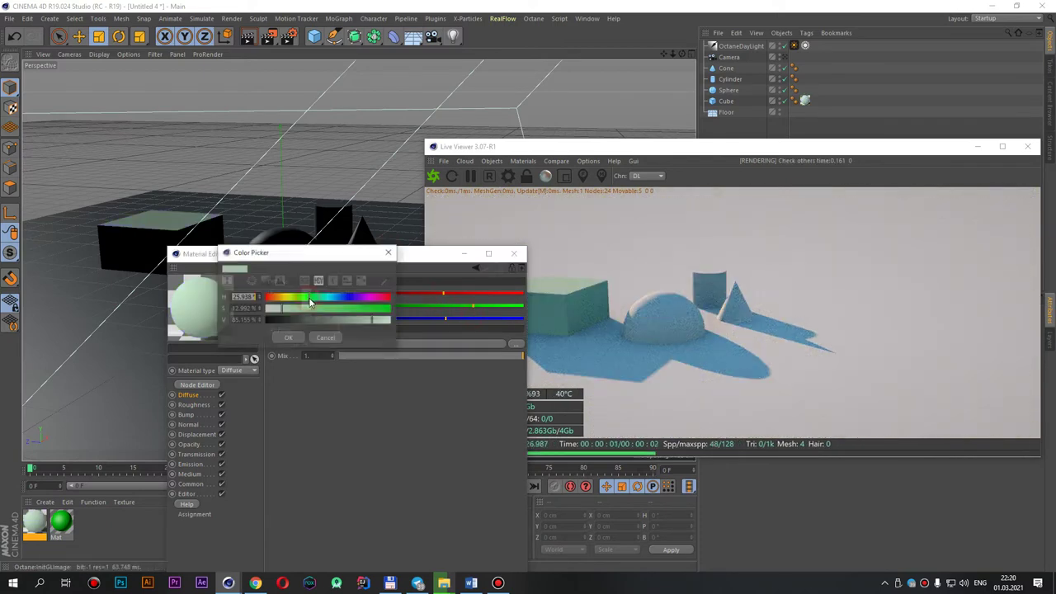
left_click(347, 298)
mouse_move(313, 309)
left_mouse_down()
mouse_move(393, 309)
mouse_move(337, 321)
left_mouse_up()
left_click(288, 337)
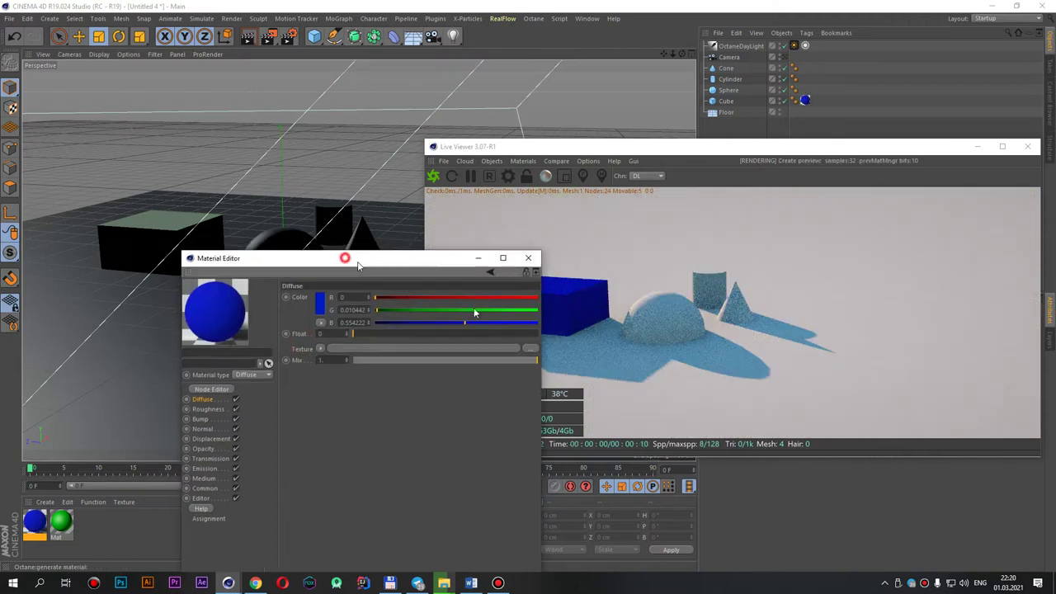
left_click_drag(347, 254, 554, 357)
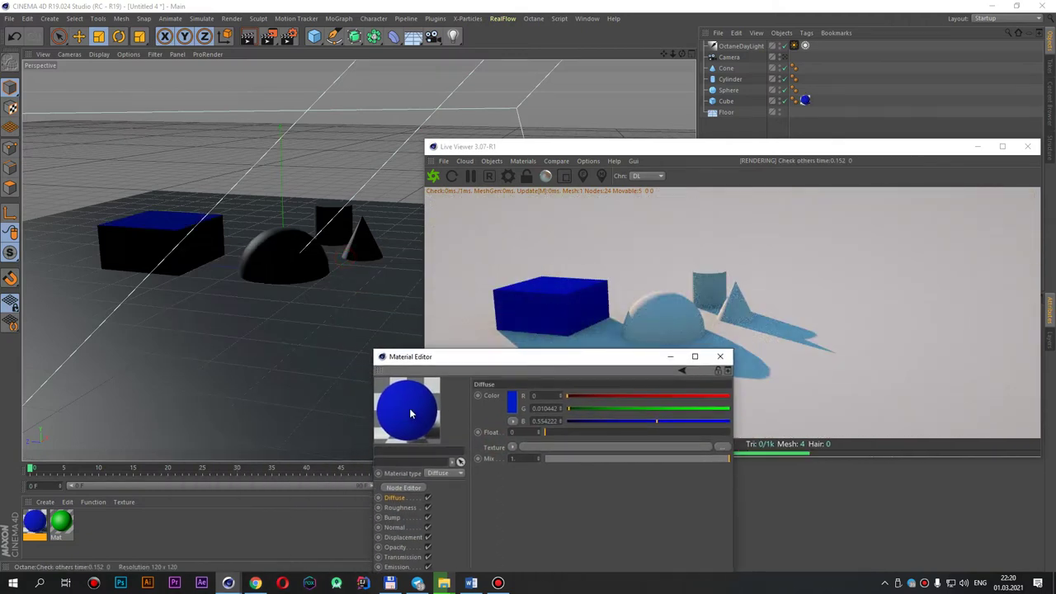
left_click(721, 357)
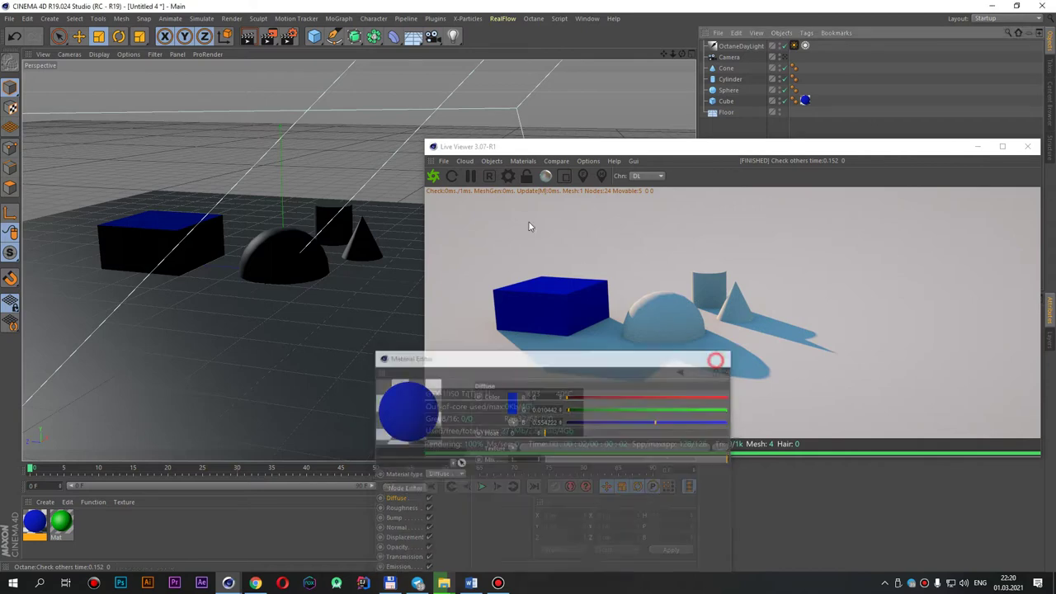
Step: Create an Octane glossy material and set its colour to dark grey at 30% value
left_click(524, 160)
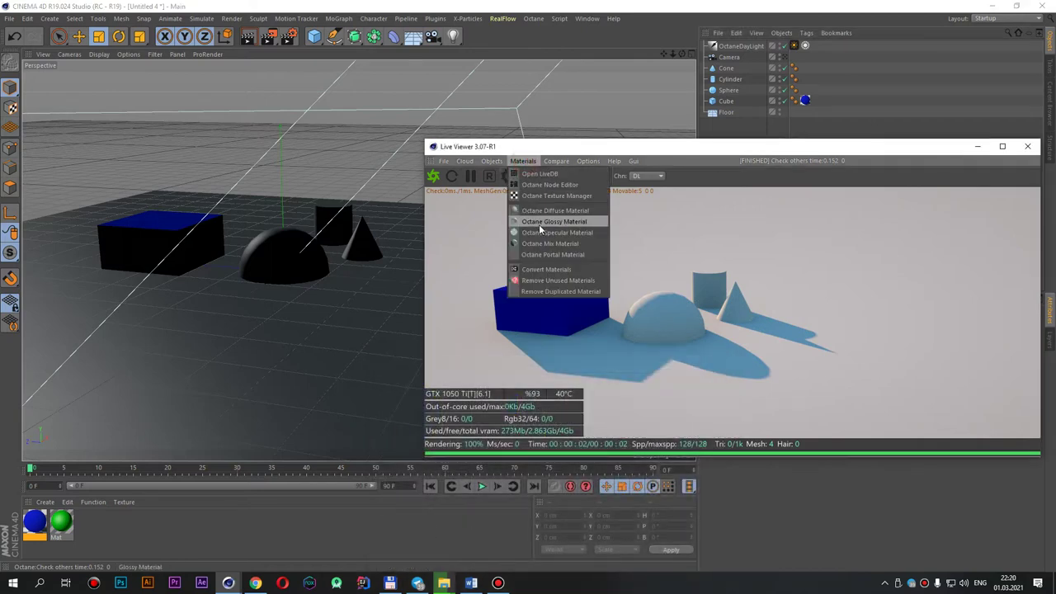
left_click(539, 223)
double_click(34, 522)
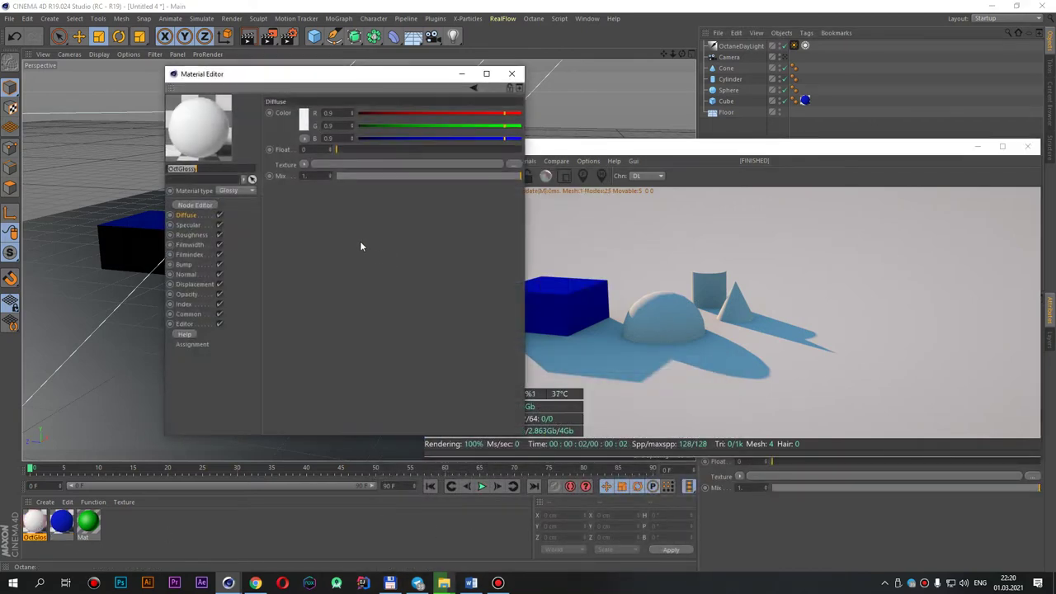
left_click(304, 124)
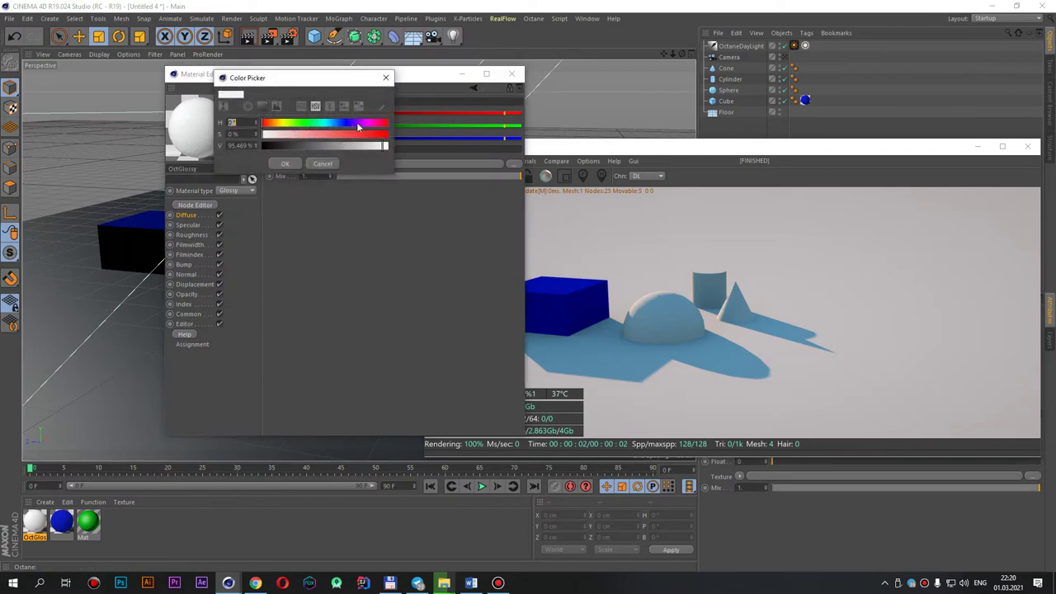
left_click_drag(359, 97, 430, 259)
left_click(392, 295)
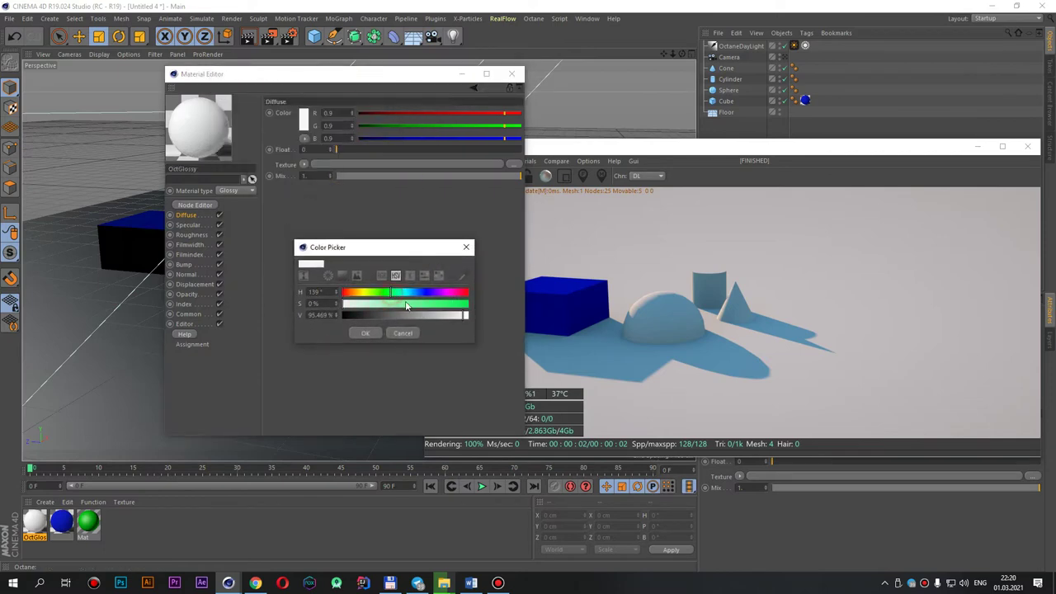
left_click_drag(389, 314, 380, 314)
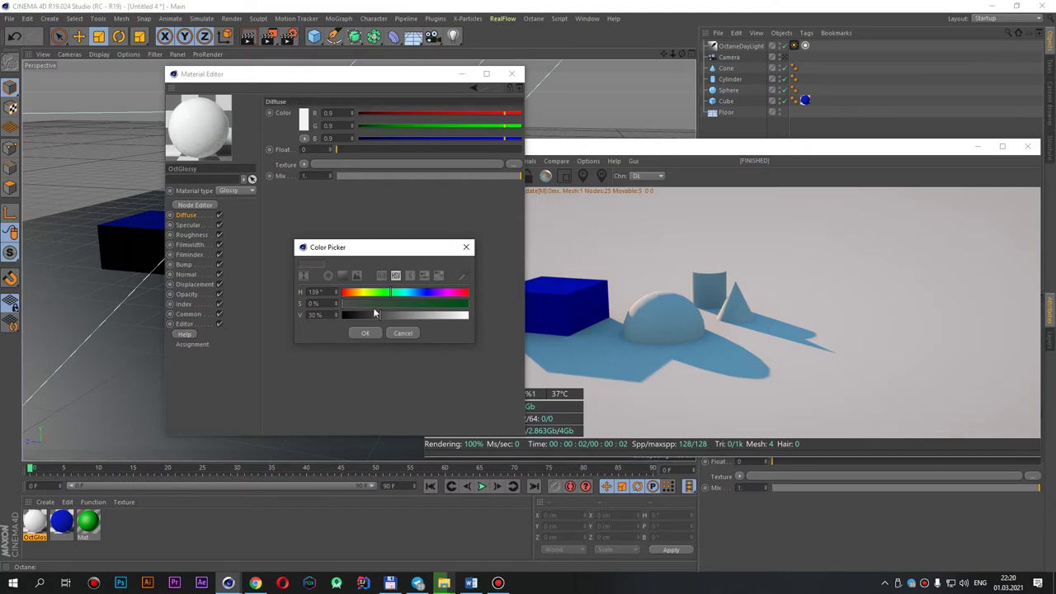
left_click(365, 332)
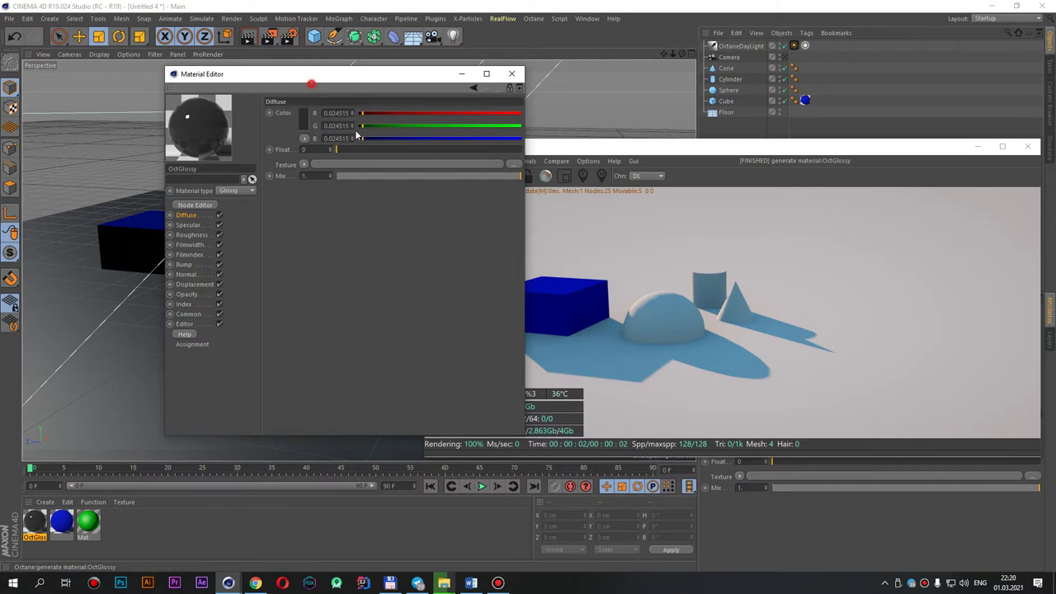
left_click_drag(308, 76, 411, 176)
left_click_drag(548, 187, 495, 197)
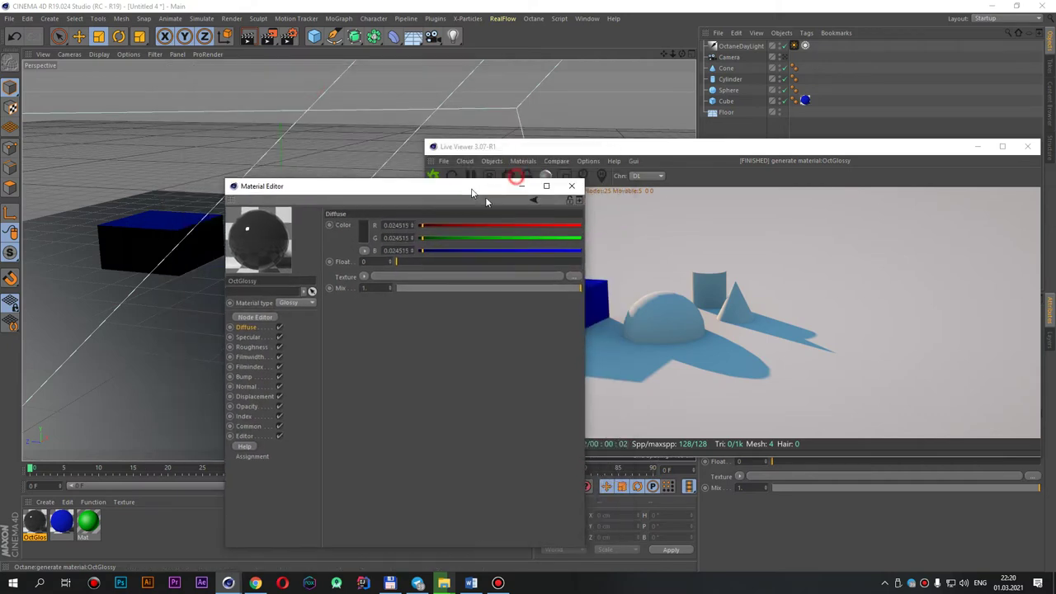
left_click(571, 184)
Step: Apply the dark glossy material to the floor, then select the cube, sphere, cone and cylinder
left_click_drag(207, 382, 207, 382)
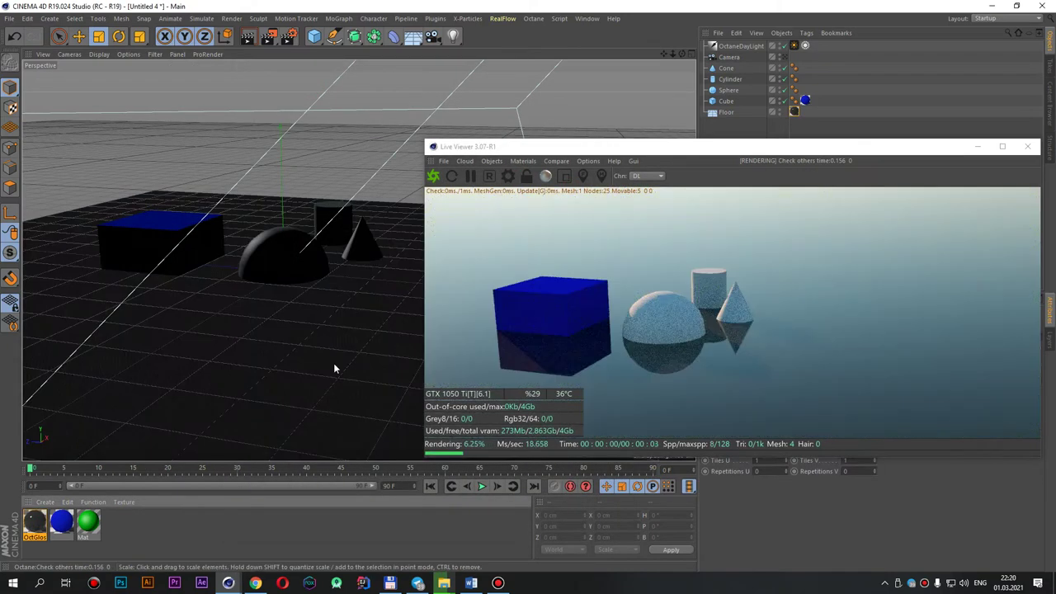
left_click(160, 240)
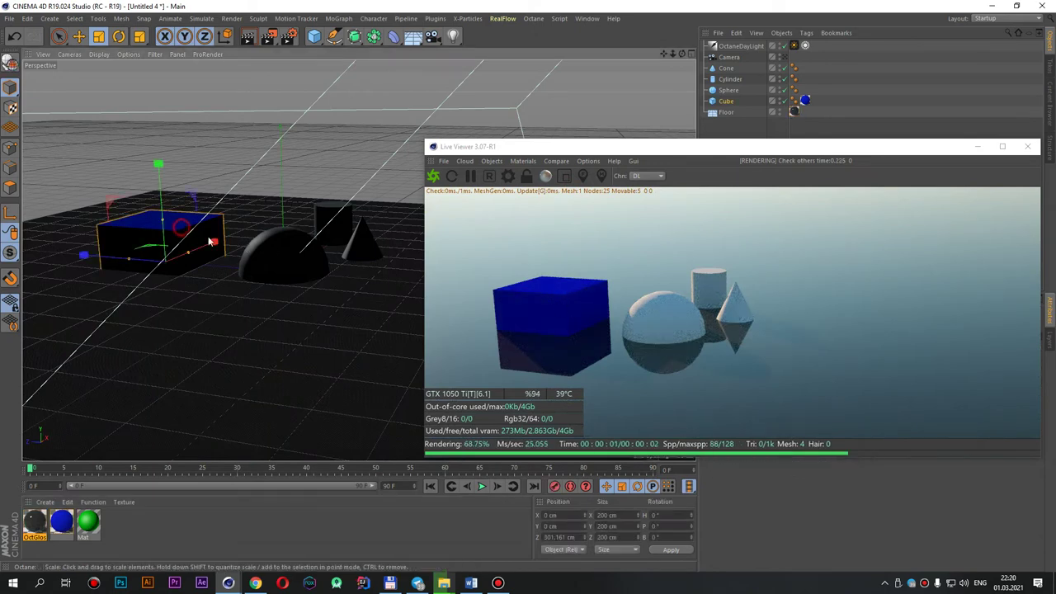
left_click(281, 256, "shift")
left_click(361, 241, "shift")
left_click(323, 211, "shift")
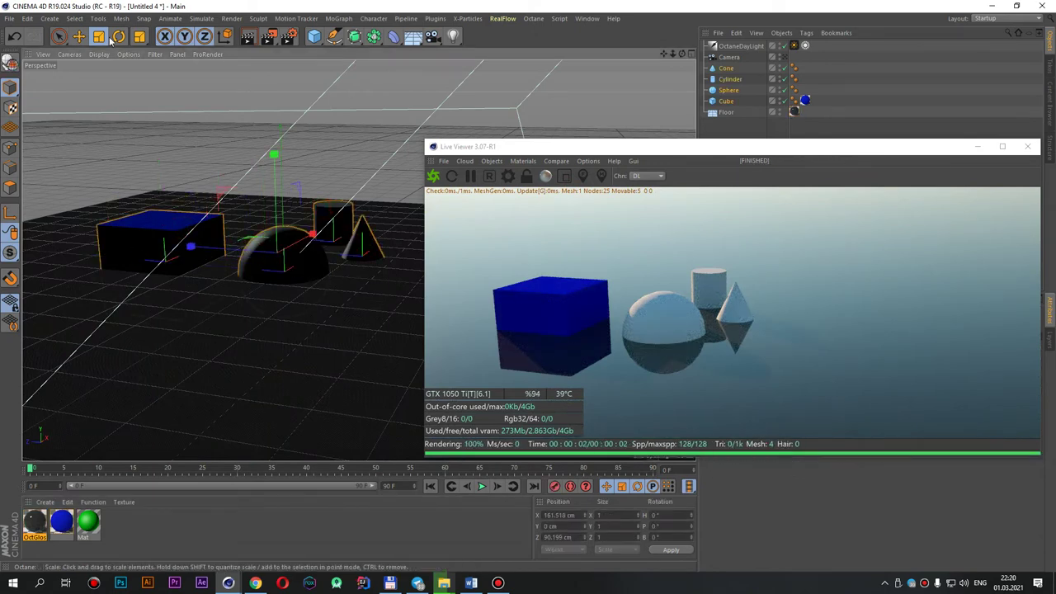
Step: Raise the four selected shapes together to Y 115.7 cm
left_click(78, 36)
left_click_drag(279, 169, 278, 142)
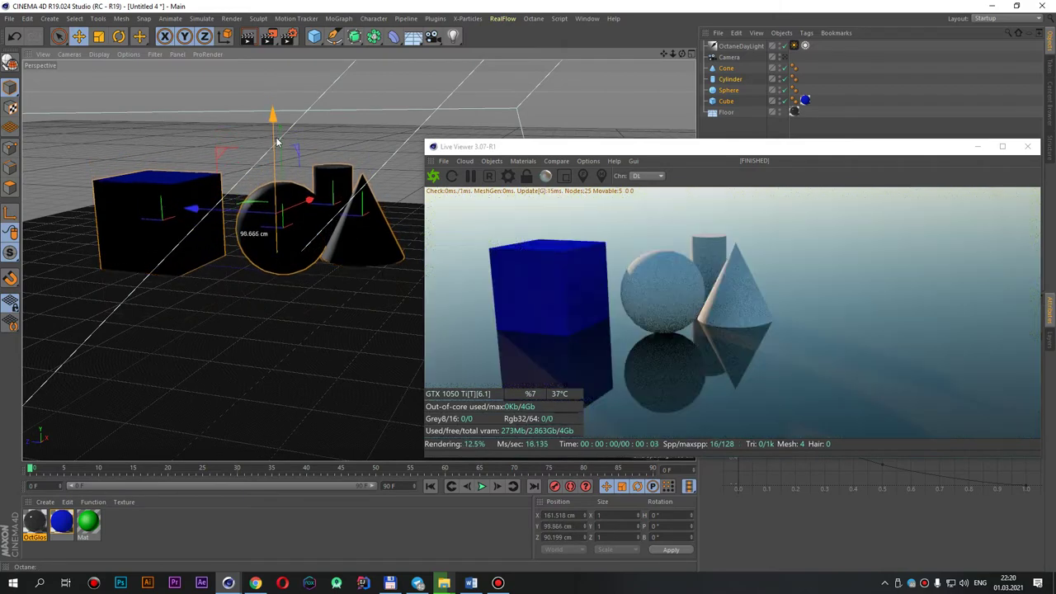
left_click_drag(278, 142, 277, 134)
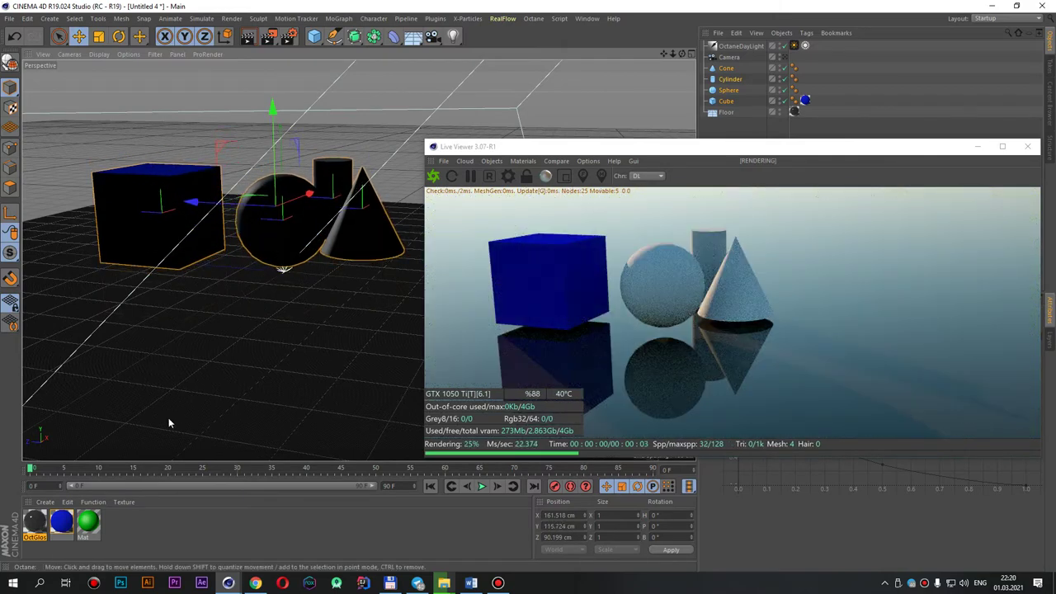
left_click(522, 161)
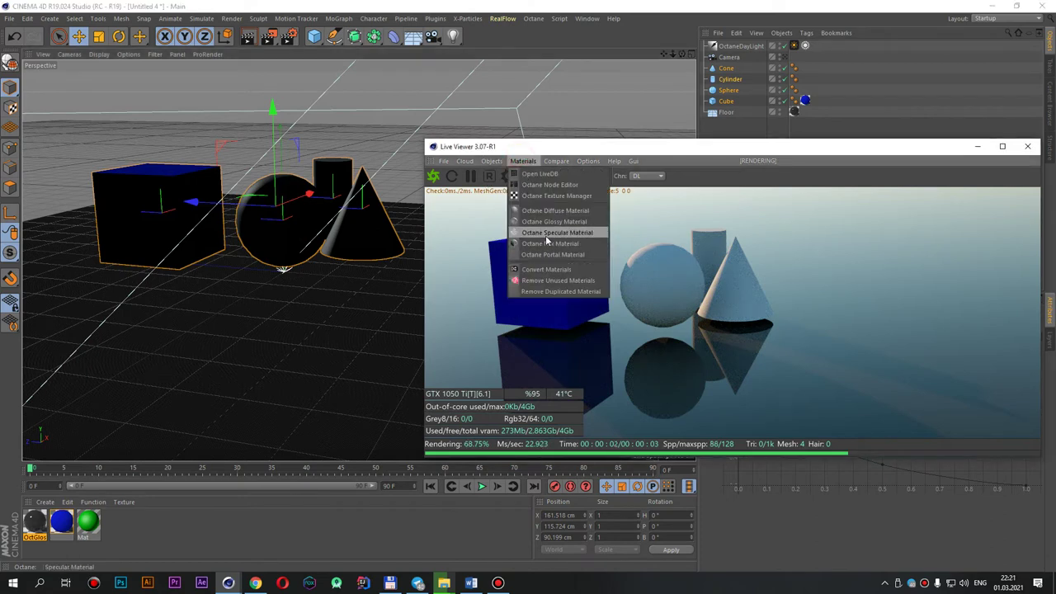
Step: Create an Octane specular material and apply it to the sphere as clear glass
left_click(546, 235)
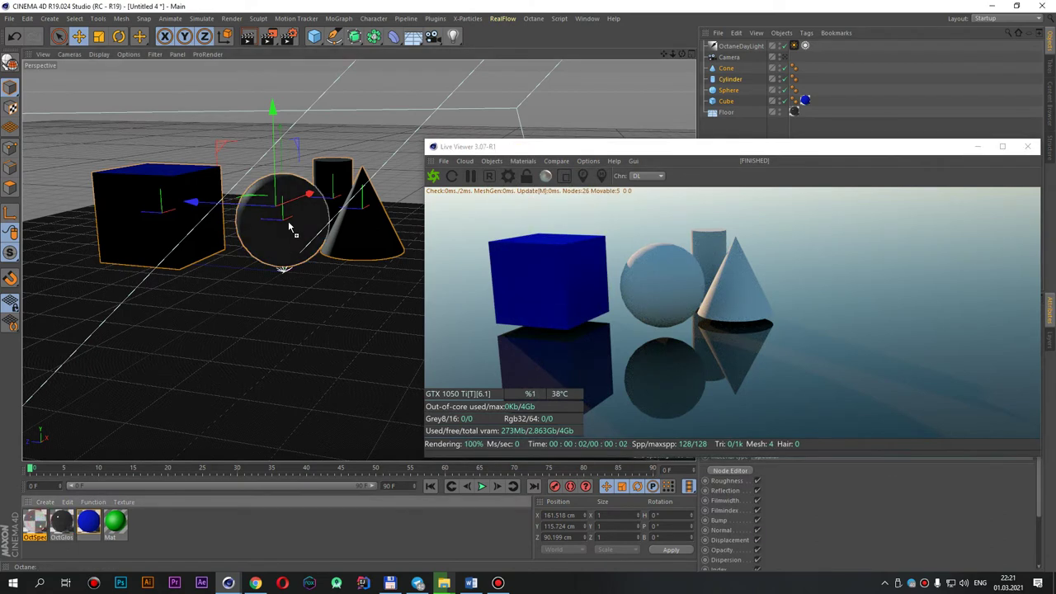
left_click_drag(291, 233, 34, 526)
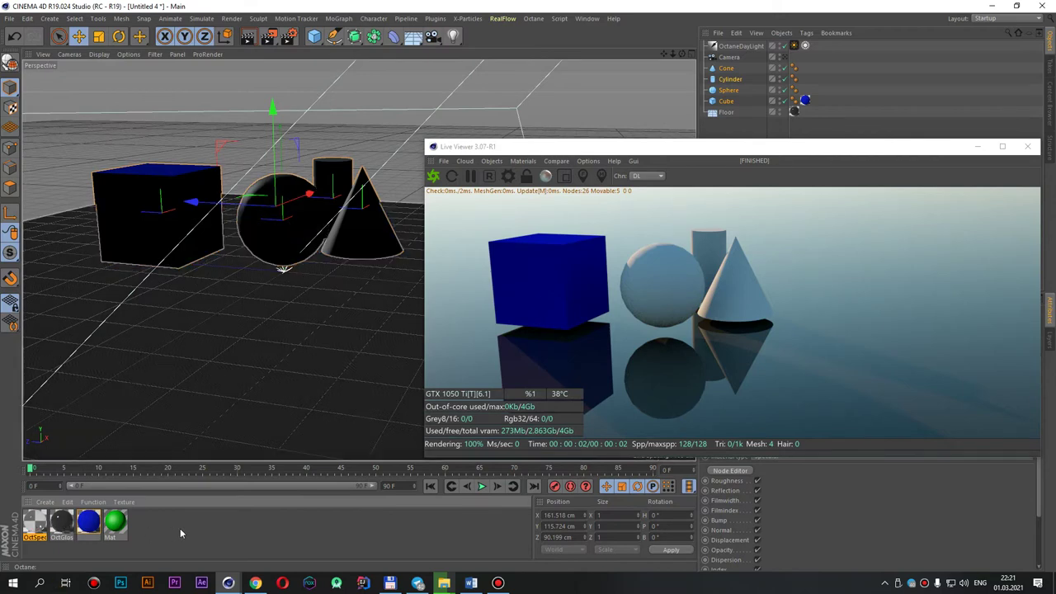
left_click(280, 266)
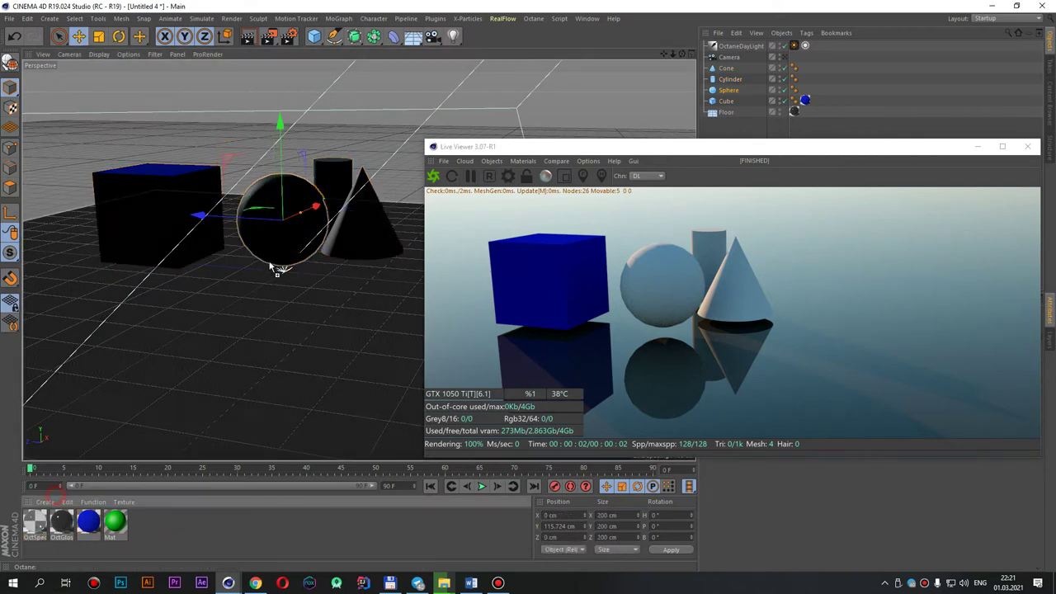
left_click_drag(277, 268, 277, 245)
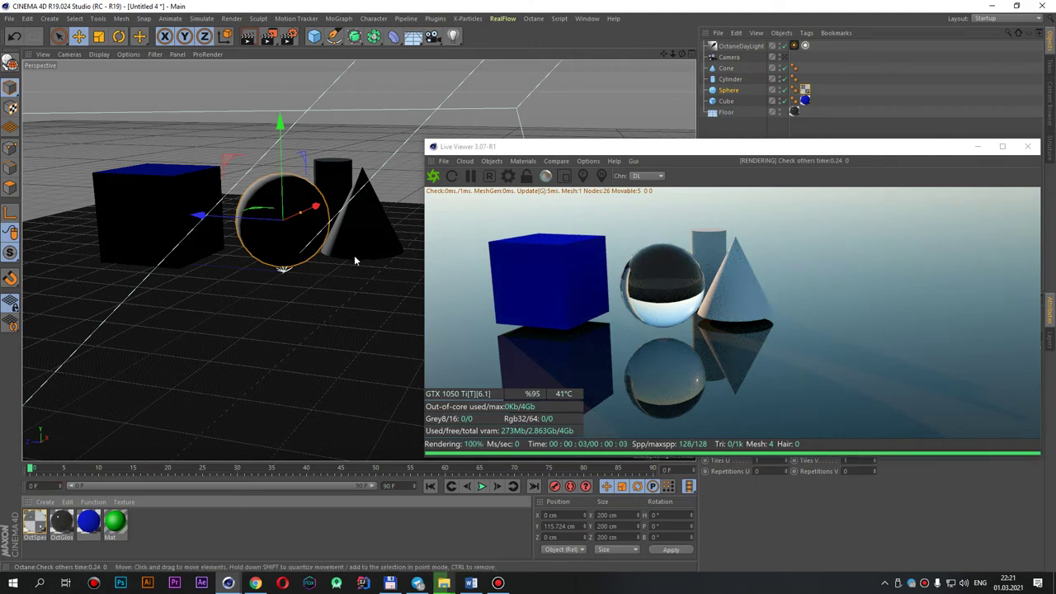
left_click_drag(355, 261, 333, 278, "alt")
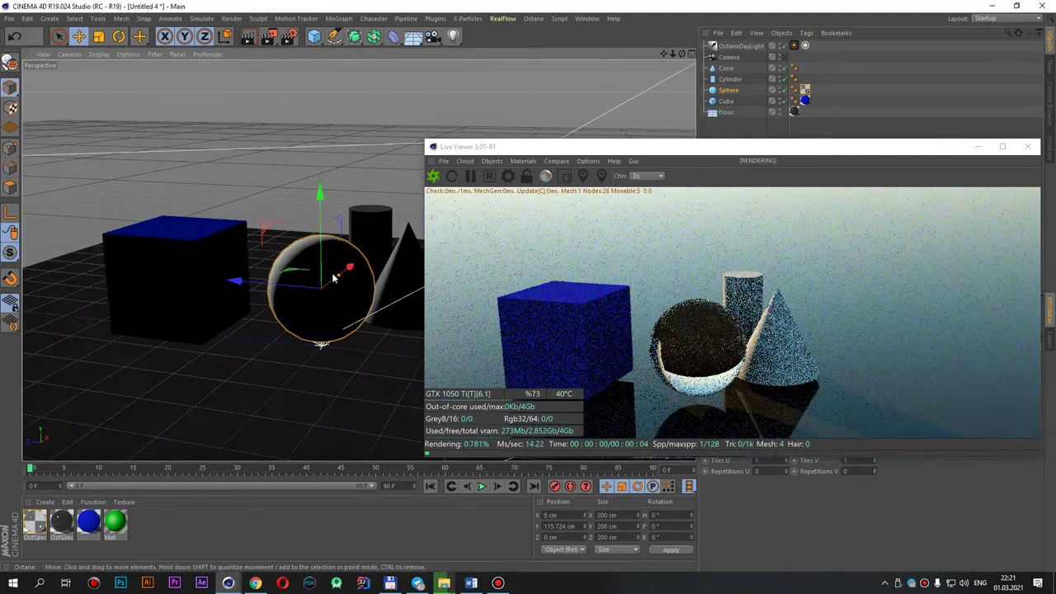
scroll(333, 278, "up", 2)
scroll(335, 279, "up", 2)
scroll(339, 281, "up", 2)
scroll(306, 276, "up", 2)
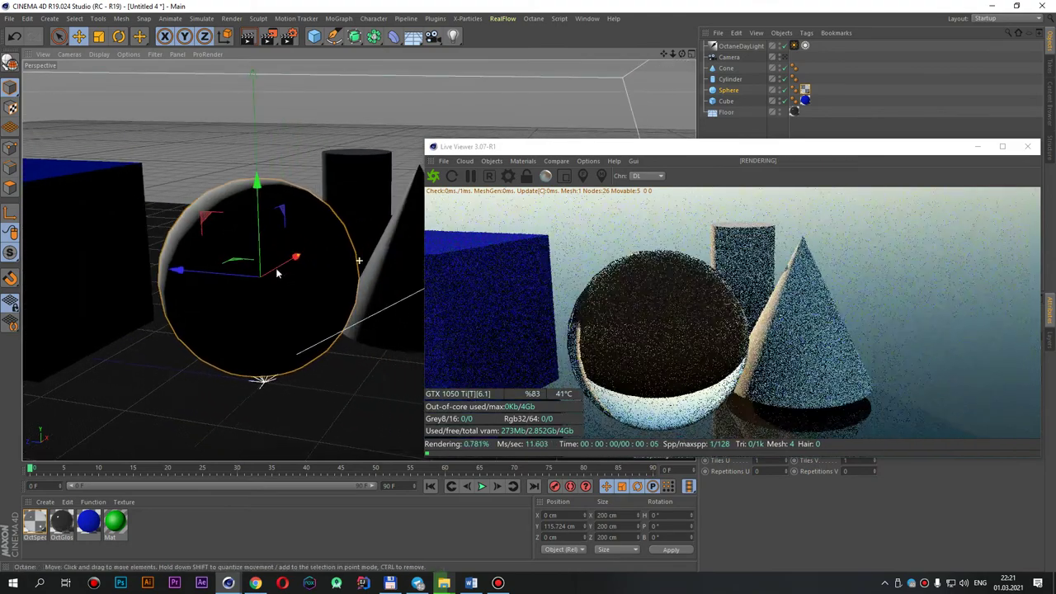
mouse_move(277, 273)
left_mouse_down("alt")
mouse_move(295, 271)
mouse_move(288, 290)
mouse_move(334, 320)
mouse_move(293, 304)
mouse_move(312, 288)
mouse_move(268, 279)
mouse_move(177, 377)
left_mouse_up("alt")
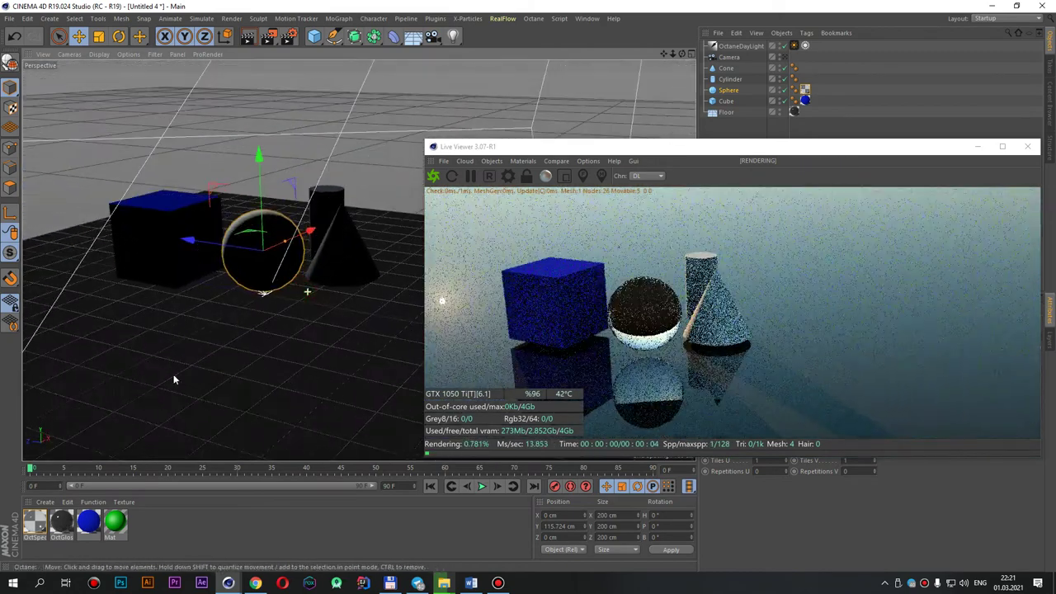
Step: Switch the blue material's type to Specular, then Glossy, then back to Diffuse
double_click(86, 523)
left_click_drag(283, 74, 419, 131)
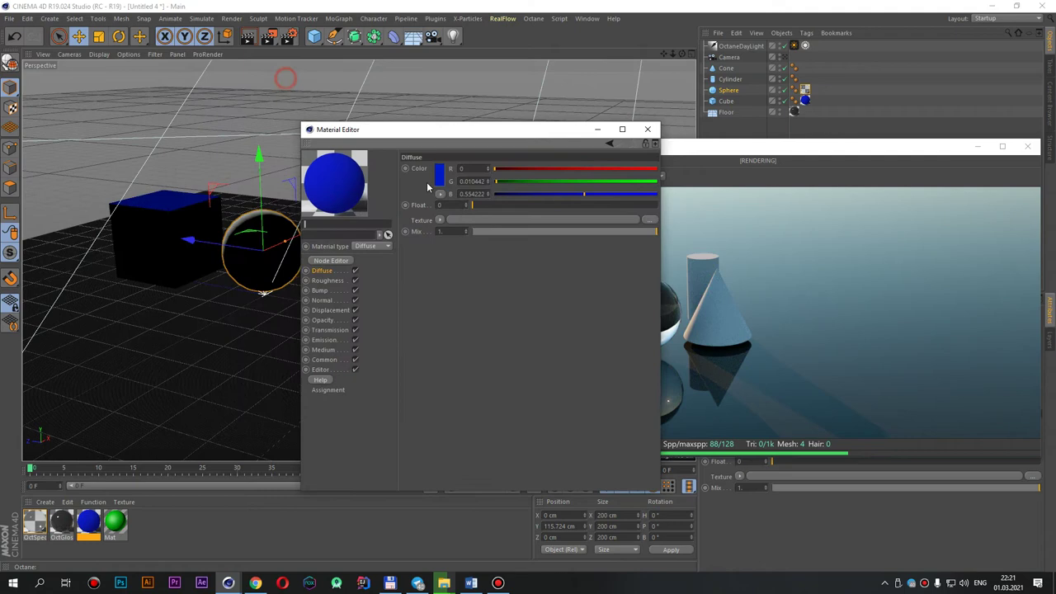
left_click(382, 248)
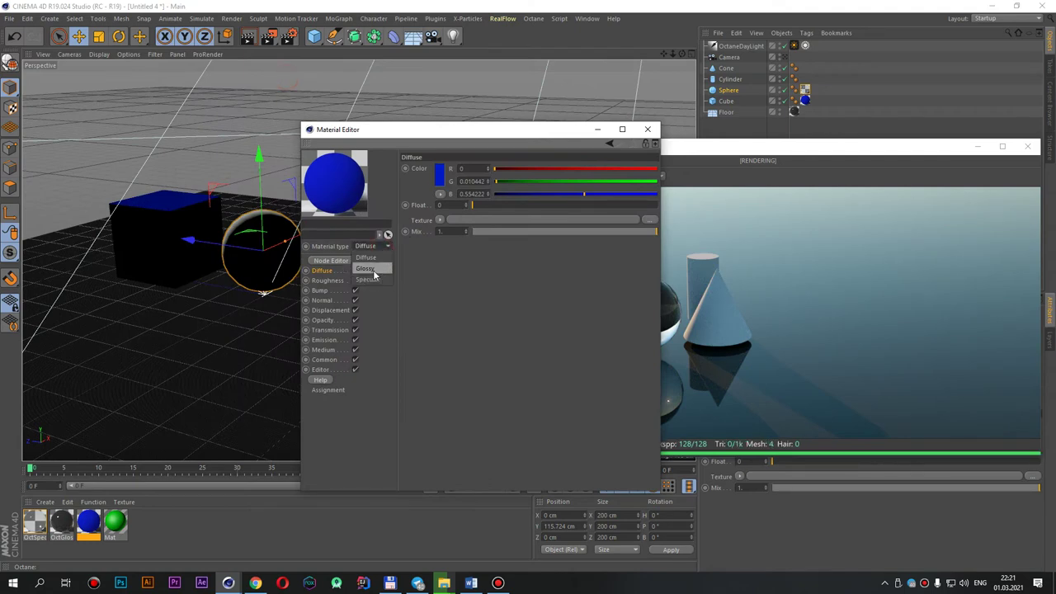
left_click(375, 281)
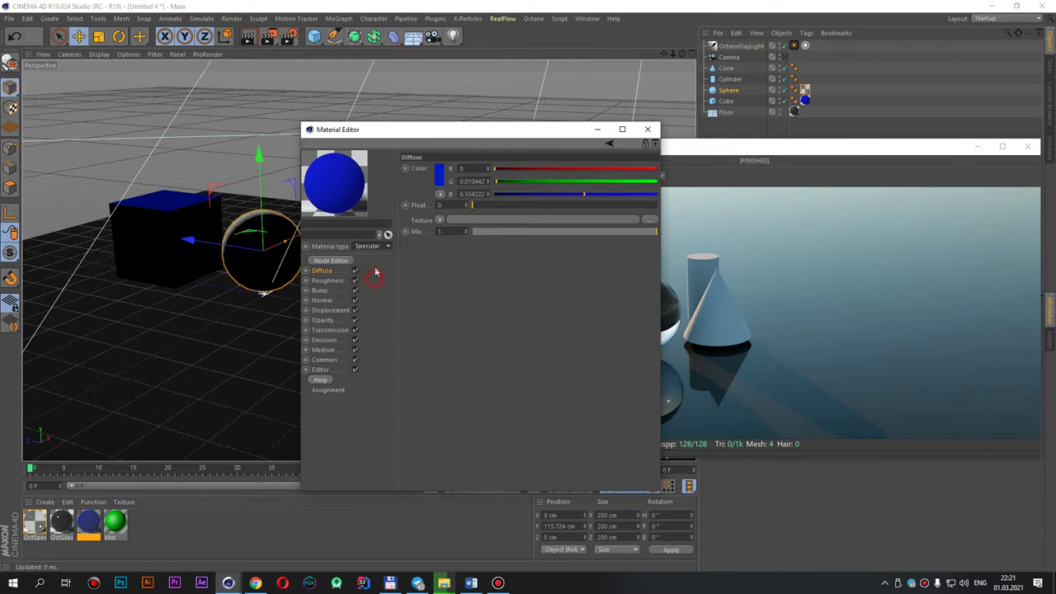
left_click(366, 269)
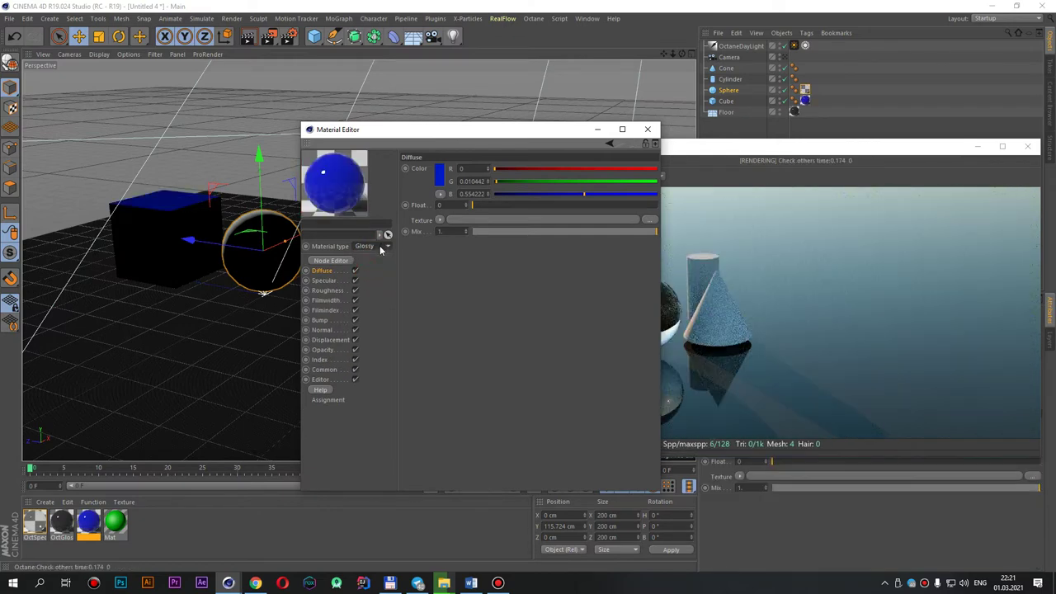
left_click(373, 246)
left_click(523, 124)
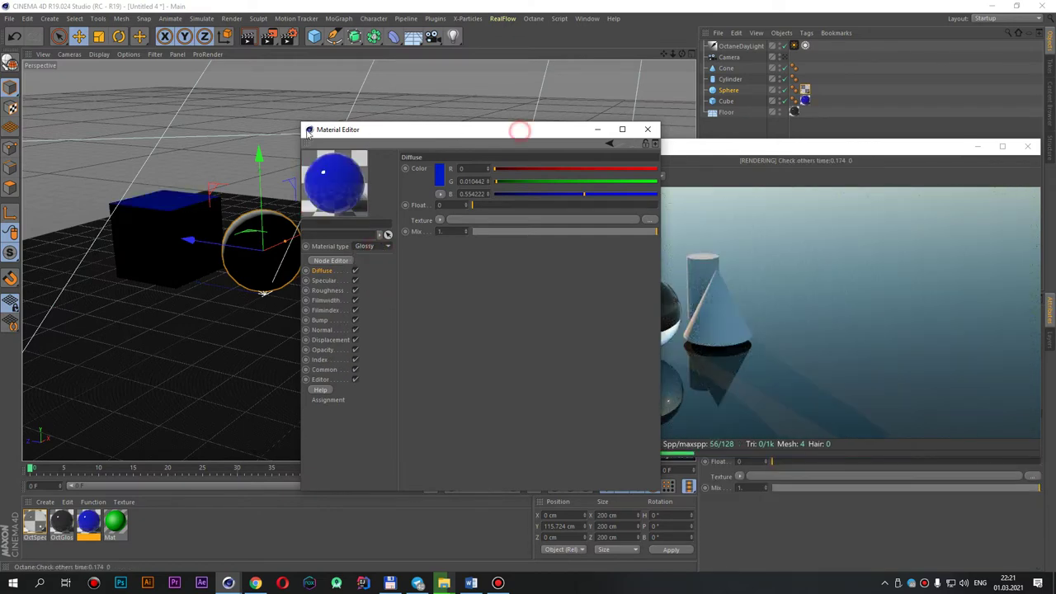
left_click_drag(448, 134, 215, 157)
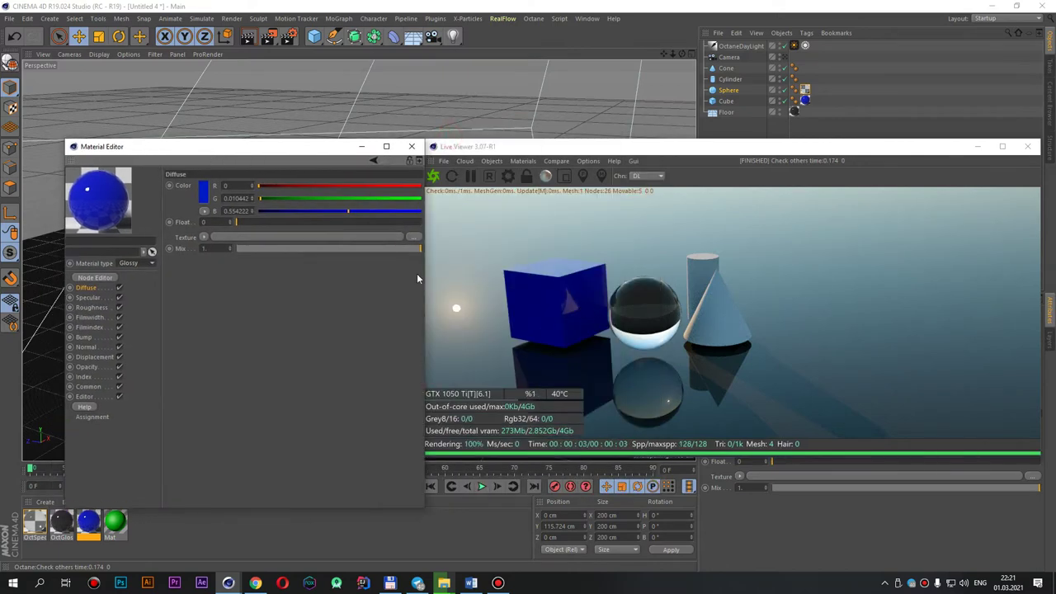
left_click(139, 264)
left_click(137, 272)
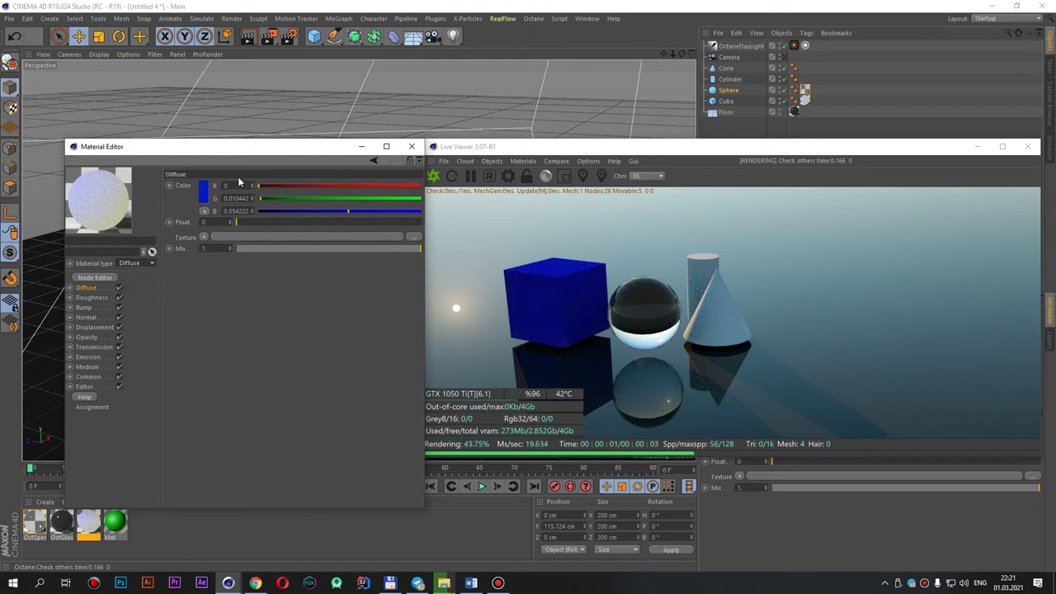
left_click_drag(231, 152, 249, 158)
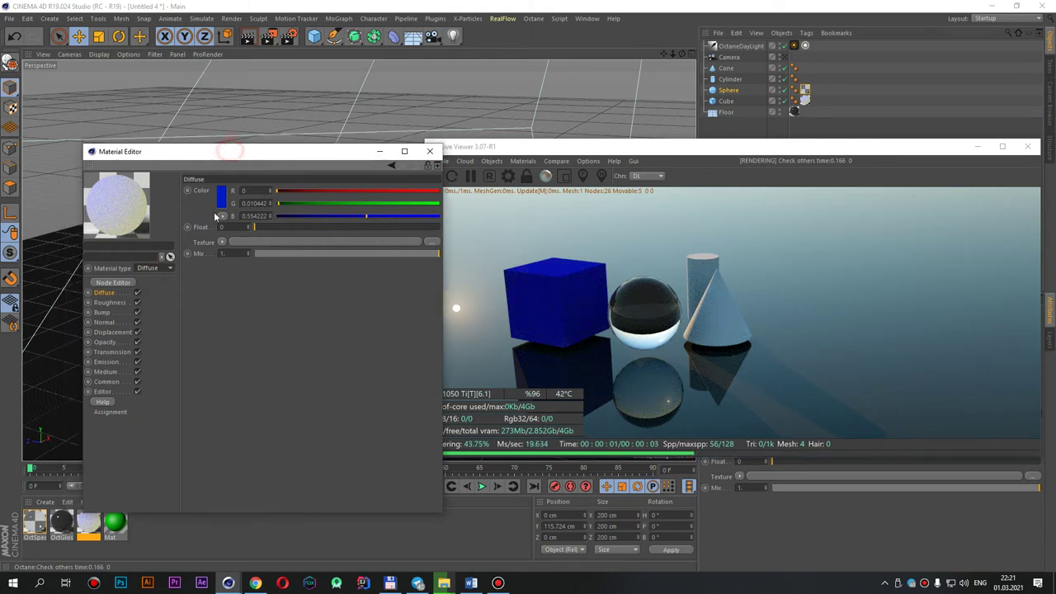
Step: Open the blue material's node editor and wire an ImageTexture node into Diffuse
left_click(113, 283)
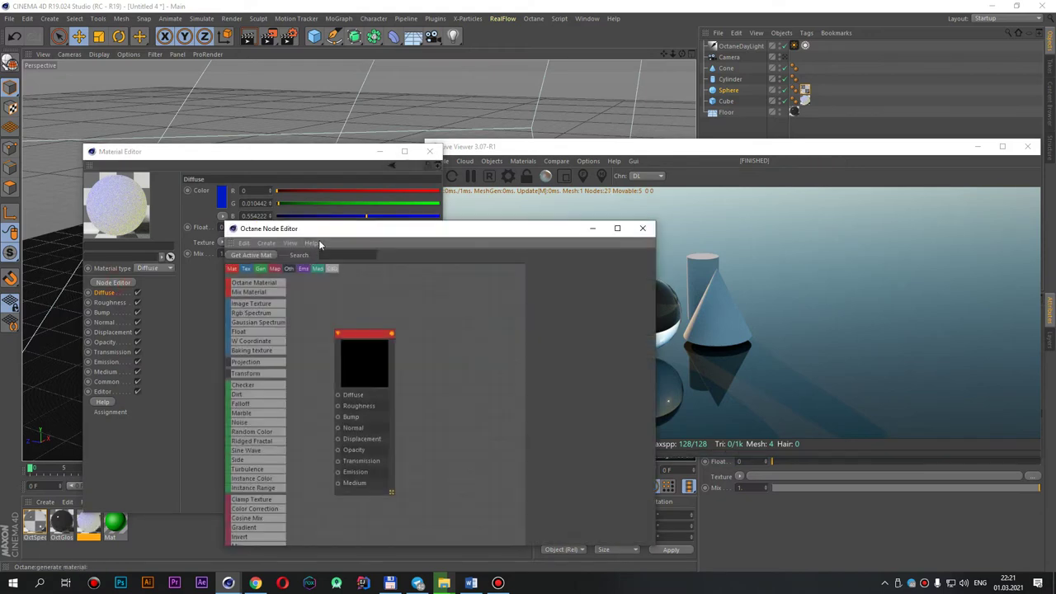
left_click_drag(601, 232, 703, 207)
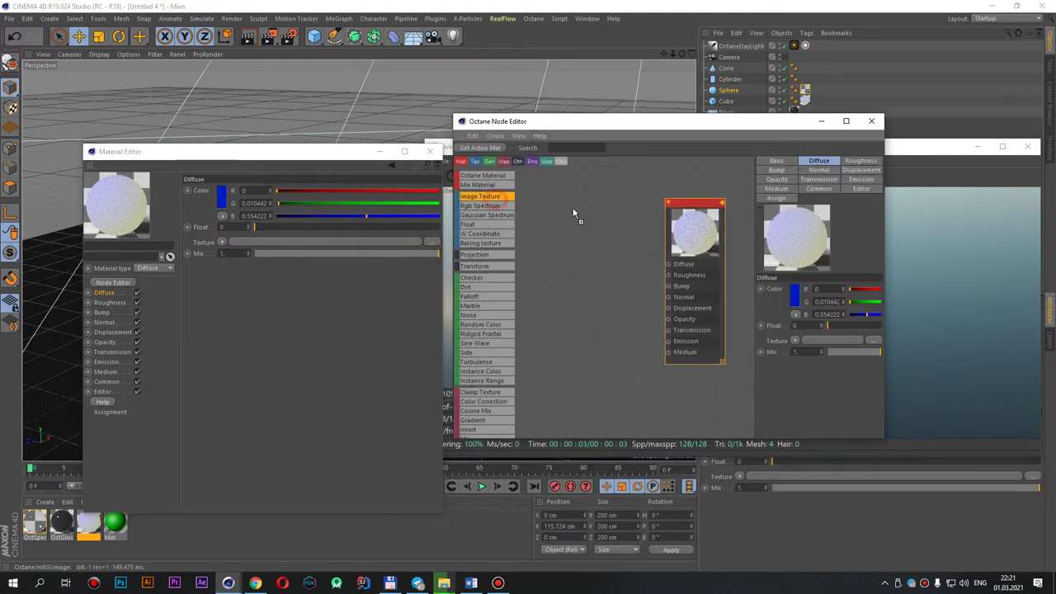
left_click_drag(489, 196, 572, 212)
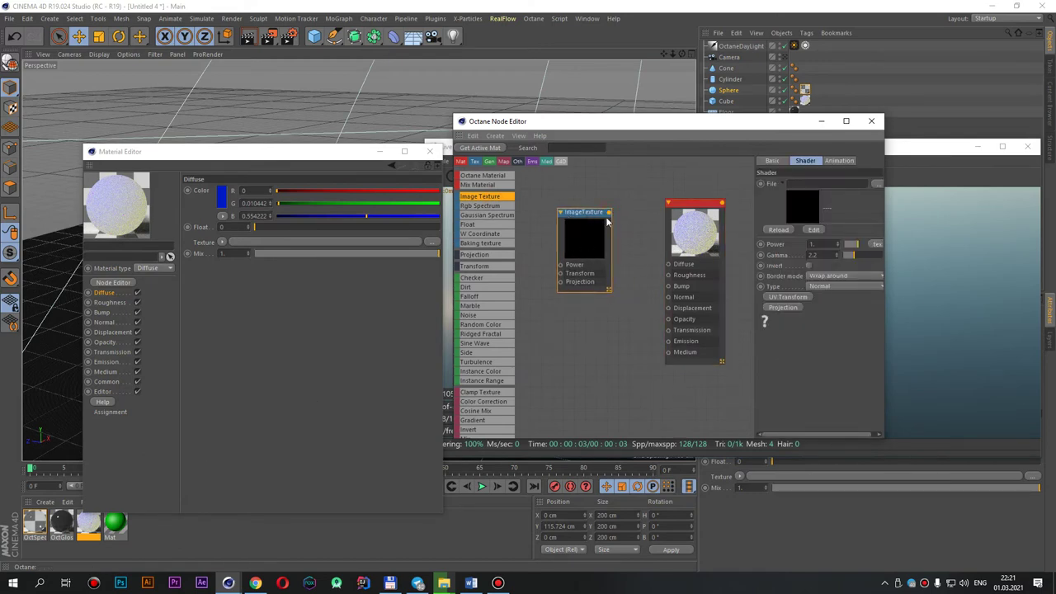
left_click_drag(609, 212, 669, 264)
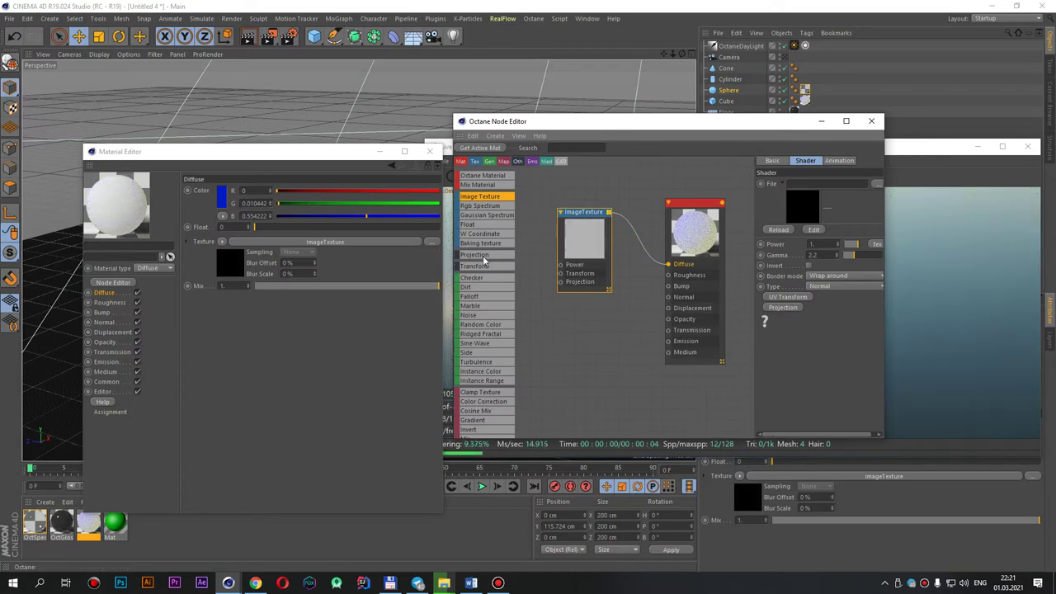
Step: Replace the ImageTexture with Noise nodes feeding Diffuse and Bump
mouse_move(477, 315)
left_mouse_down()
mouse_move(607, 364)
mouse_move(669, 275)
left_mouse_up()
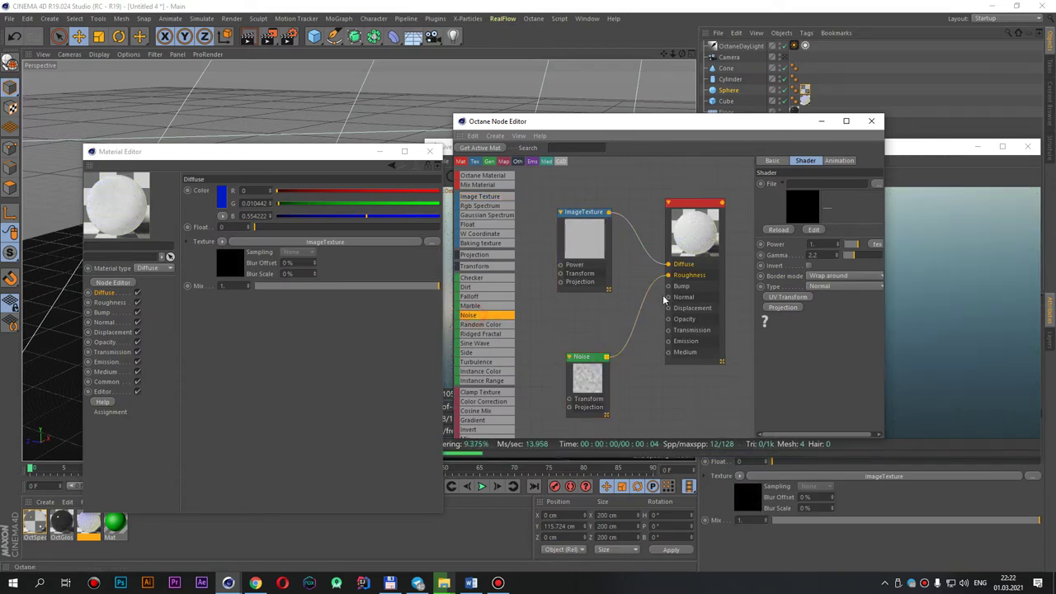
mouse_move(477, 315)
left_mouse_down()
mouse_move(577, 338)
mouse_move(667, 264)
left_mouse_up()
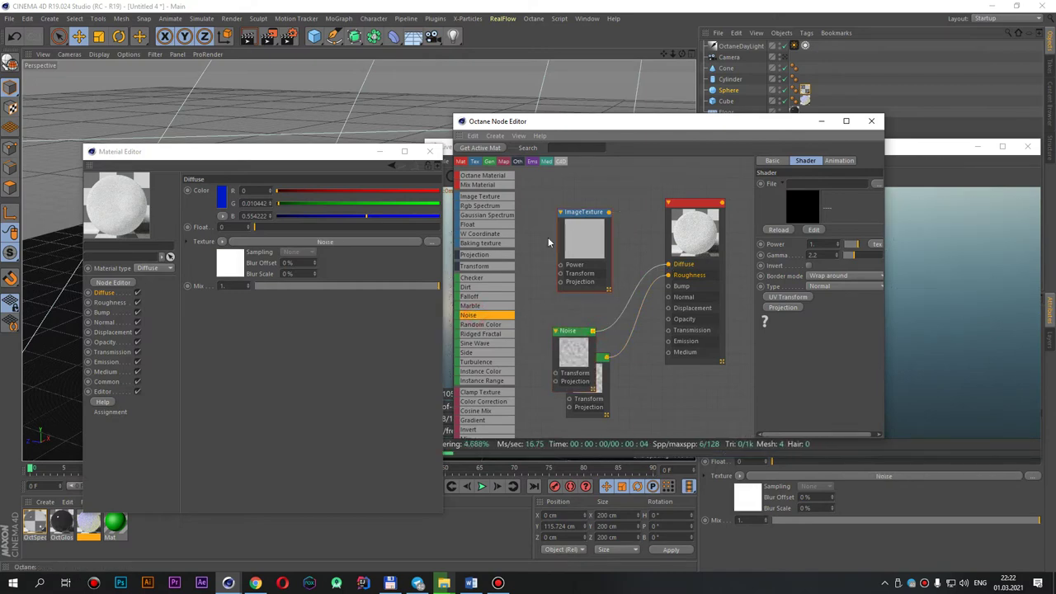
left_click_drag(579, 225, 566, 221)
key("Delete")
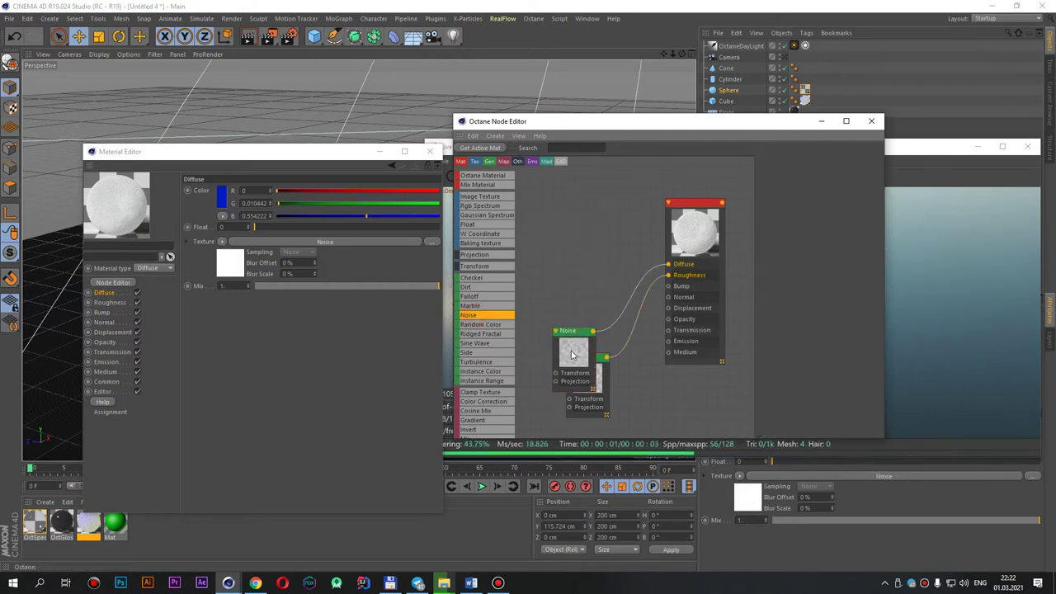
left_click_drag(574, 331, 566, 215)
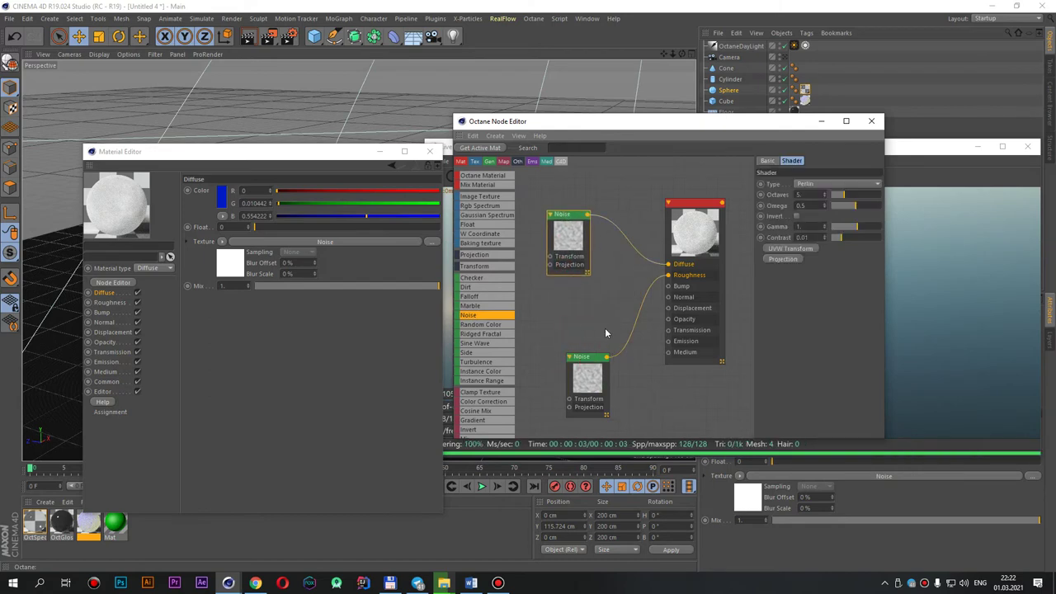
left_click_drag(587, 215, 668, 285)
Step: Undo the Noise node setup and browse through the Octane node list
key("ctrl+z")
key("ctrl+z")
key("ctrl+z")
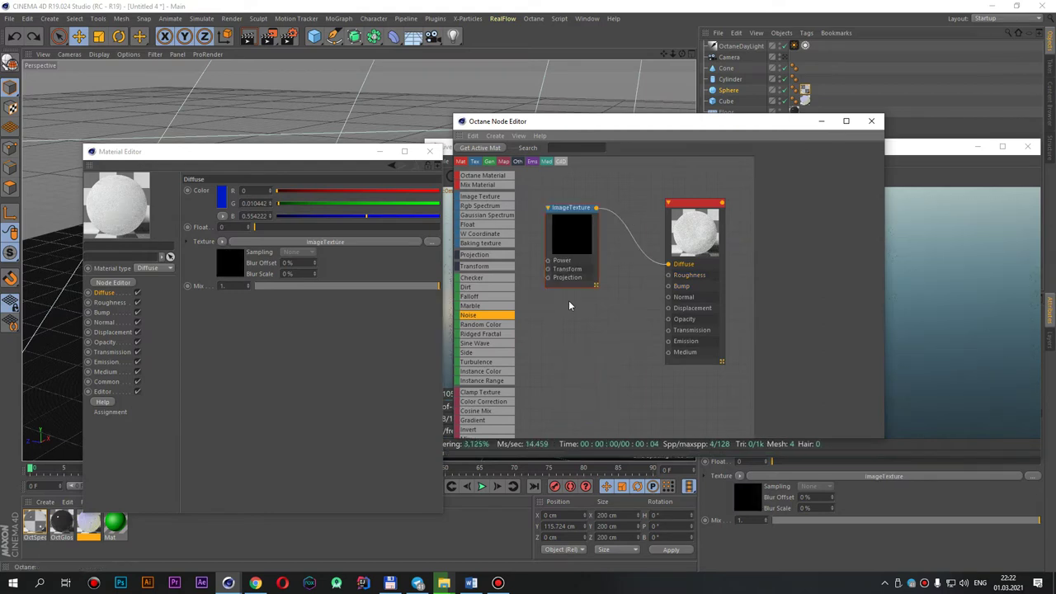
scroll(500, 347, "down", 2)
scroll(499, 374, "down", 2)
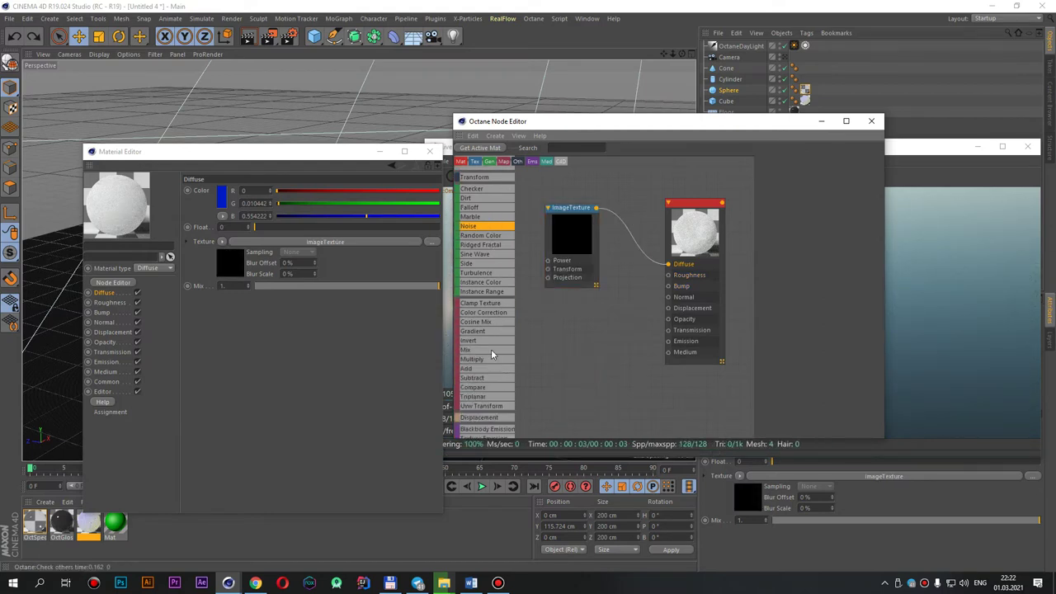
scroll(492, 357, "down", 2)
scroll(492, 401, "down", 1)
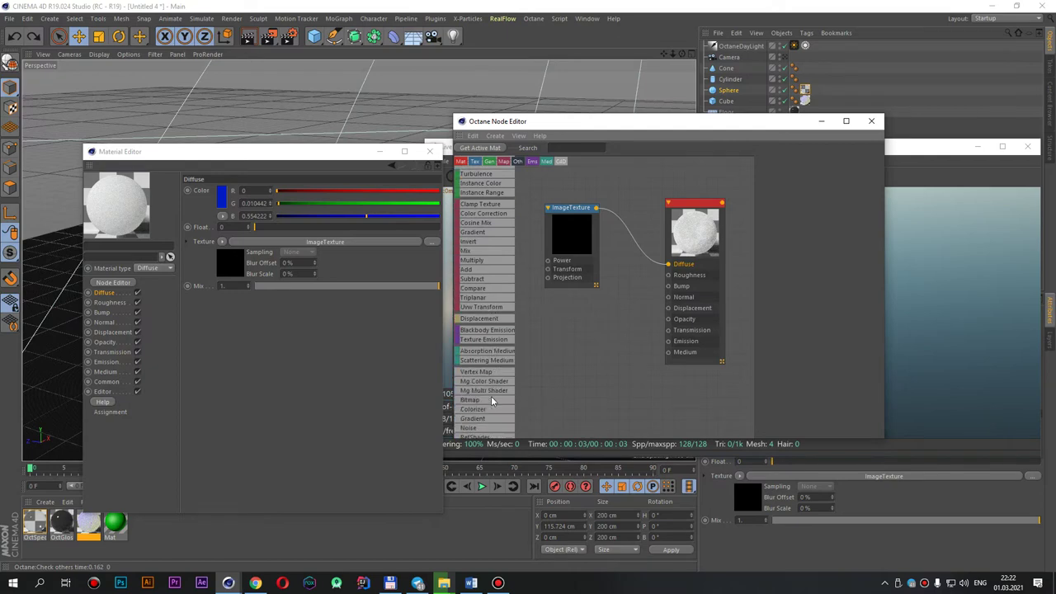
scroll(491, 396, "down", 1)
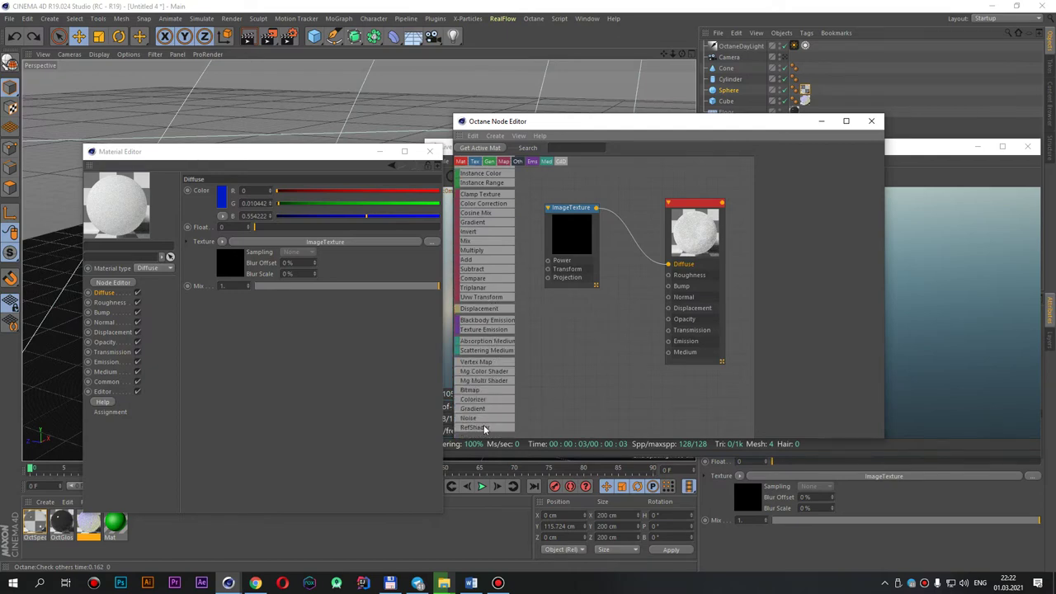
scroll(485, 404, "up", 1)
scroll(485, 388, "up", 2)
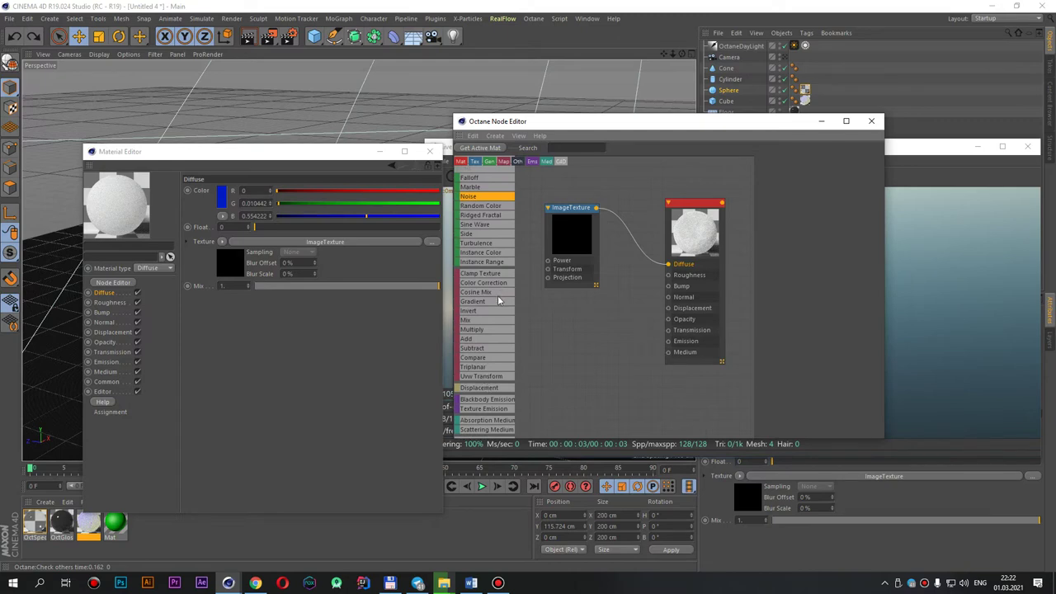
scroll(494, 318, "up", 2)
scroll(494, 317, "up", 1)
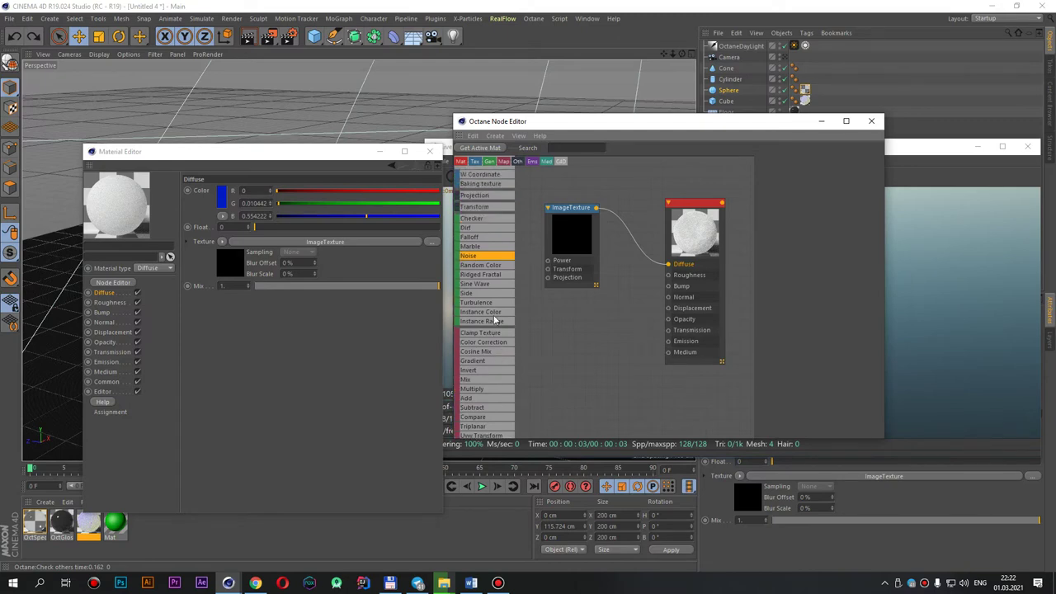
scroll(494, 317, "up", 2)
scroll(494, 319, "up", 1)
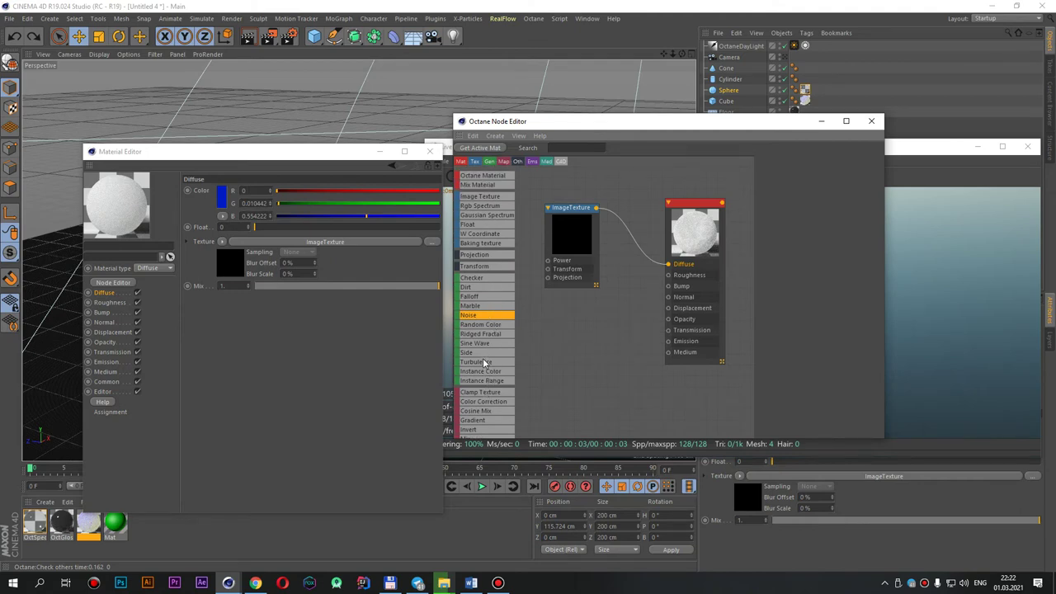
scroll(485, 362, "down", 1)
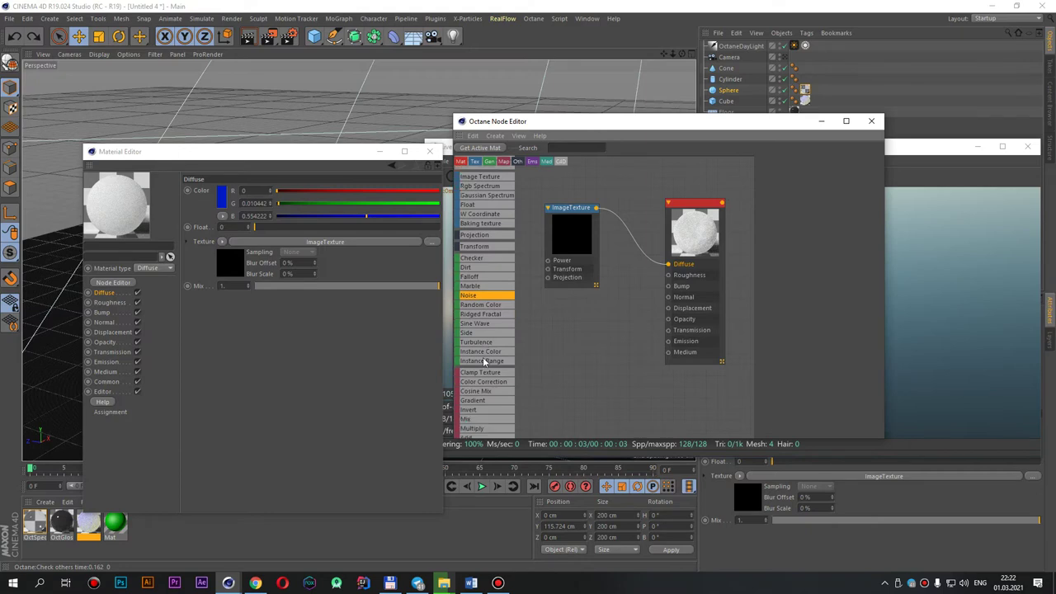
scroll(486, 362, "down", 1)
scroll(485, 362, "down", 3)
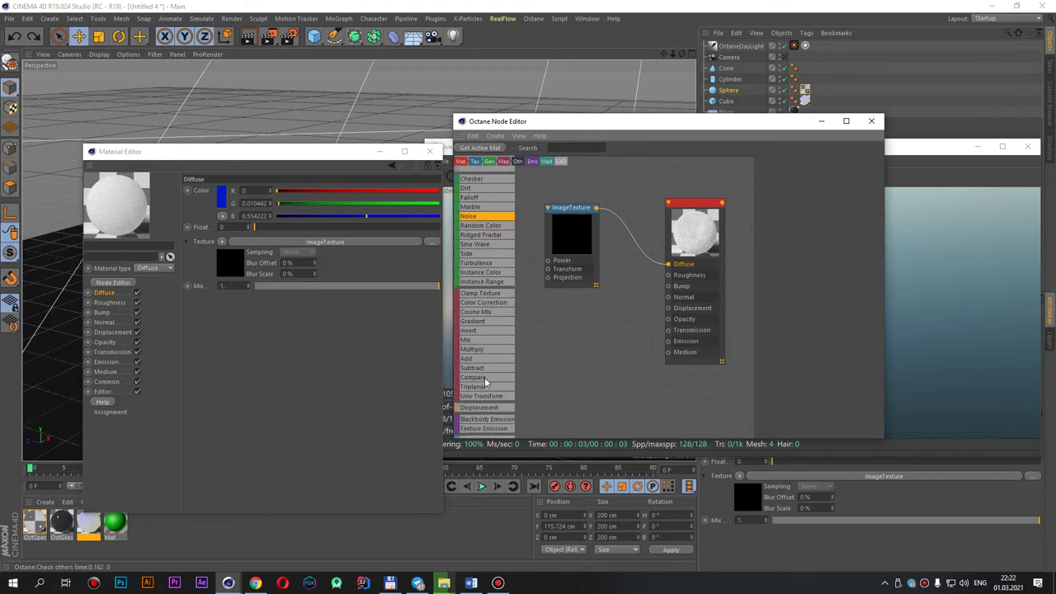
scroll(486, 386, "down", 1)
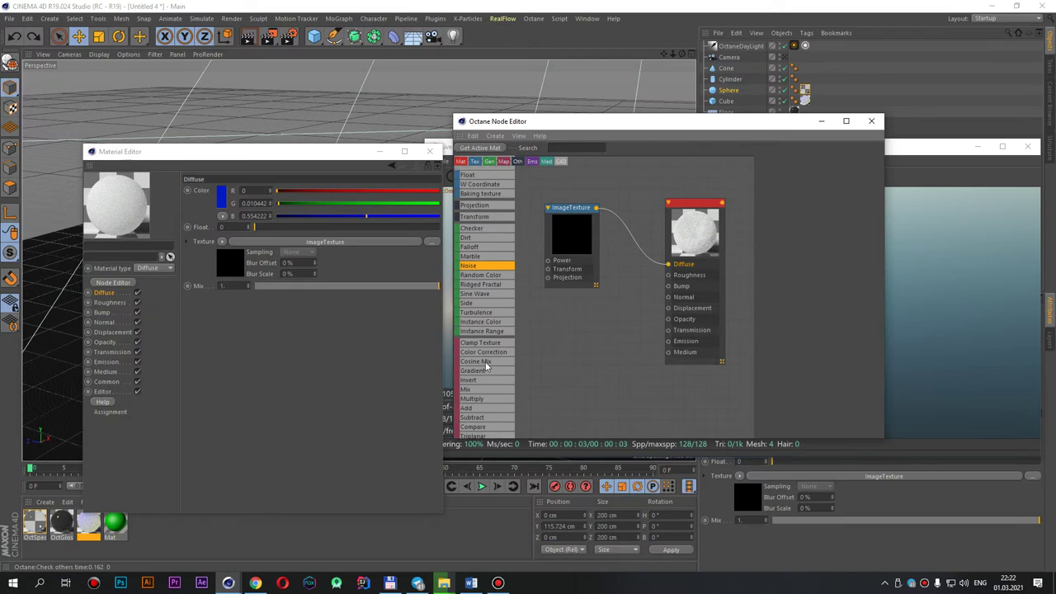
scroll(489, 370, "up", 2)
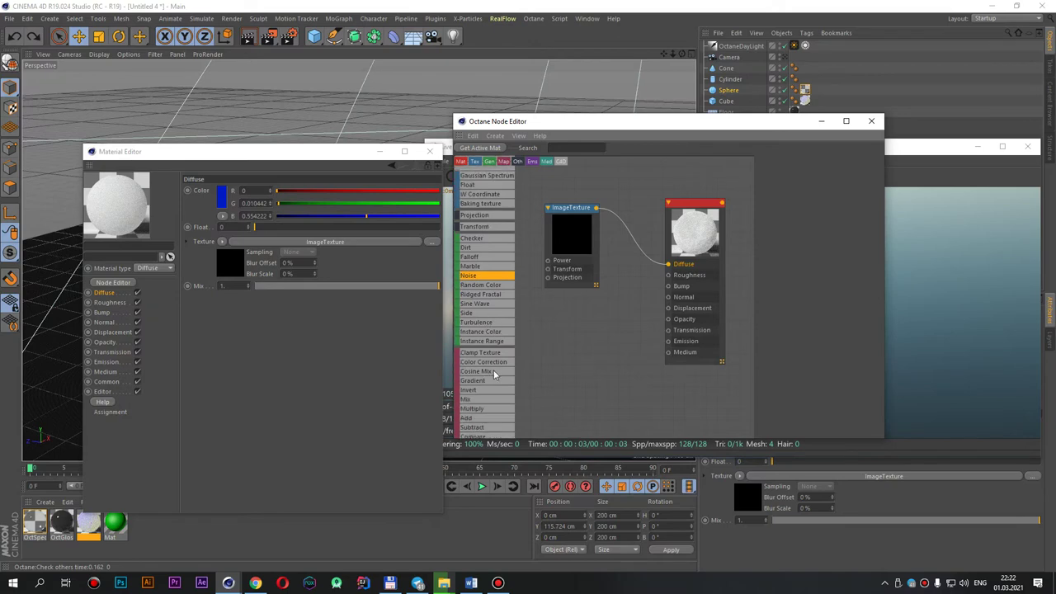
Step: Add a MixTexture node and wire the ImageTexture into its Texture1 input
left_click_drag(473, 398, 618, 417)
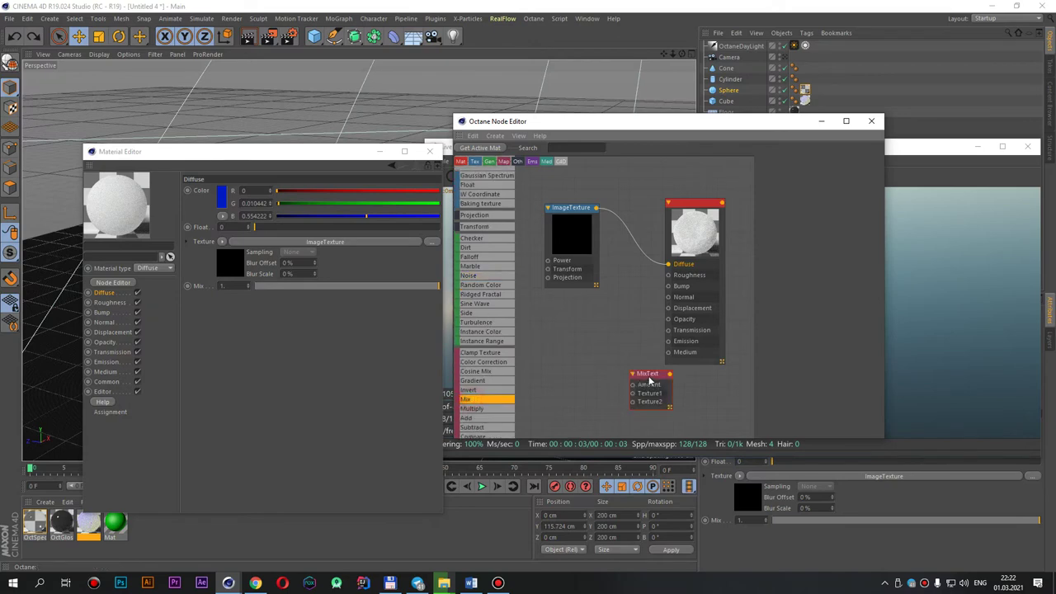
left_click_drag(650, 381, 589, 318)
left_click_drag(595, 208, 572, 330)
left_click_drag(568, 207, 534, 186)
Step: Add a Gradient node and connect it to the MixTexture's Texture2 input
mouse_move(473, 381)
left_mouse_down()
mouse_move(582, 413)
mouse_move(561, 399)
mouse_move(571, 339)
mouse_move(669, 264)
left_mouse_up()
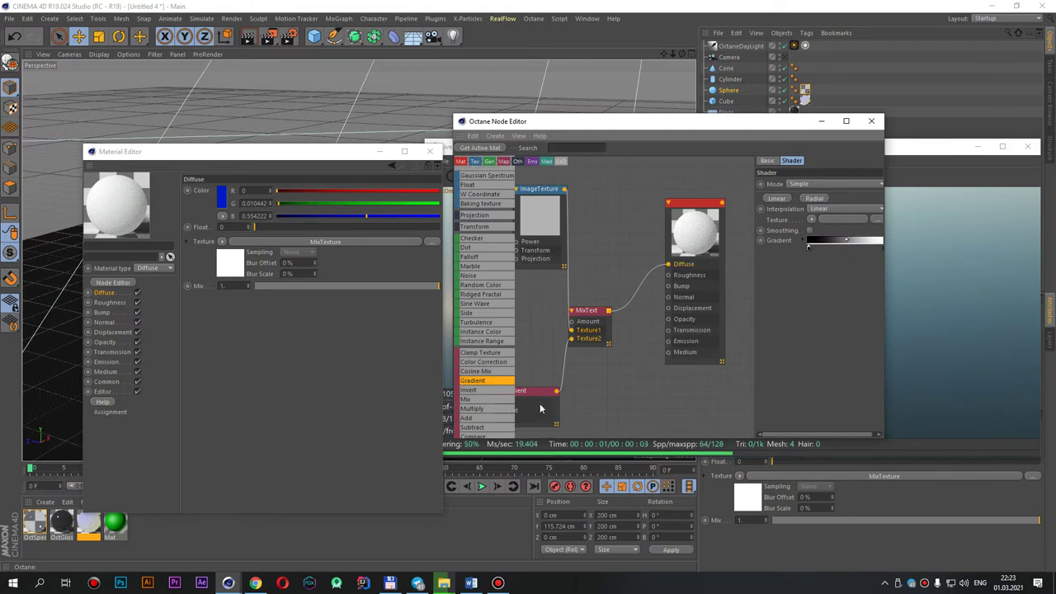
left_click_drag(535, 397, 567, 388)
left_click_drag(593, 324, 630, 294)
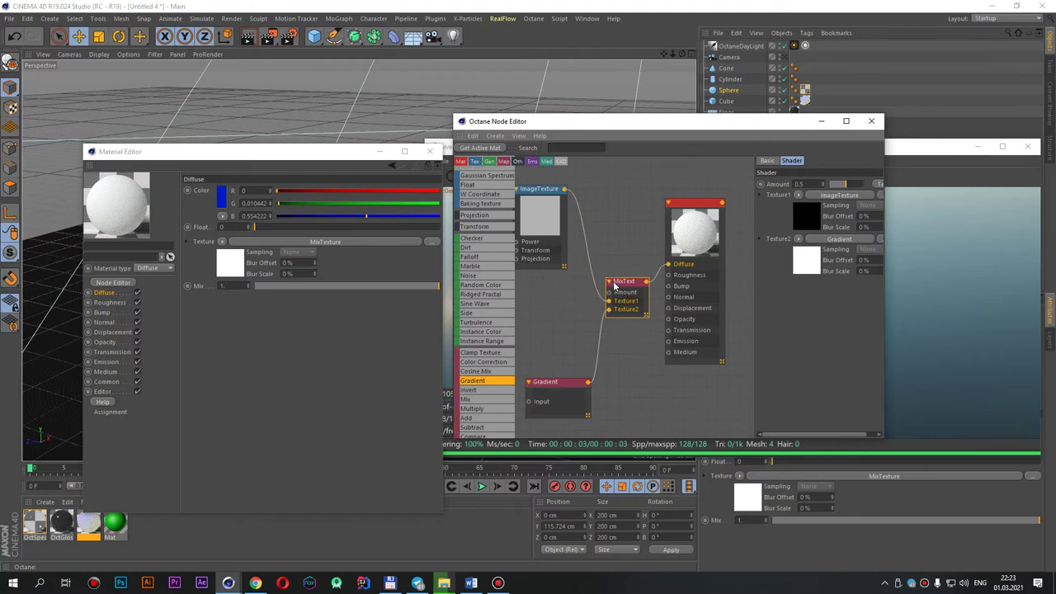
scroll(506, 297, "down", 1)
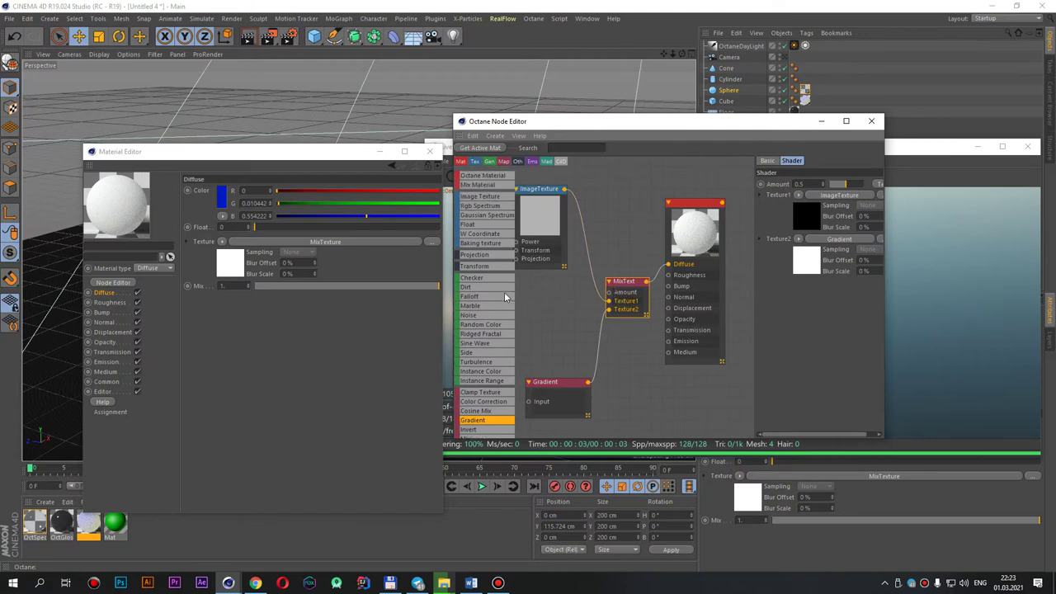
scroll(501, 285, "down", 2)
scroll(500, 285, "up", 5)
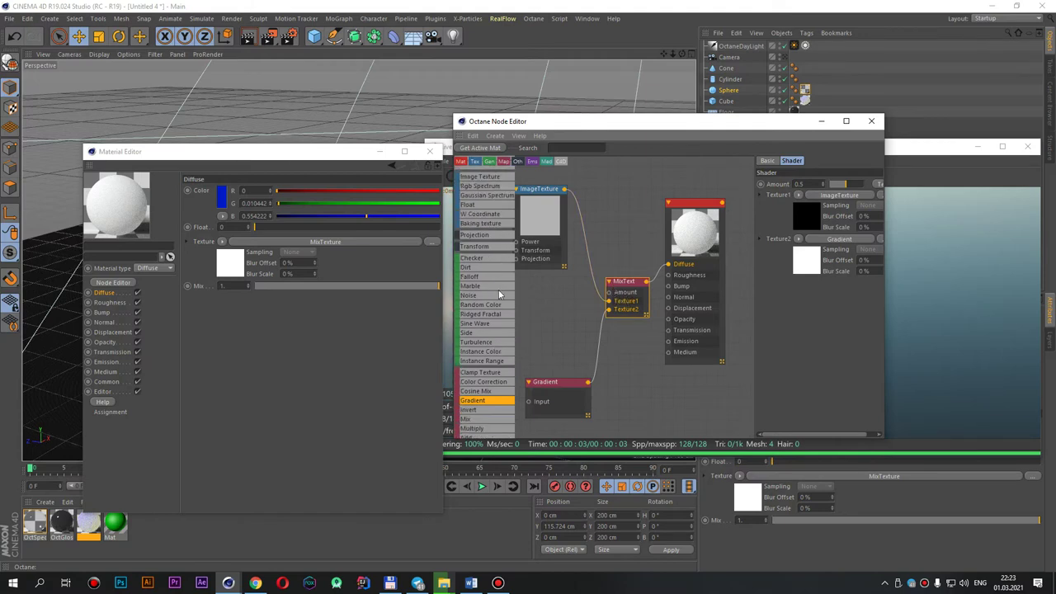
scroll(499, 290, "down", 4)
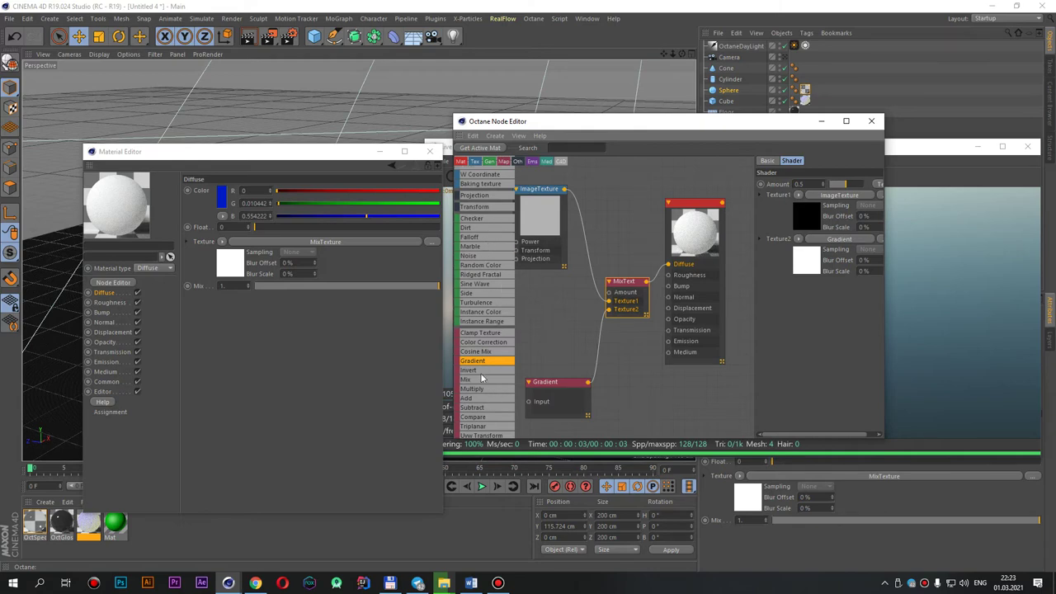
scroll(485, 378, "down", 2)
scroll(487, 397, "down", 2)
scroll(487, 397, "up", 1)
scroll(492, 347, "up", 3)
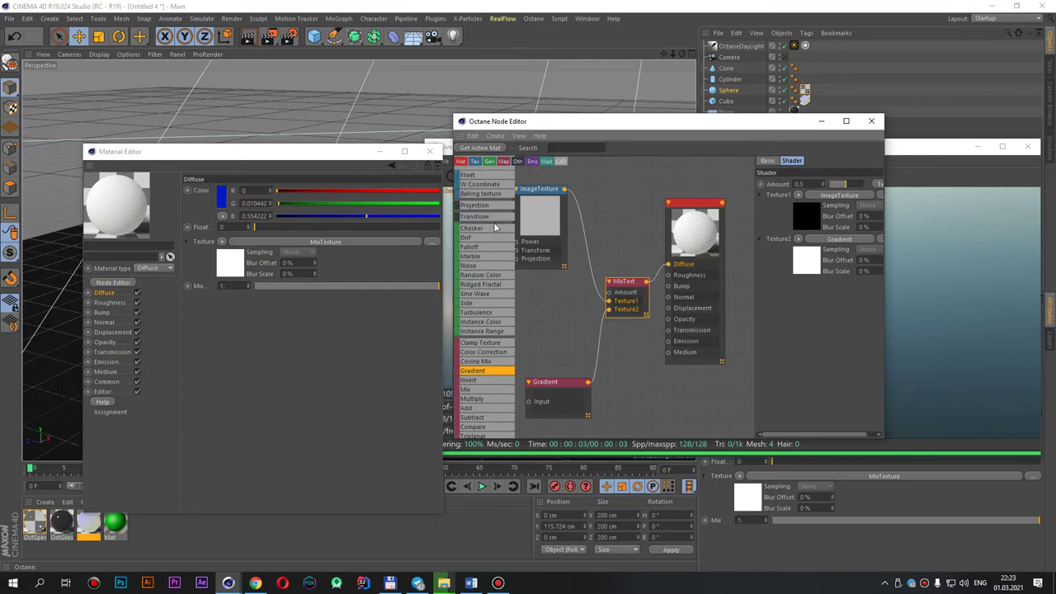
scroll(495, 228, "up", 2)
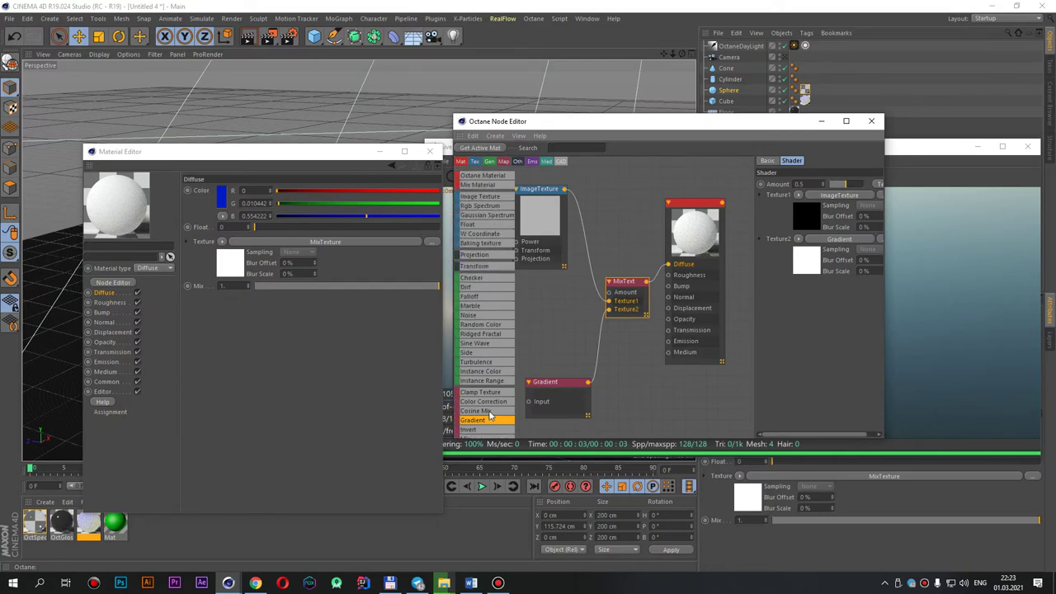
Step: Add an extra ImageTexture node and browse the Float and Baking texture node types
left_click(507, 198)
left_click(508, 199)
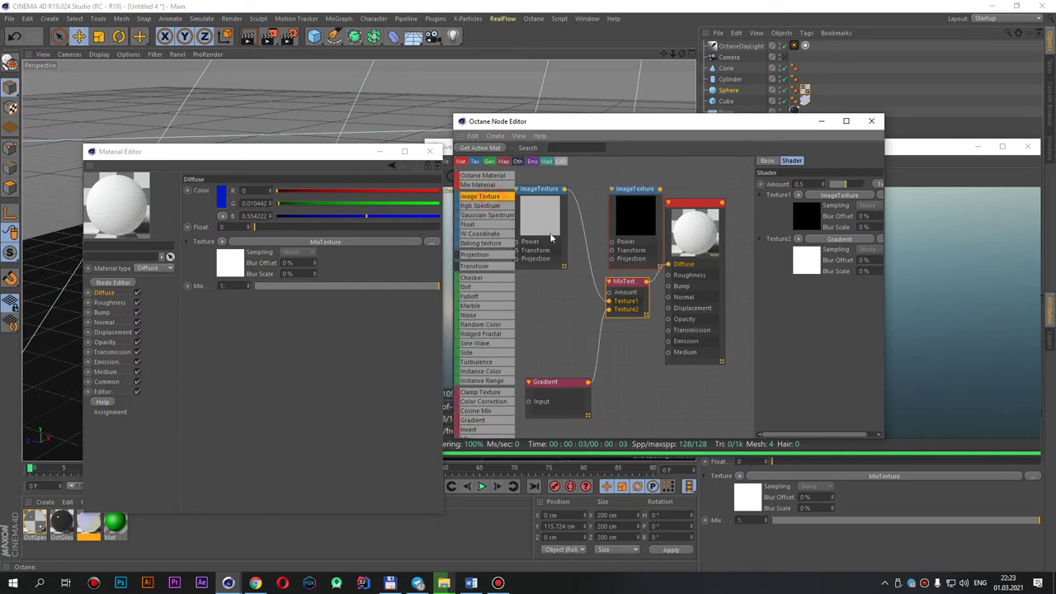
left_click(473, 225)
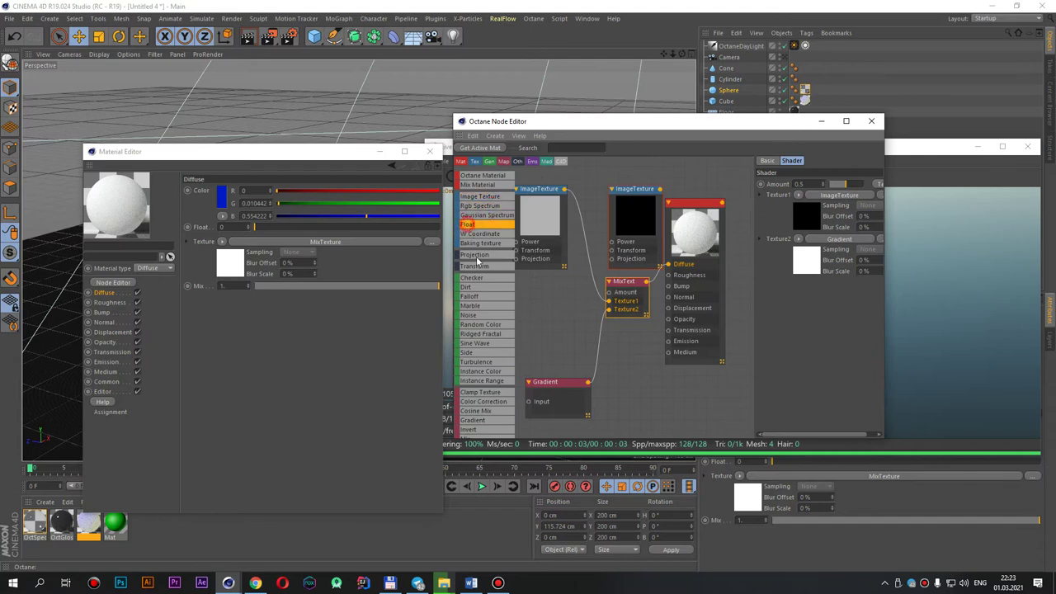
left_click(483, 243)
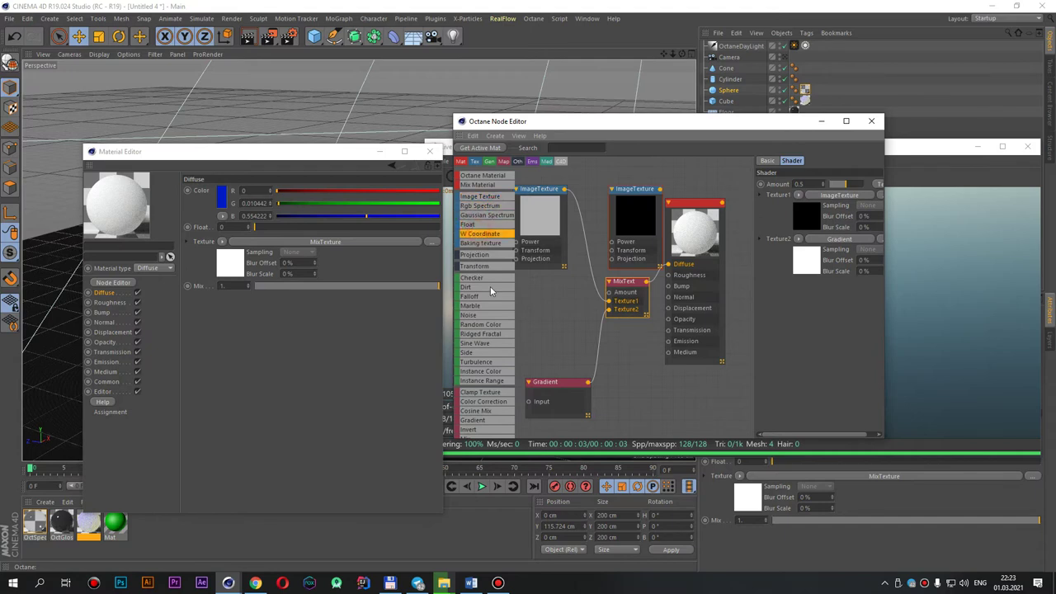
scroll(487, 322, "down", 2)
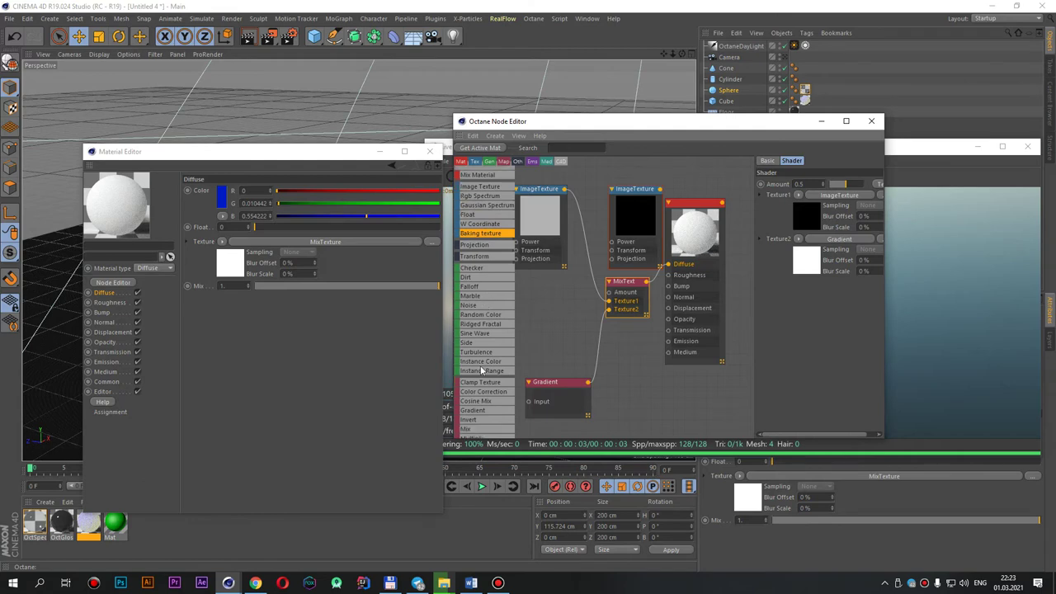
scroll(492, 388, "down", 2)
scroll(490, 403, "down", 2)
scroll(490, 403, "down", 2)
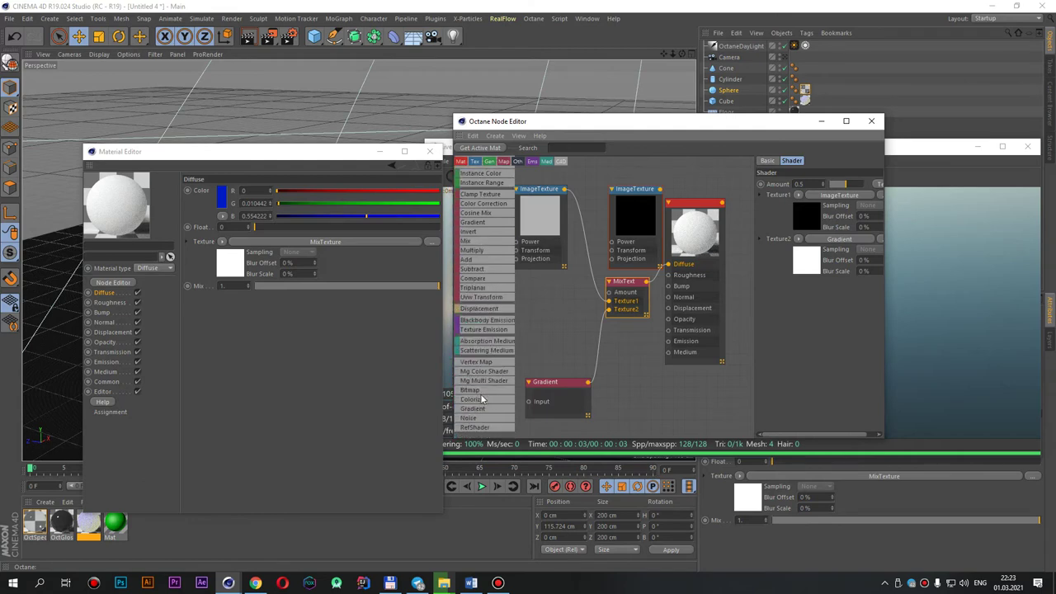
scroll(482, 393, "up", 2)
scroll(486, 380, "up", 2)
scroll(483, 347, "up", 2)
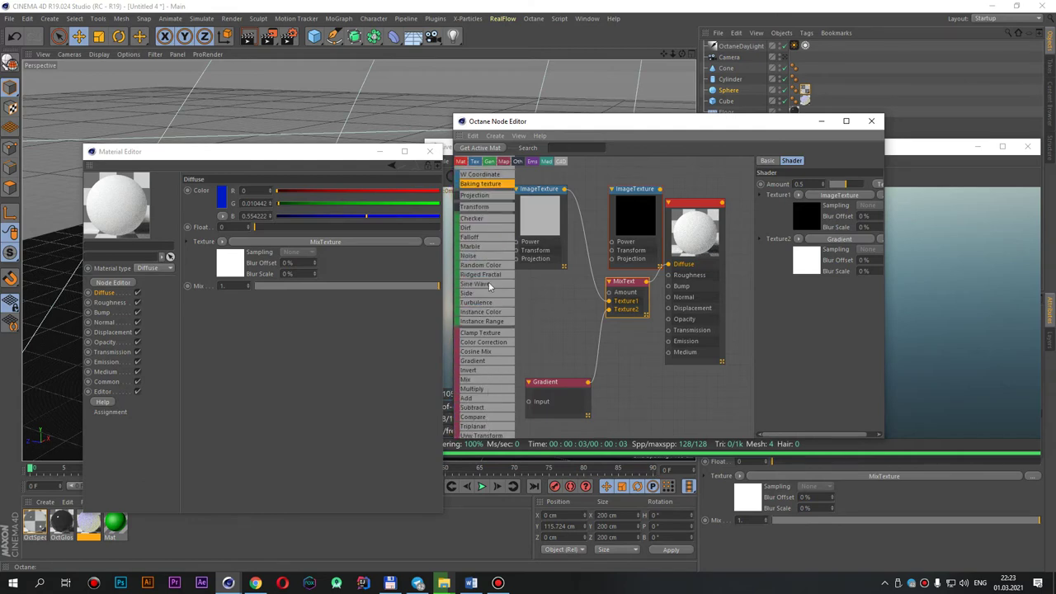
Step: Delete the extra ImageTexture, MixTexture, original ImageTexture and Gradient nodes
left_click(635, 207)
key("Delete")
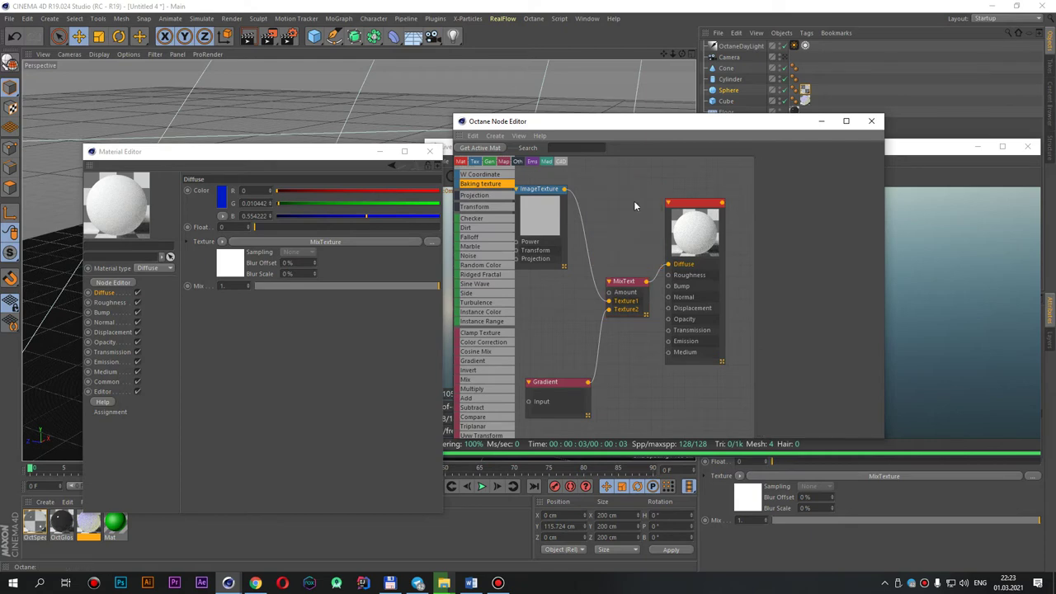
left_click(627, 285)
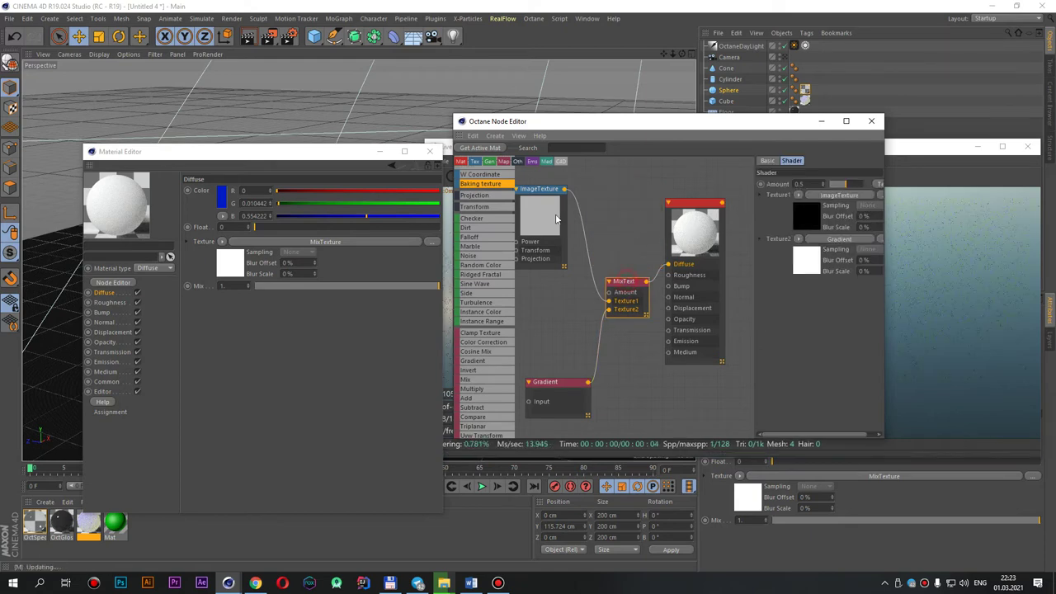
key("Delete")
left_click(542, 211)
key("Delete")
left_click(582, 382)
key("Delete")
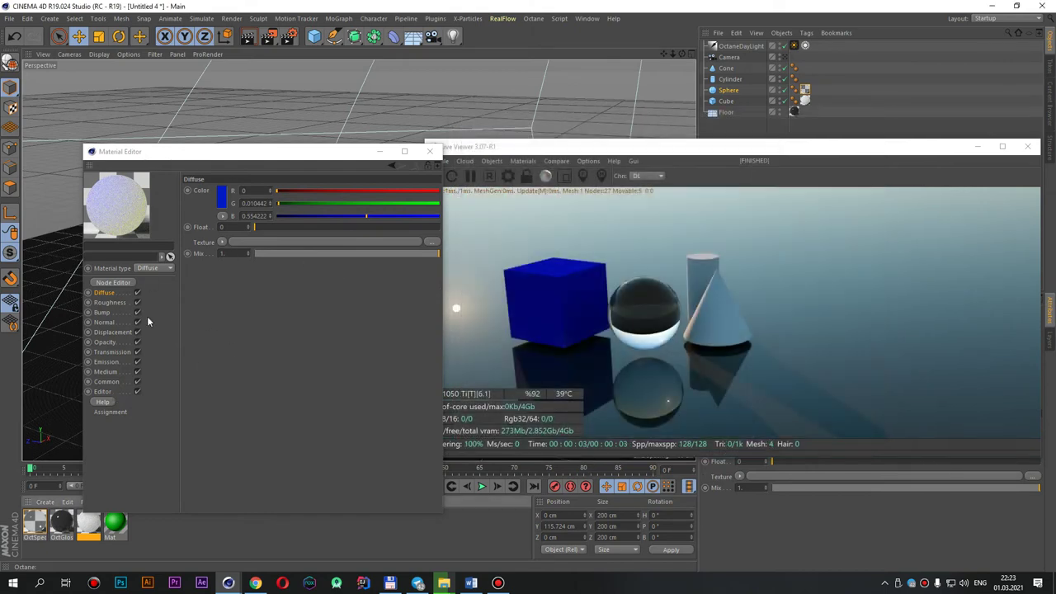
Step: Close the node graph and set the blue material's type back to Diffuse
left_click_drag(260, 169, 307, 166)
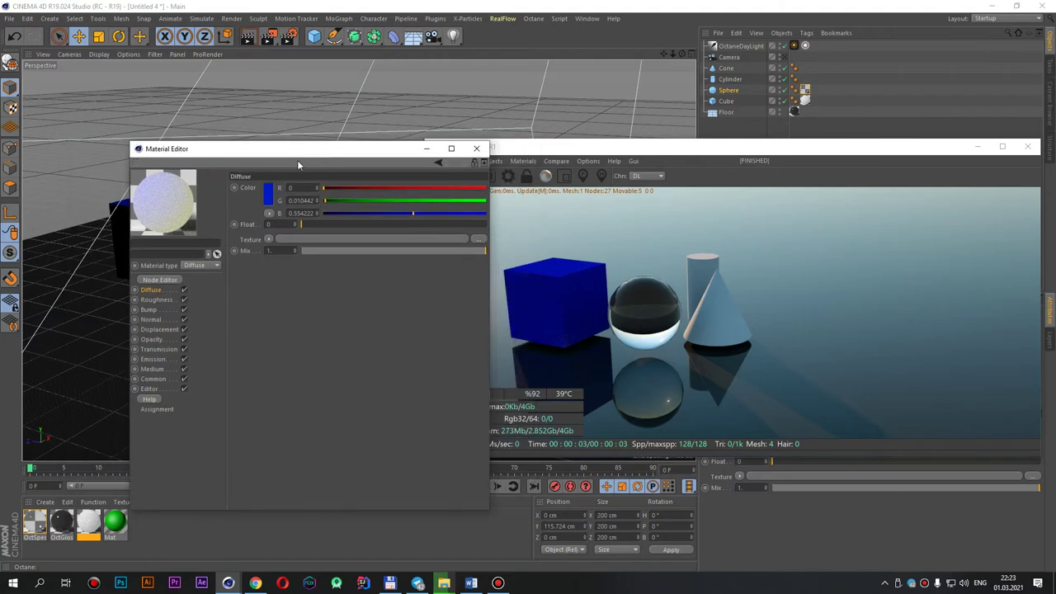
double_click(92, 533)
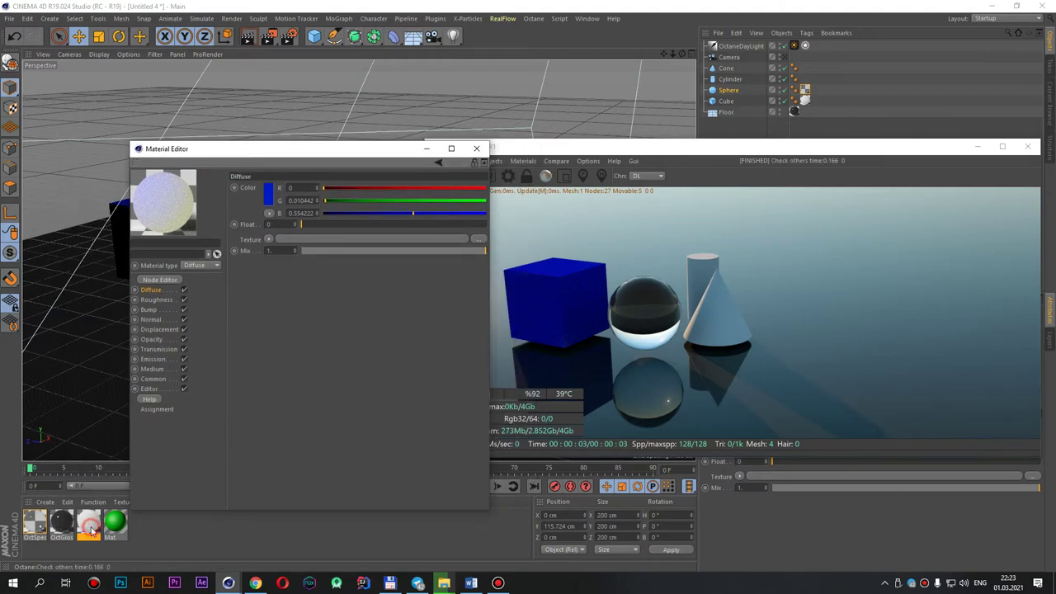
left_click(172, 280)
left_click_drag(477, 343, 444, 343)
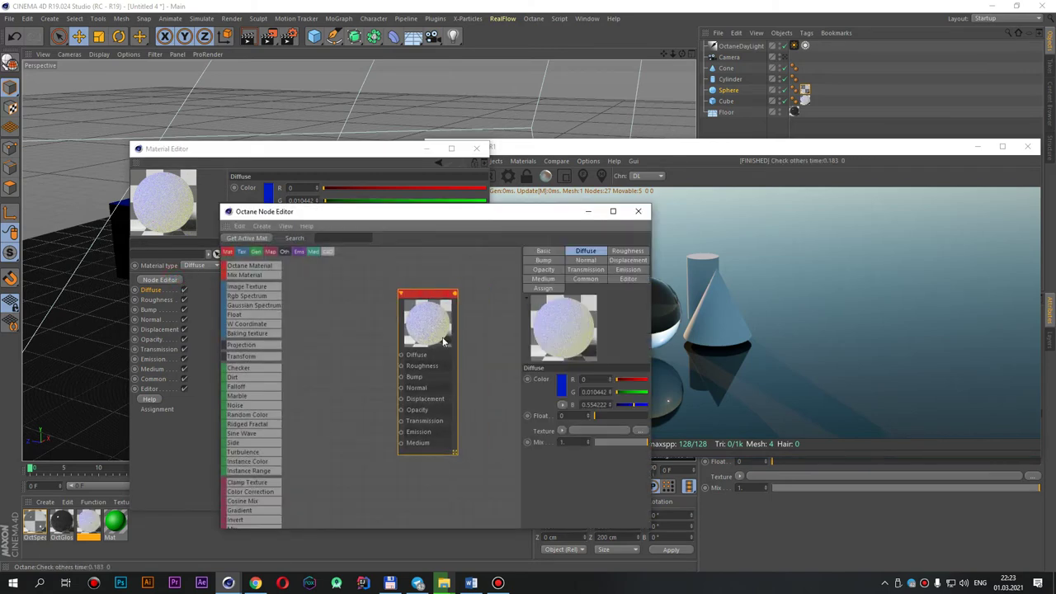
left_click(638, 212)
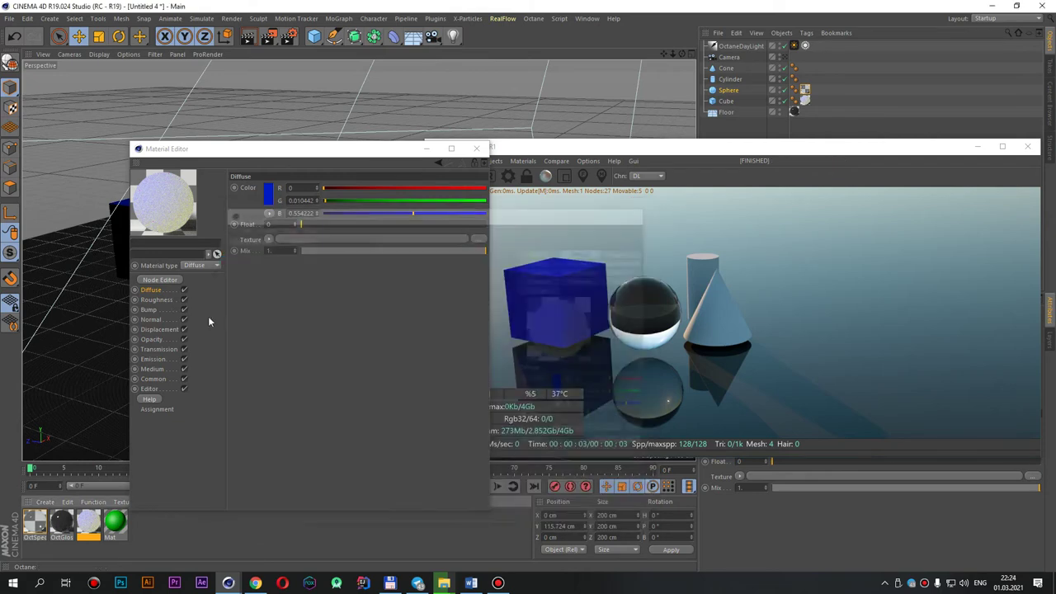
left_click(207, 265)
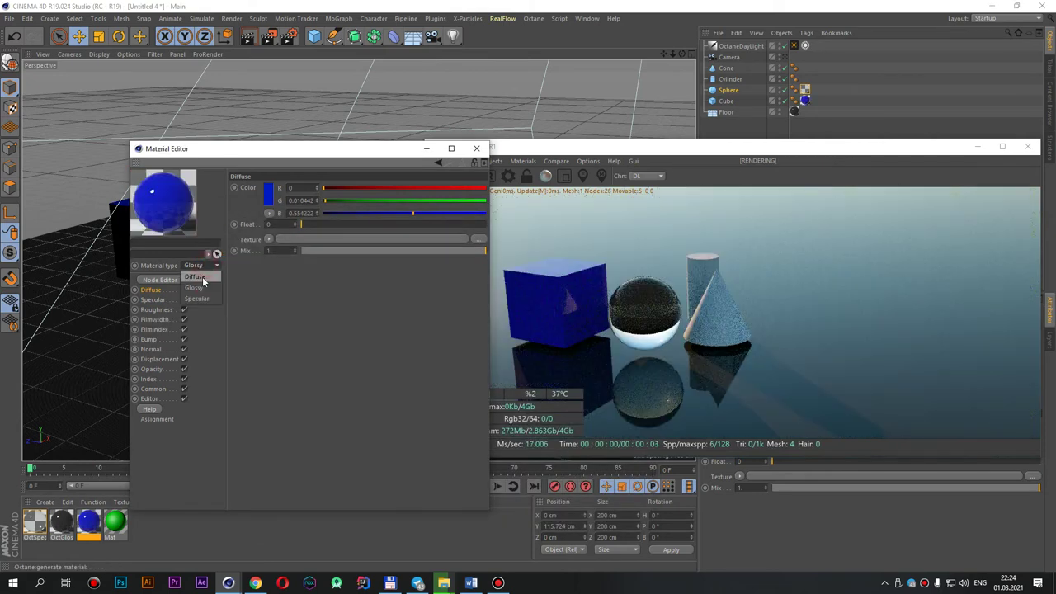
left_click(204, 278)
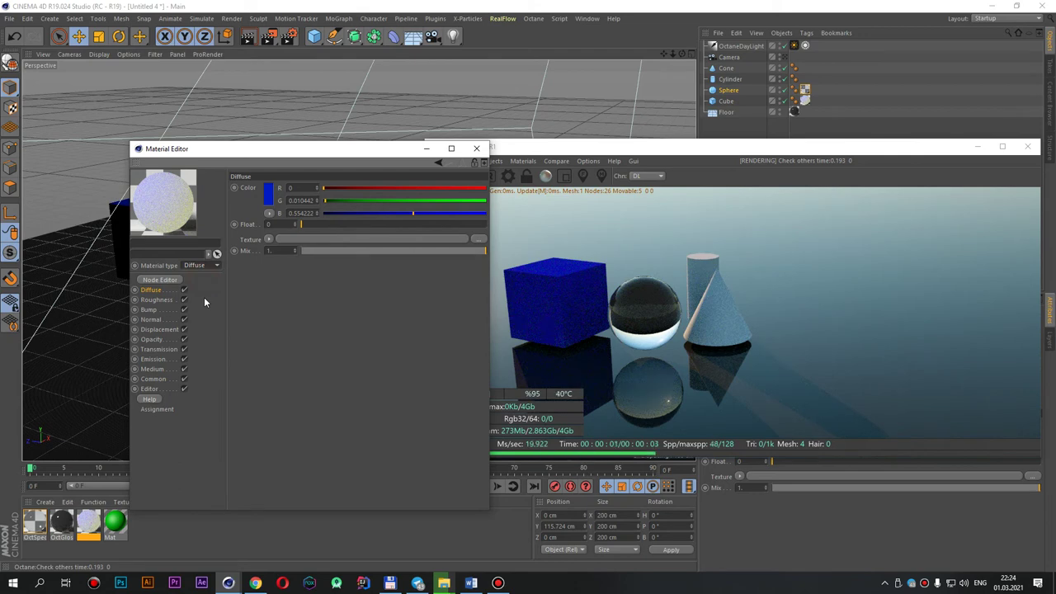
Step: Close the previous material settings window and restart the Live Viewer render
left_click_drag(276, 147, 326, 166)
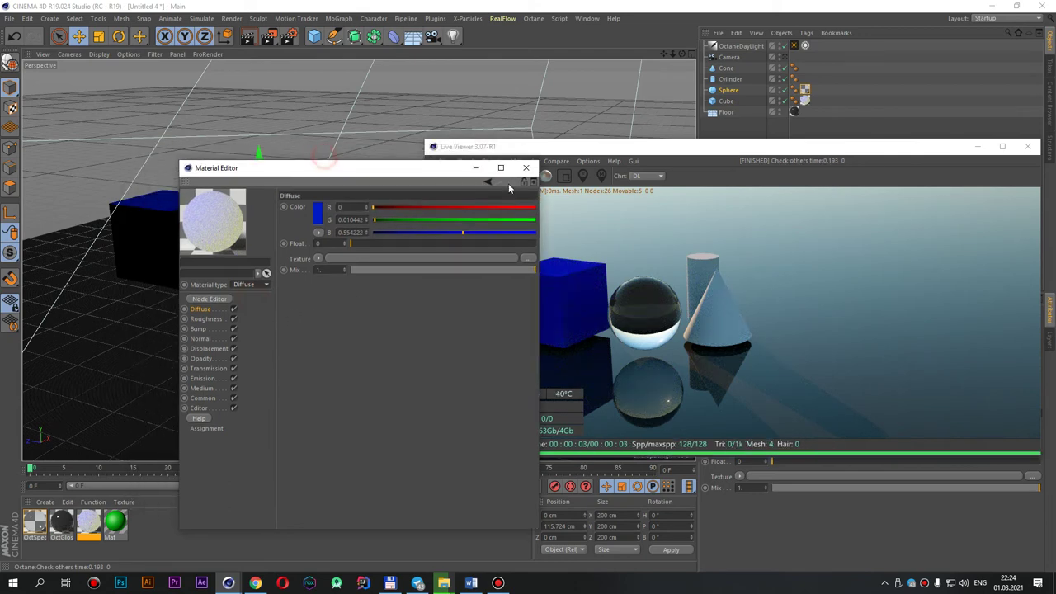
left_click(525, 169)
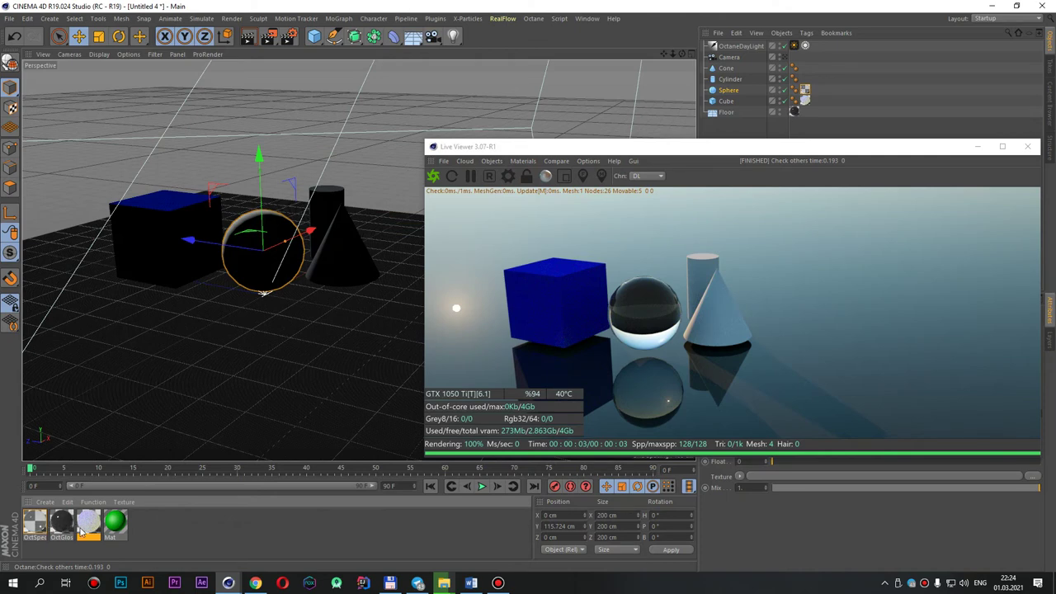
left_click(473, 202)
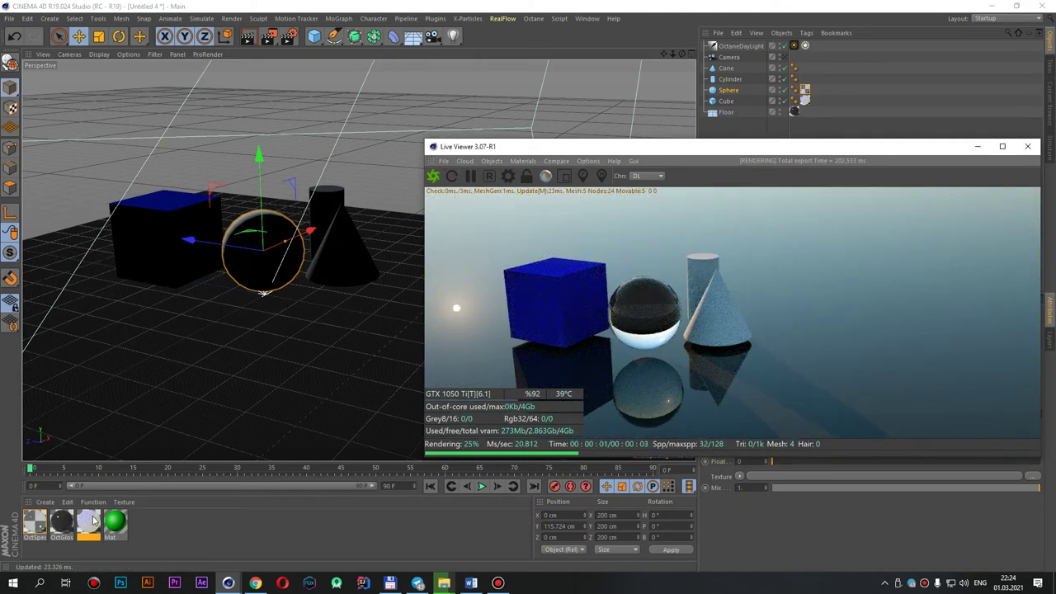
Step: Set the OctGlossy material's Roughness Float to 0.062687
left_click(74, 525)
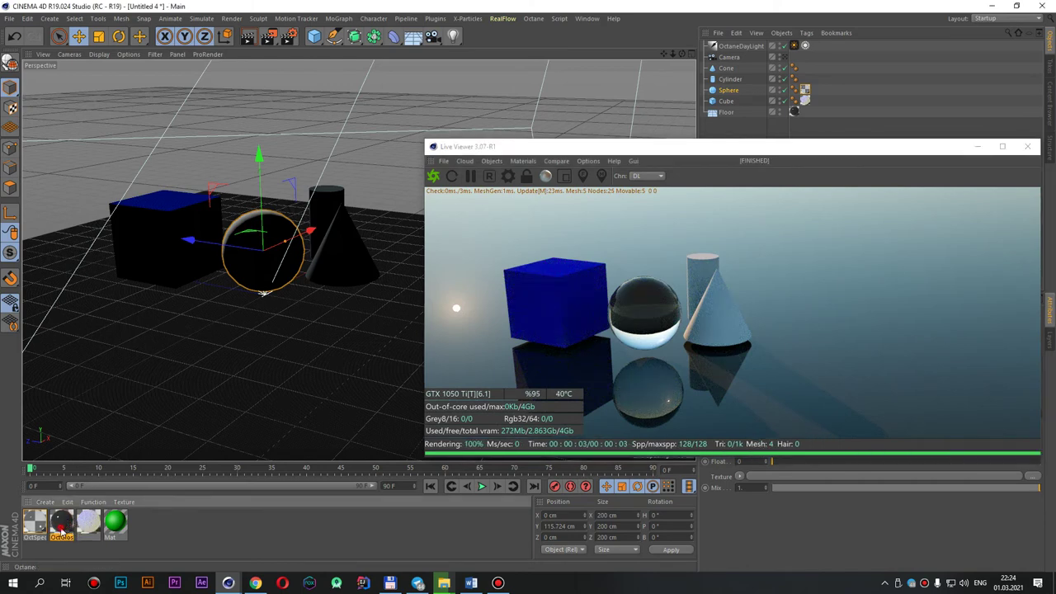
double_click(64, 523)
left_click_drag(330, 76, 398, 163)
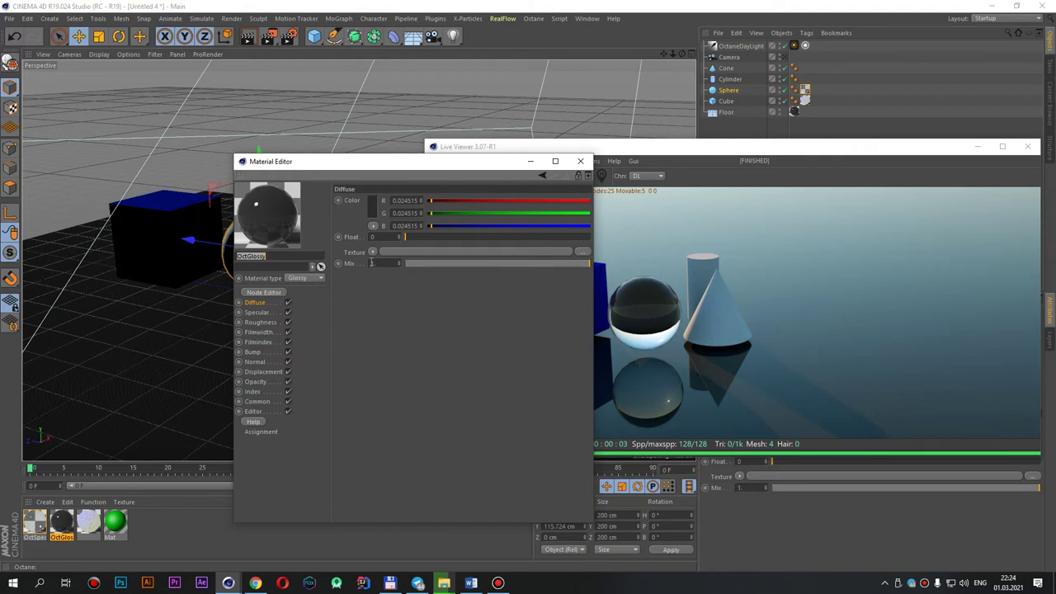
left_click(256, 313)
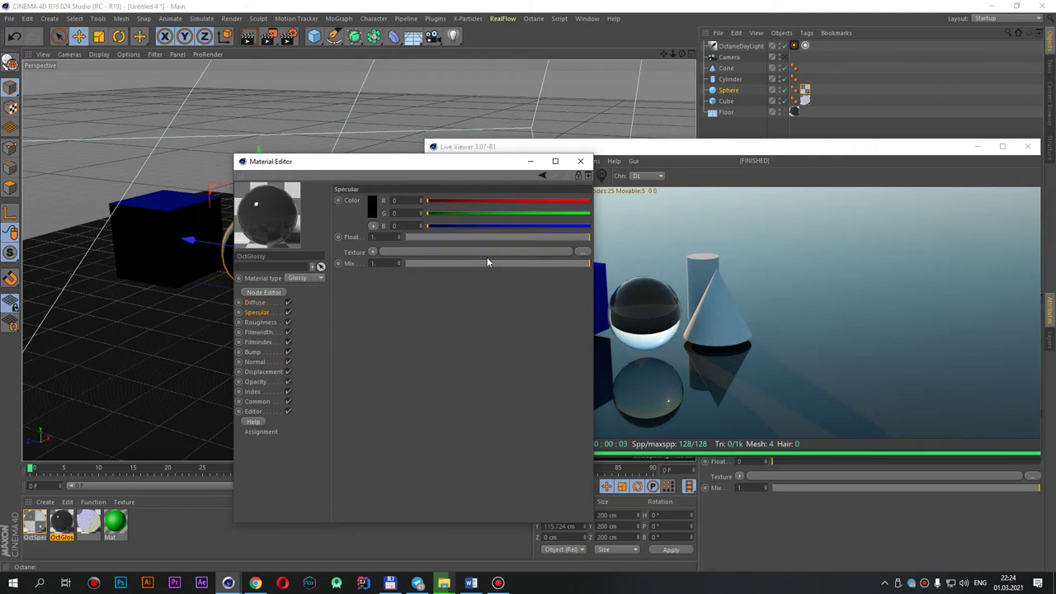
left_click(266, 322)
mouse_move(431, 173)
left_mouse_down()
mouse_move(500, 279)
mouse_move(326, 325)
left_mouse_up()
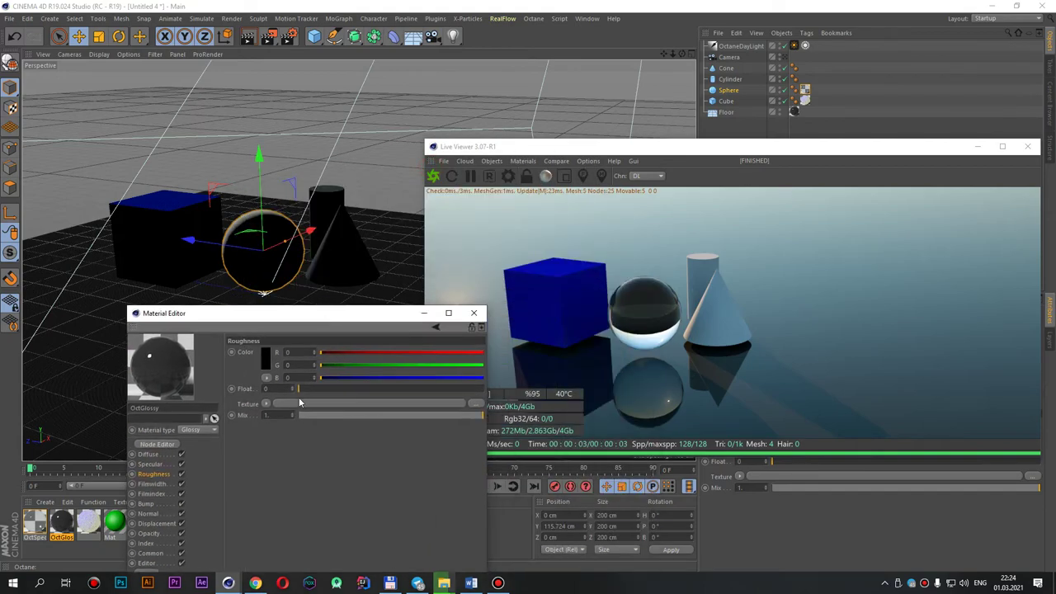
left_click_drag(299, 389, 338, 388)
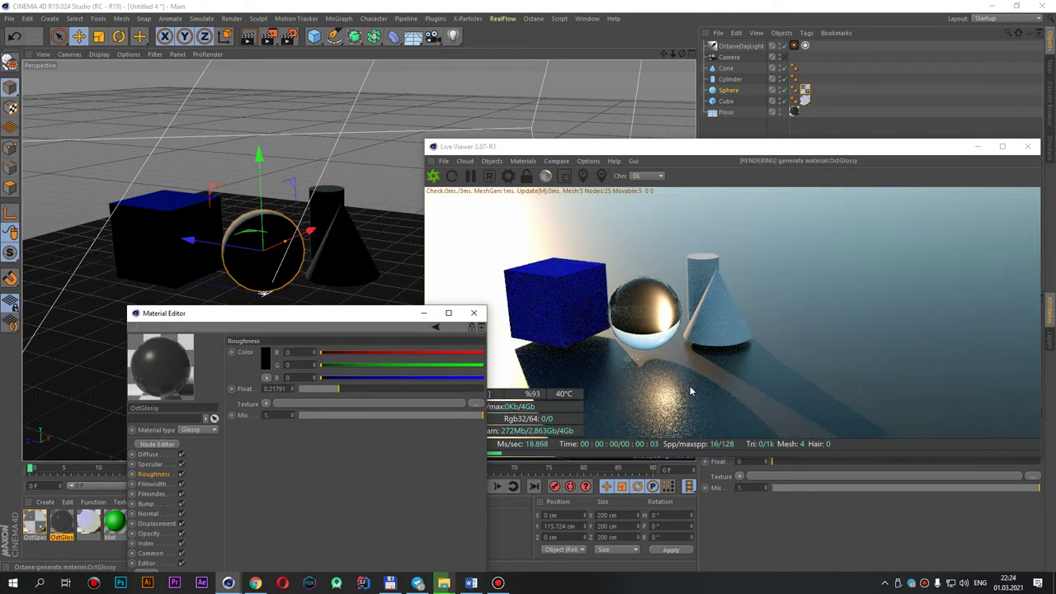
left_click(306, 388)
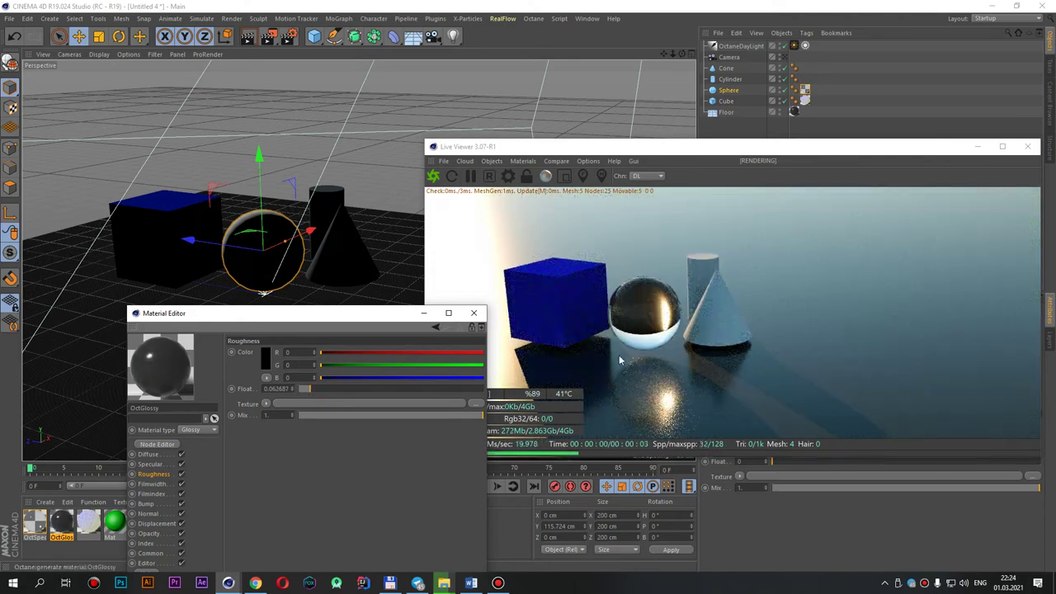
Step: Orbit the camera closer so the sphere sits in front of the cylinder
middle_click_drag(619, 359, 677, 294)
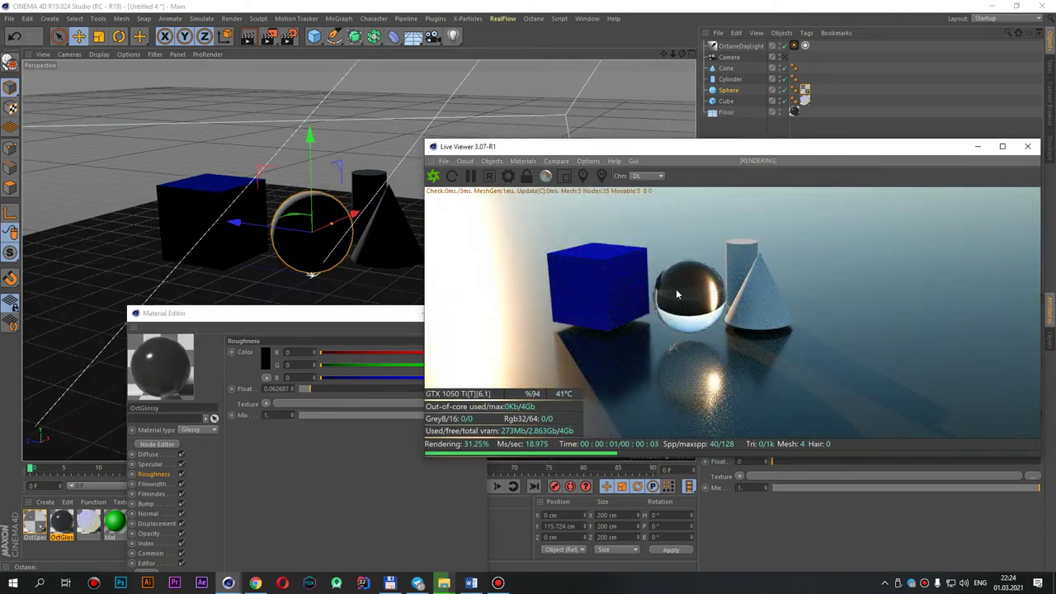
left_click(662, 294)
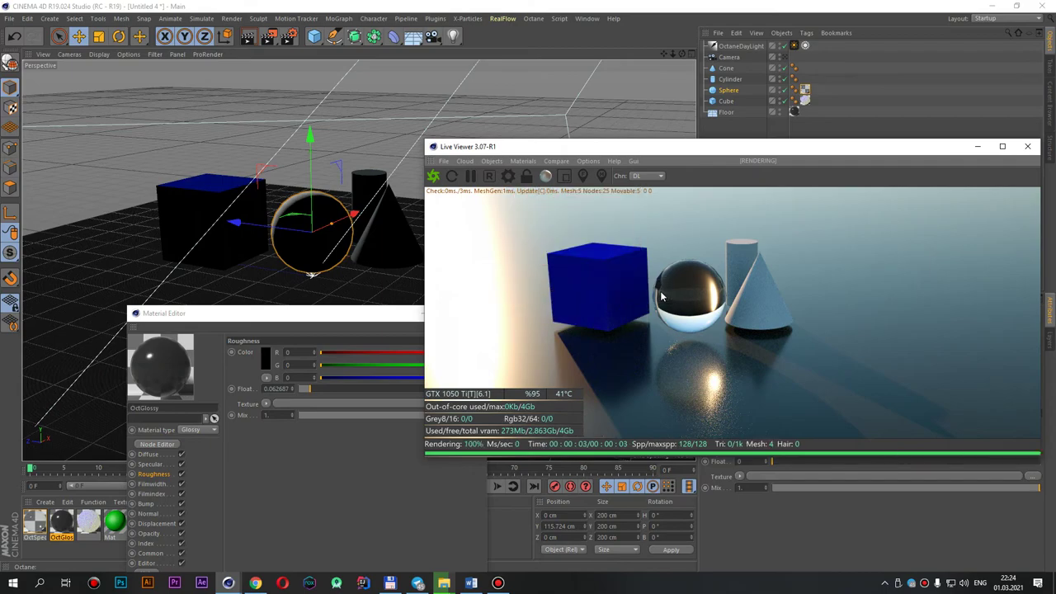
left_click(661, 297)
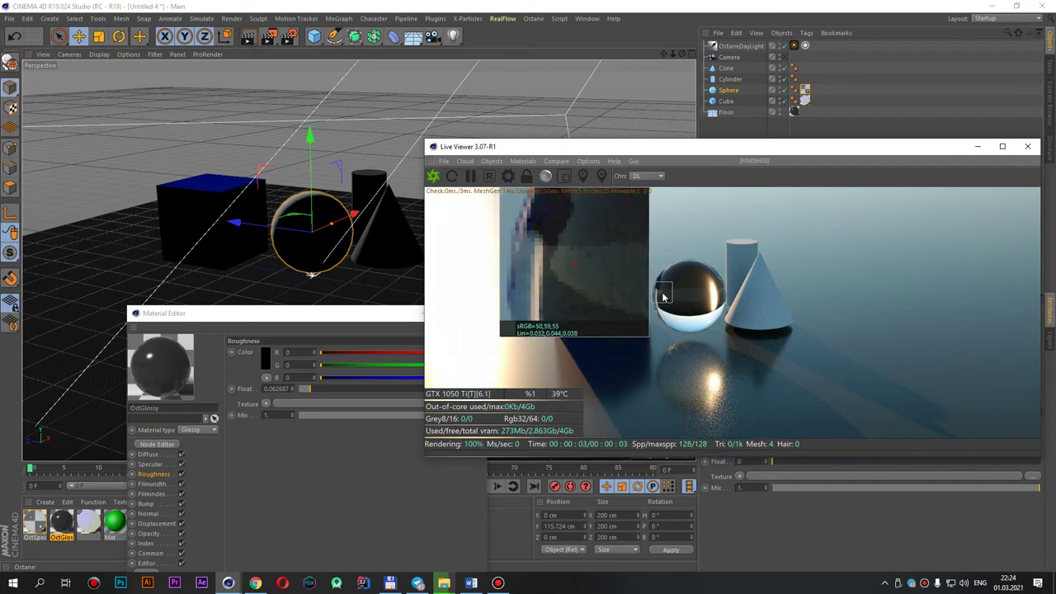
mouse_move(661, 306)
left_mouse_down()
mouse_move(642, 291)
mouse_move(743, 298)
left_mouse_up()
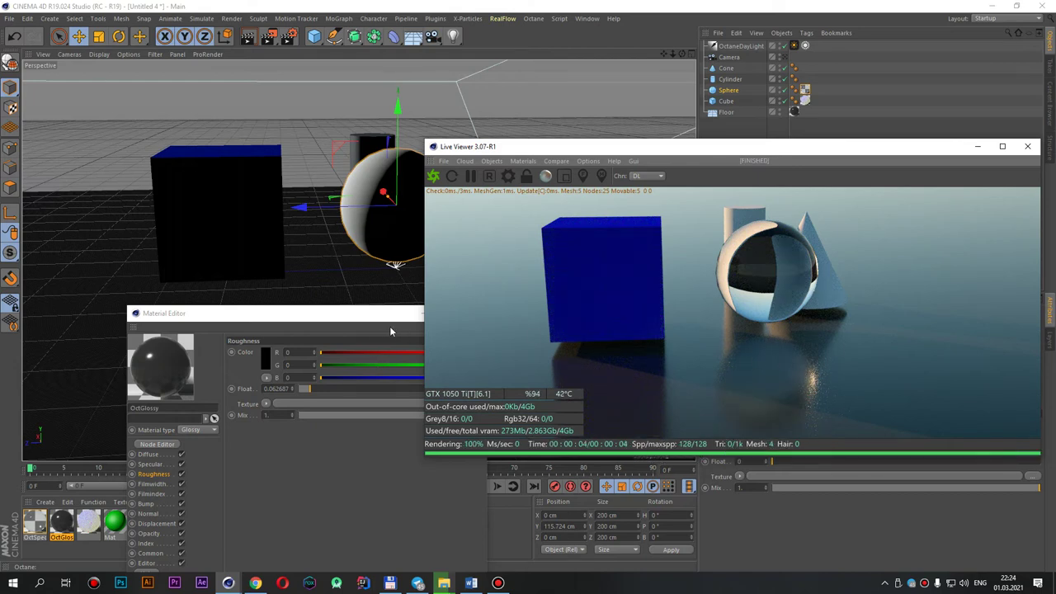
mouse_move(366, 319)
left_mouse_down()
mouse_move(495, 284)
mouse_move(482, 292)
left_mouse_up()
Step: Browse the OctGlossy Film Width, Film Index, Bump, Displacement and Opacity channels
left_click(273, 455)
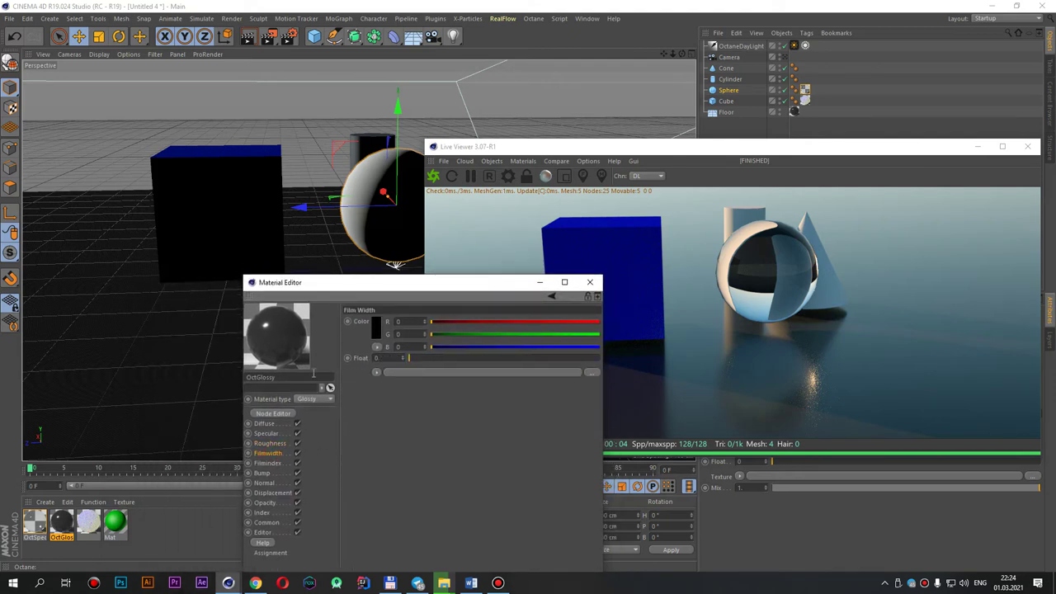
left_click(273, 464)
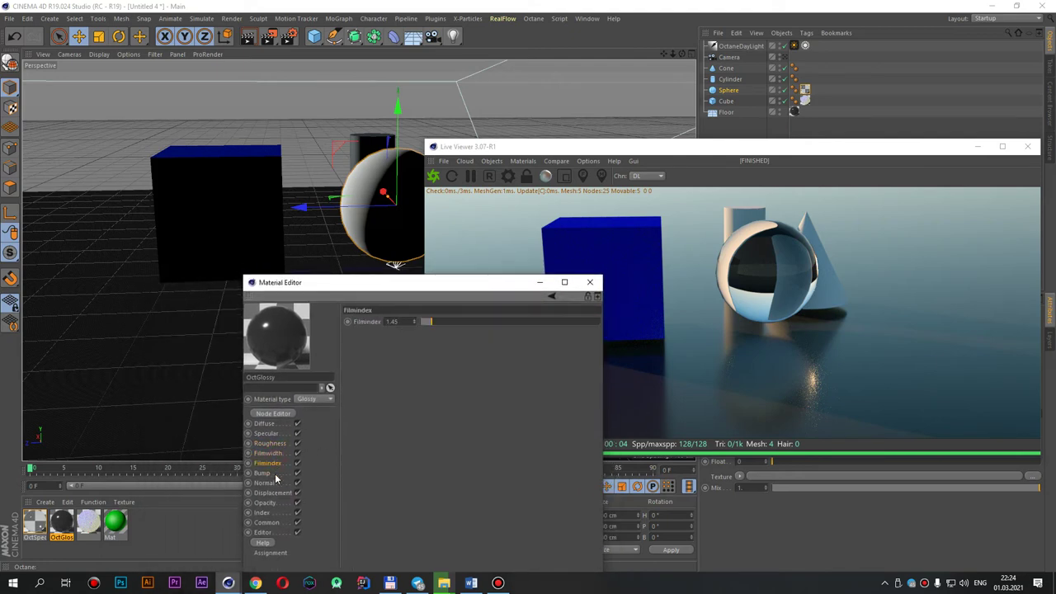
left_click(273, 473)
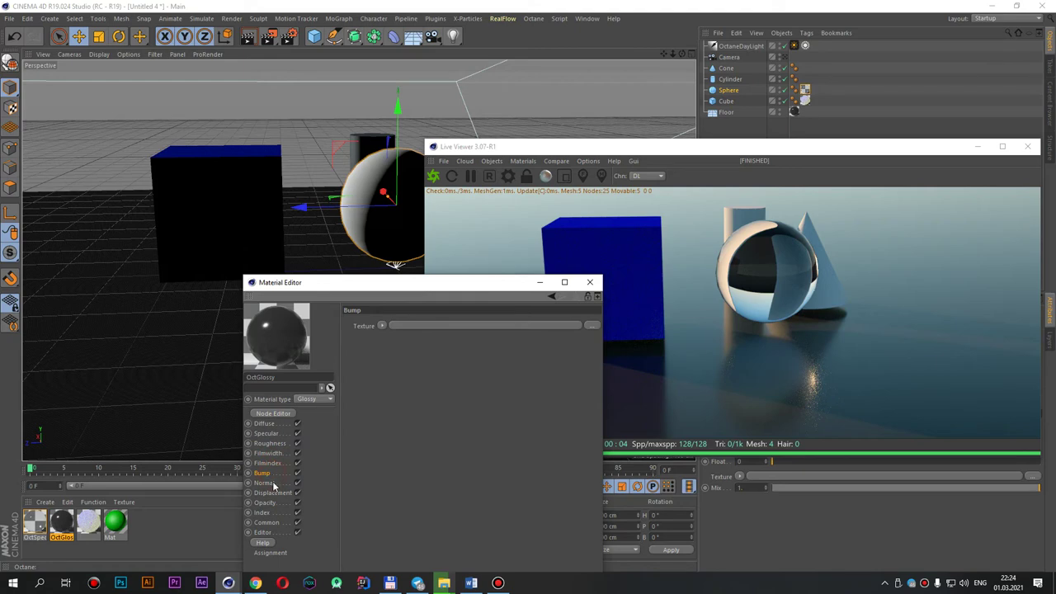
left_click(272, 493)
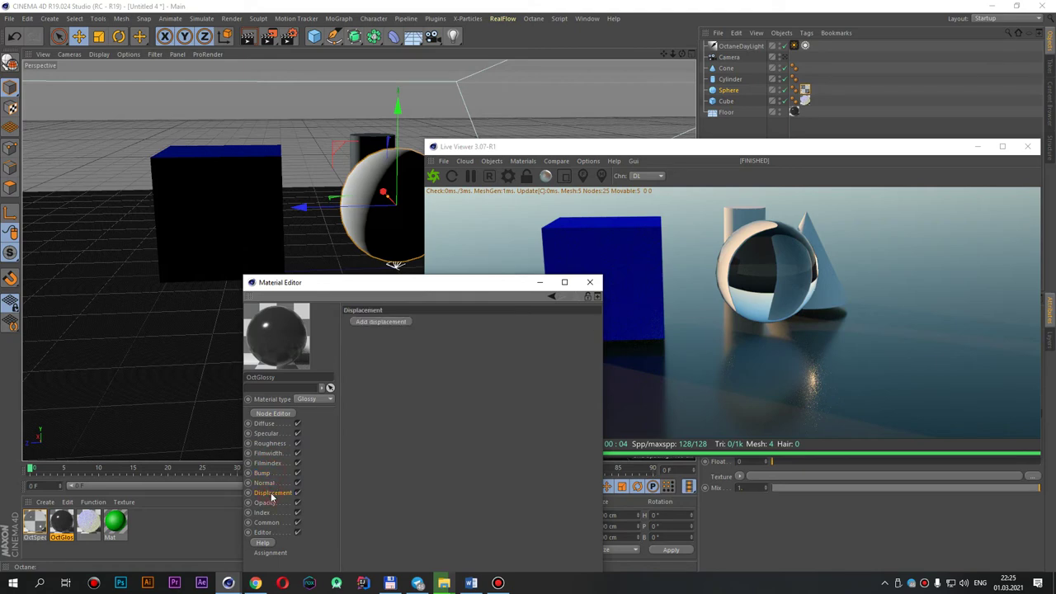
left_click(266, 502)
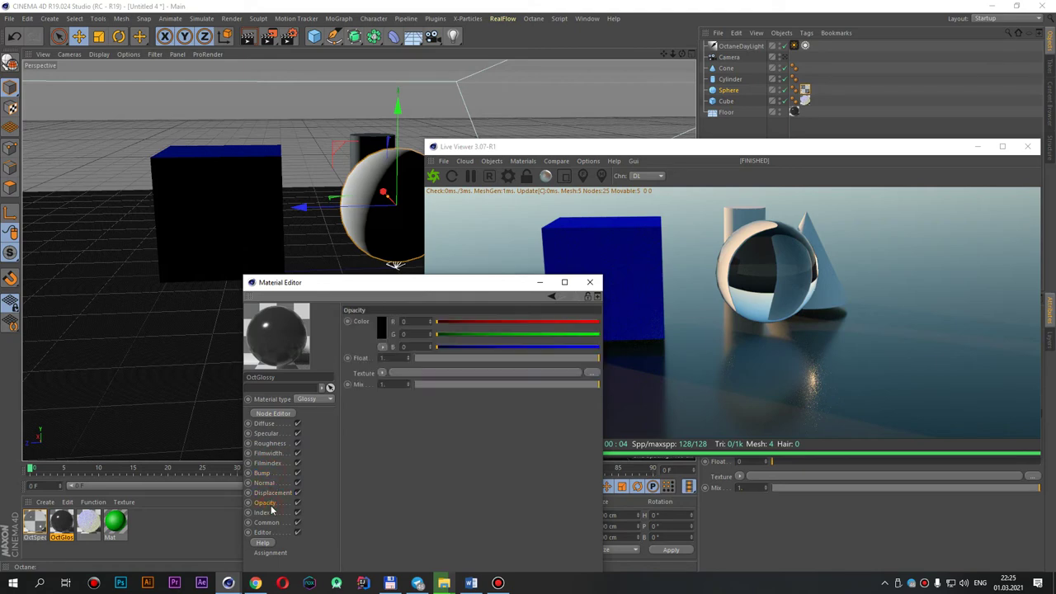
left_click(269, 494)
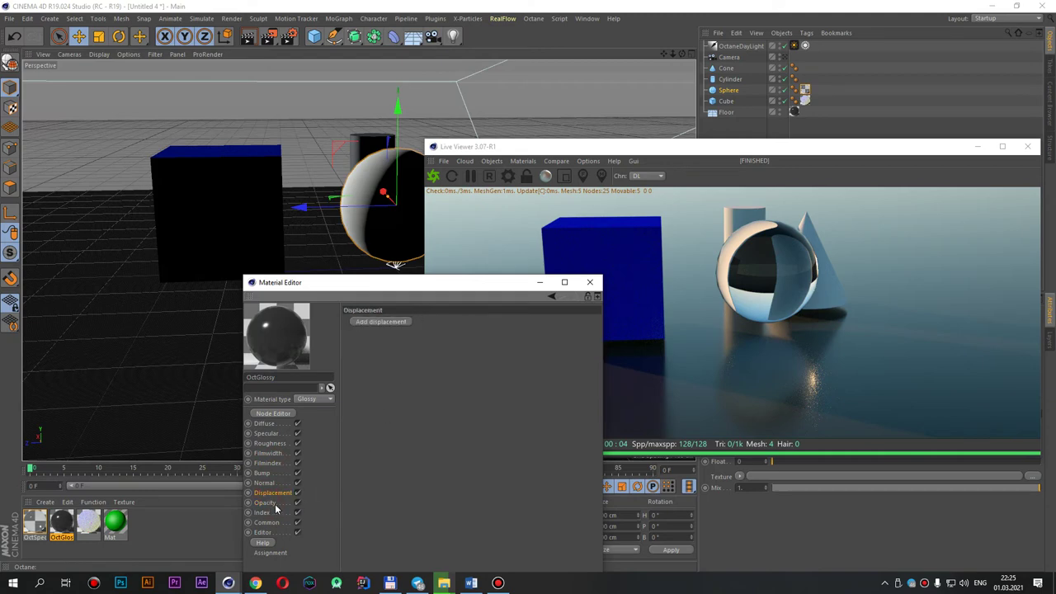
left_click(265, 504)
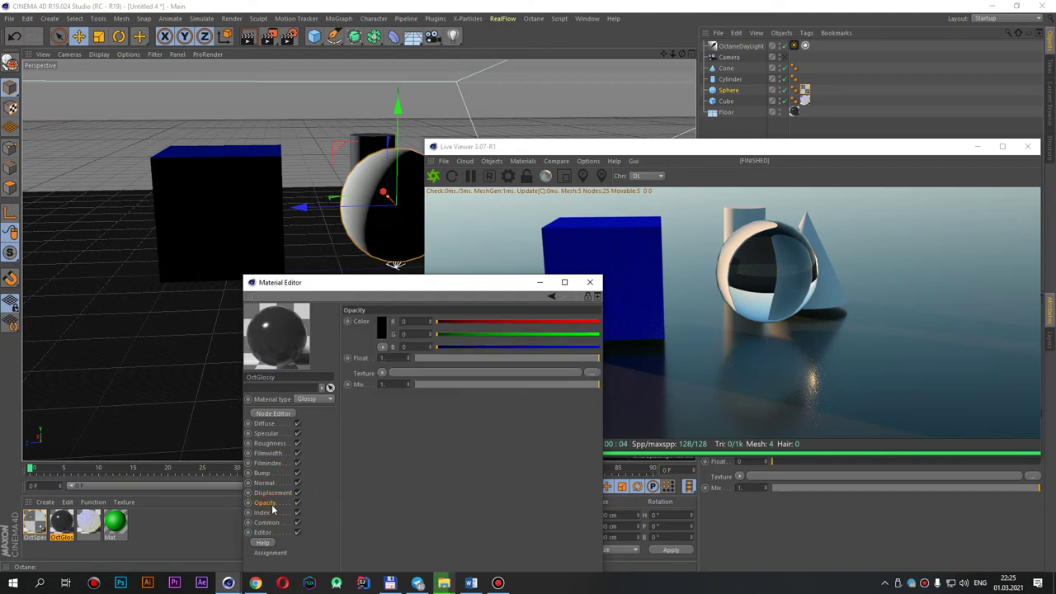
Step: Show the Index channel and confirm its value of 1.3
left_click(263, 513)
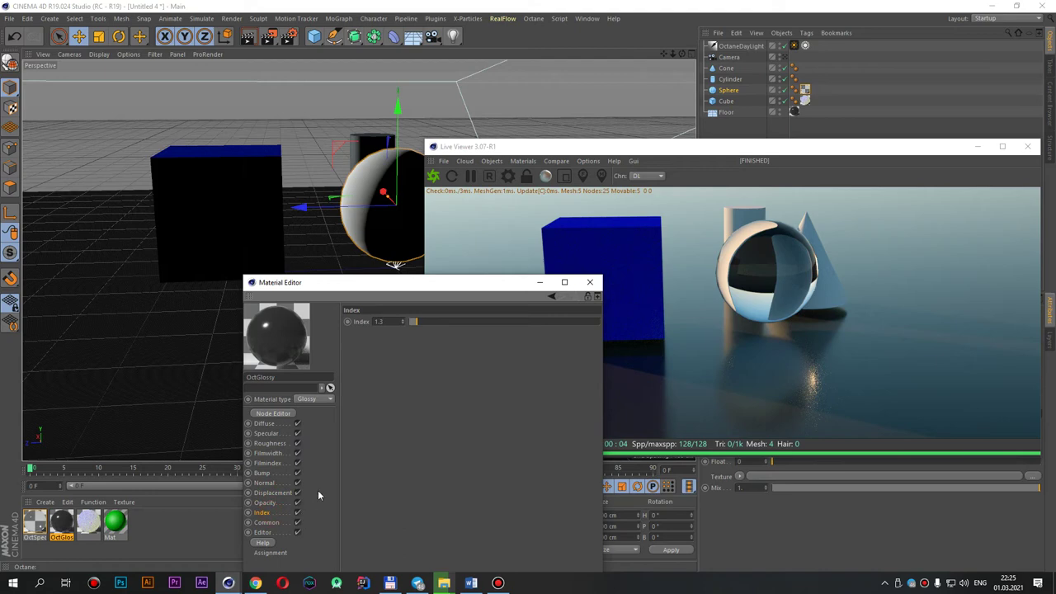
left_click(388, 321)
key("Return")
Step: In a new Chrome tab, search Google for 'ior water octane'
left_click(256, 584)
left_click(410, 10)
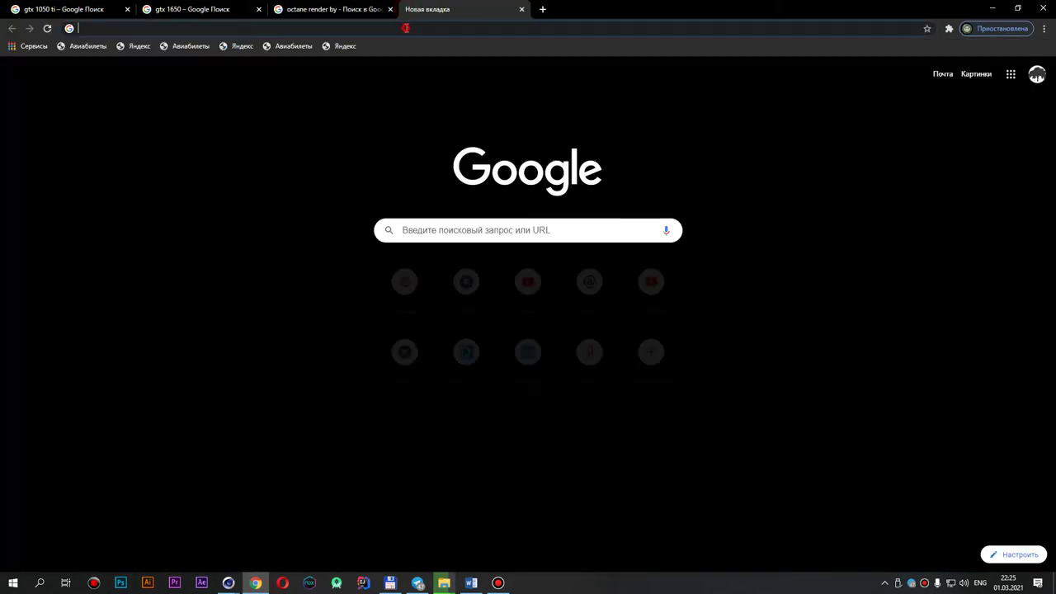
left_click(407, 28)
type("ior")
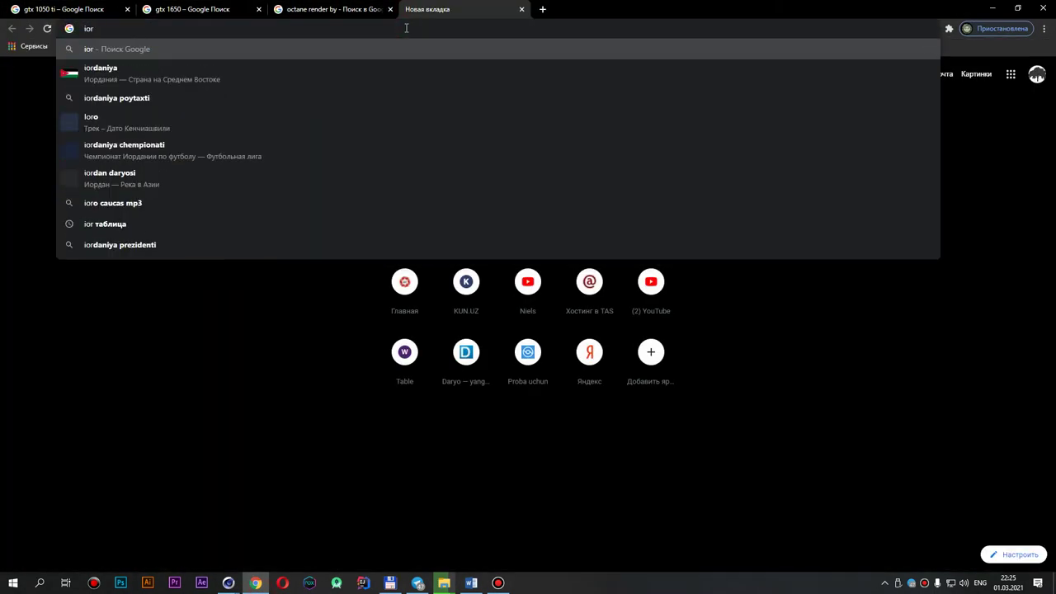
key("Return")
left_click(186, 69)
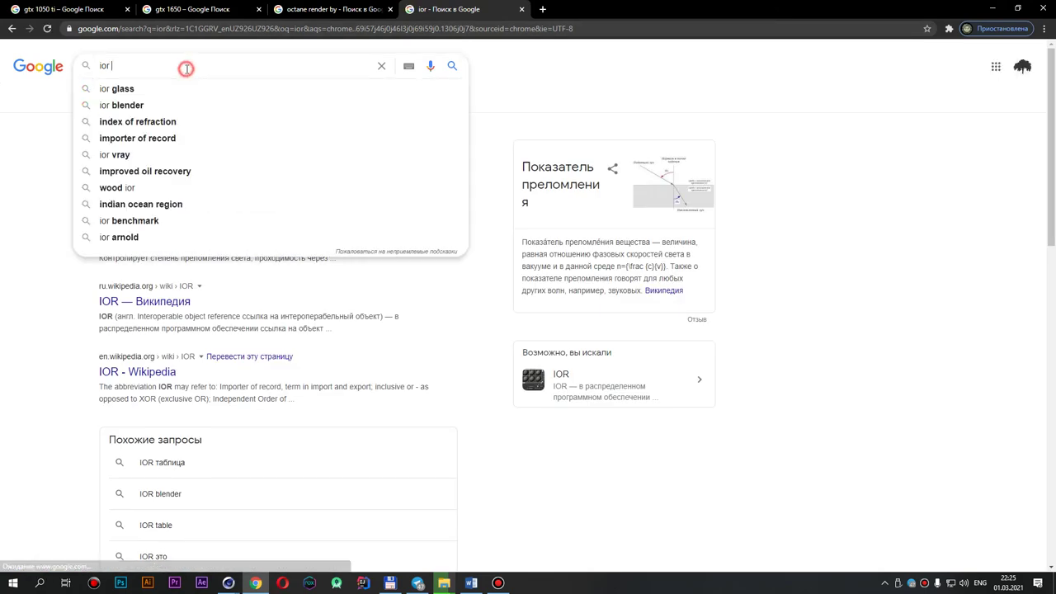
type("water")
key("Return")
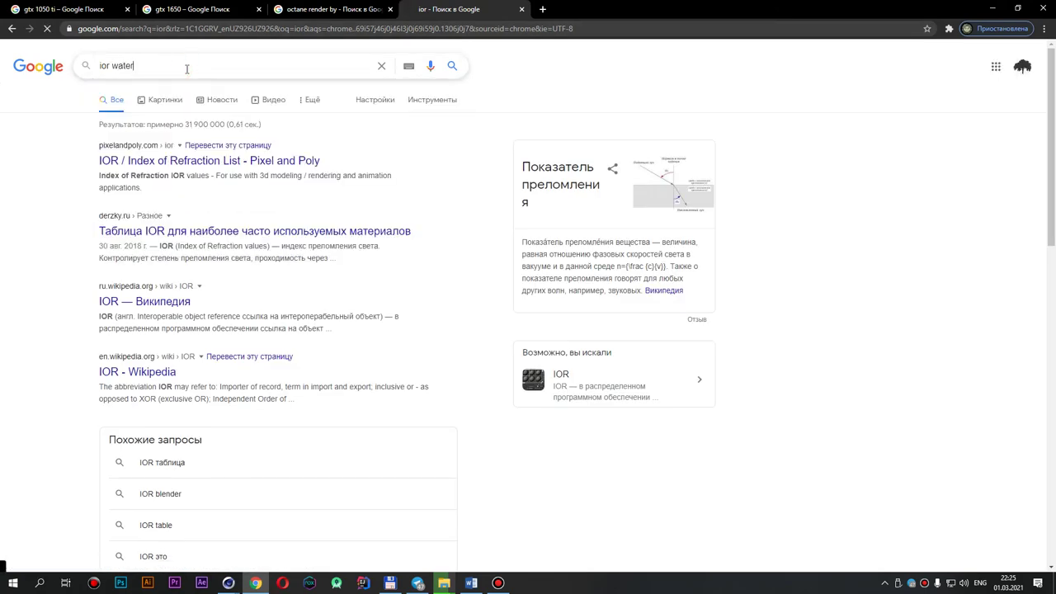
left_click(194, 69)
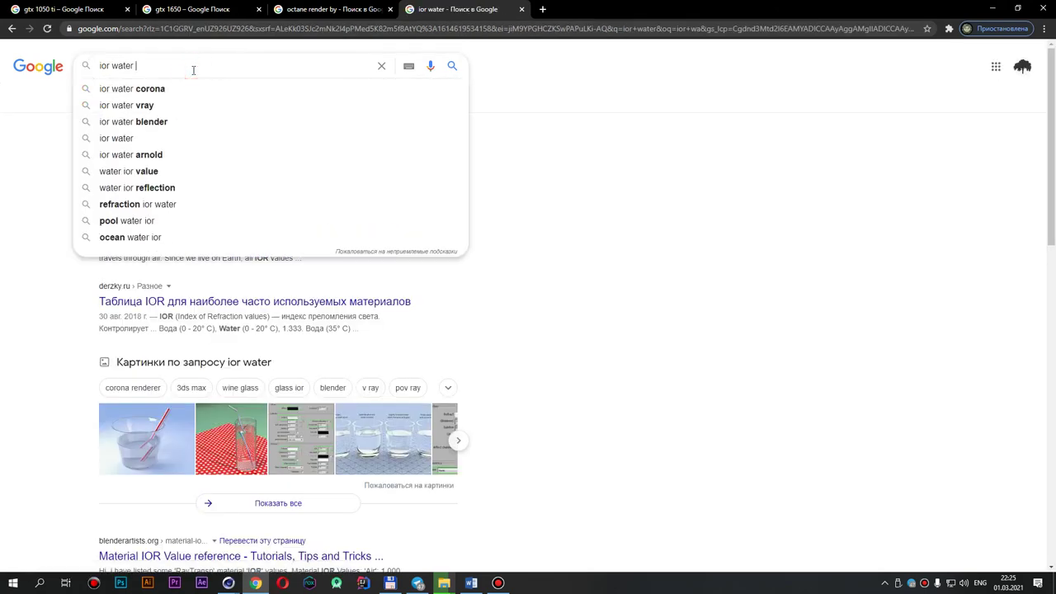
type("oc")
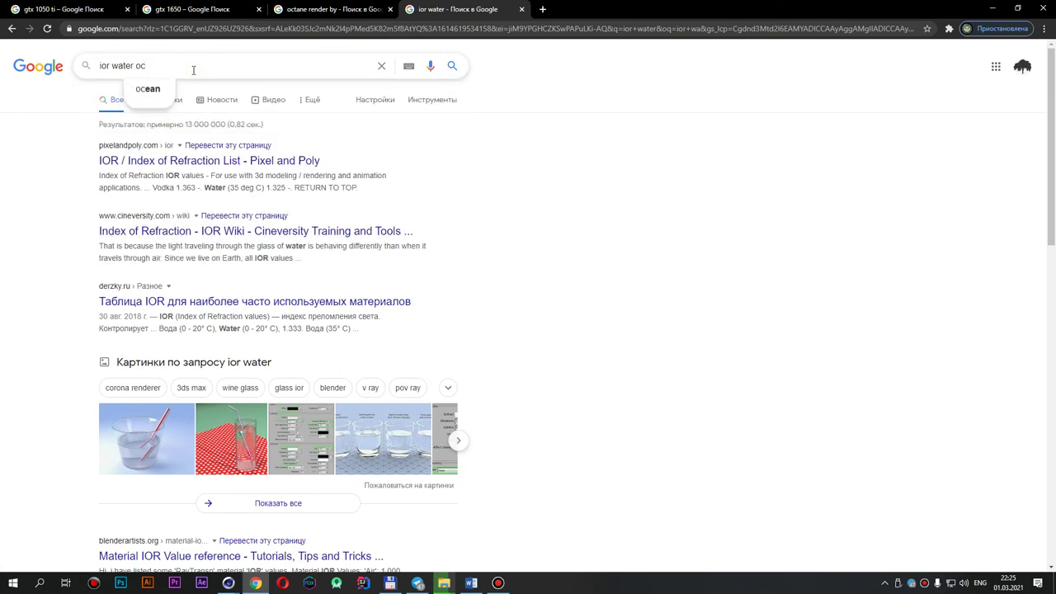
type("tane")
key("Return")
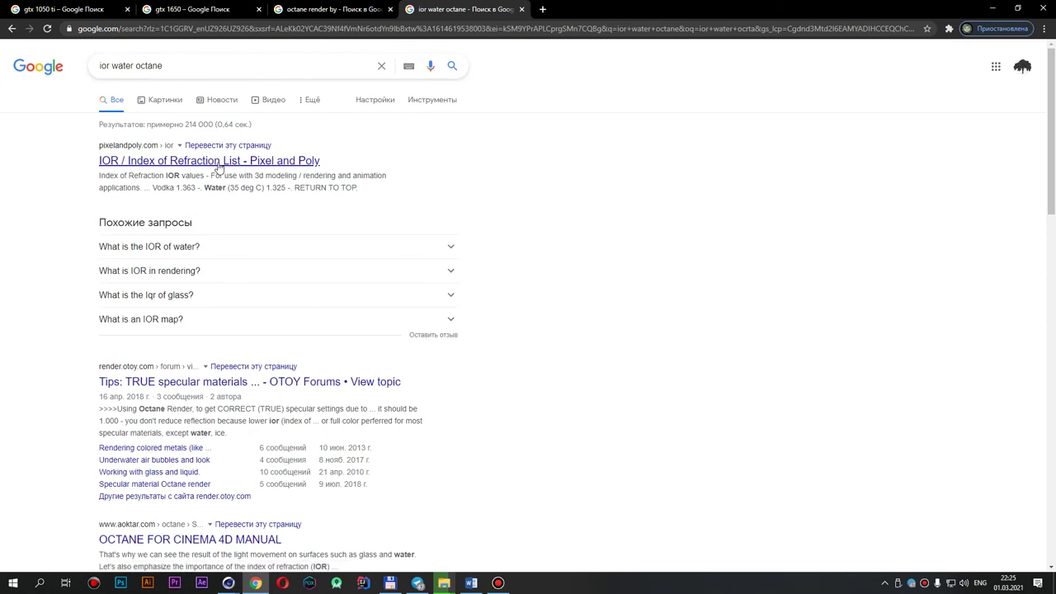
Step: Open the Pixel and Poly IOR list, scroll its tables, then minimize Chrome
middle_click(310, 163)
left_click(544, 9)
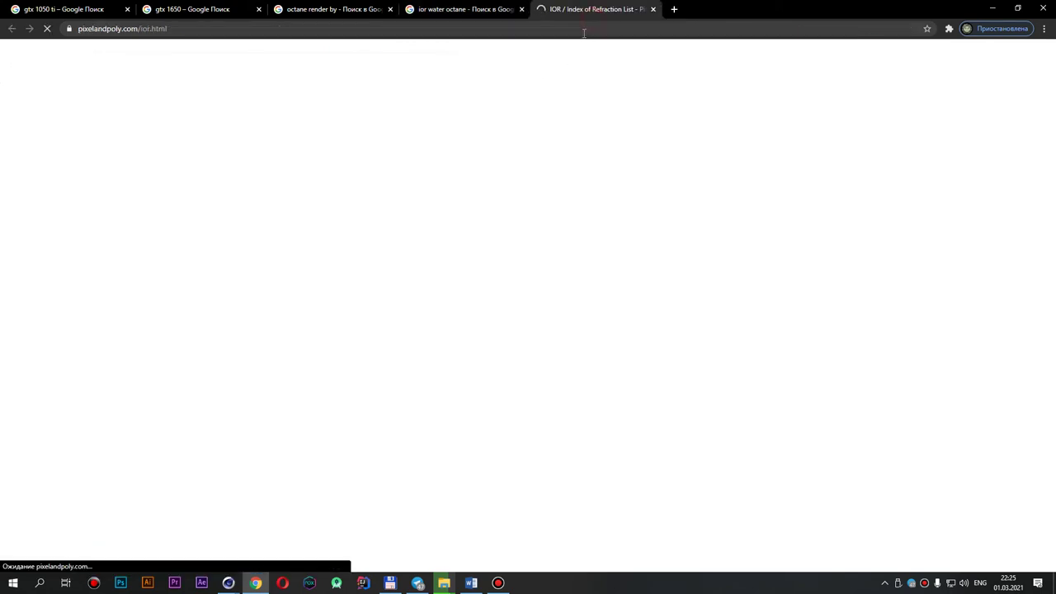
left_click(497, 5)
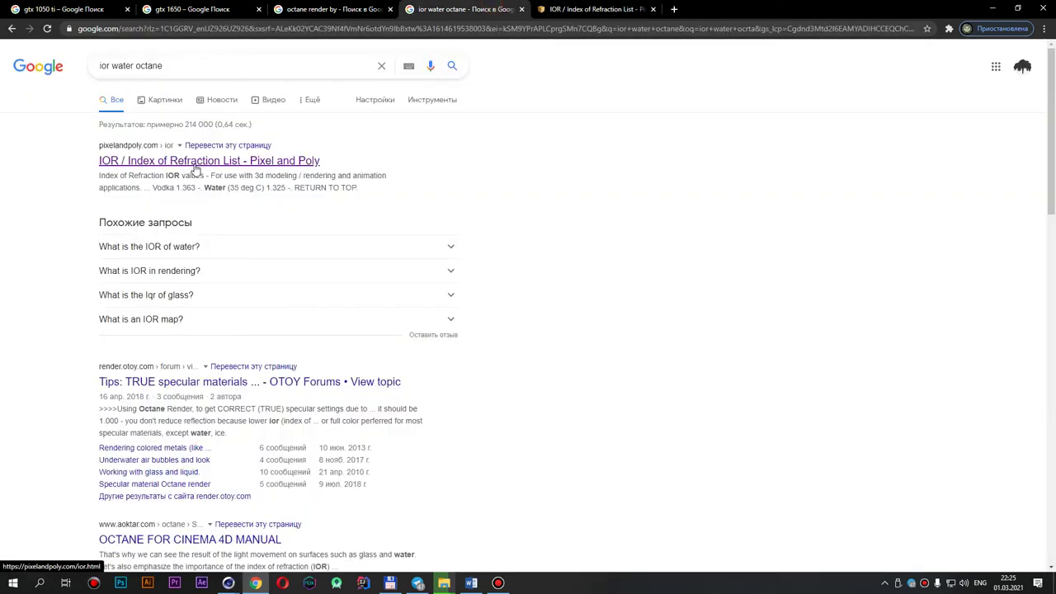
left_click(568, 12)
scroll(514, 409, "down", 10)
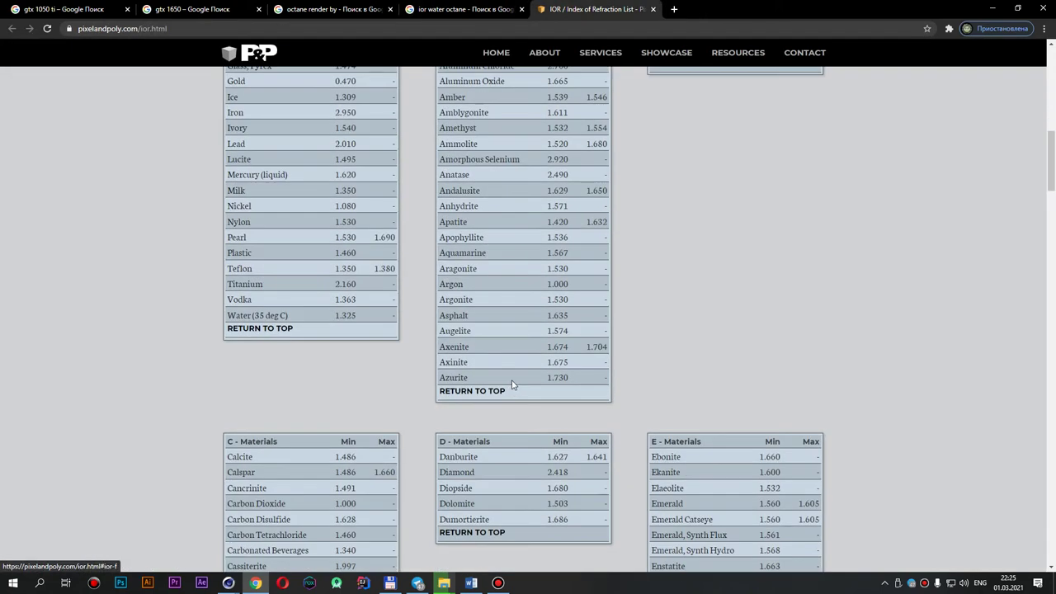
scroll(569, 316, "up", 6)
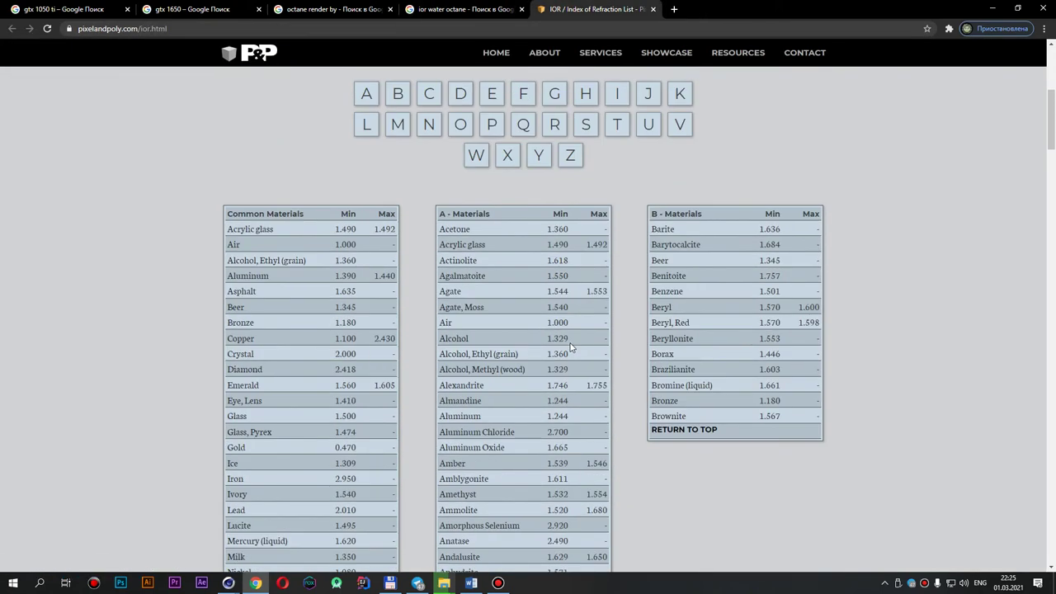
scroll(544, 371, "down", 8)
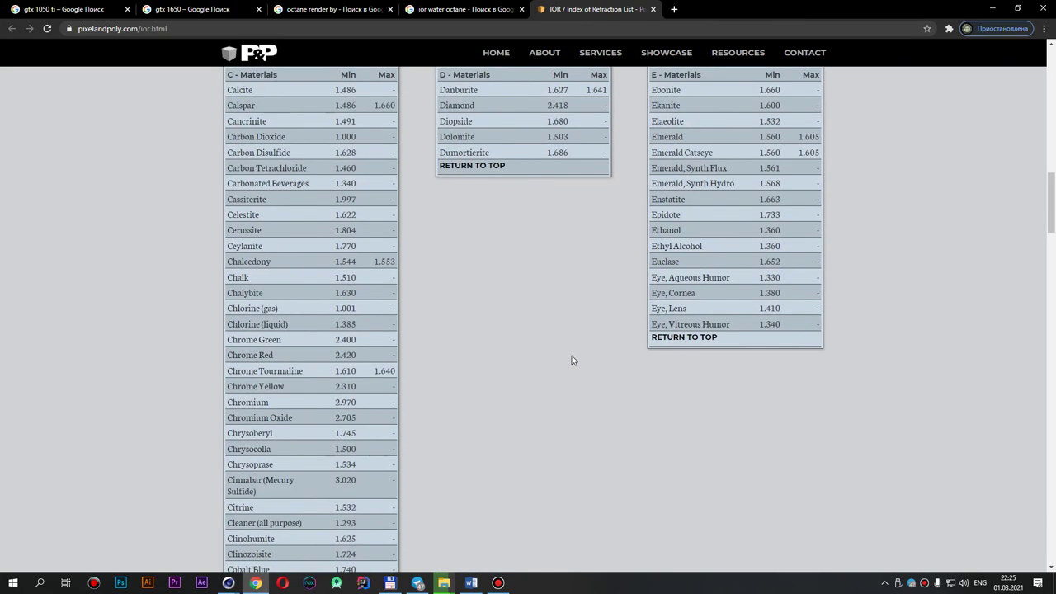
scroll(479, 371, "down", 5)
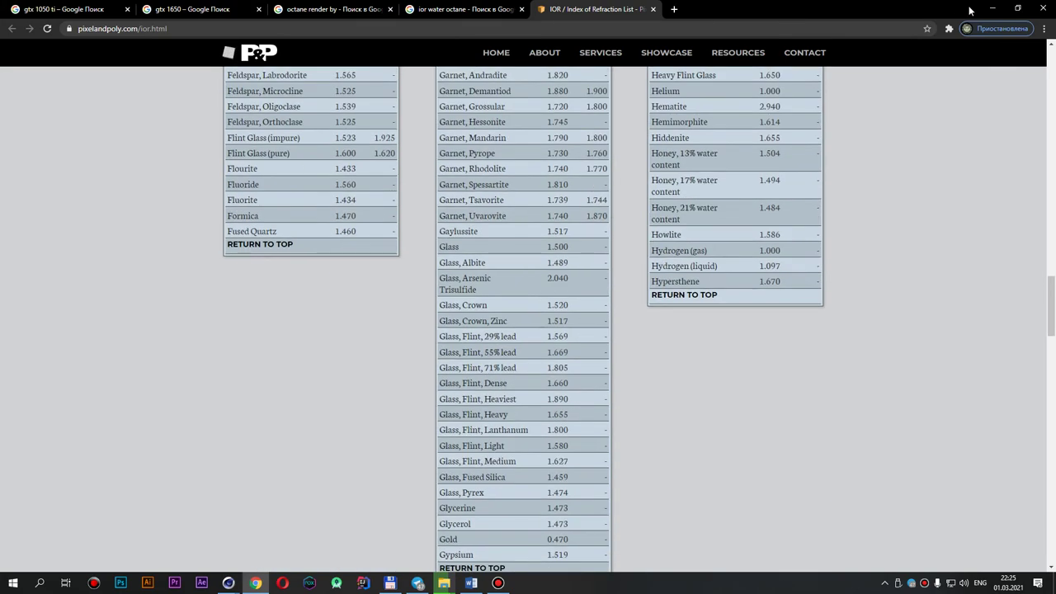
left_click(993, 8)
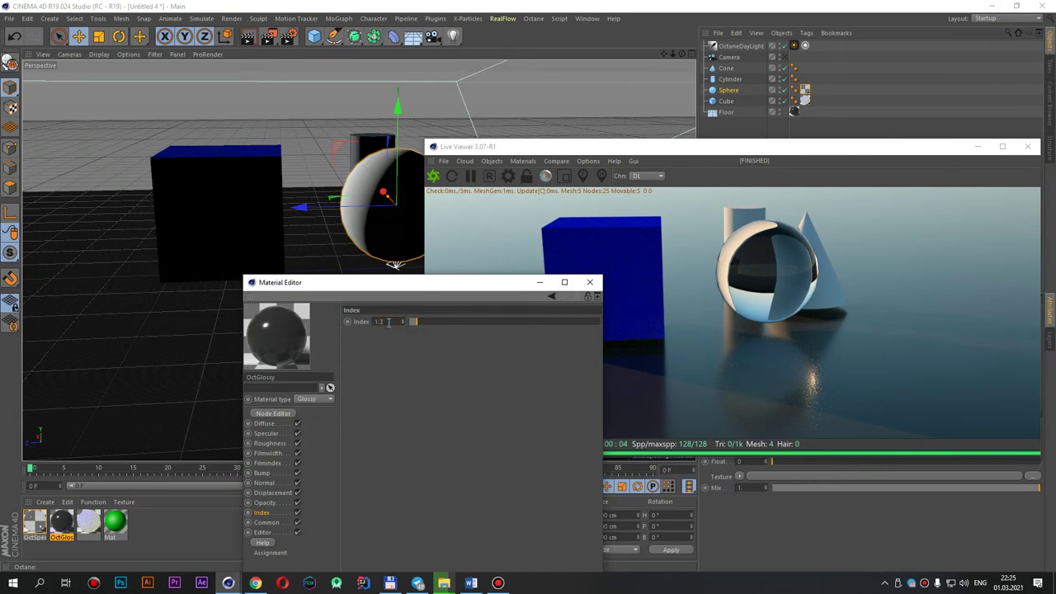
Step: Check the OctGlossy Common and Editor channels, then close its material editor
left_click_drag(397, 287, 347, 209)
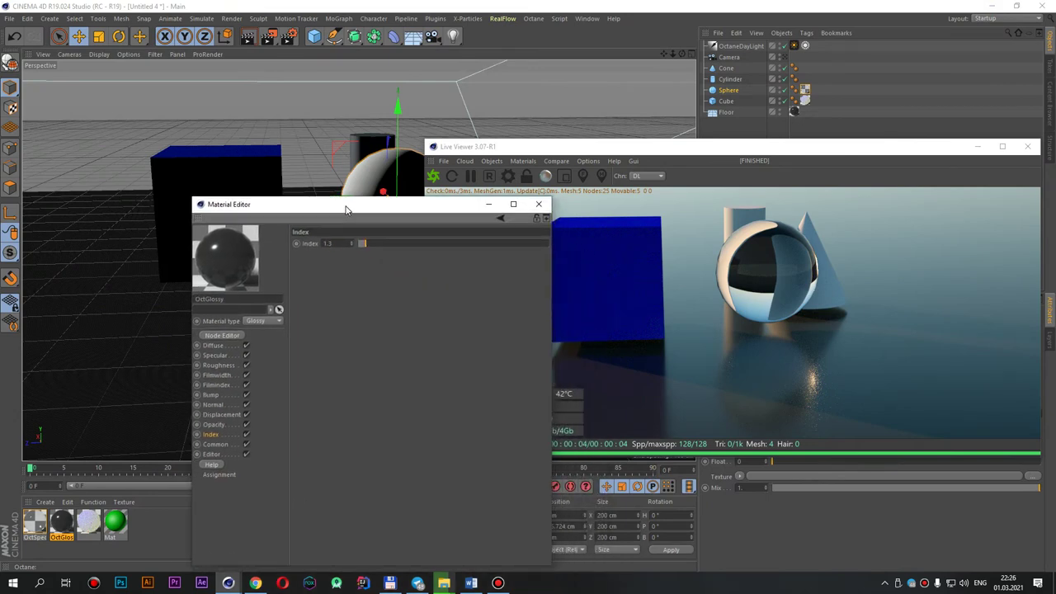
left_click(216, 445)
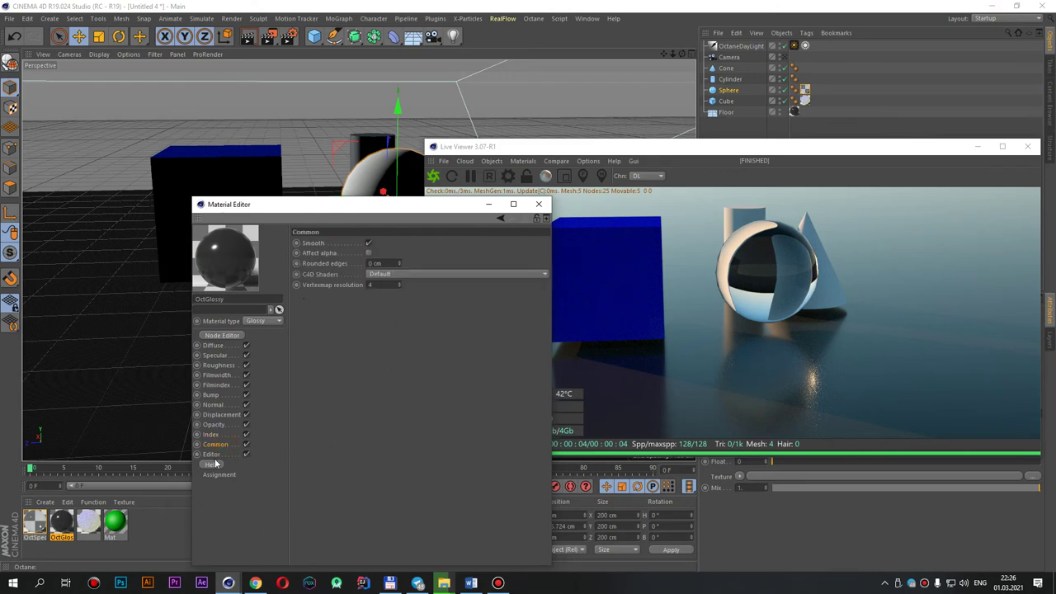
left_click(216, 454)
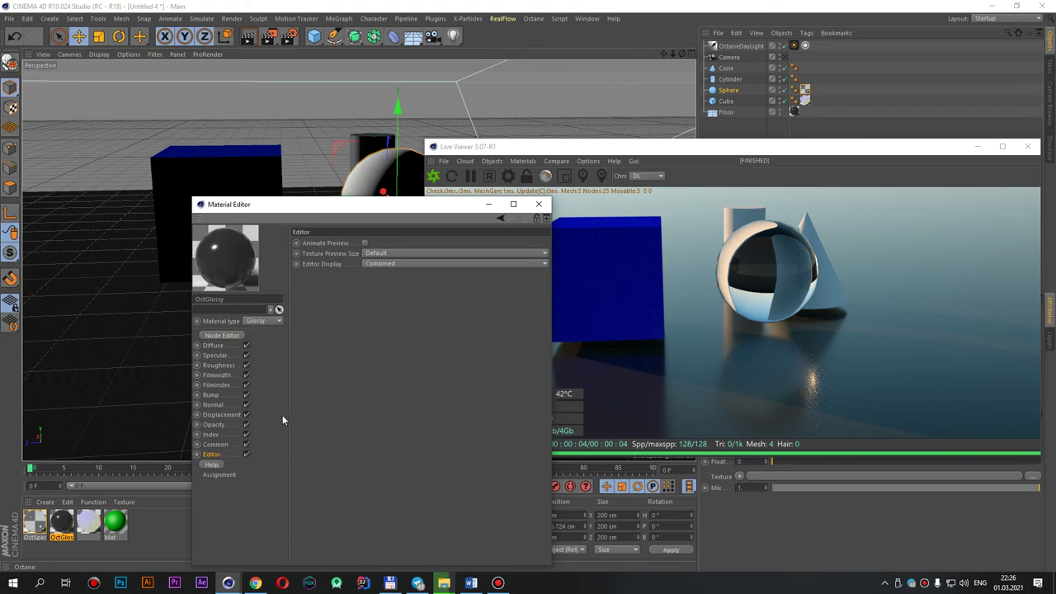
left_click(219, 445)
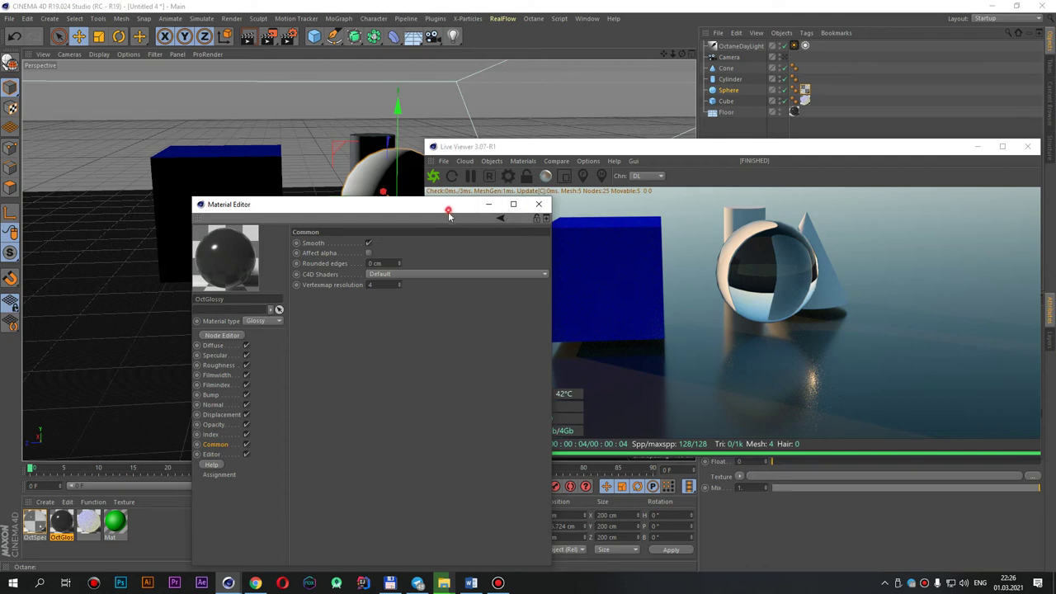
left_click_drag(450, 207, 457, 219)
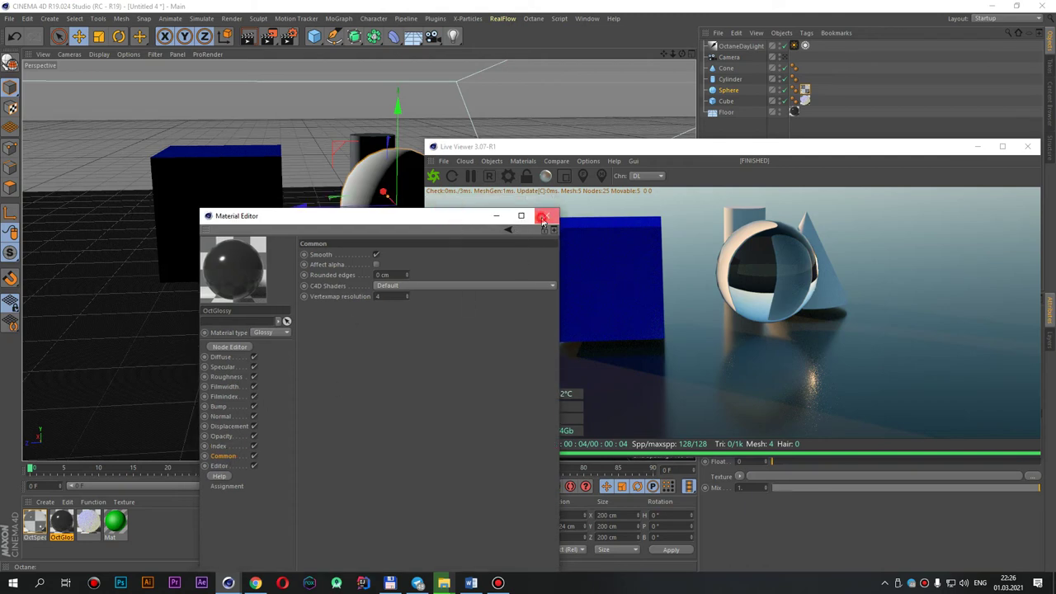
left_click(546, 215)
Step: Inspect the third material's Roughness, then create an Octane Diffuse material from Live Viewer Materials
double_click(85, 527)
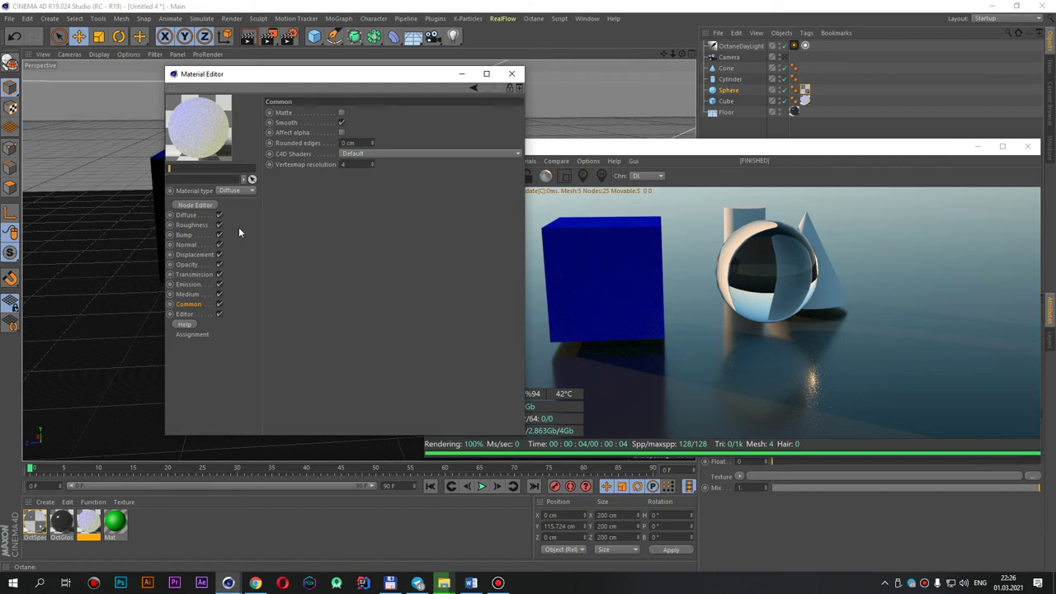
left_click(203, 226)
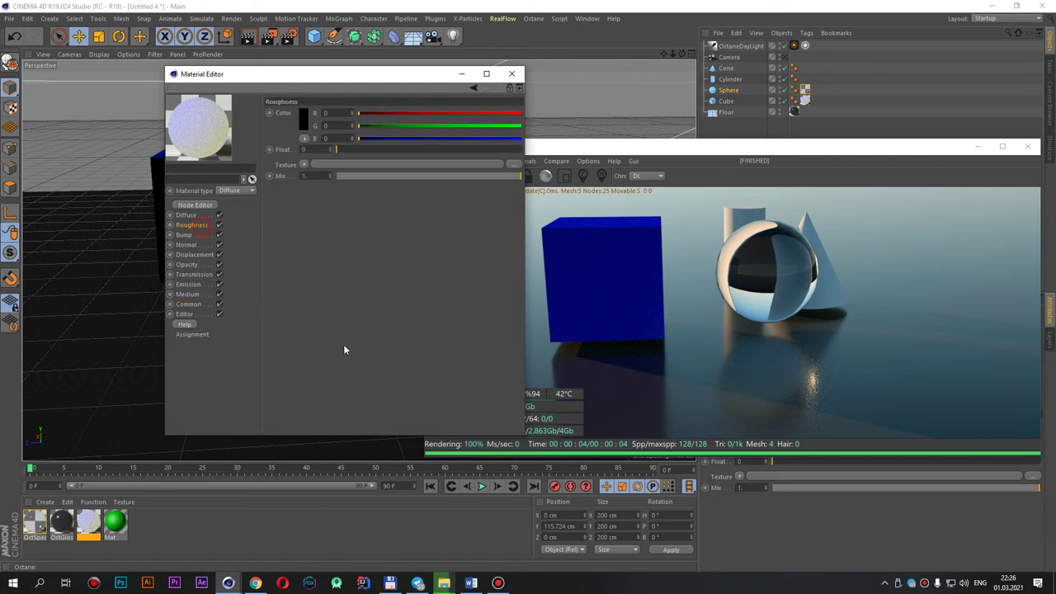
left_click(511, 73)
left_click(522, 161)
left_click(554, 210)
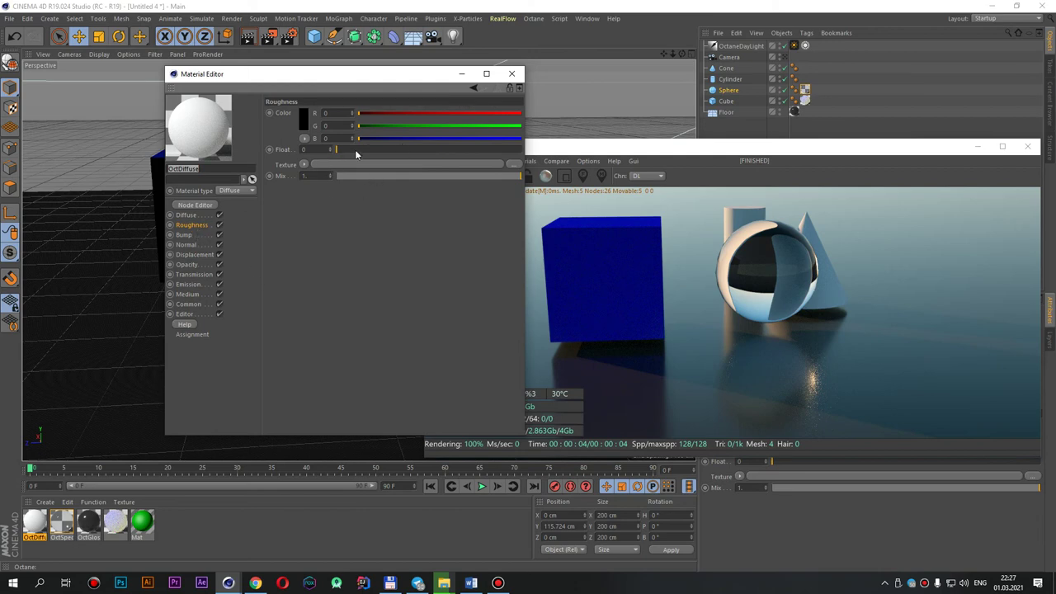
left_click_drag(345, 82, 401, 119)
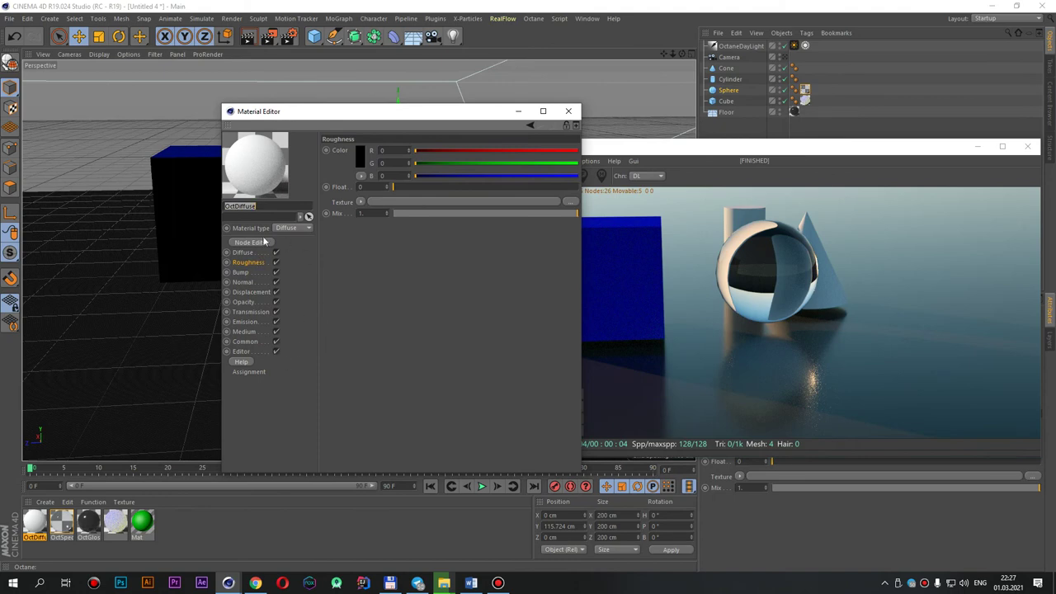
Step: Look at OctDiffuse Emission texture options without choosing one, check Medium, then close the editor
left_click(246, 322)
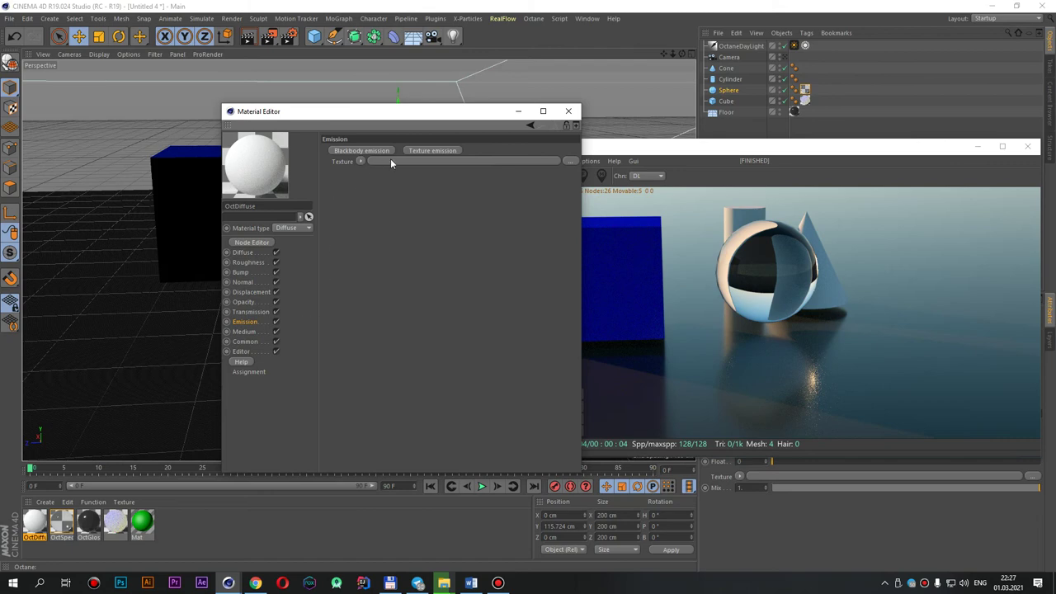
left_click(360, 161)
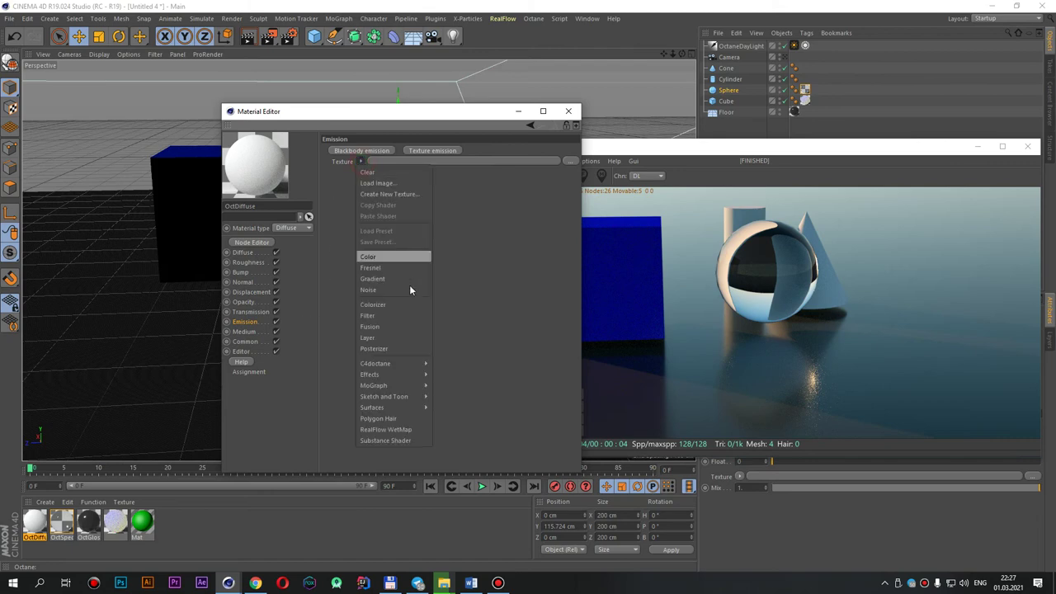
mouse_move(377, 363)
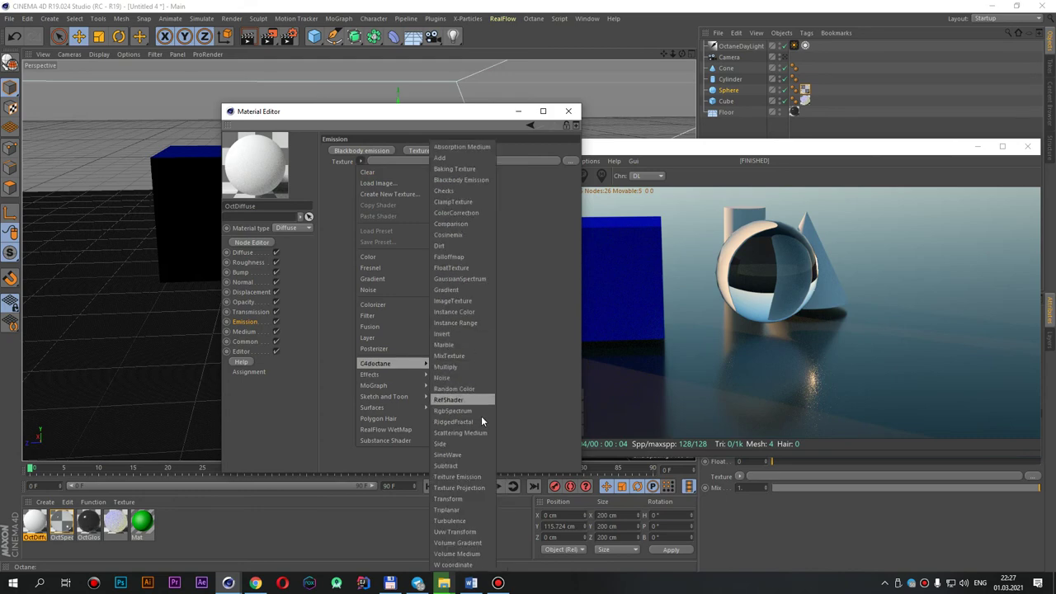
left_click(534, 288)
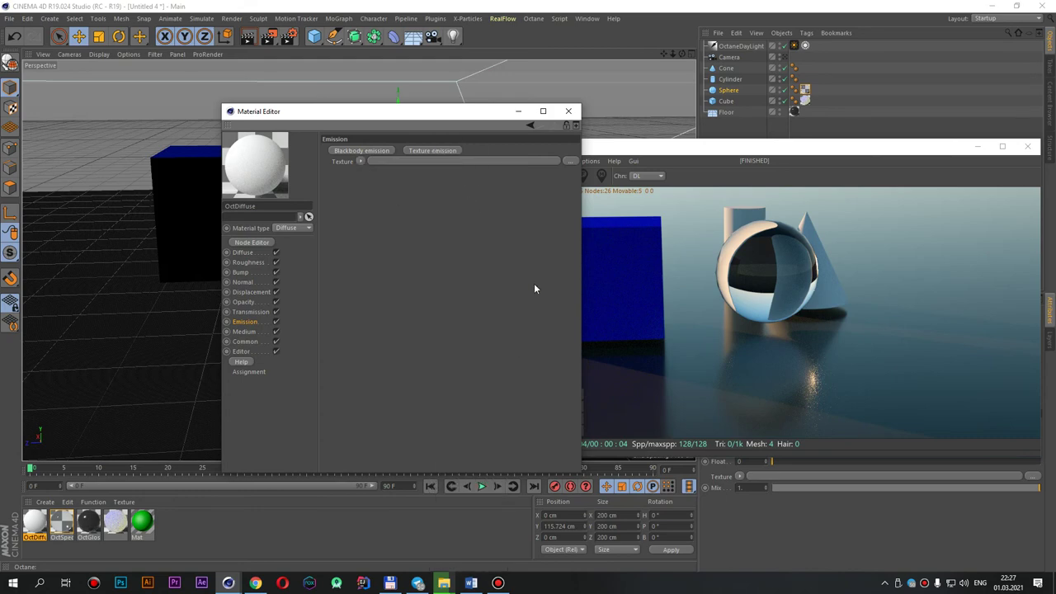
left_click(245, 331)
left_click(570, 112)
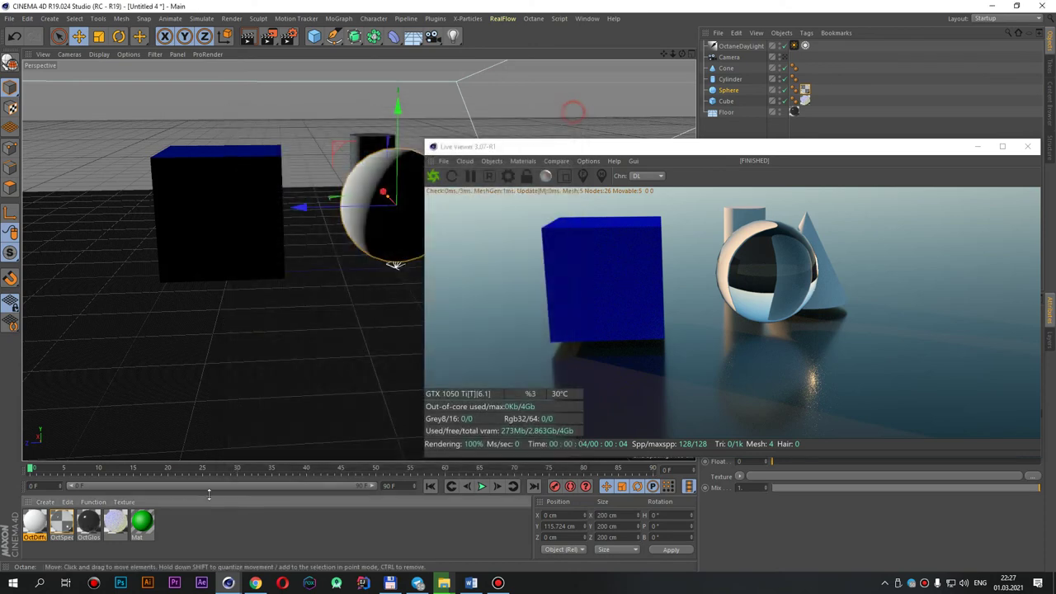
Step: Enable Fake shadows in the OctSpecular material's Fake Shadows channel and arrange windows to see the render
double_click(61, 523)
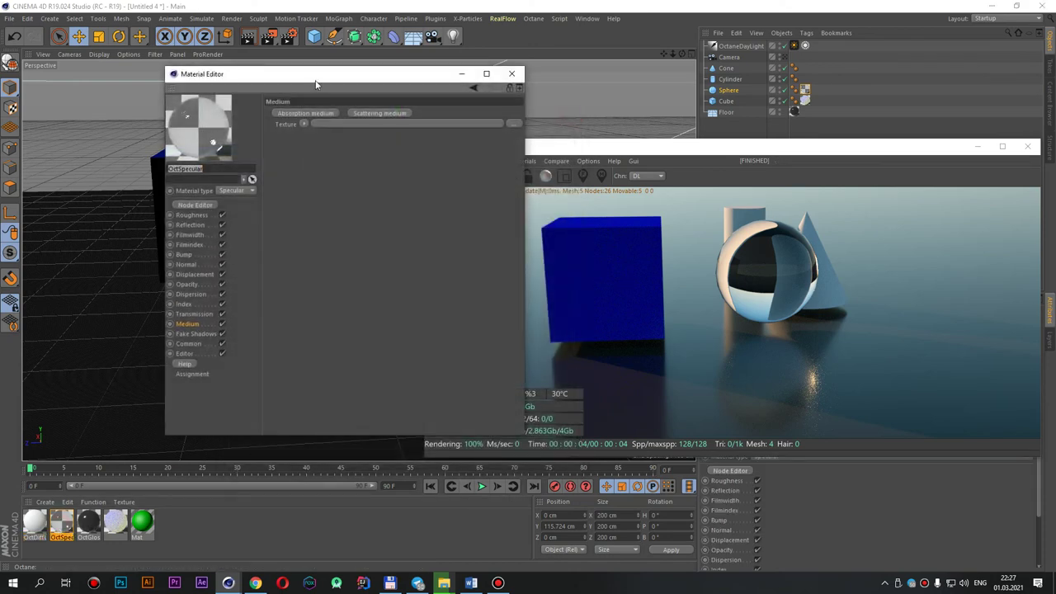
left_click_drag(329, 82, 360, 95)
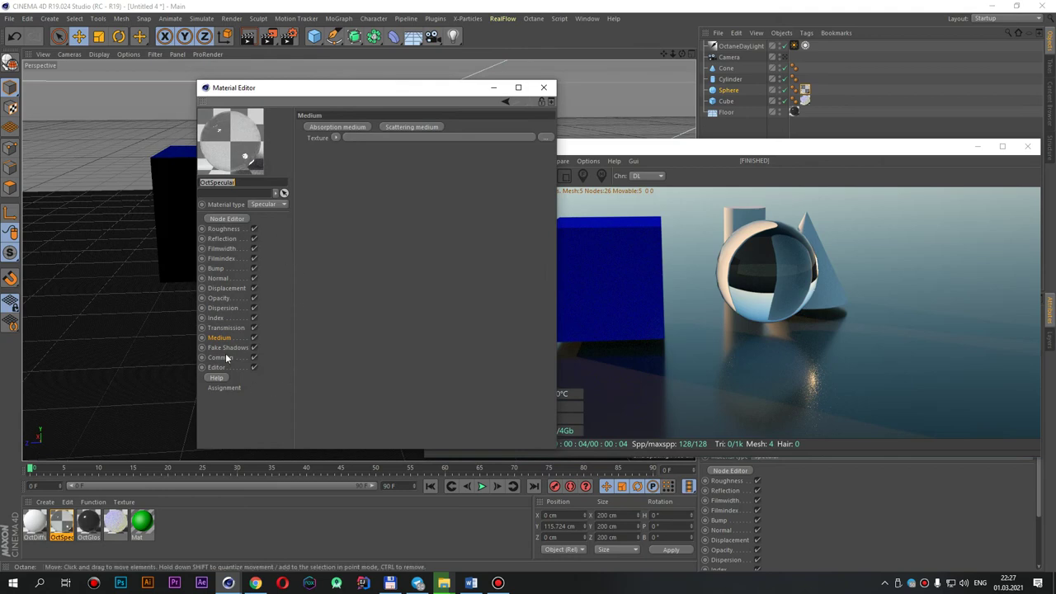
left_click(239, 239)
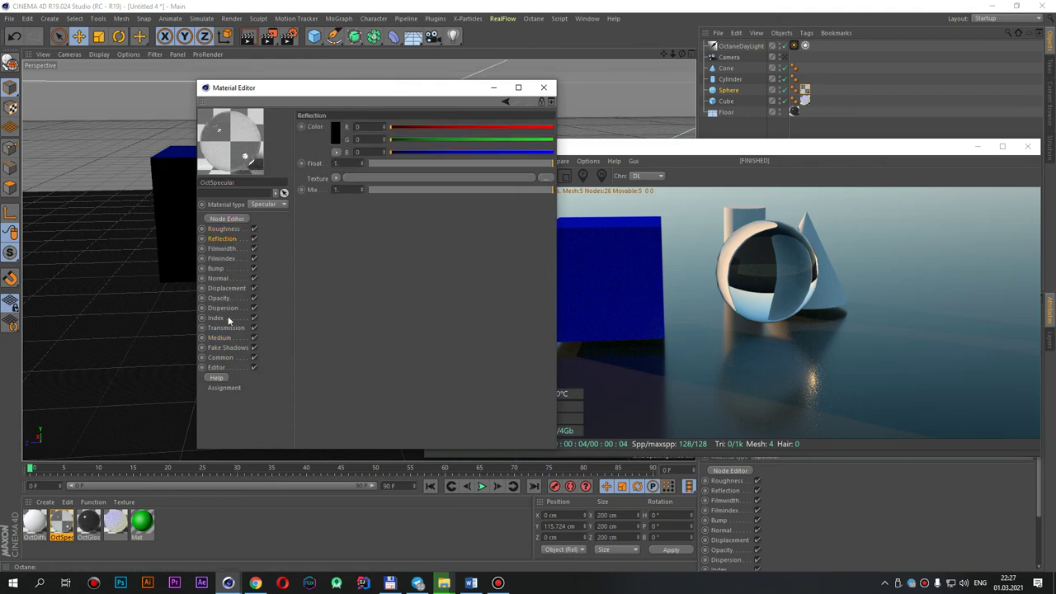
left_click_drag(400, 89, 333, 123)
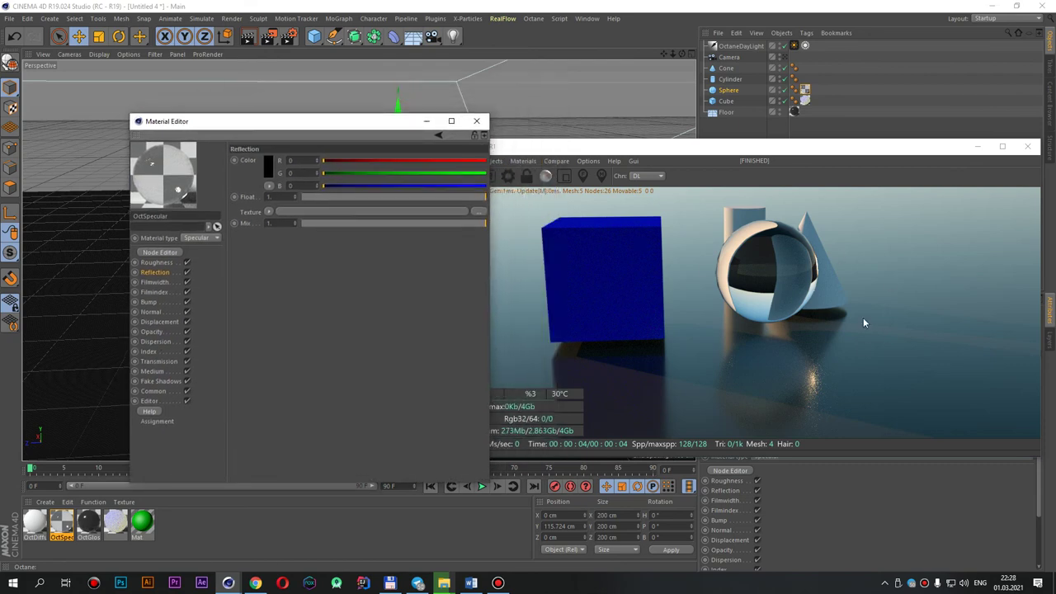
left_click(153, 371)
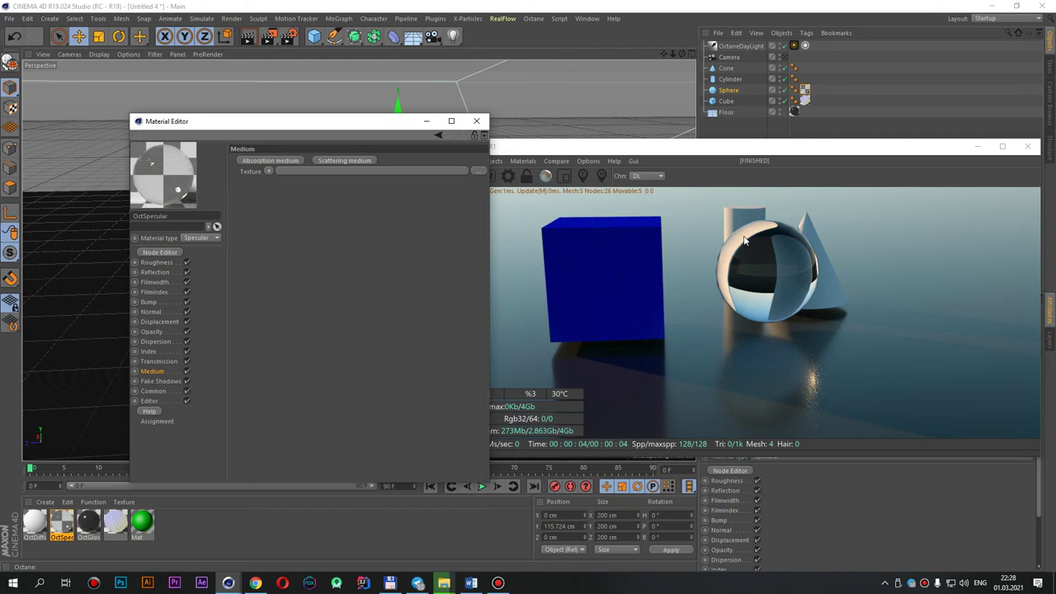
left_click(157, 382)
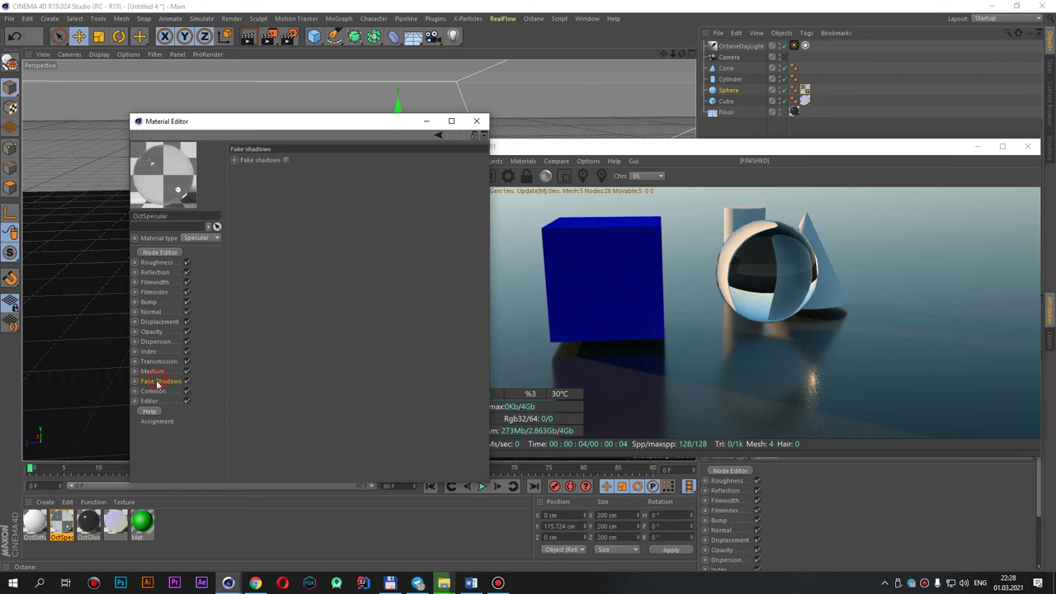
left_click(286, 160)
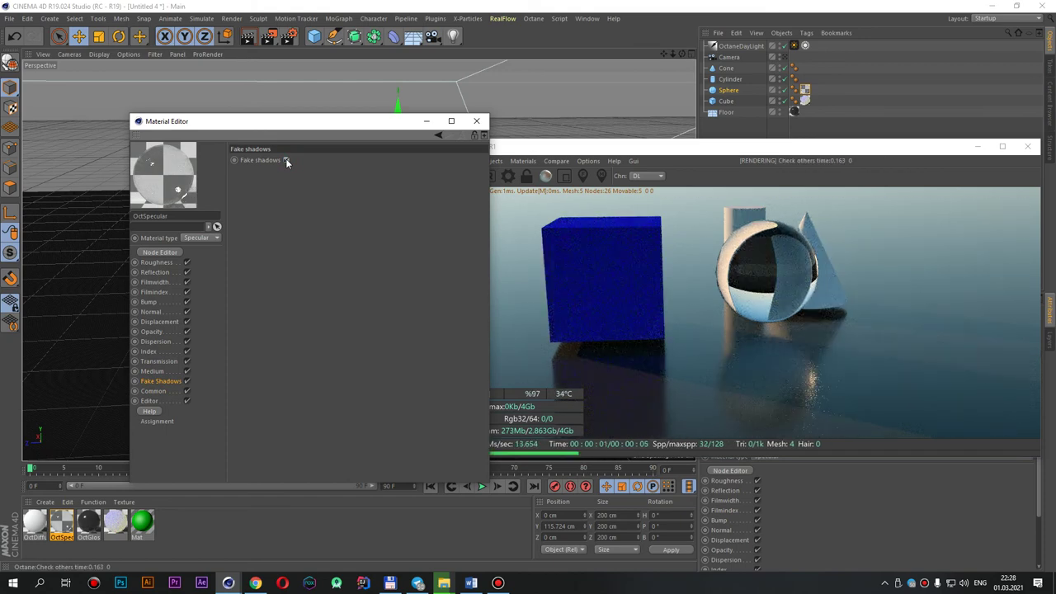
left_click_drag(380, 130, 312, 143)
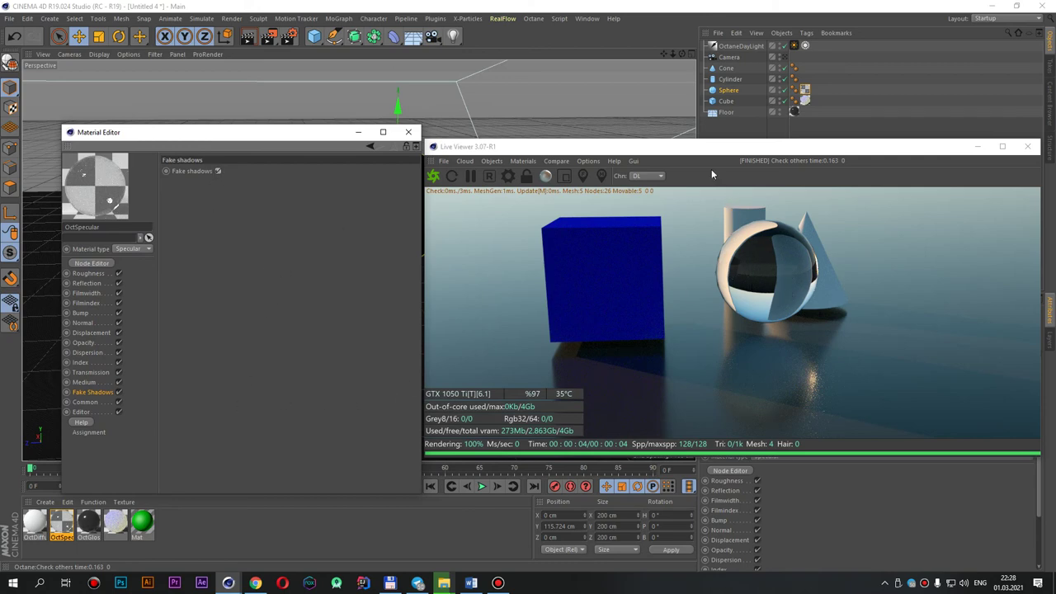
left_click_drag(701, 152, 688, 164)
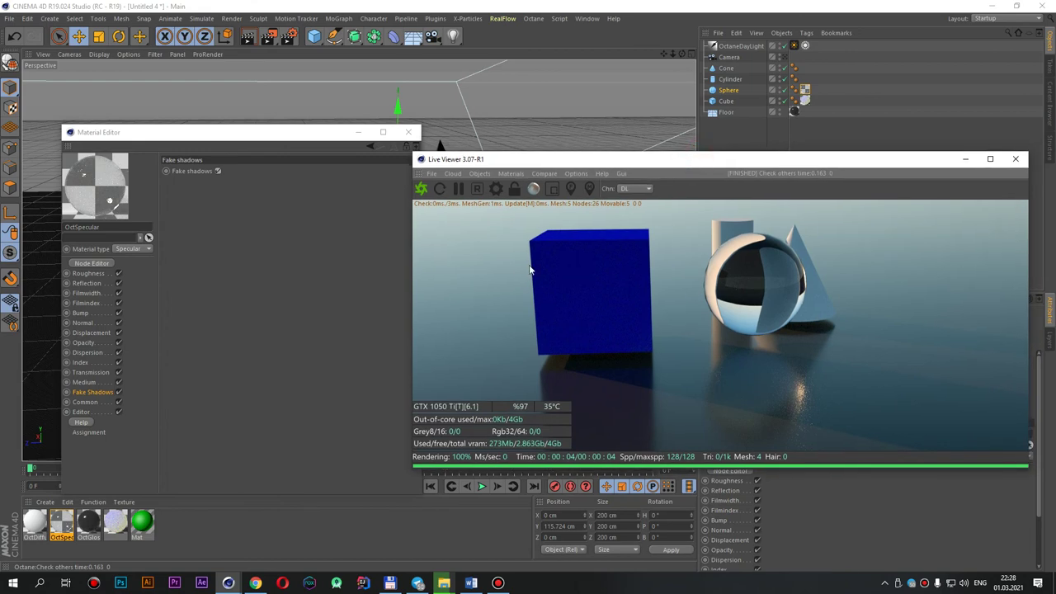
Step: Change the Octane kernel from Directlighting to PMC and orbit the Live Viewer camera
left_click(496, 188)
left_click(128, 73)
left_click(124, 52)
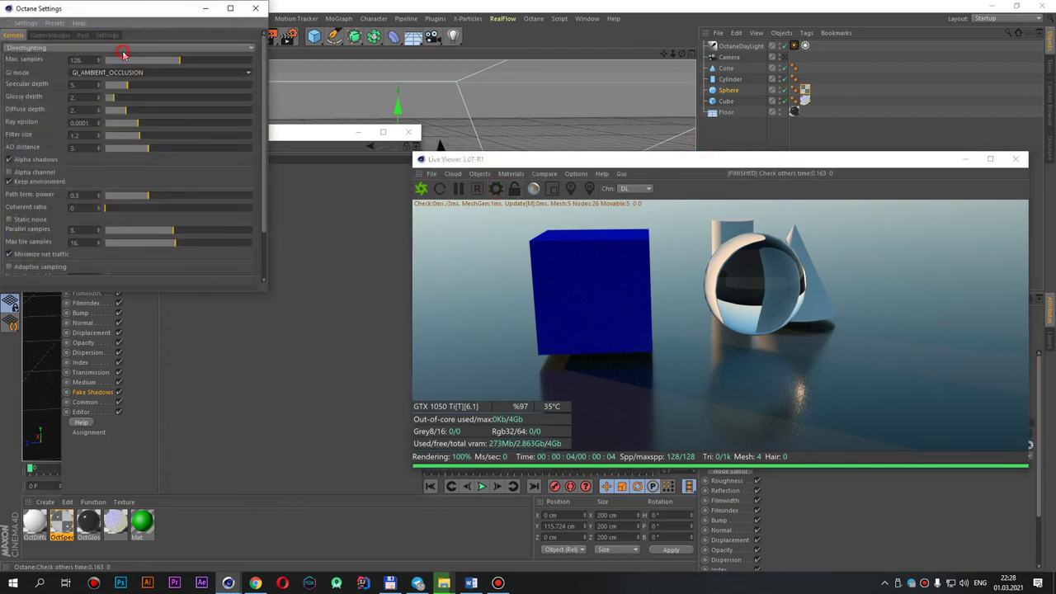
left_click(124, 50)
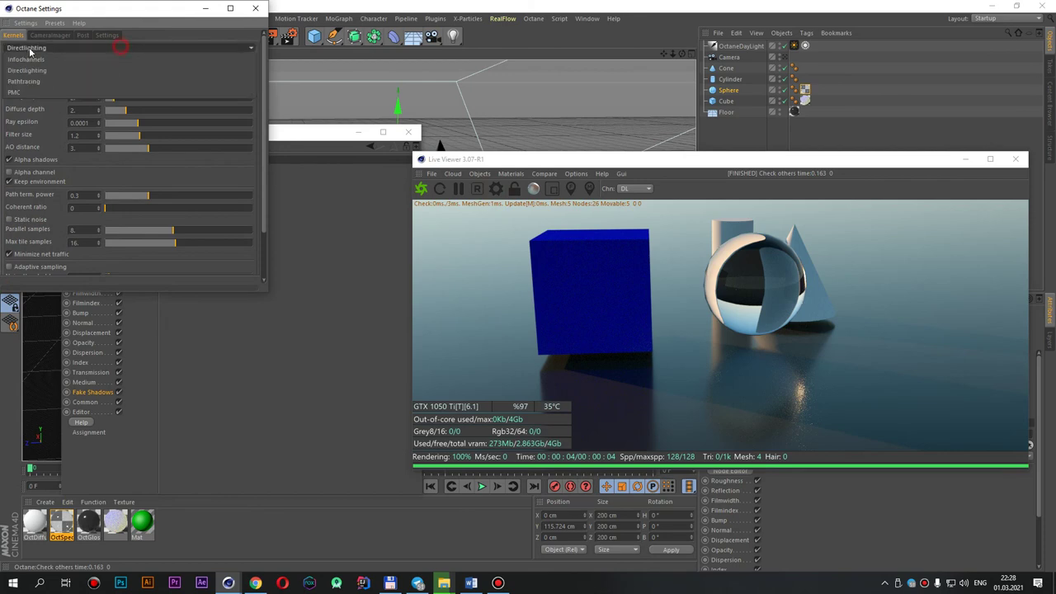
left_click(56, 92)
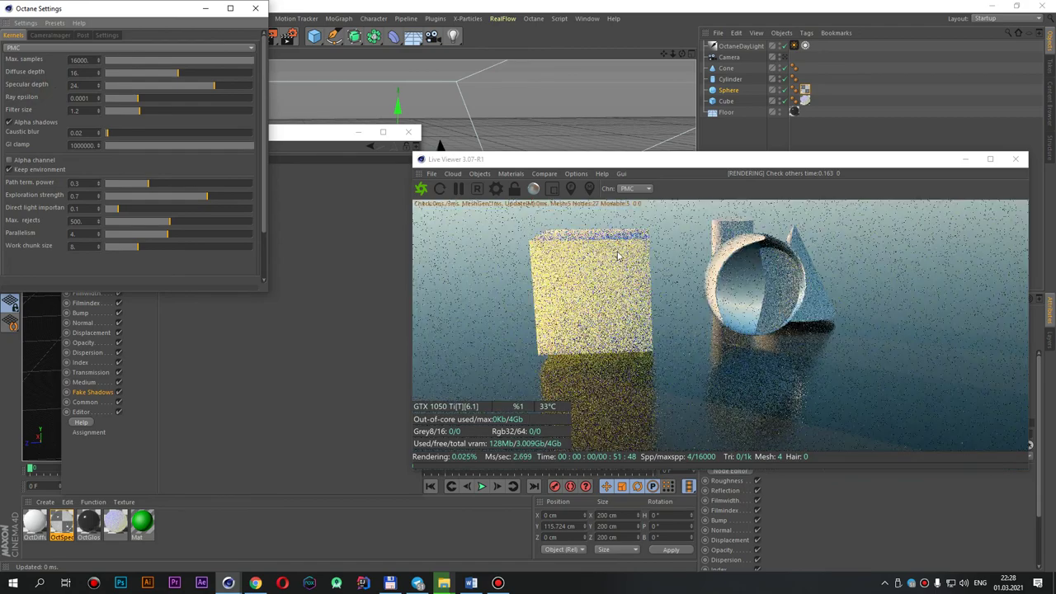
left_click(686, 315)
mouse_move(686, 315)
left_mouse_down()
mouse_move(592, 351)
mouse_move(653, 302)
mouse_move(661, 345)
left_mouse_up()
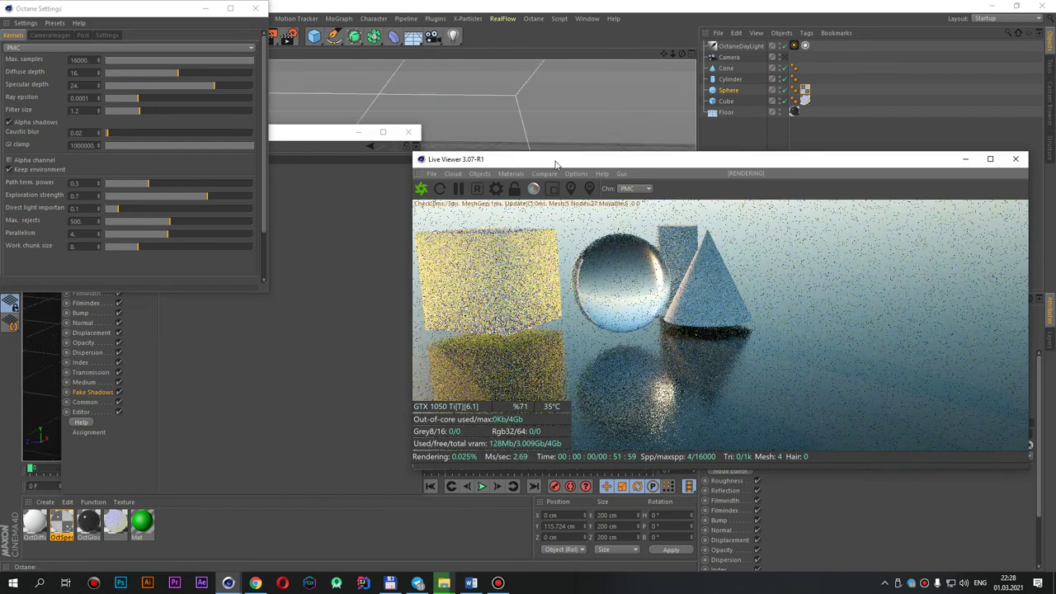
double_click(322, 134)
Step: Lower the sphere along Y and shift the cube to a new position
left_click_drag(325, 222, 315, 265)
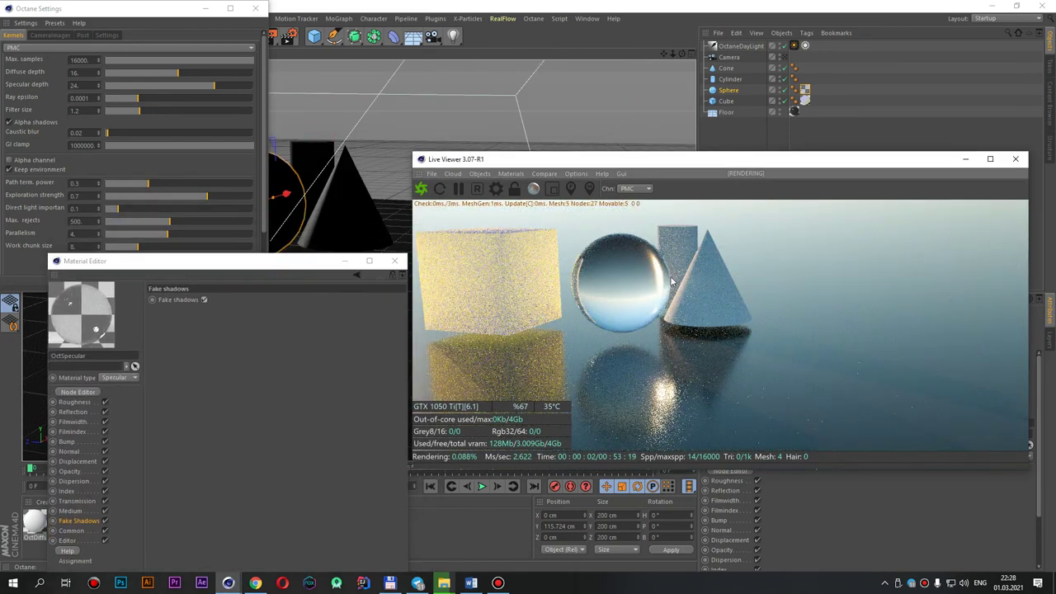
mouse_move(168, 8)
left_mouse_down()
mouse_move(350, 291)
mouse_move(350, 315)
left_mouse_up()
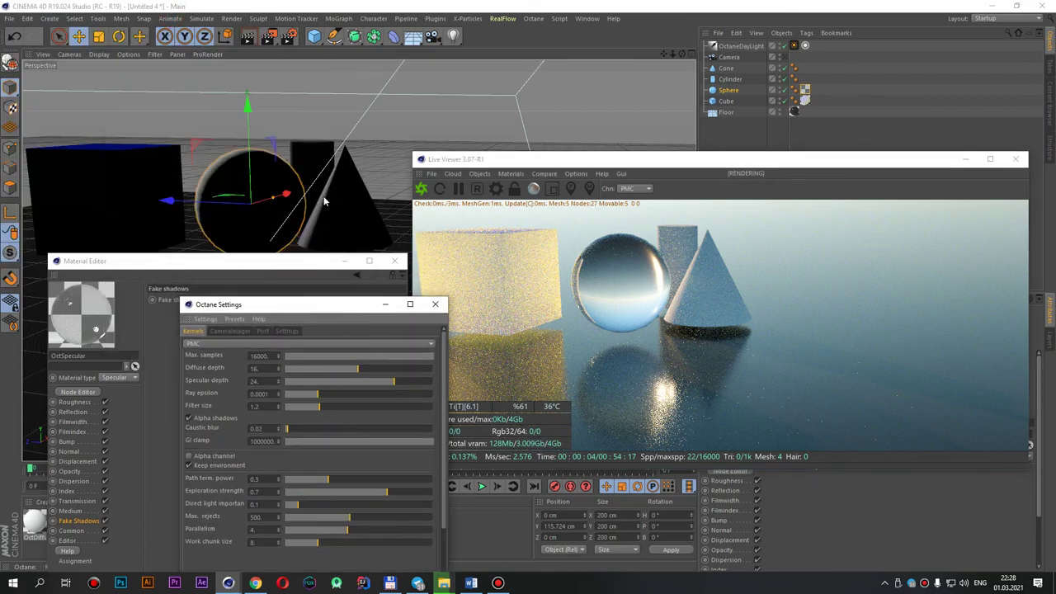
scroll(318, 198, "down", 2)
left_click_drag(273, 117, 274, 144)
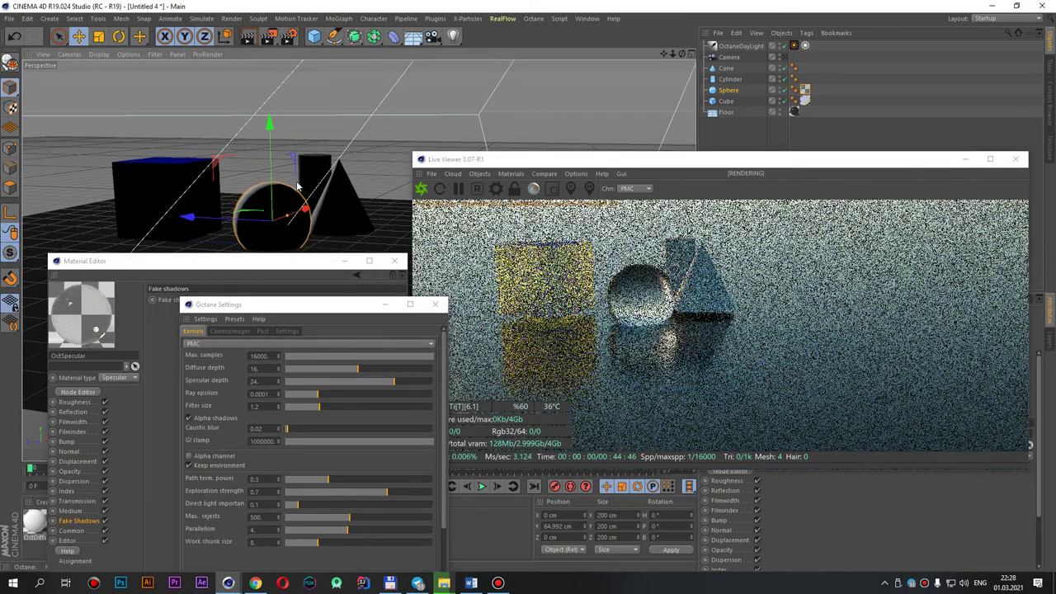
mouse_move(312, 198)
left_mouse_down("alt")
mouse_move(165, 165)
mouse_move(266, 192)
mouse_move(198, 183)
mouse_move(132, 218)
left_mouse_up("alt")
left_click(198, 183)
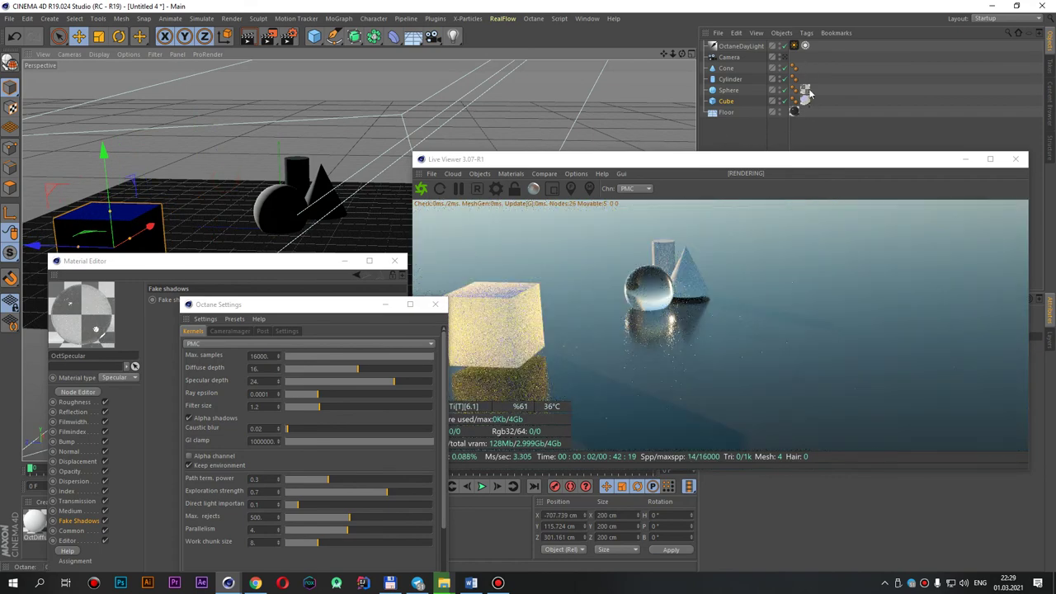
Step: Delete the Floor's material tag, set sphere Y to 98.631 cm, and disable OctSpecular Fake shadows
left_click(795, 113)
key("Delete")
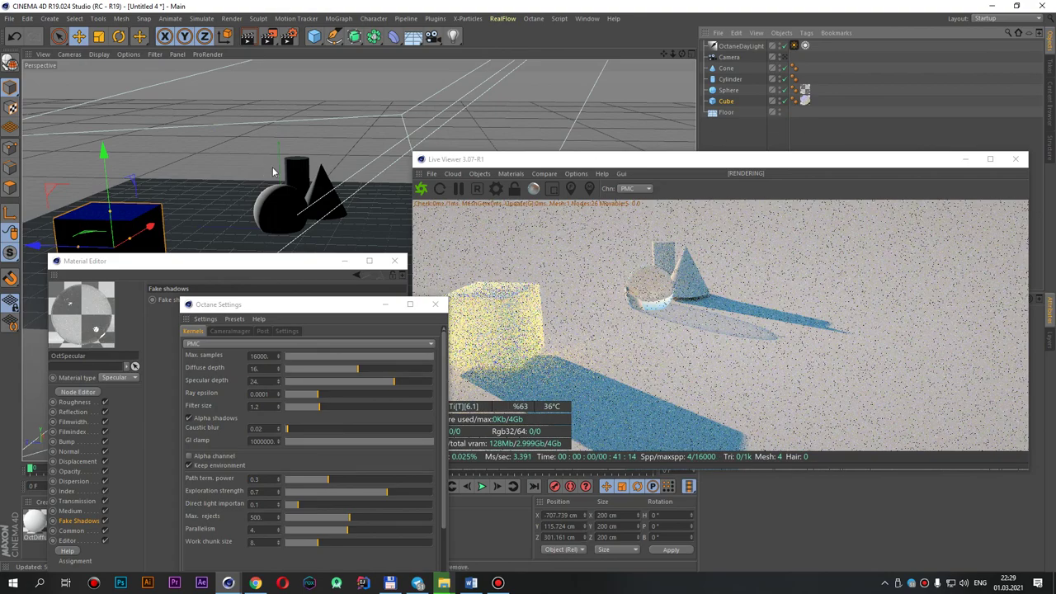
left_click(267, 205)
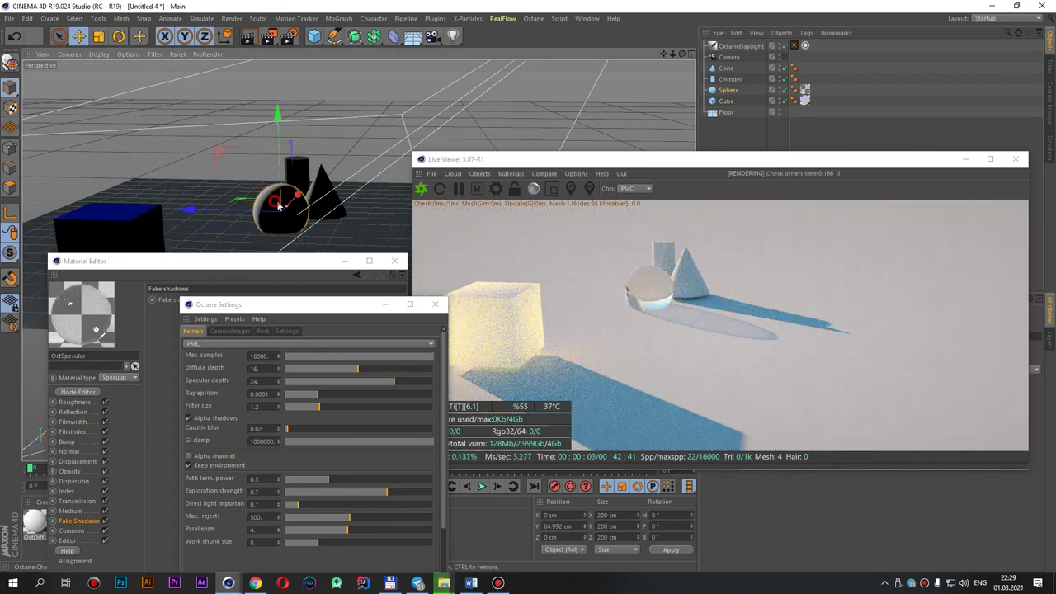
mouse_move(282, 146)
left_mouse_down()
mouse_move(275, 217)
mouse_move(267, 146)
left_mouse_up()
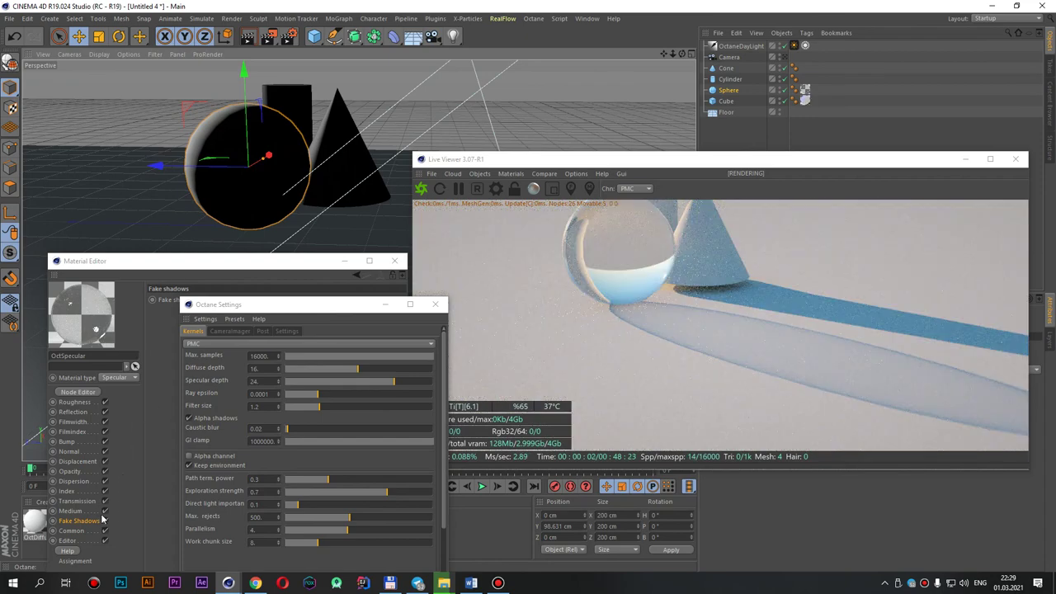
left_click(436, 306)
left_click(203, 301)
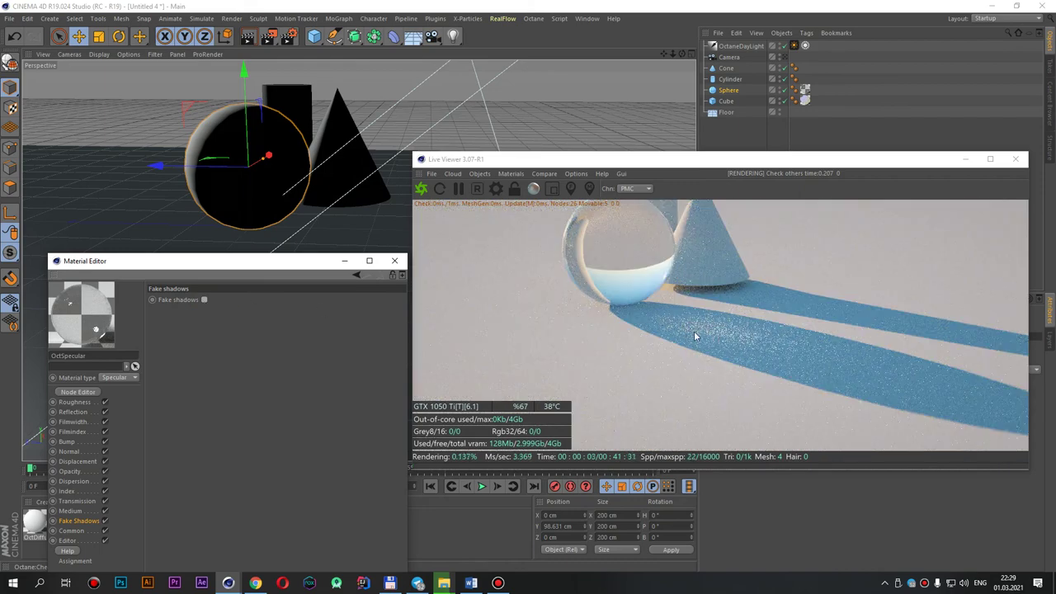
Step: Set the Octane Max. samples to 1024
left_click(496, 188)
left_click_drag(89, 60, 2, 69)
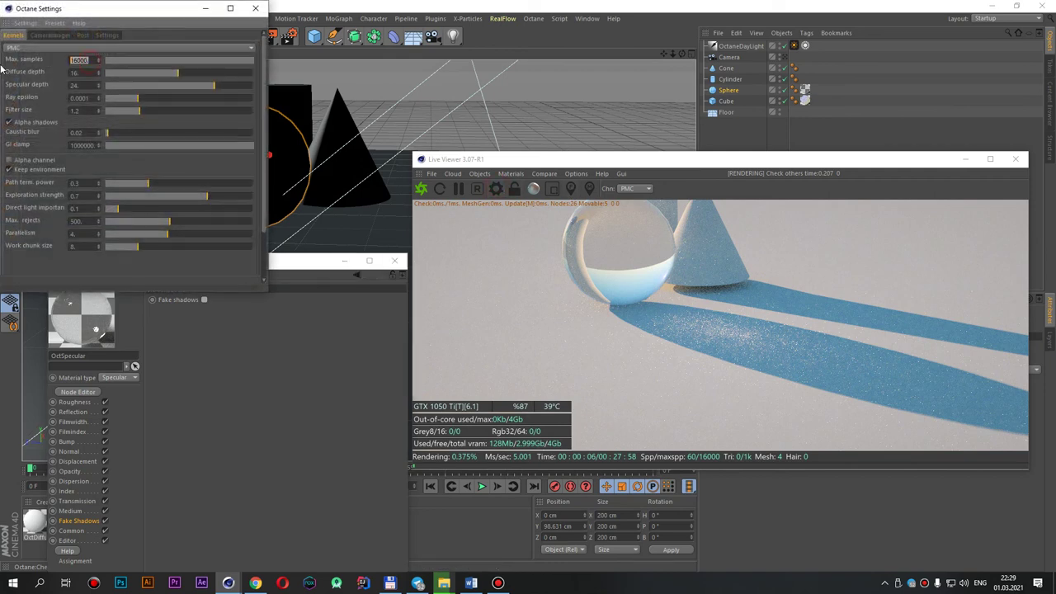
key("BackSpace")
type("4")
key("Return")
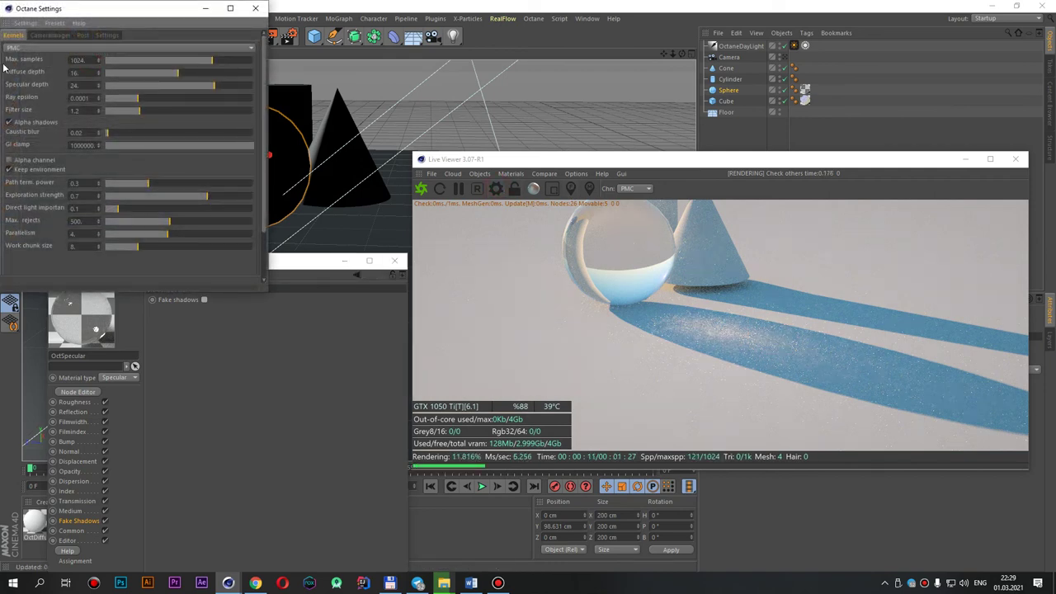
left_click(256, 8)
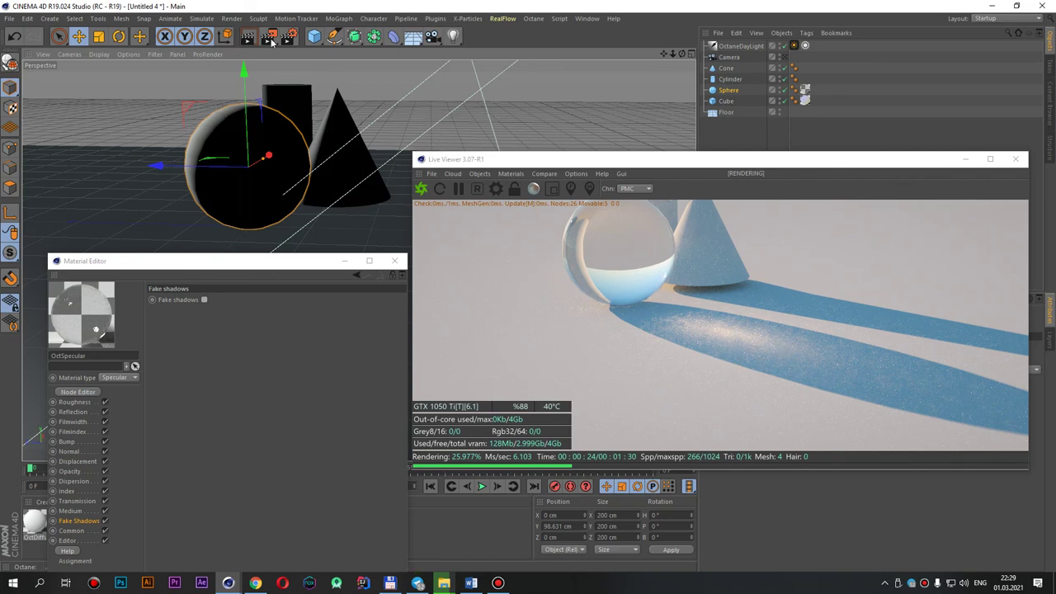
Step: Switch the render kernel back to Directlighting and close Octane Settings
left_click(496, 189)
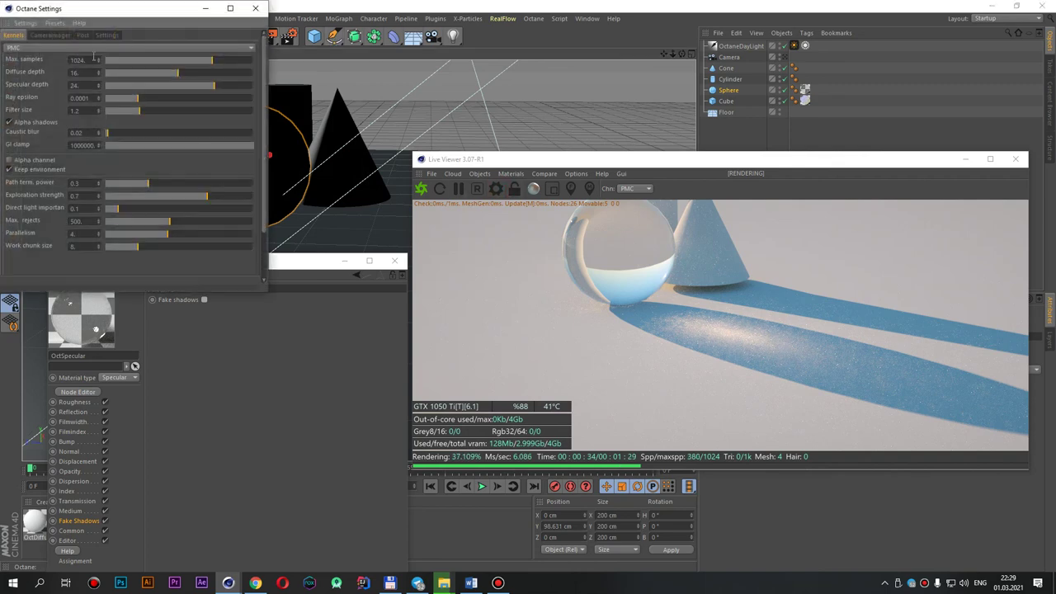
left_click(14, 34)
left_click(41, 48)
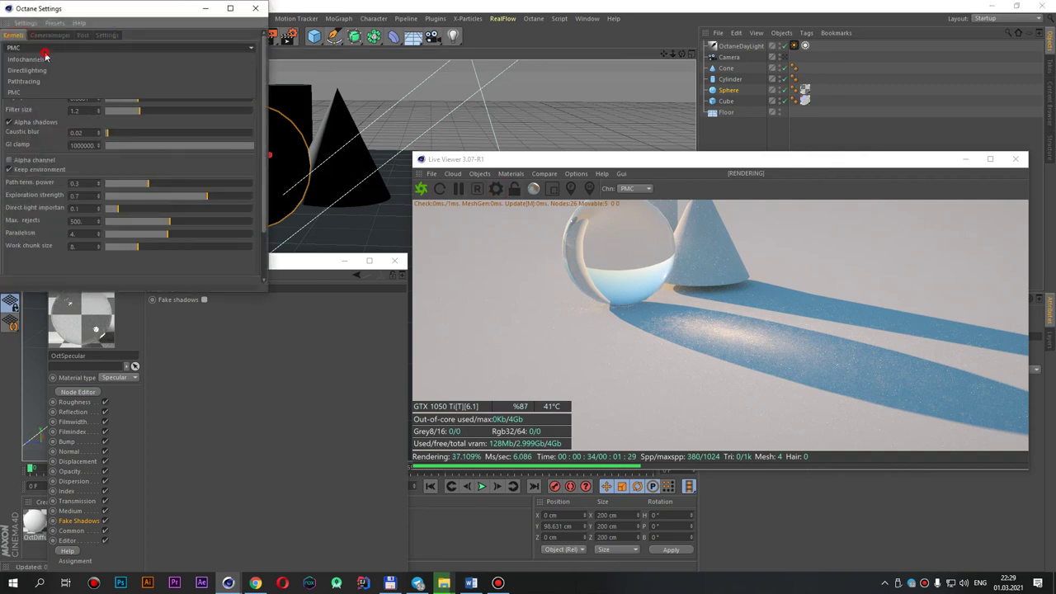
left_click(44, 69)
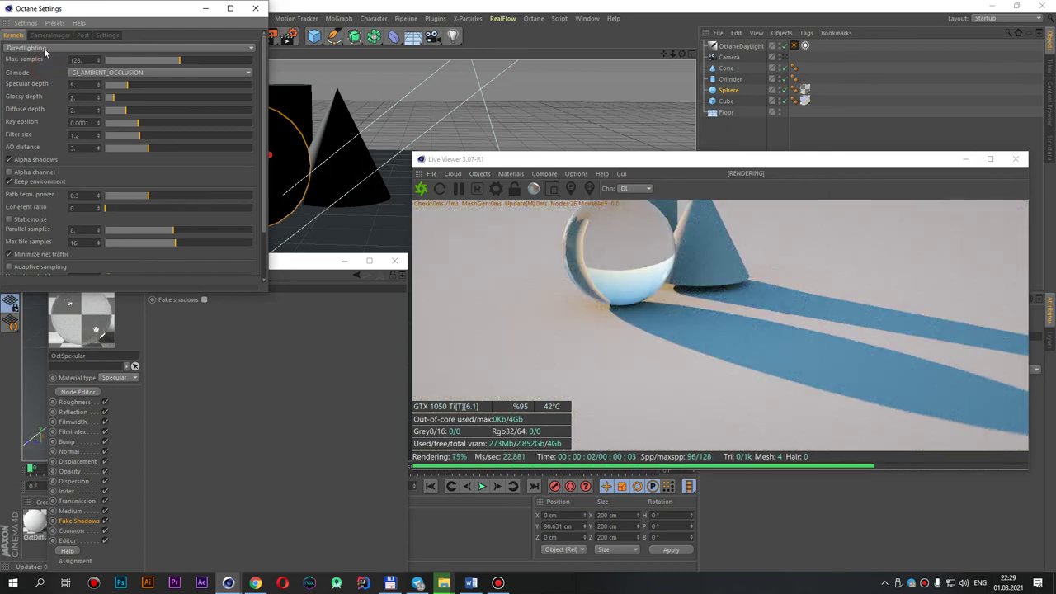
left_click(44, 48)
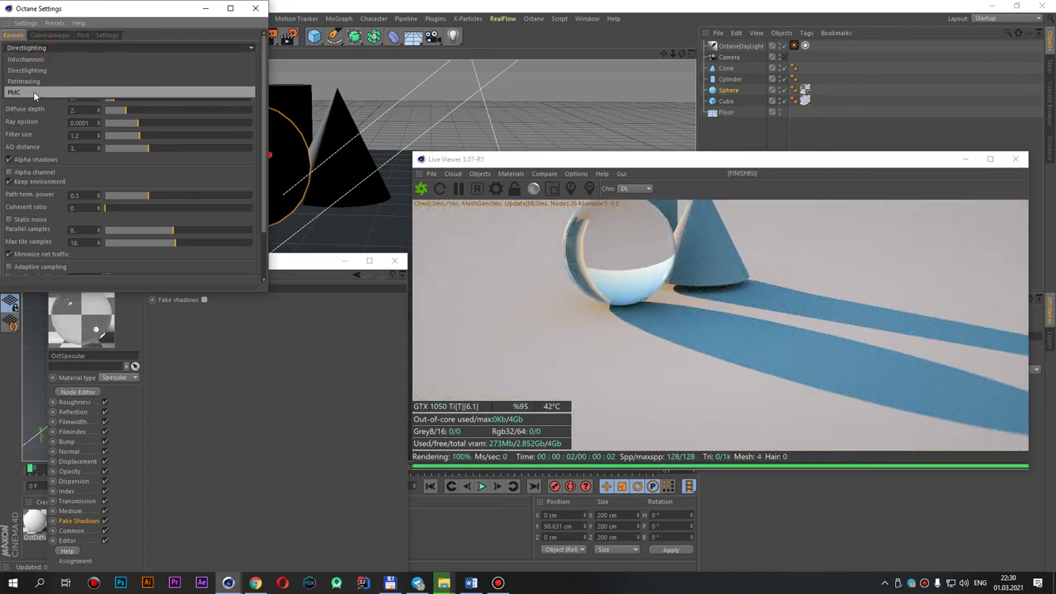
left_click(249, 12)
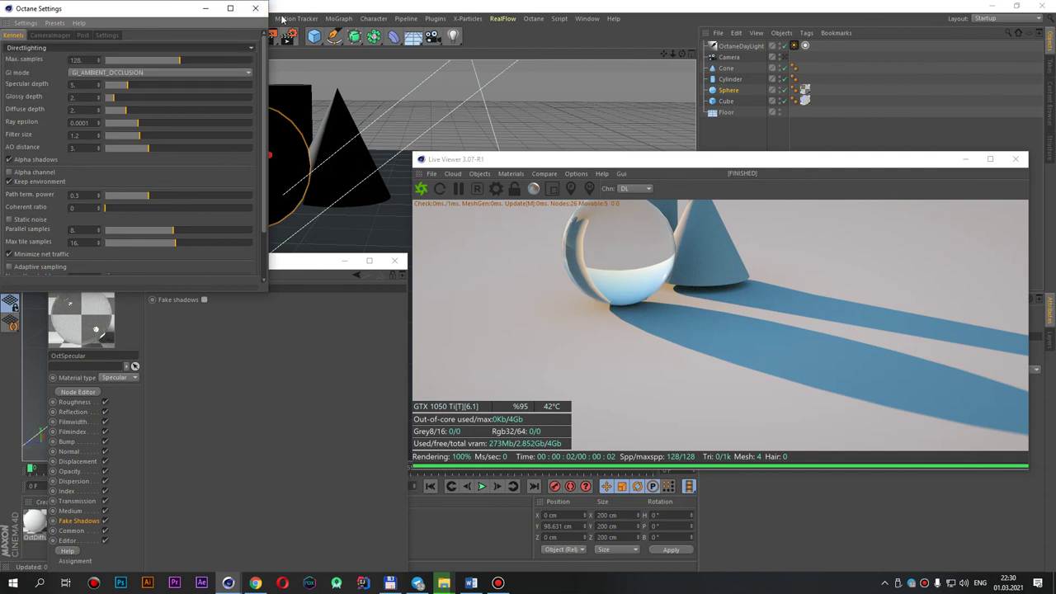
left_click(262, 12)
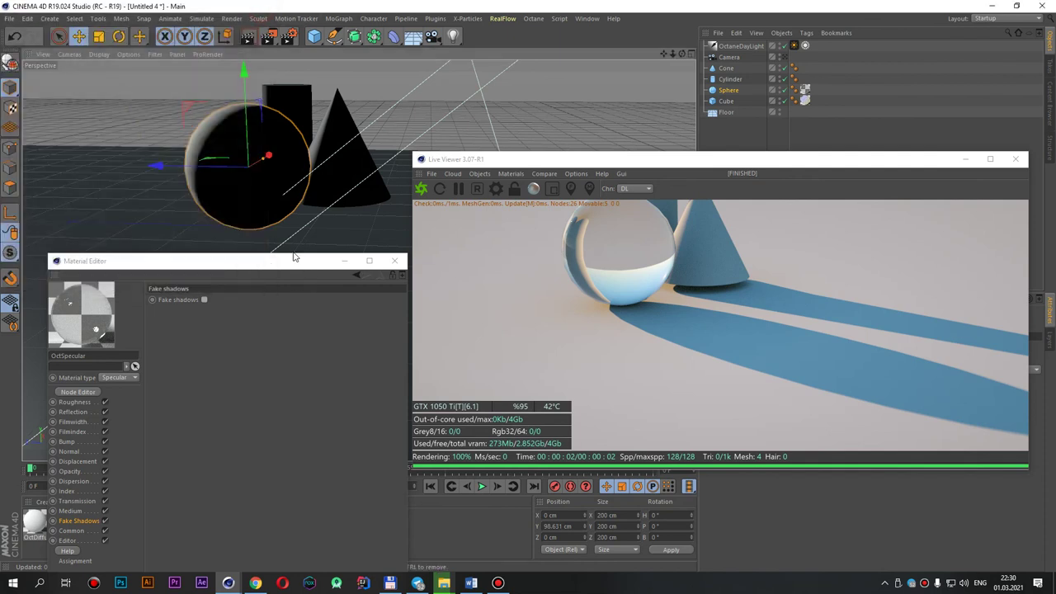
Step: Close the Material Editor and switch the Render Settings renderer to Octane Renderer
mouse_move(285, 266)
left_mouse_down()
mouse_move(318, 198)
mouse_move(305, 201)
left_mouse_up()
left_click(424, 196)
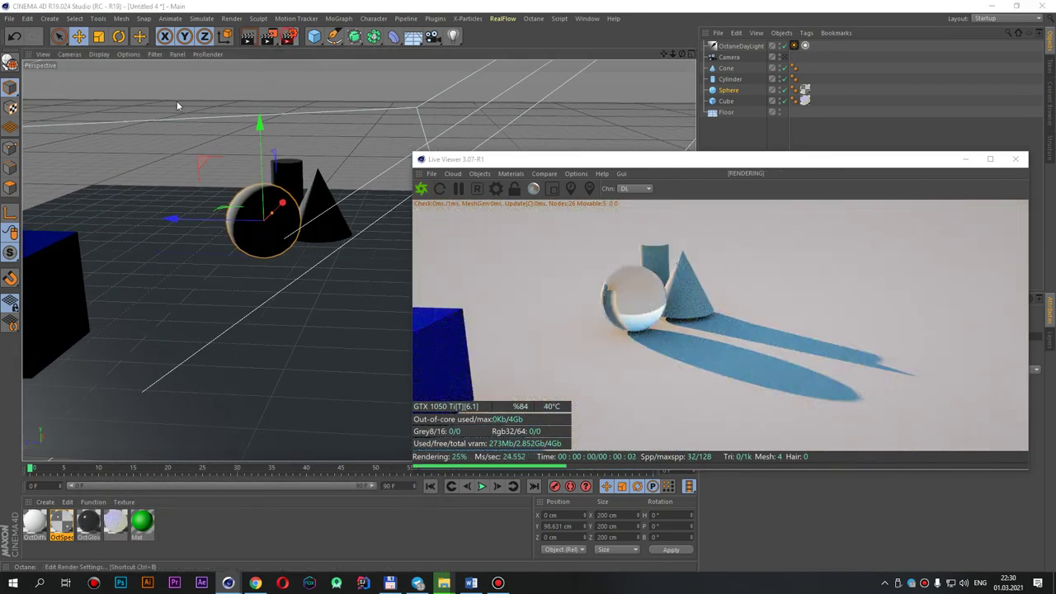
key("ctrl+b")
left_click(111, 36)
left_click(115, 103)
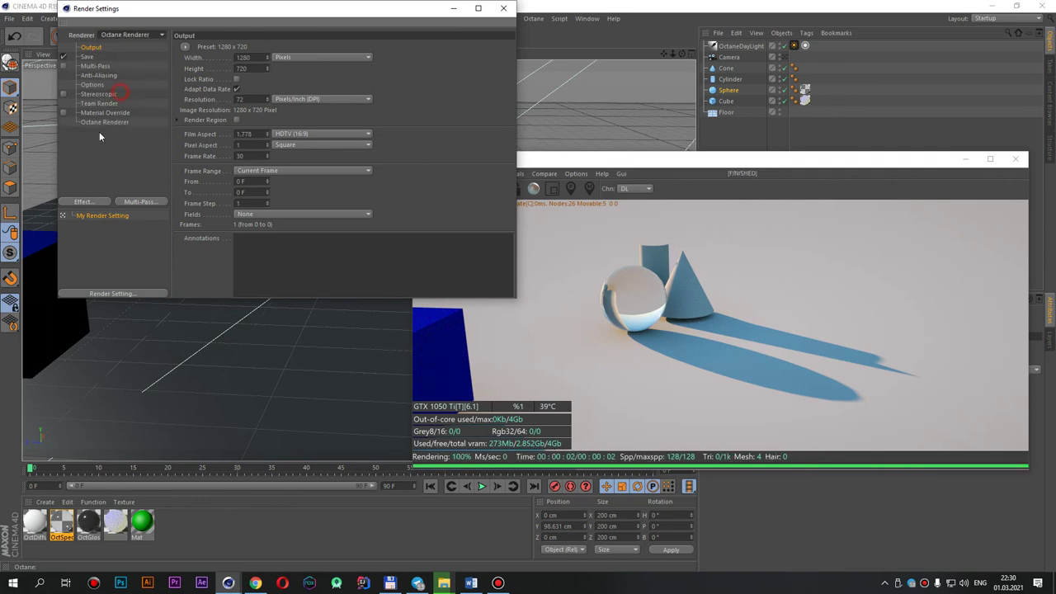
Step: Browse the Octane Renderer settings pages, including Overwrite Kernel and Render Passes
left_click(106, 123)
left_click(288, 47)
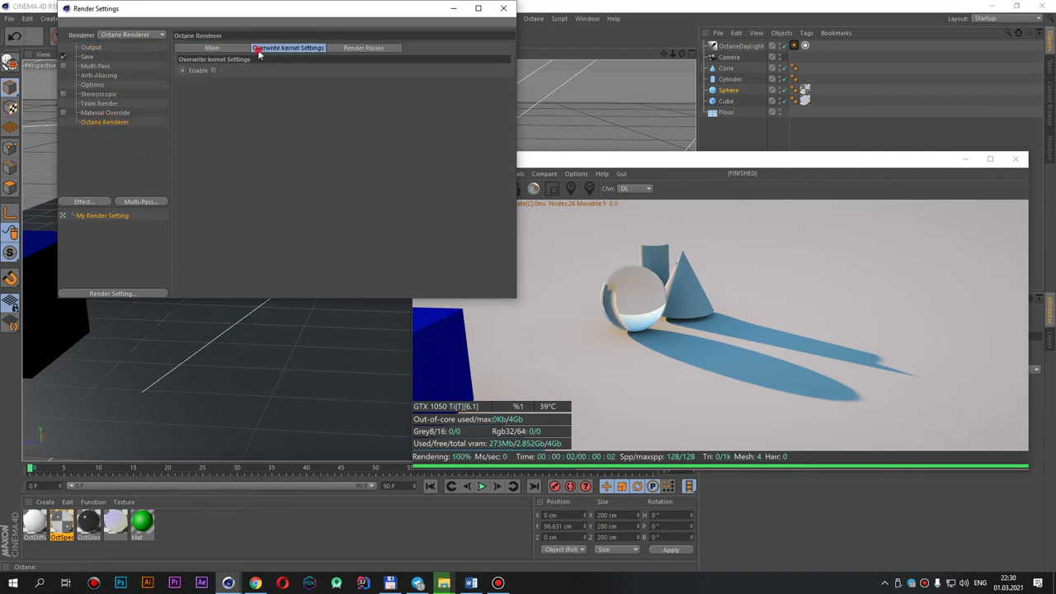
left_click(363, 48)
left_click(288, 48)
left_click(212, 48)
left_click(285, 48)
left_click(383, 48)
Step: Settle on the Octane Main settings, then close and reopen the Render Settings window
left_click(313, 48)
left_click(213, 48)
left_click(288, 48)
left_click(384, 48)
left_click(263, 48)
left_click(213, 48)
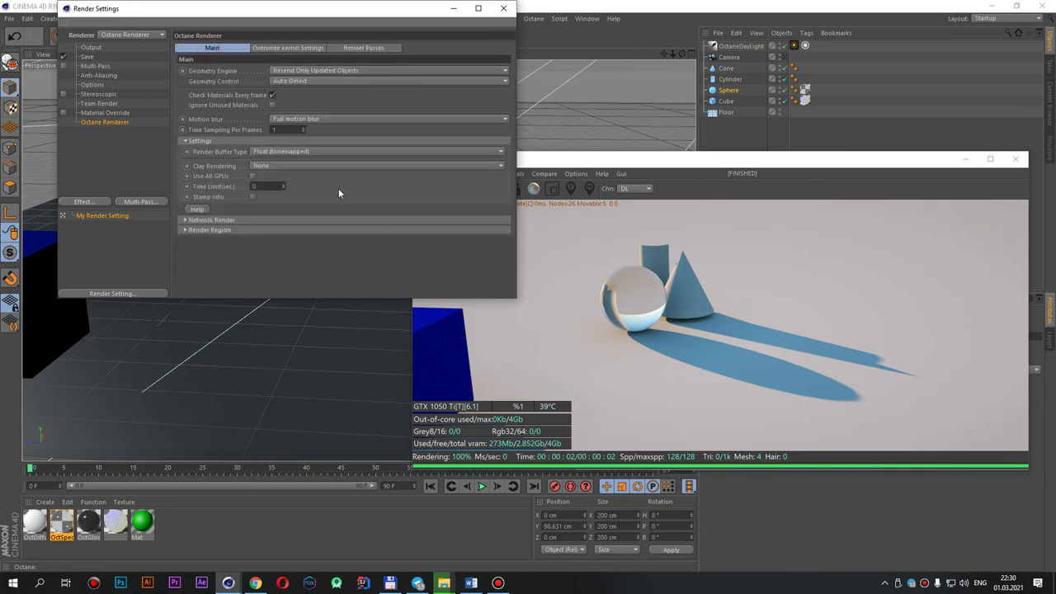
left_click(504, 8)
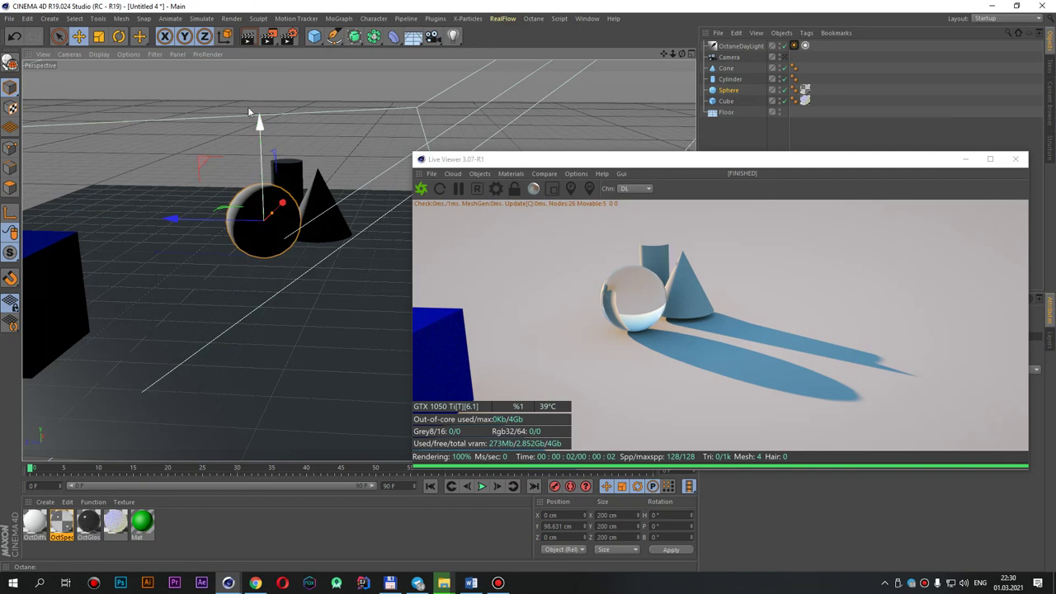
left_click(289, 37)
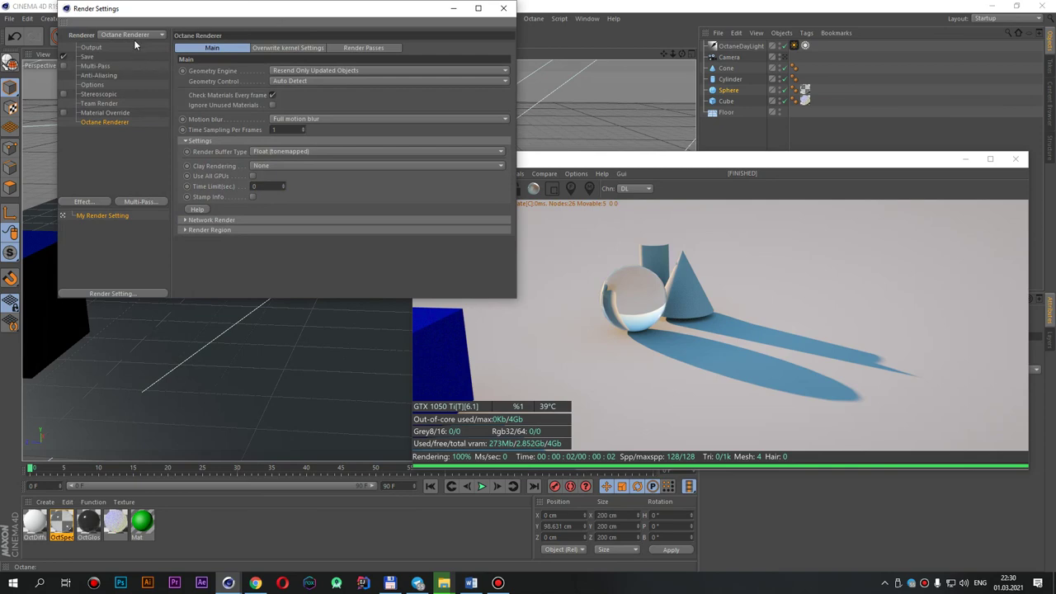